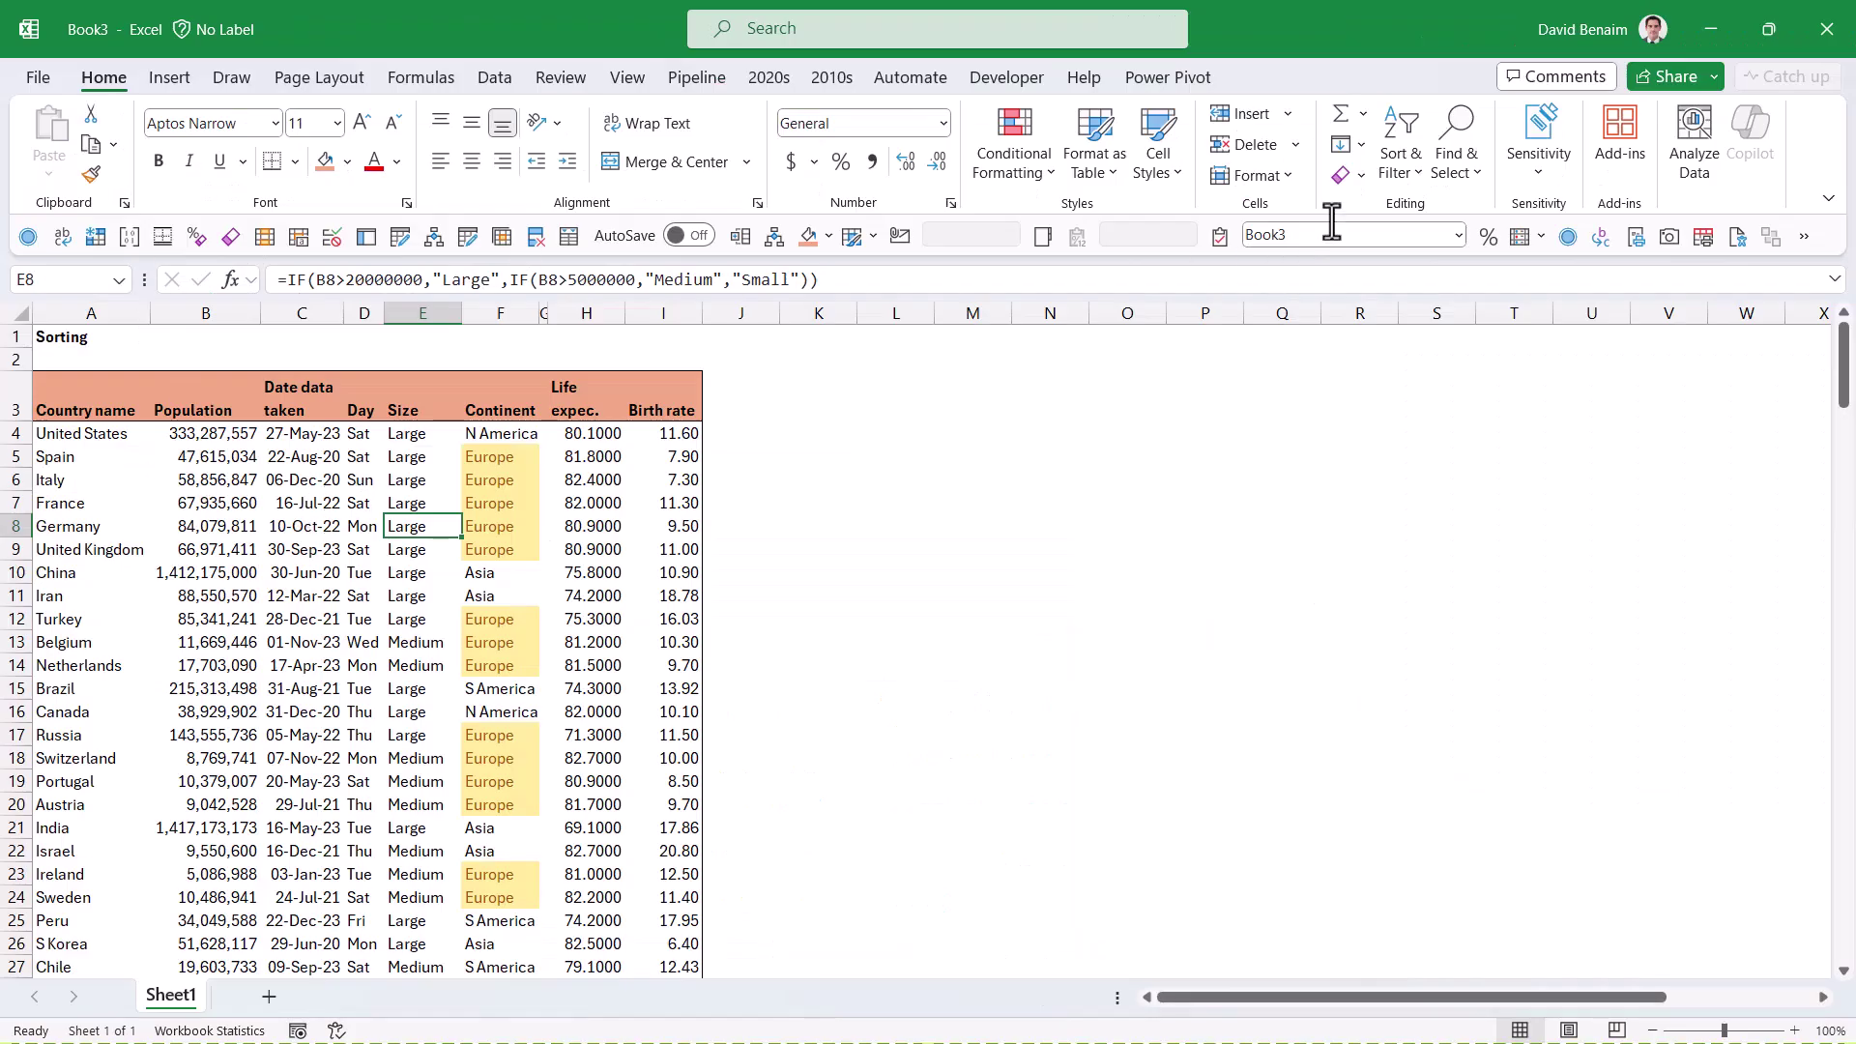
Step: Turn on header filters, then sort by Country A to Z, Population ascending, and Date newest first
click(1397, 166)
click(1439, 318)
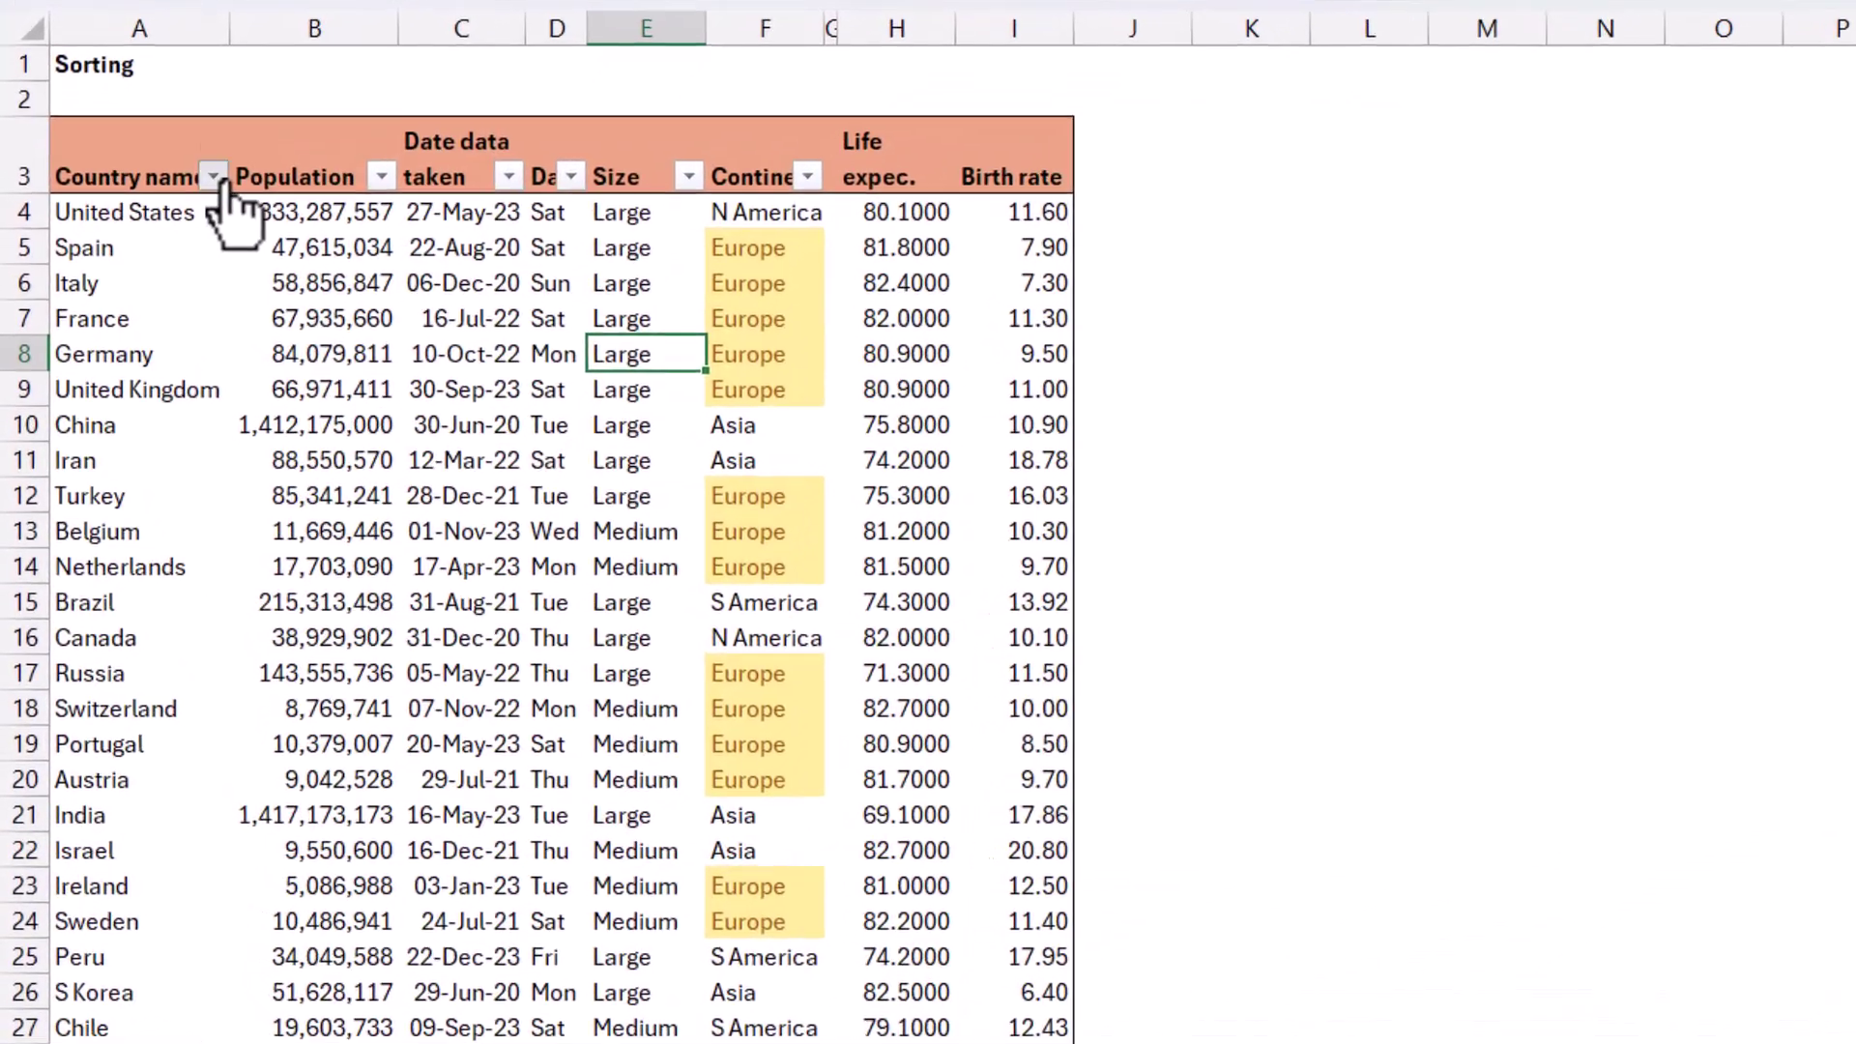
click(201, 211)
click(214, 248)
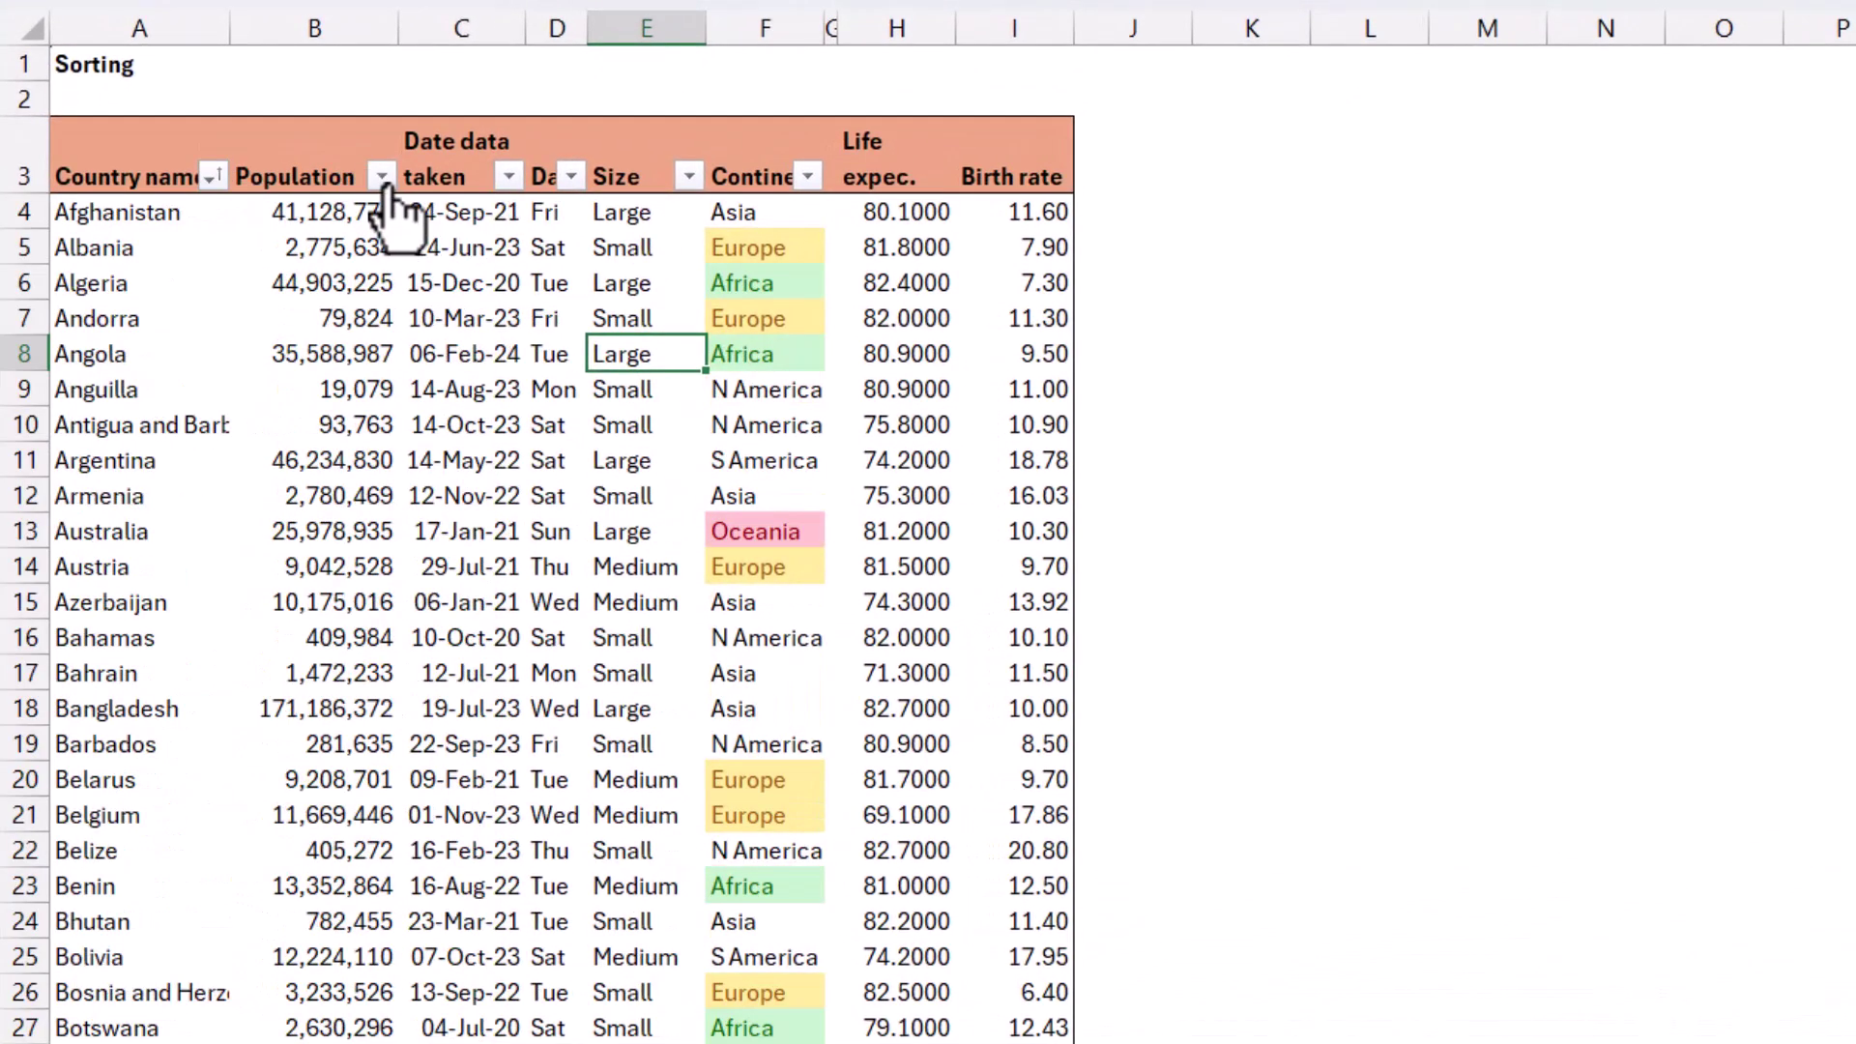
click(384, 179)
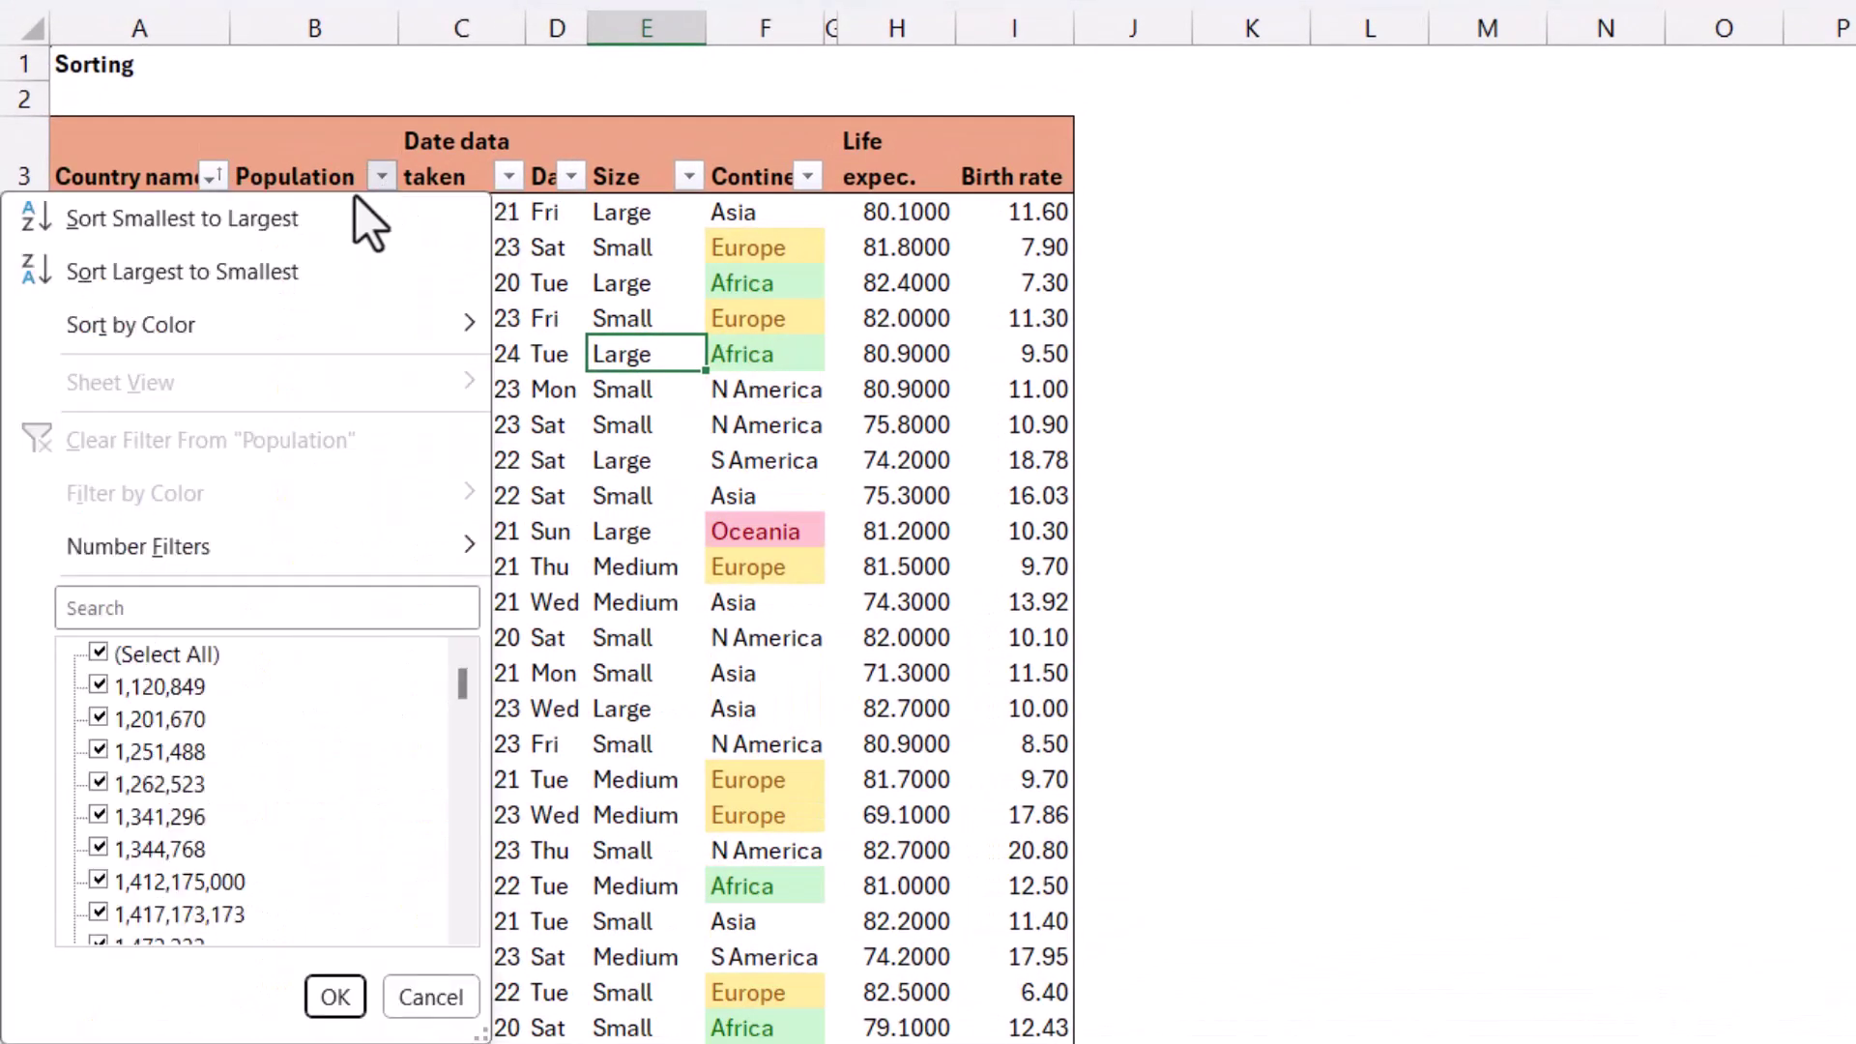
click(322, 234)
click(508, 176)
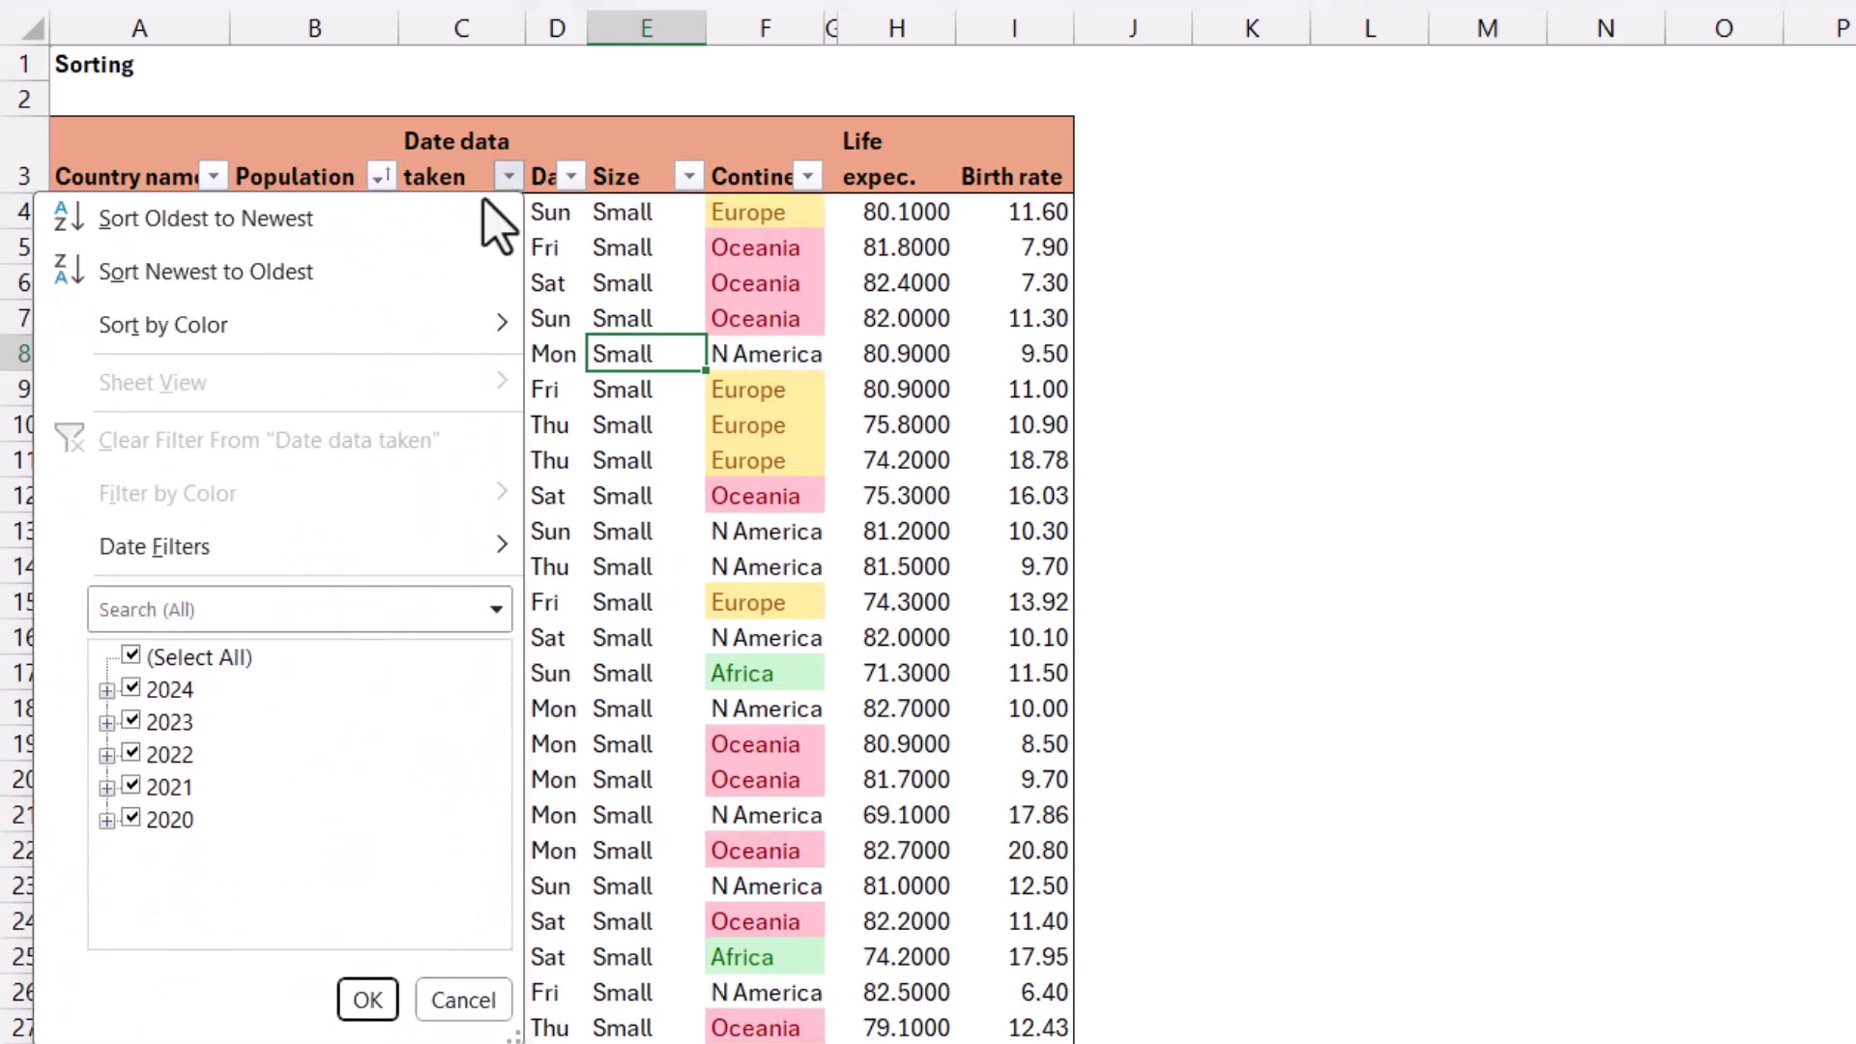
click(396, 274)
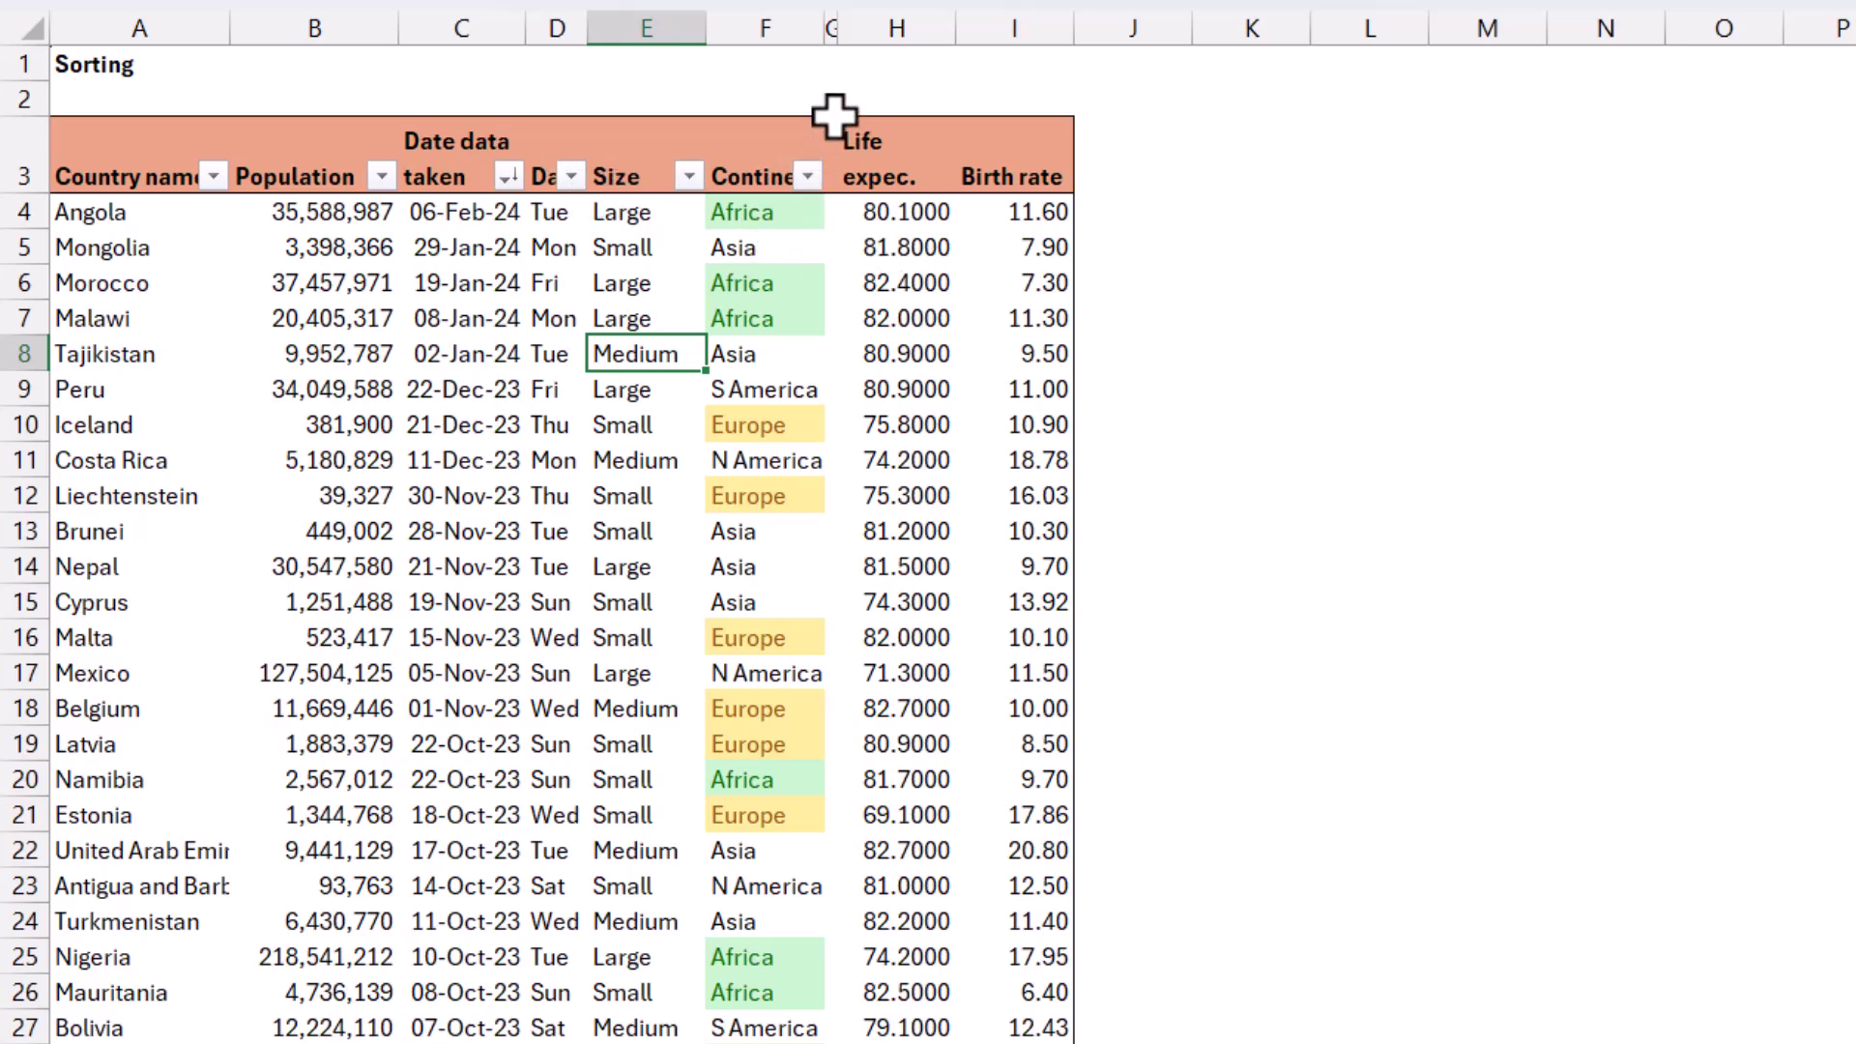
Step: Widen the empty column G and select several table ranges, ending on cell C9
click(859, 175)
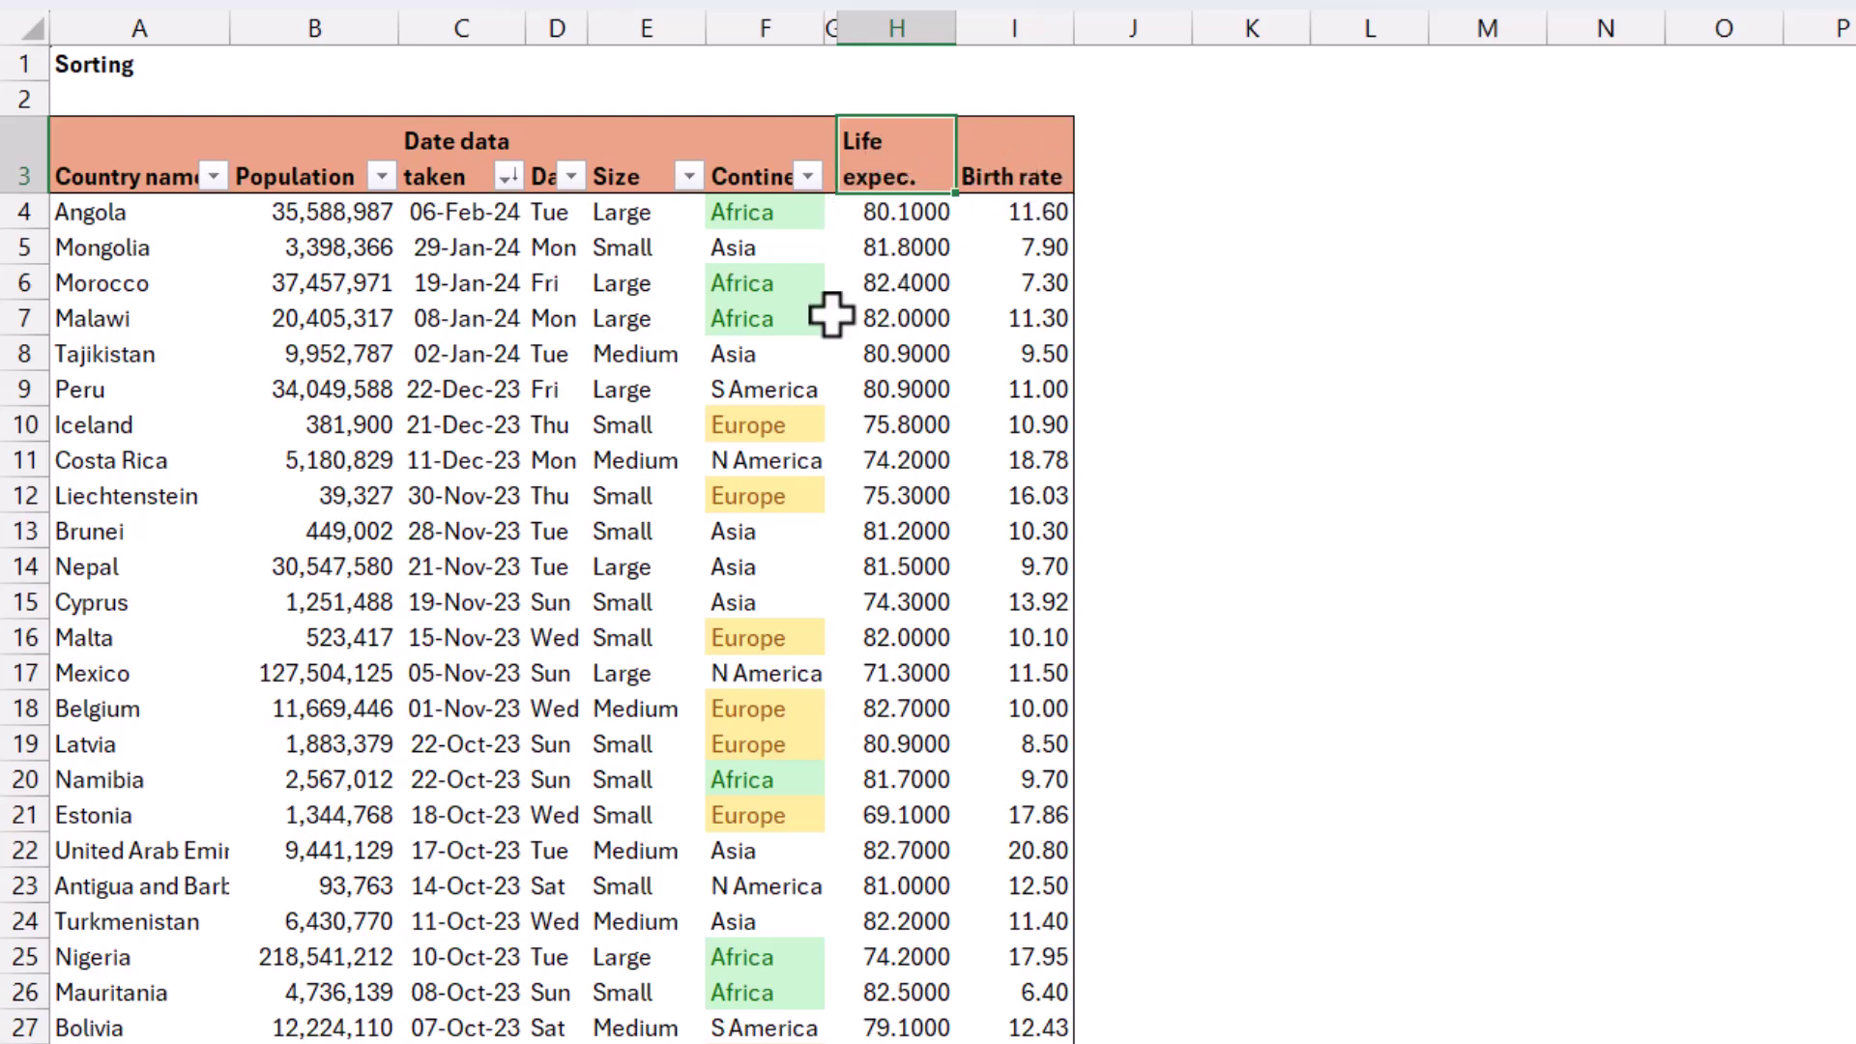
mouse_move(837, 29)
mouse_down()
mouse_move(881, 32)
mouse_move(844, 33)
mouse_up()
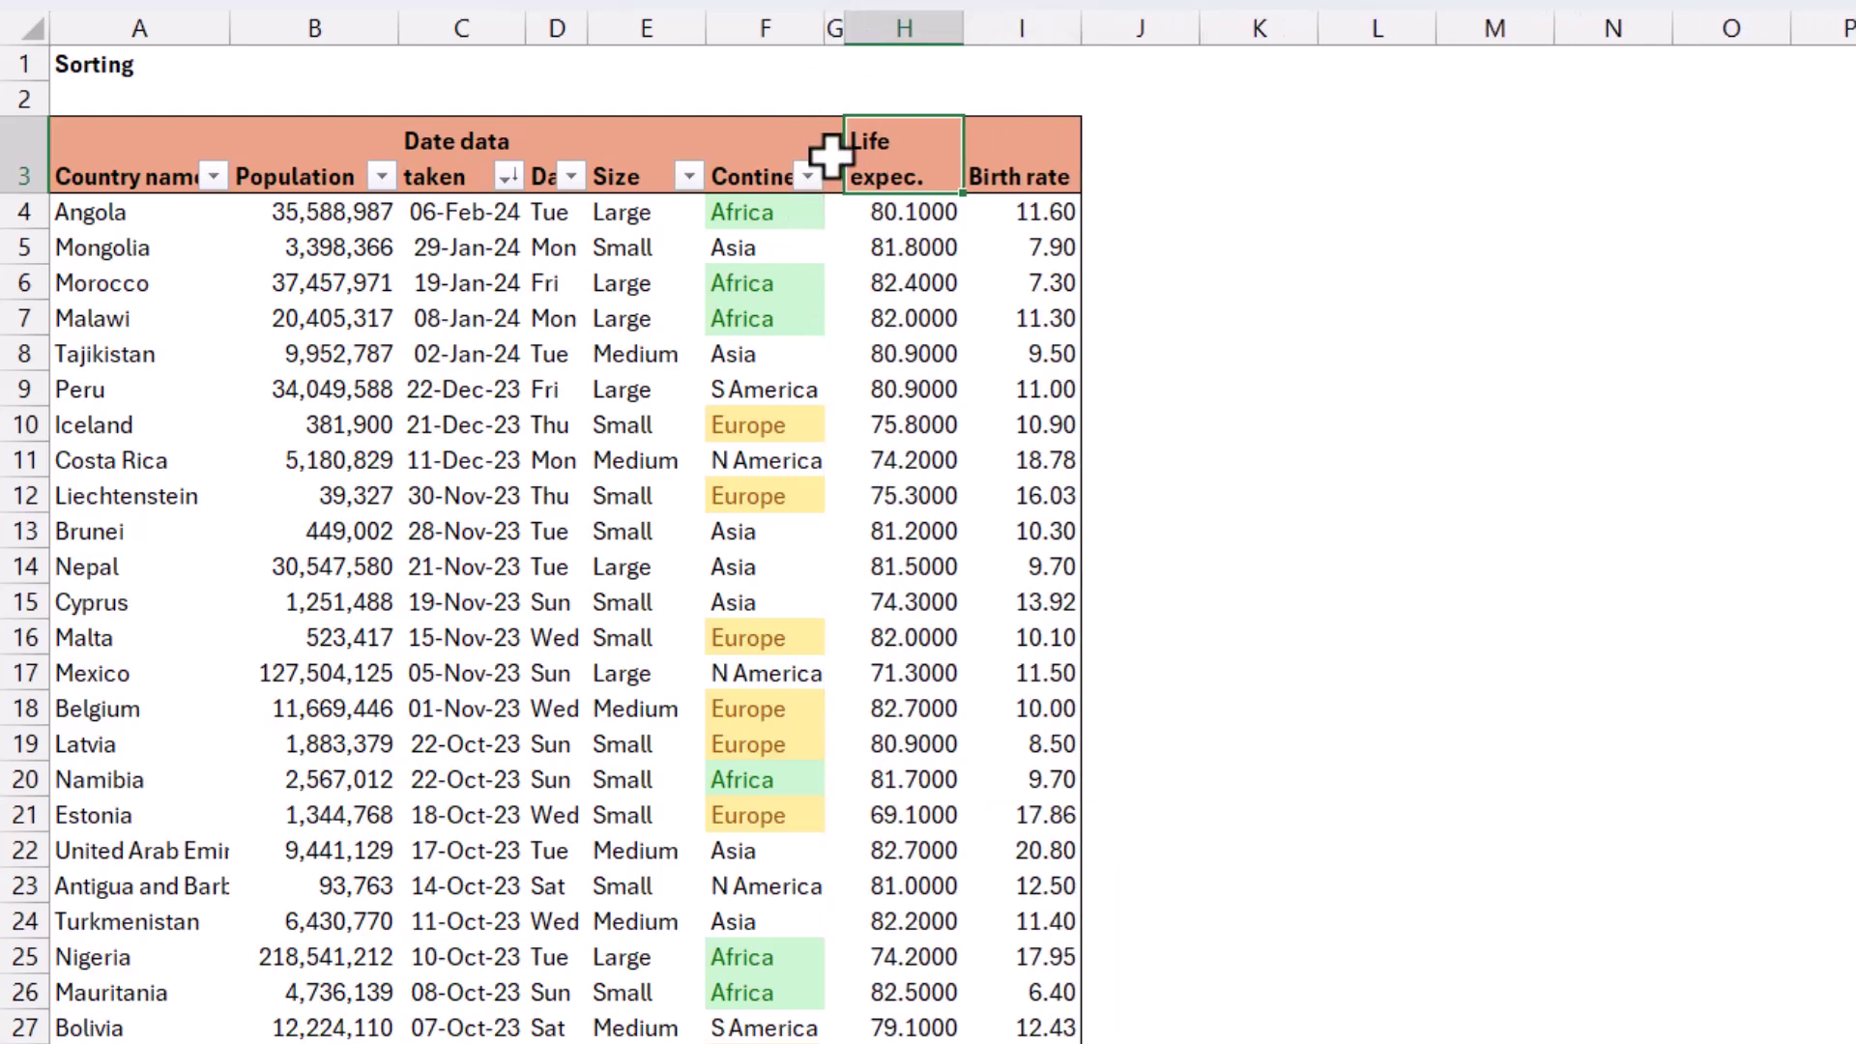
click(922, 254)
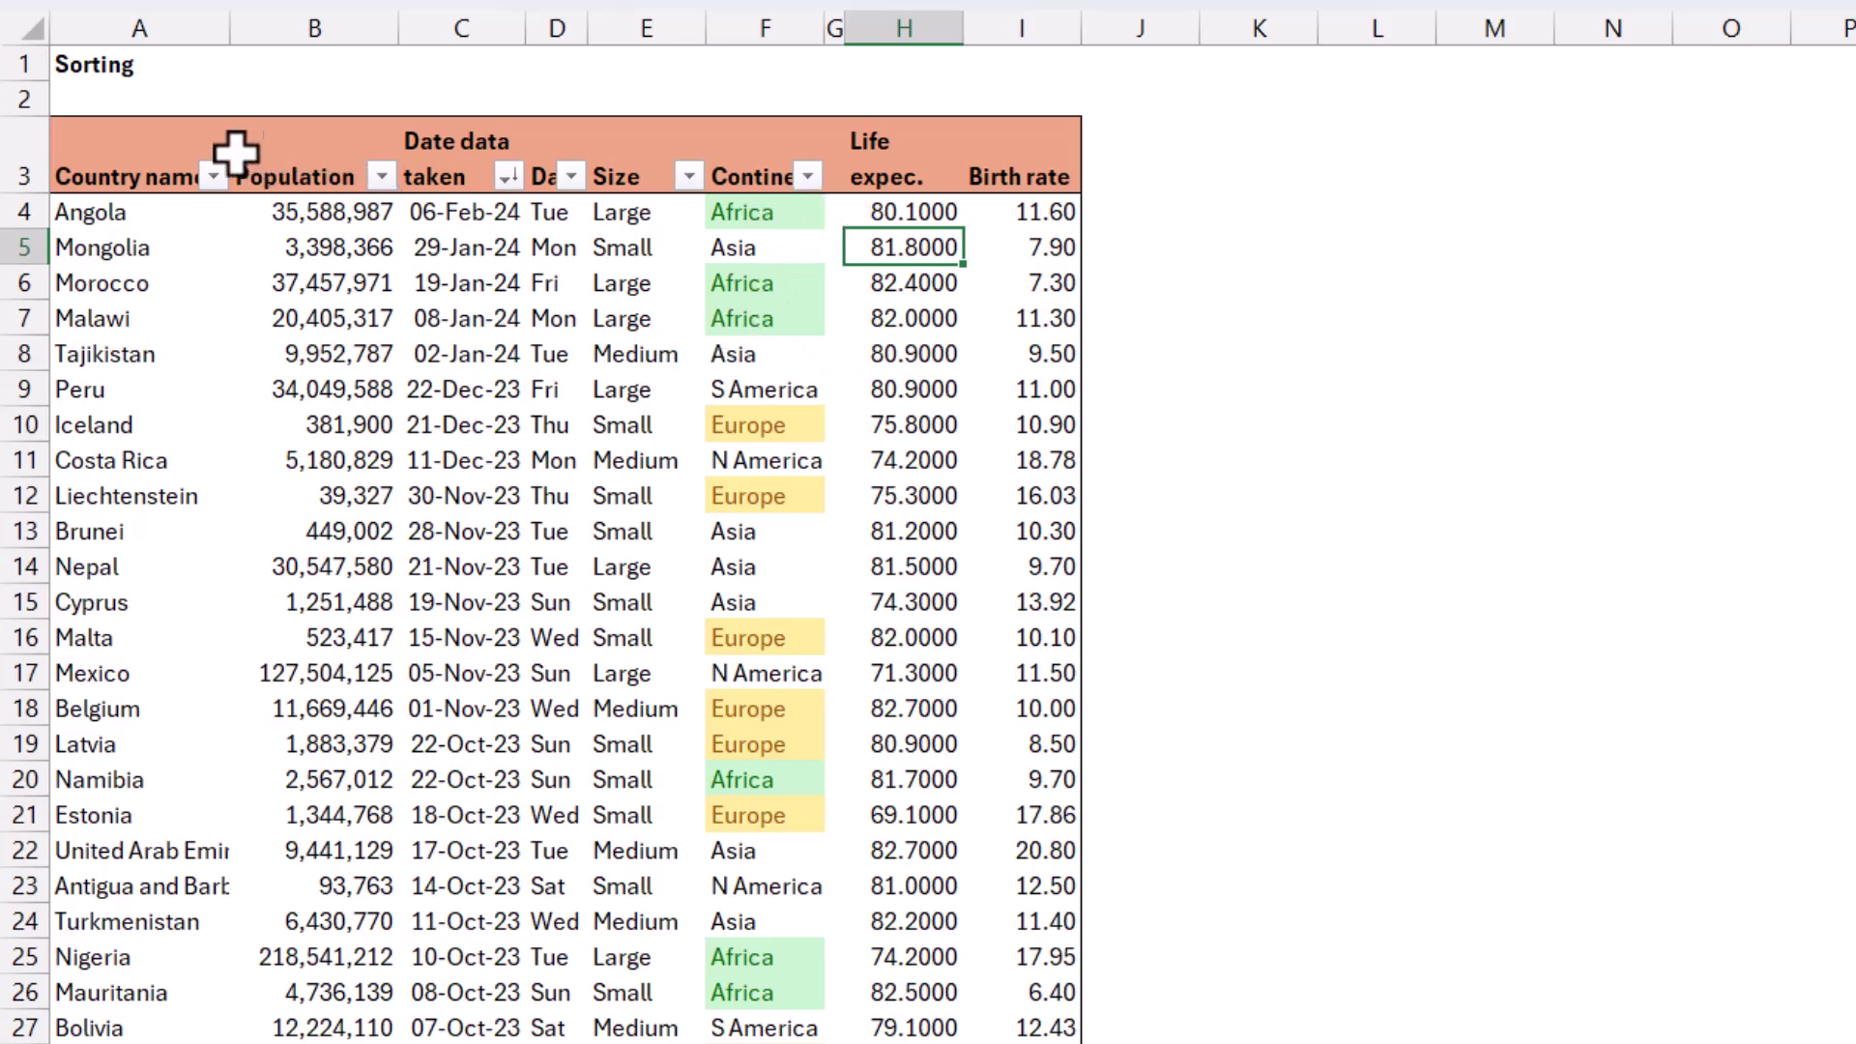
drag(172, 148, 768, 675)
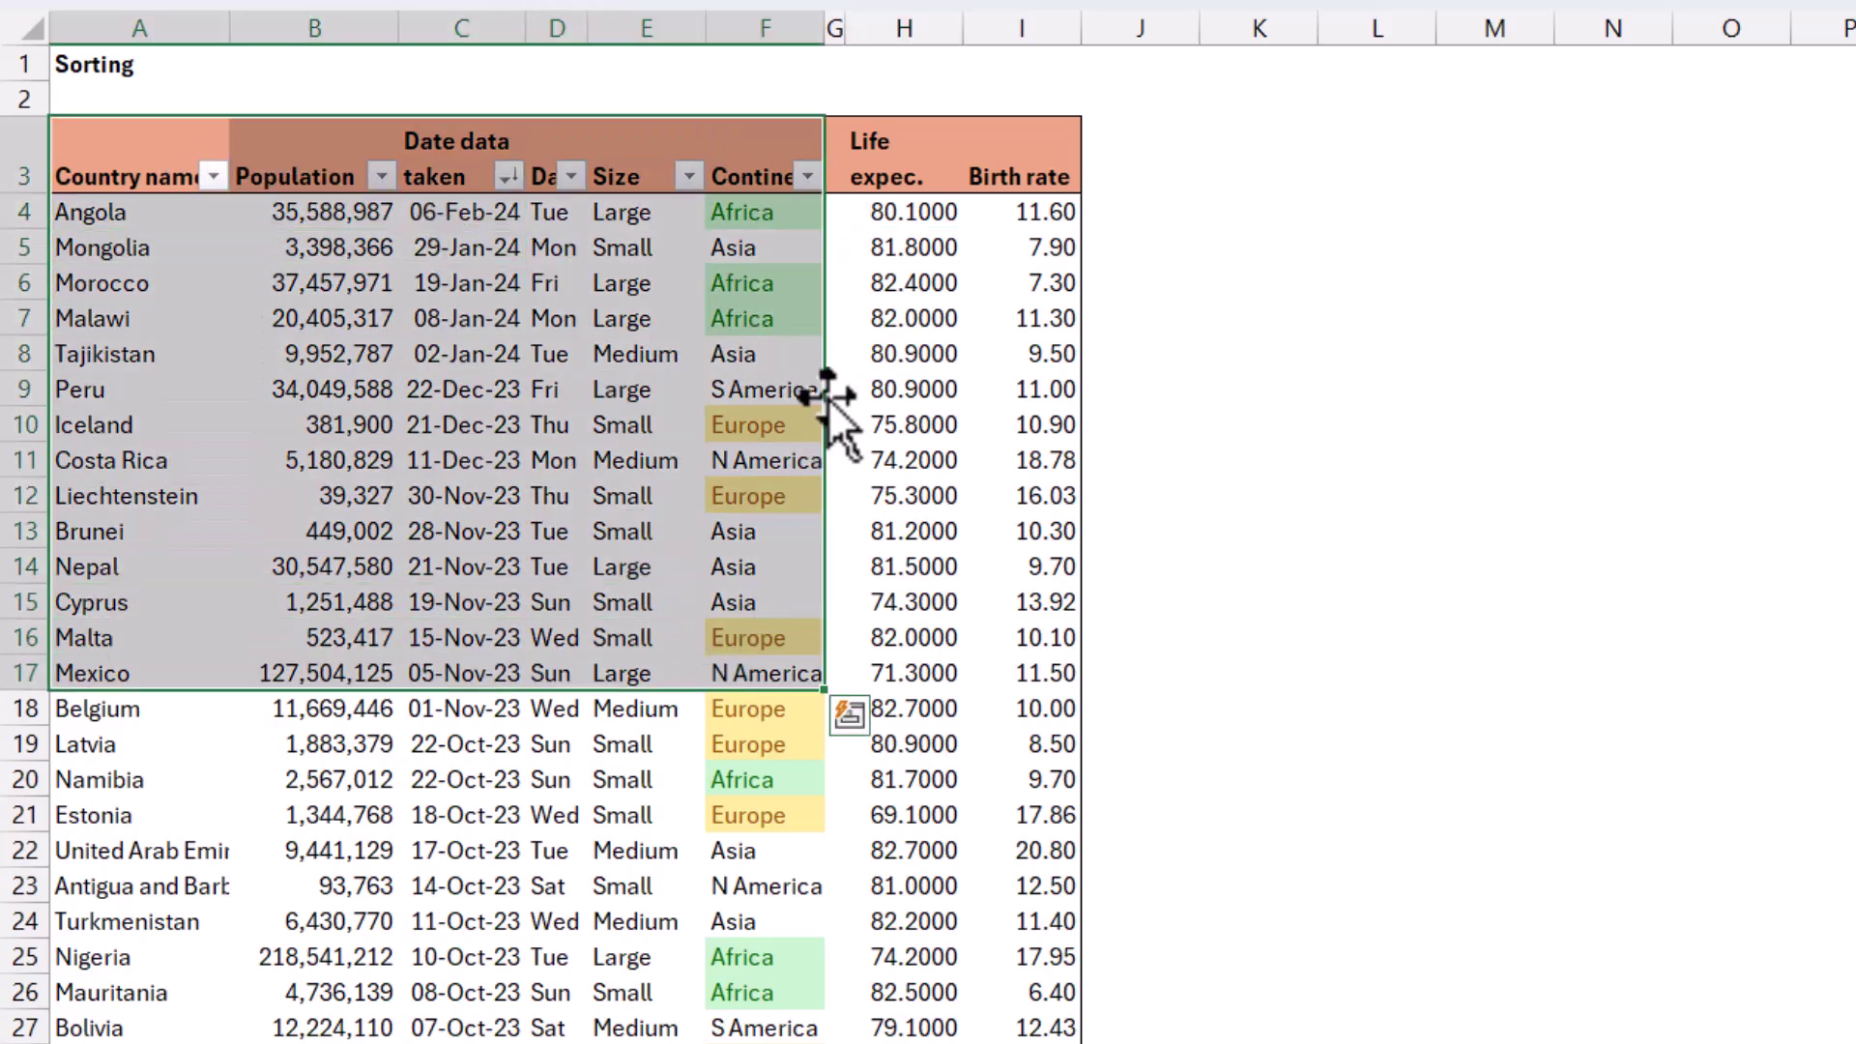
drag(935, 166, 1006, 633)
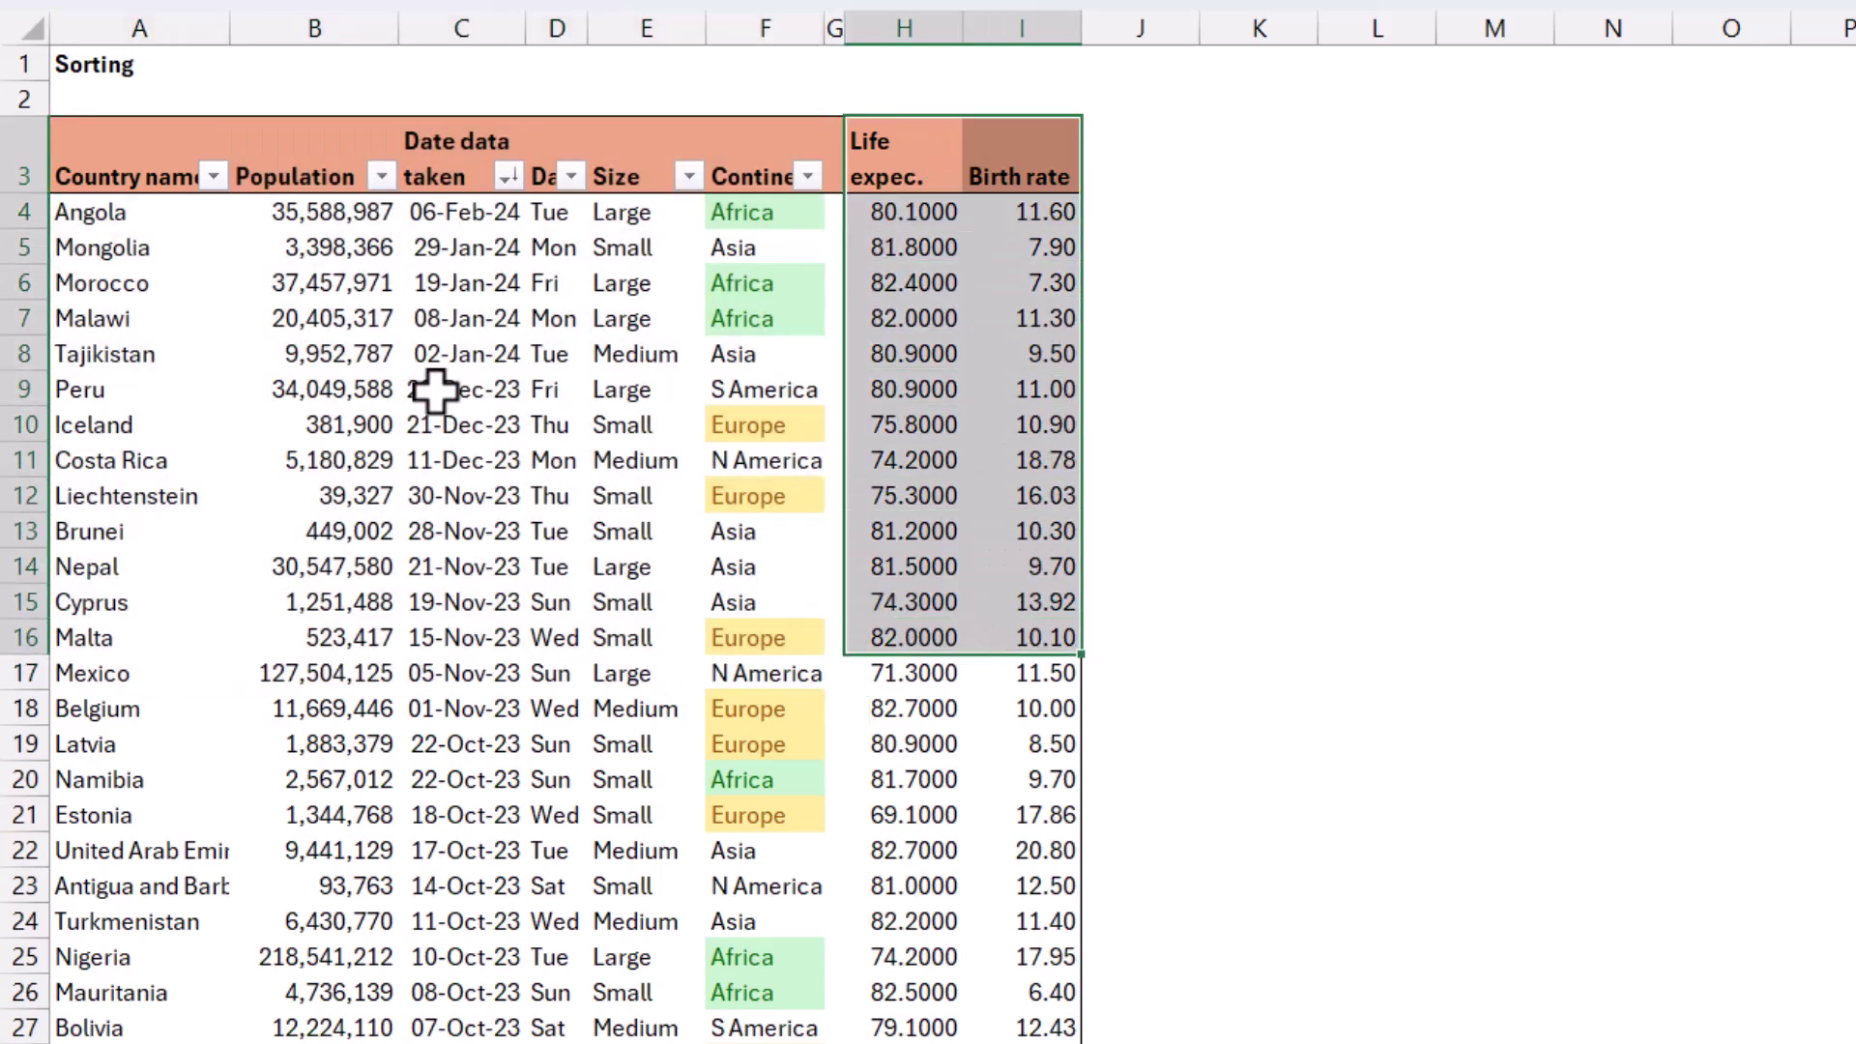
click(488, 387)
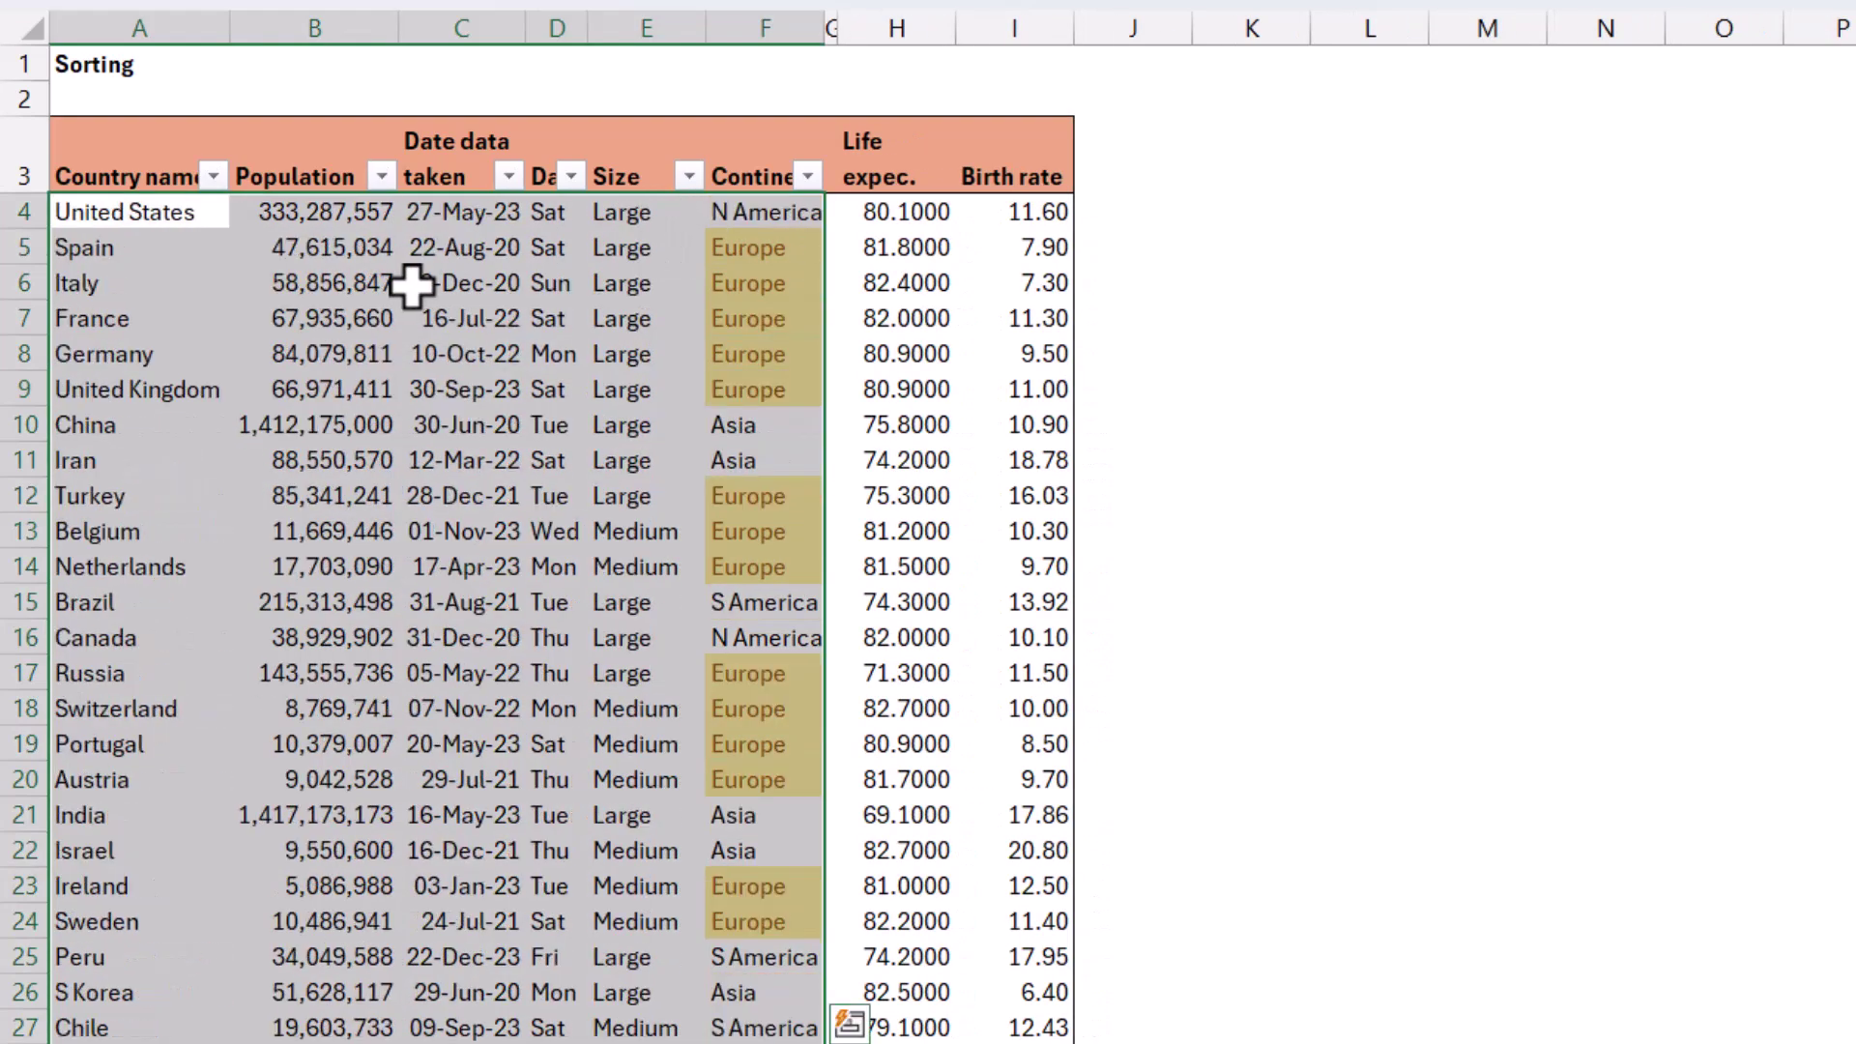
Step: Select the whole table, then switch the header filter arrows off and back on
click(413, 285)
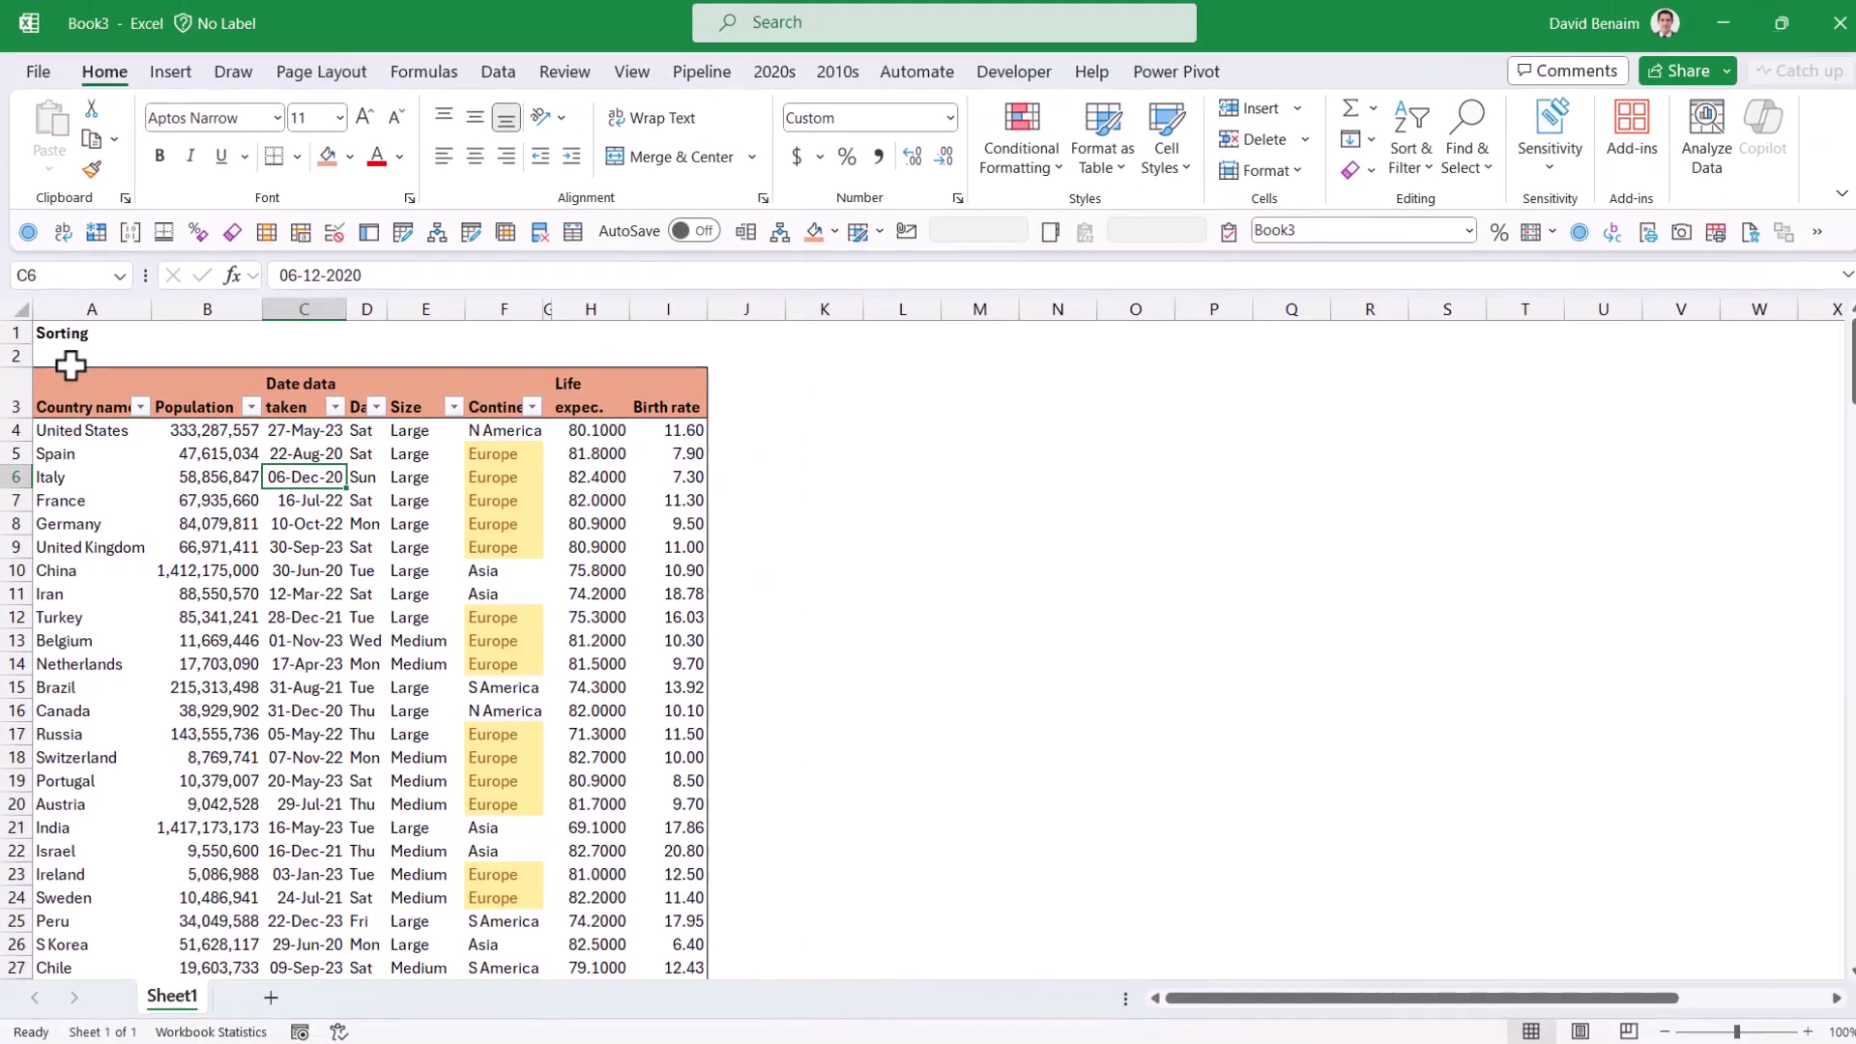
drag(78, 401, 662, 922)
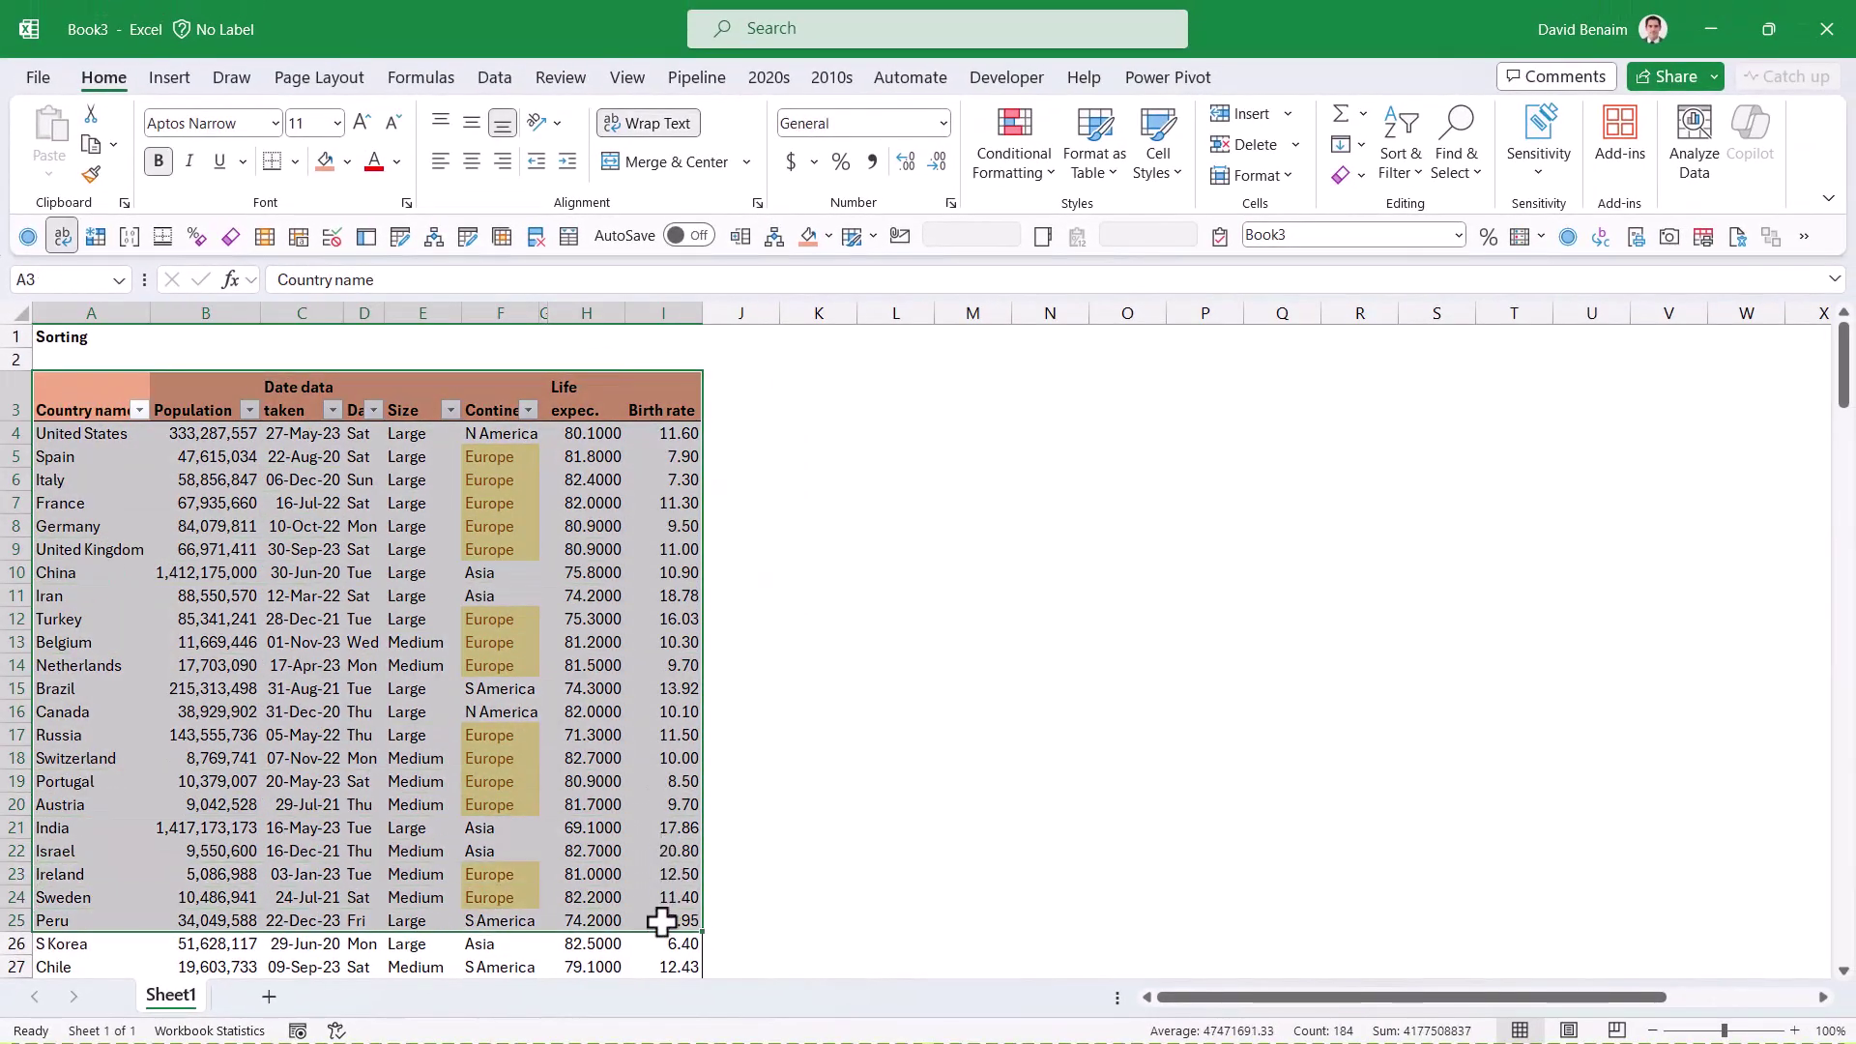
shift+double_click(662, 921)
key(ctrl+BackSpace)
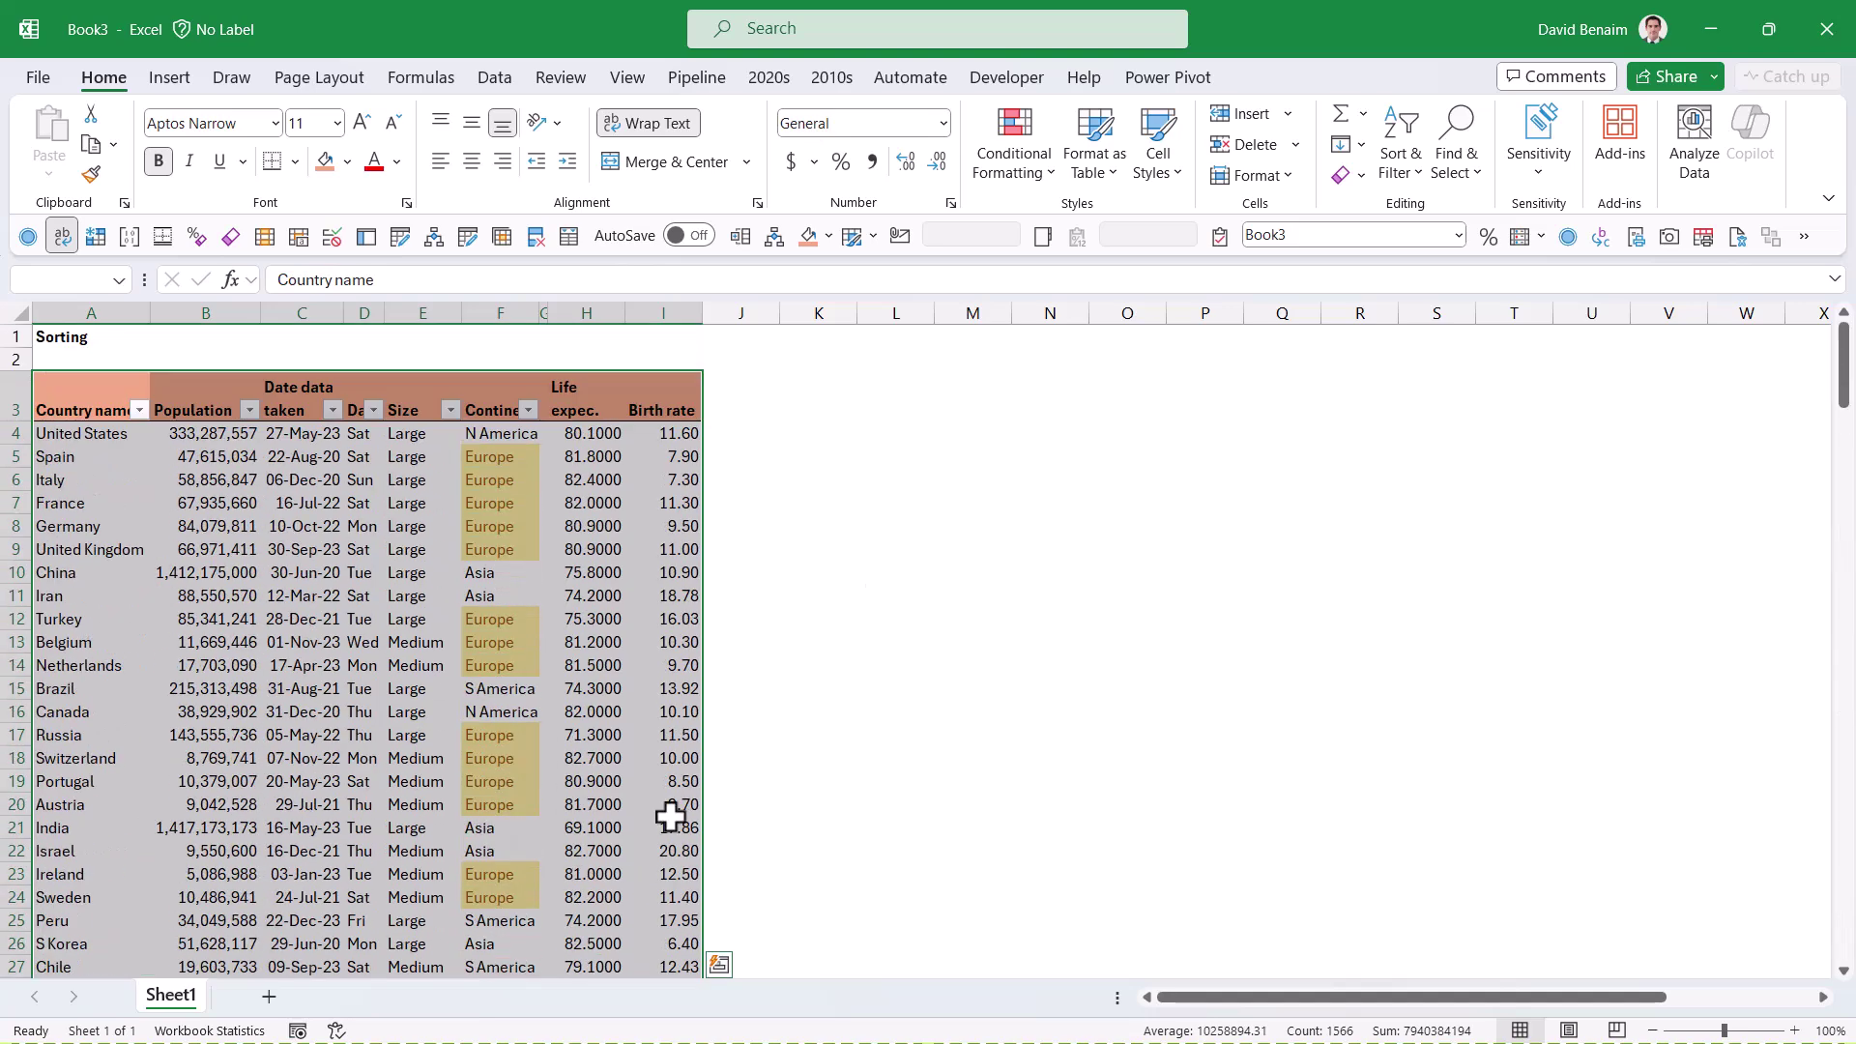
click(1396, 177)
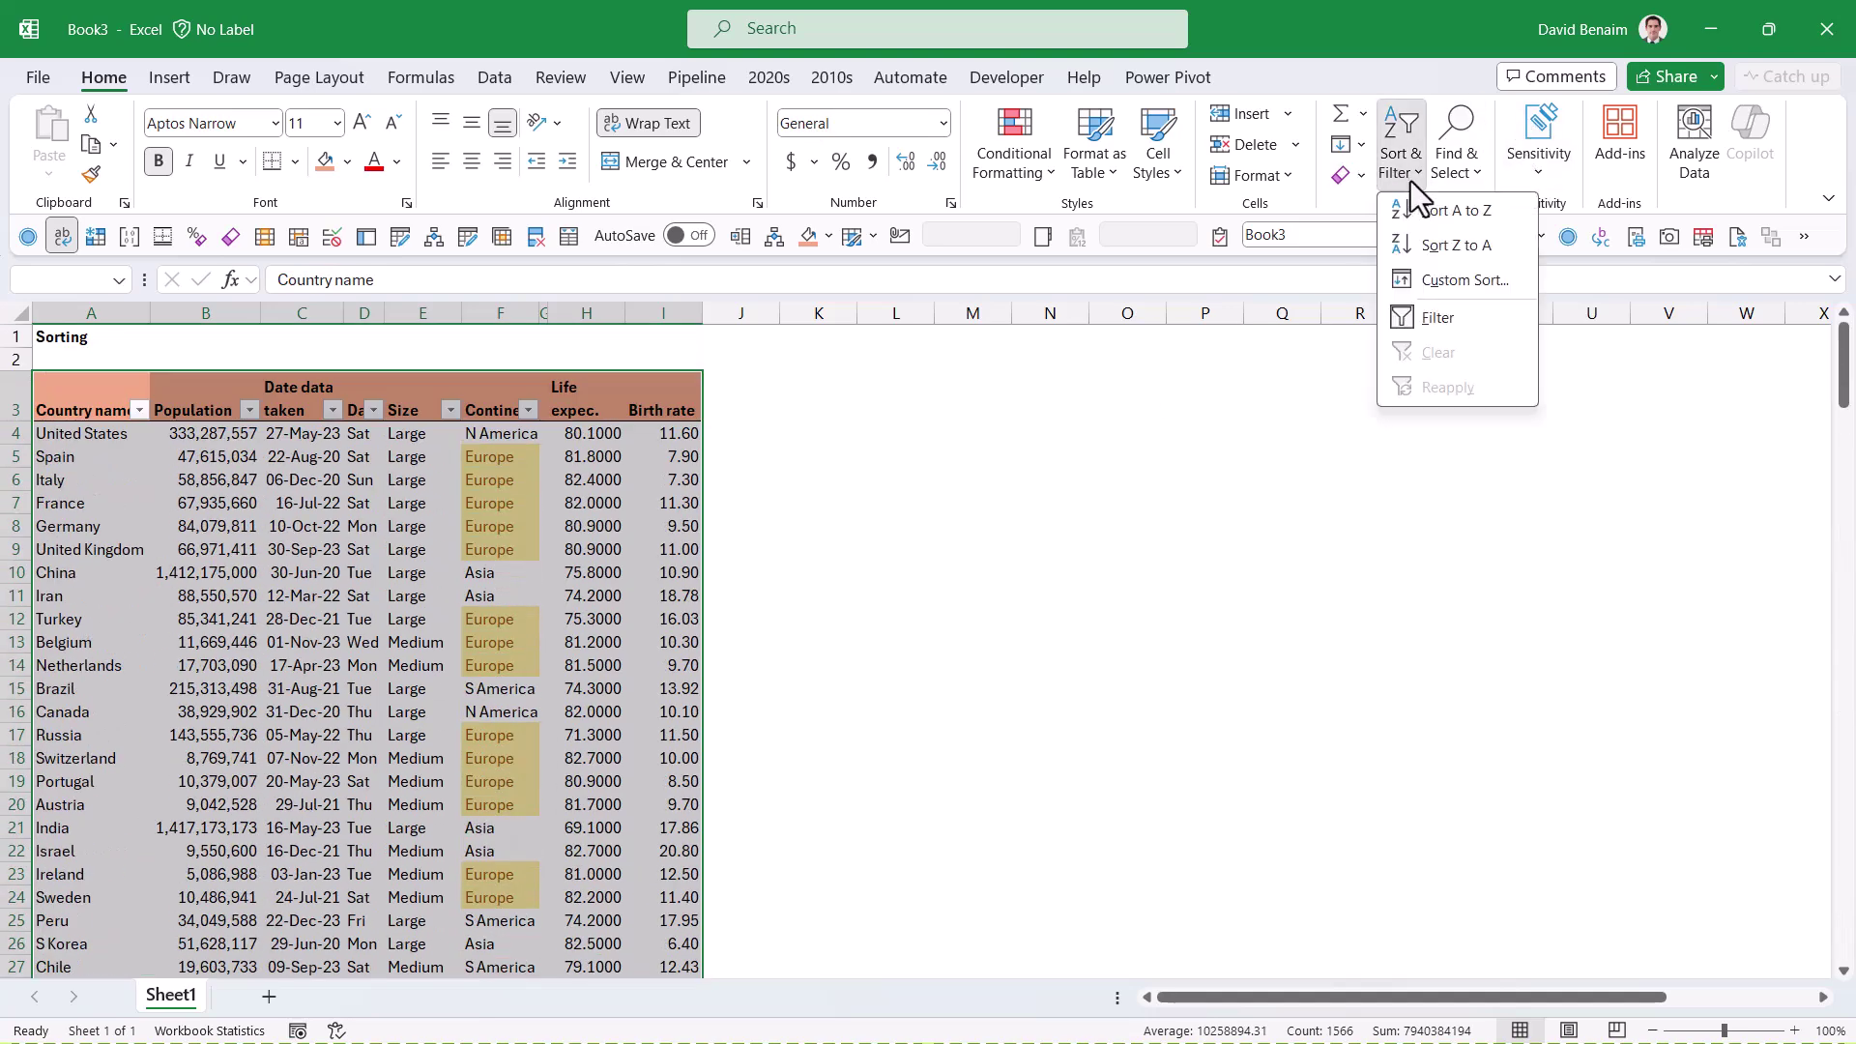
click(1441, 323)
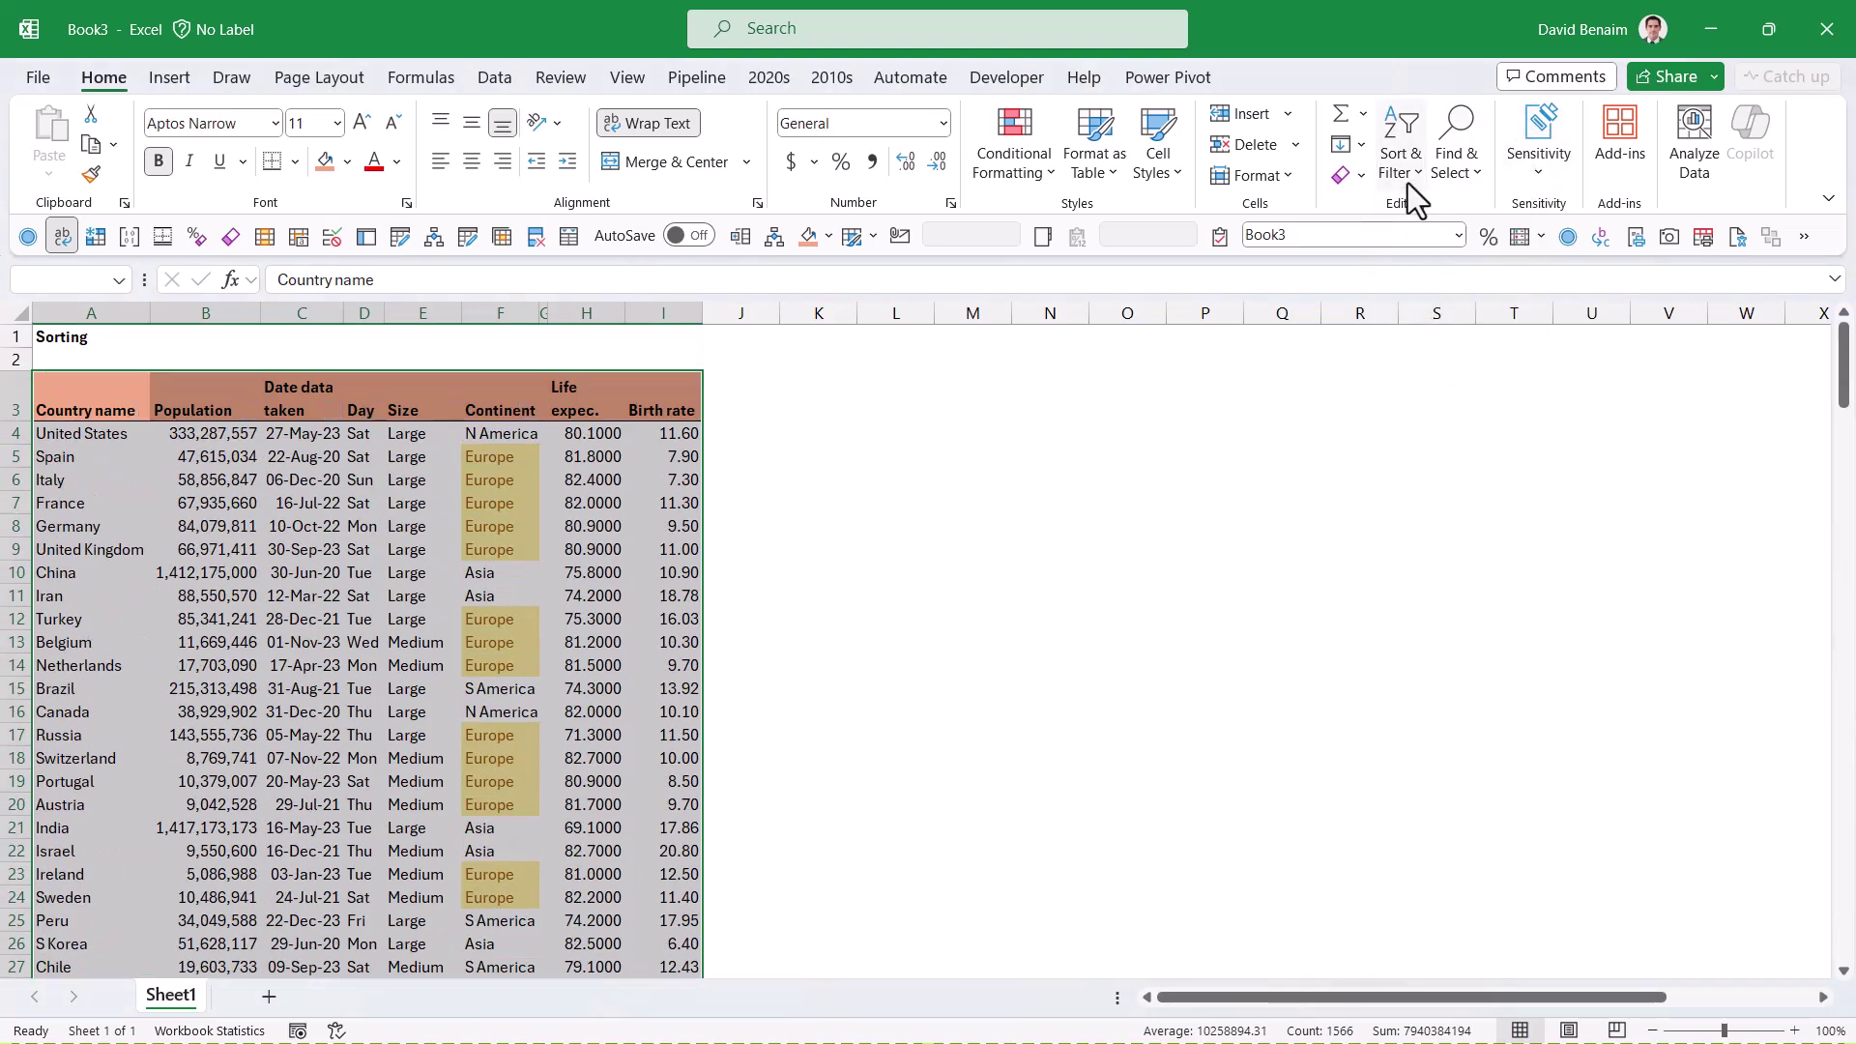
click(1407, 183)
click(1462, 319)
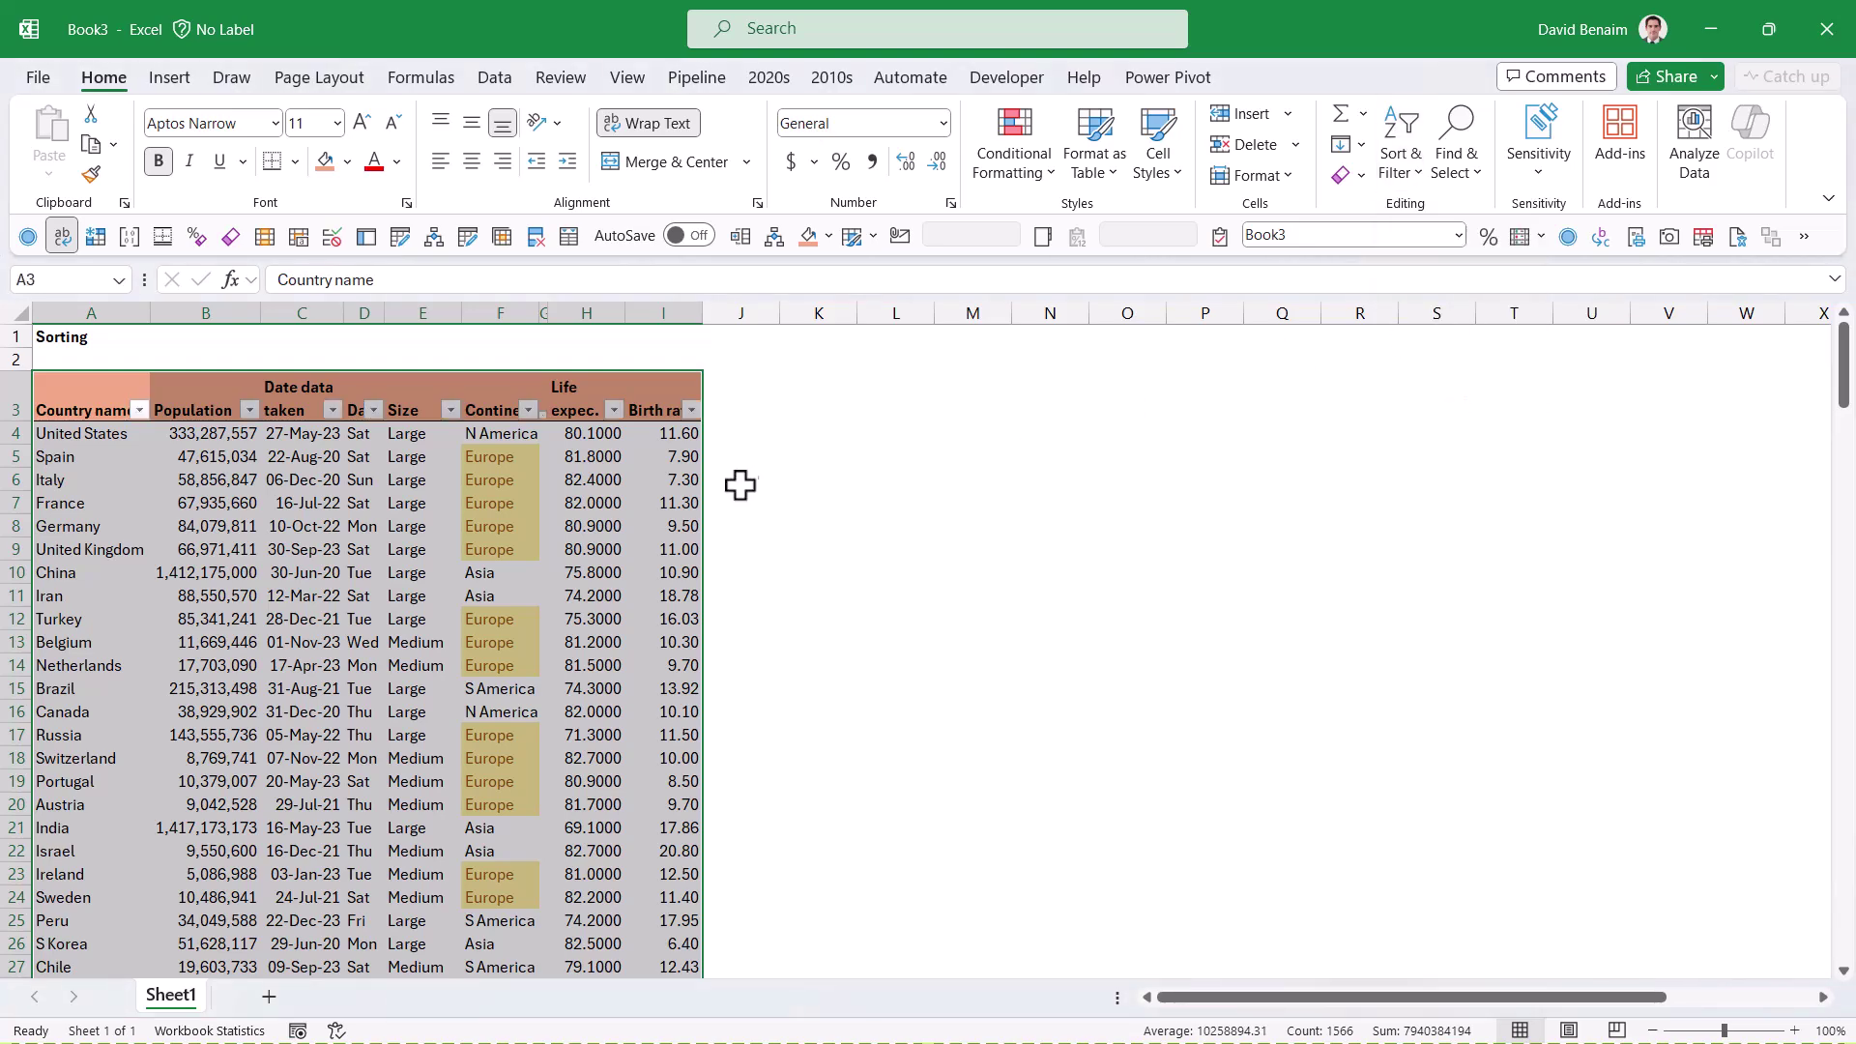
click(654, 495)
Step: Delete the empty column G so Life expec. and Birth rate shift into G and H
click(543, 299)
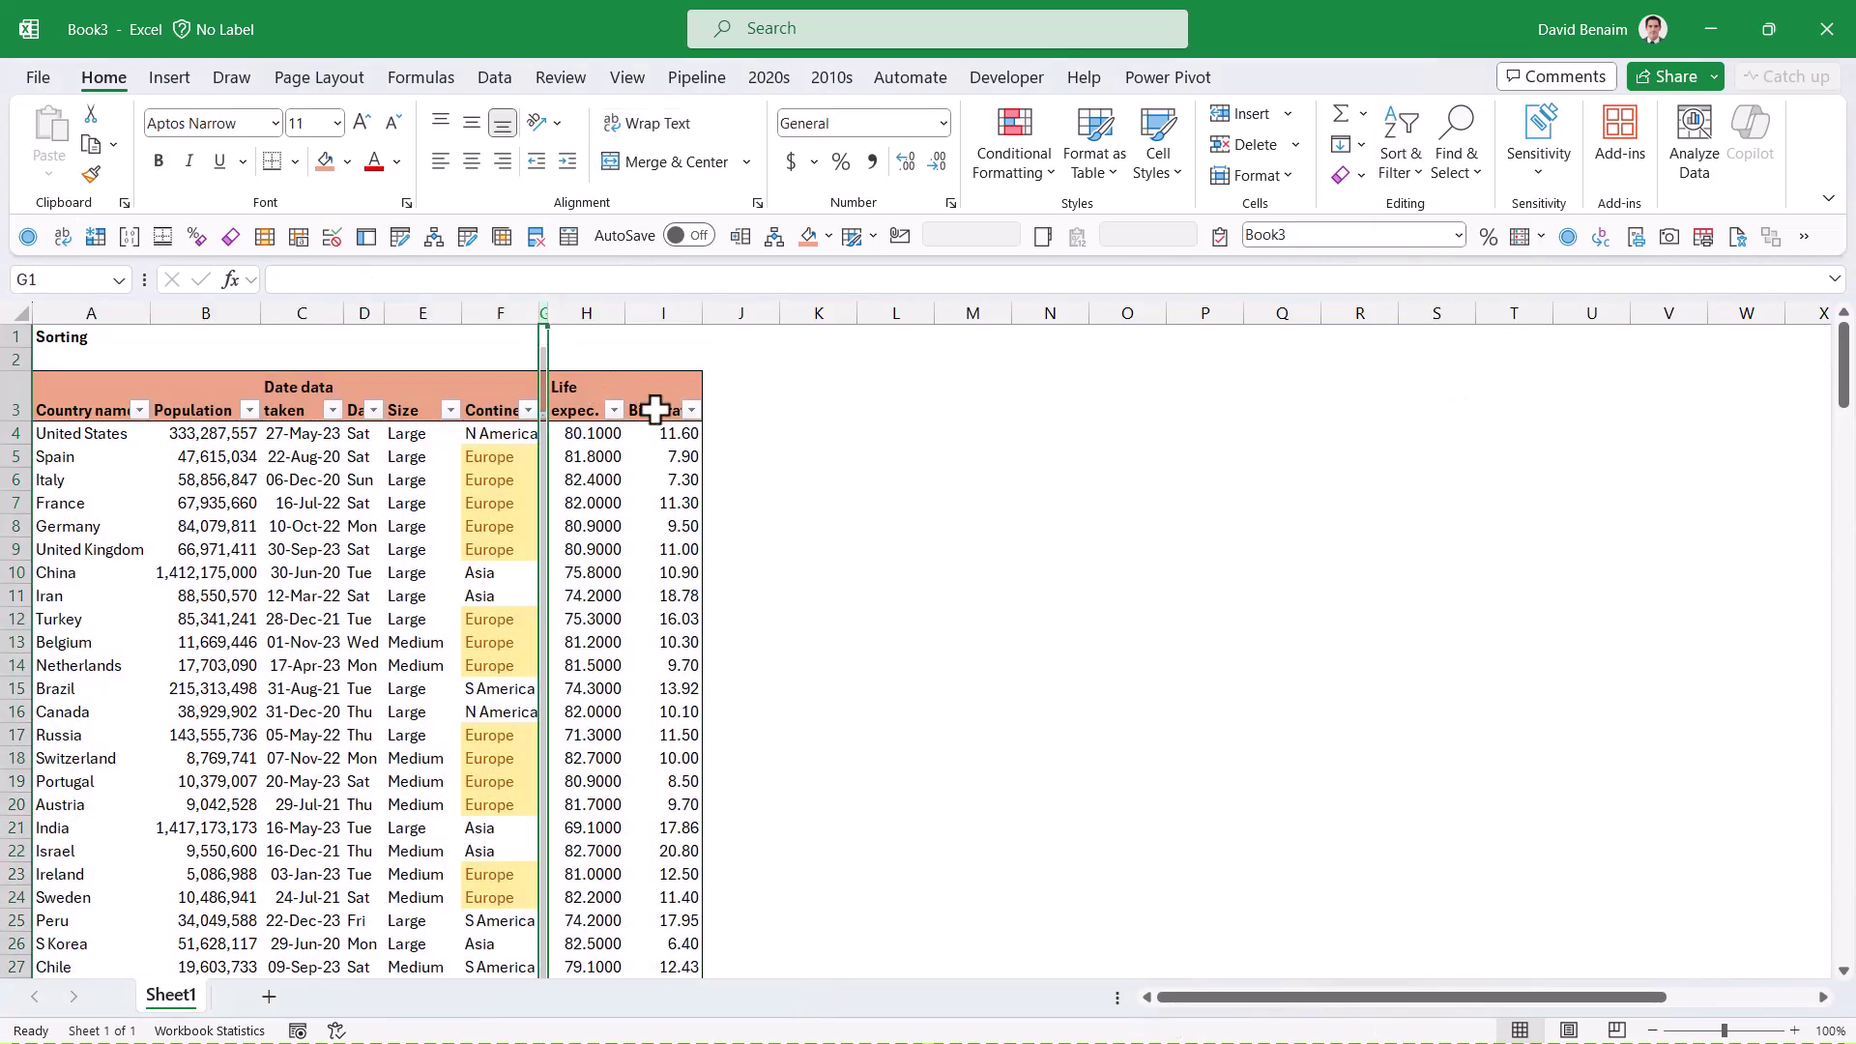
key(ctrl+minus)
click(335, 552)
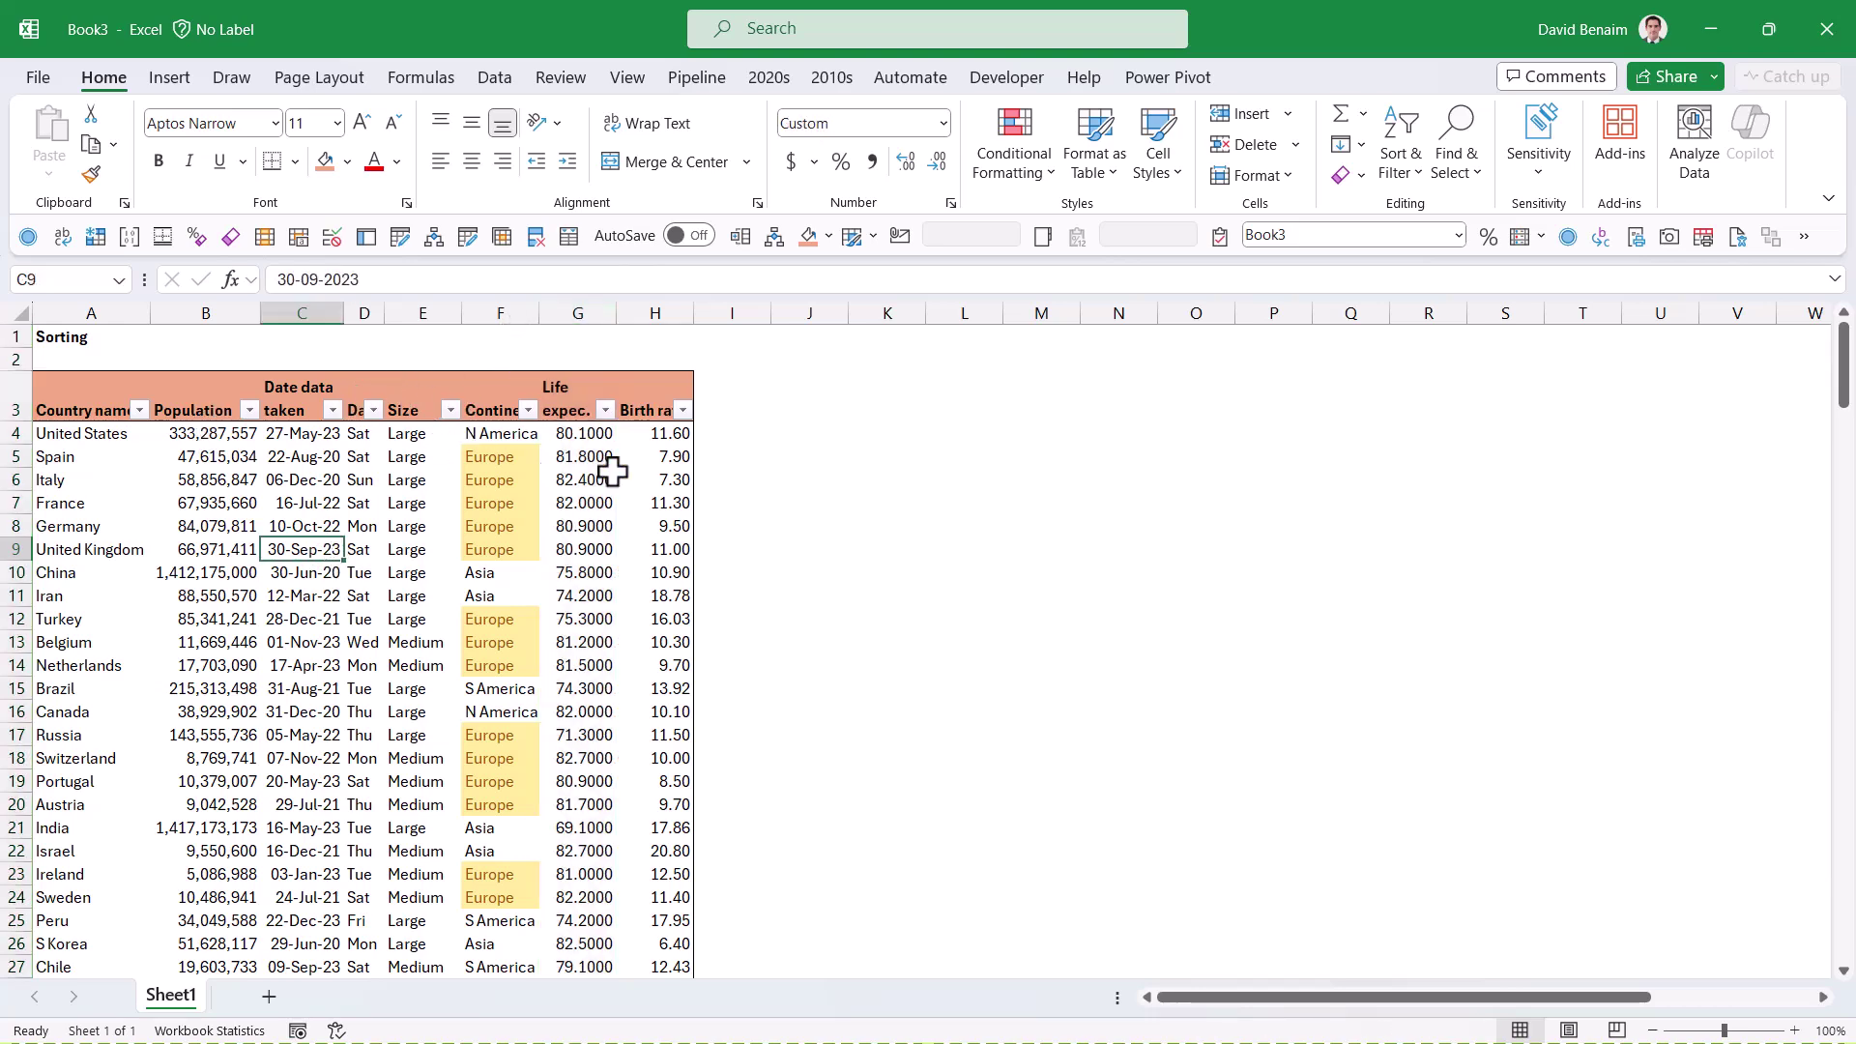
click(613, 578)
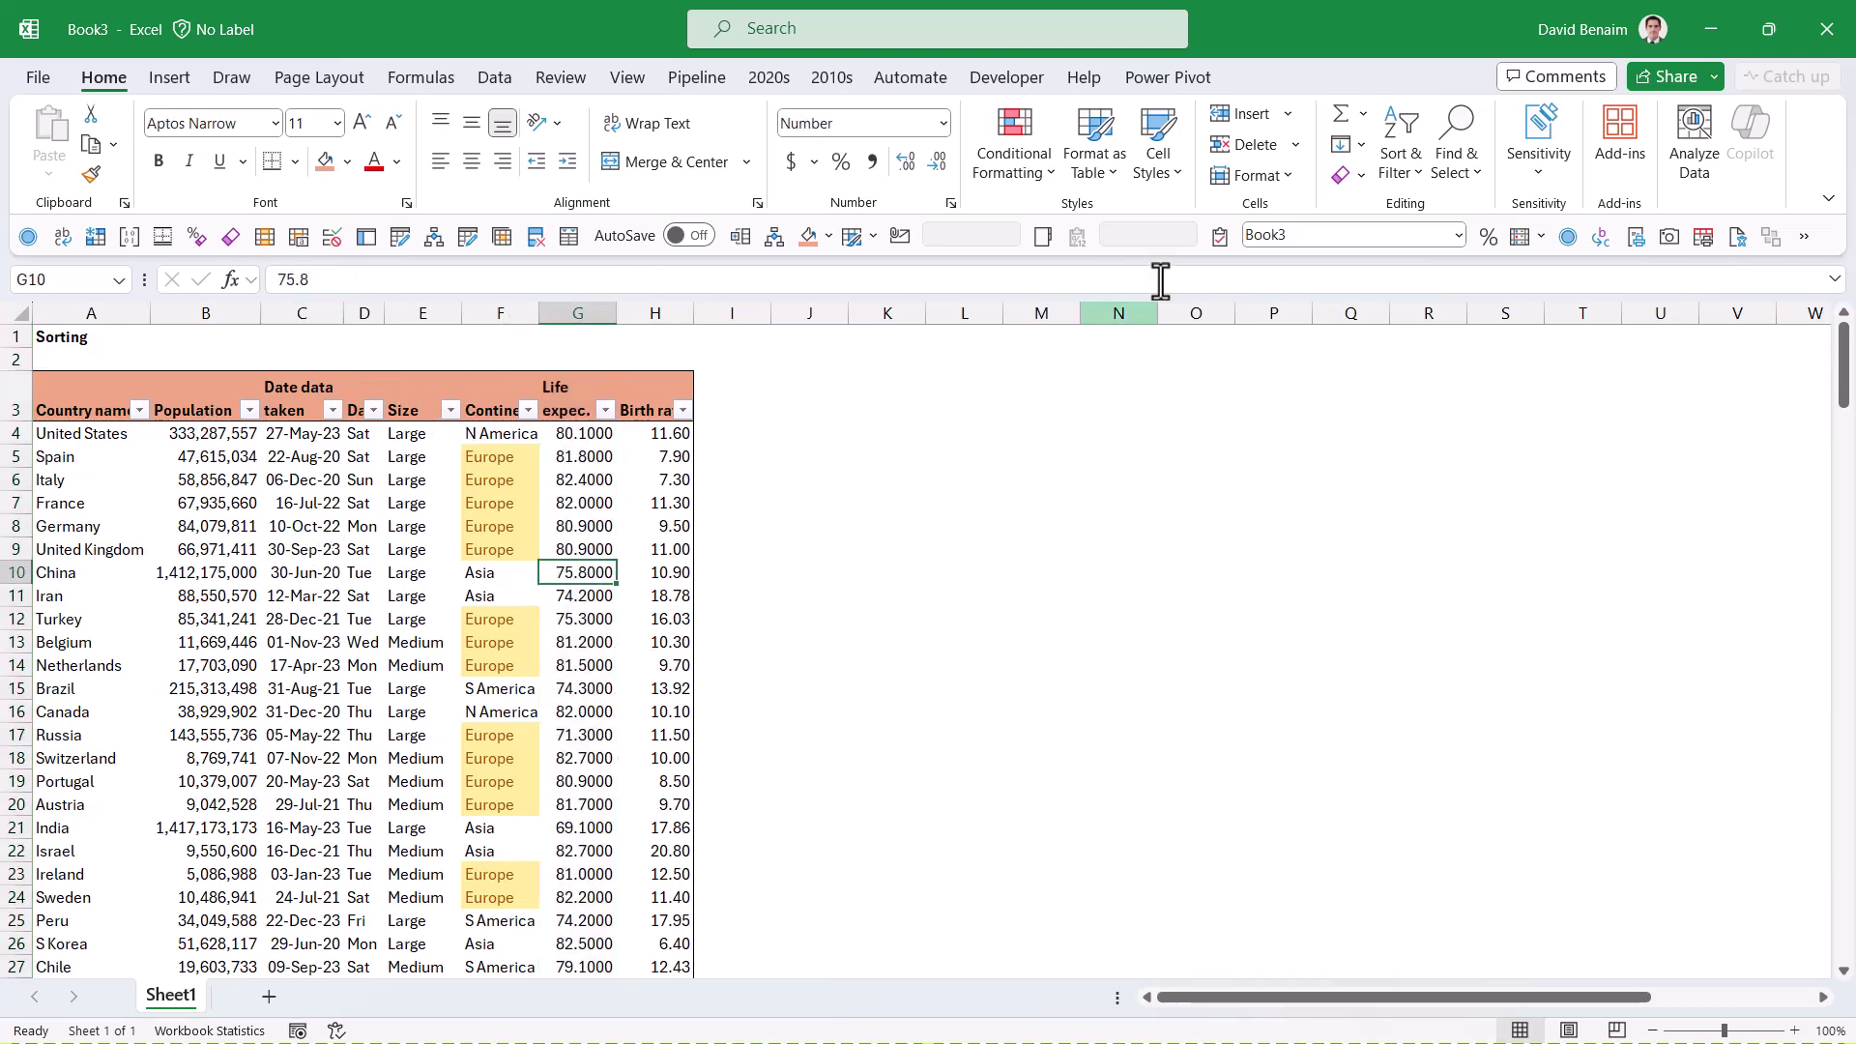
click(1394, 171)
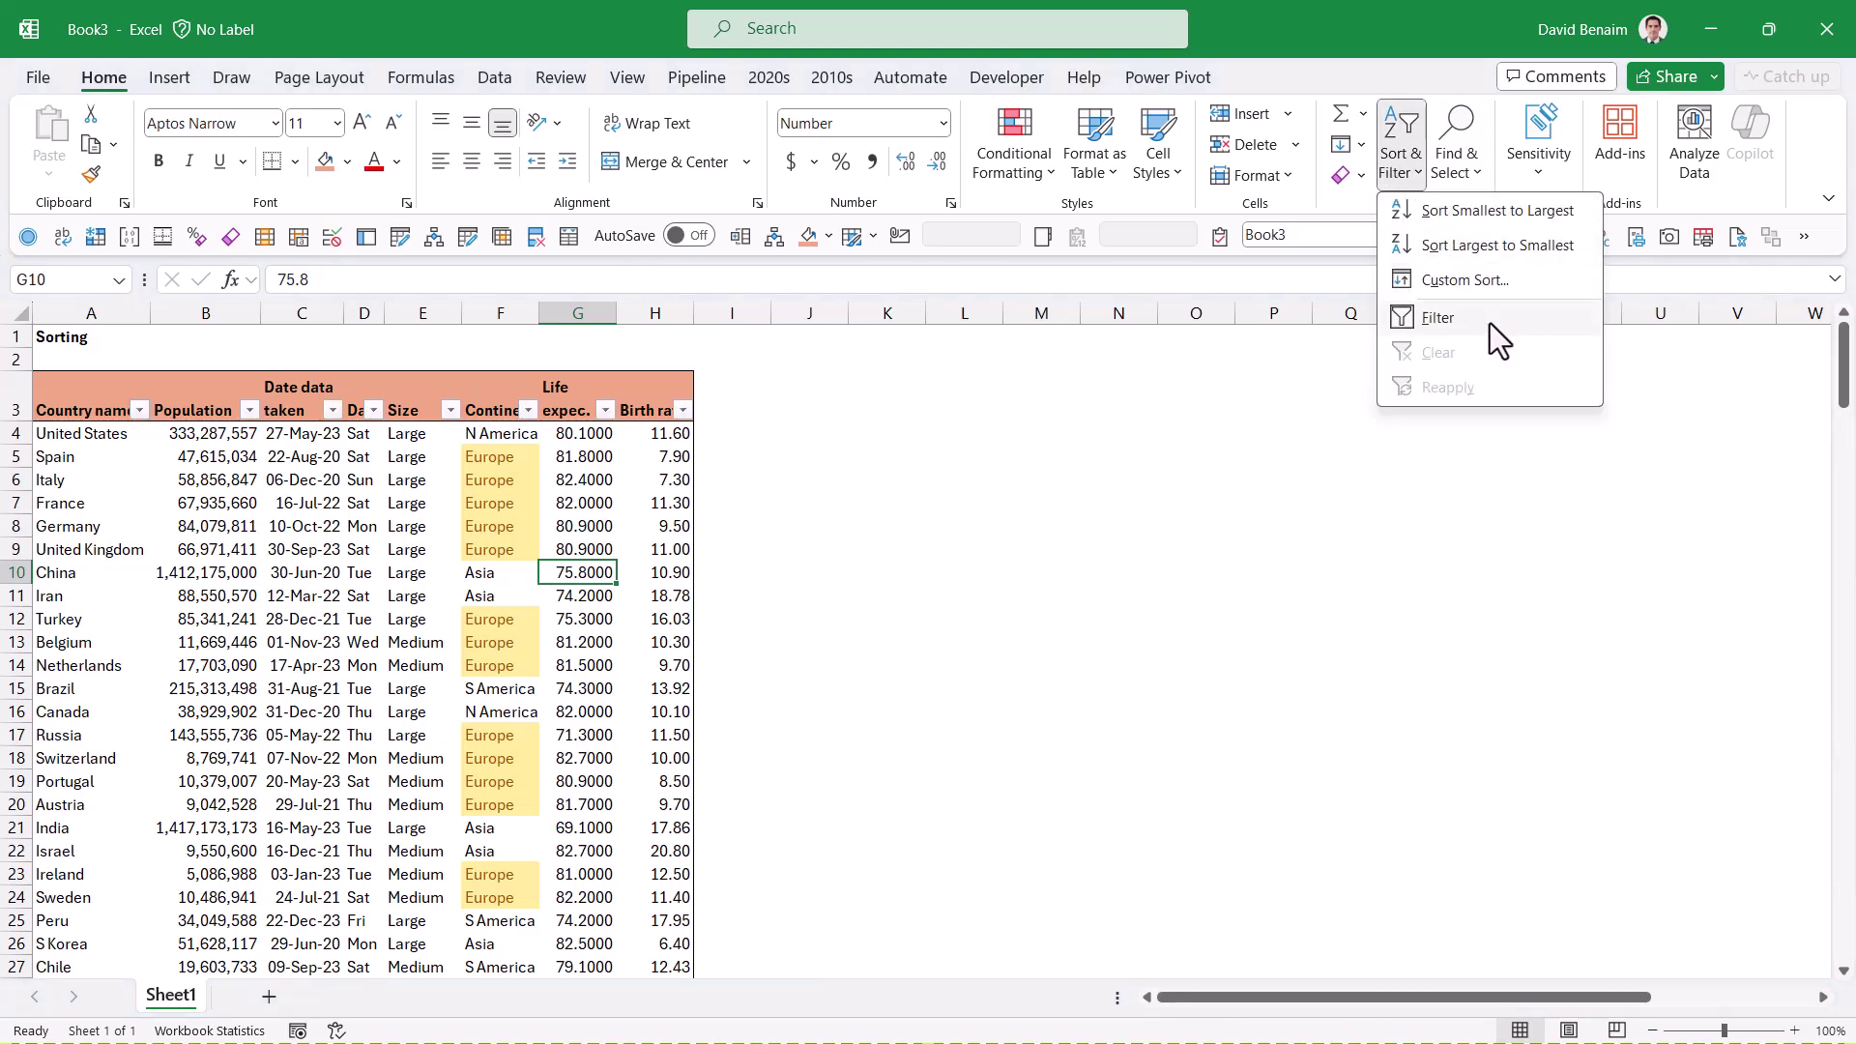
click(588, 503)
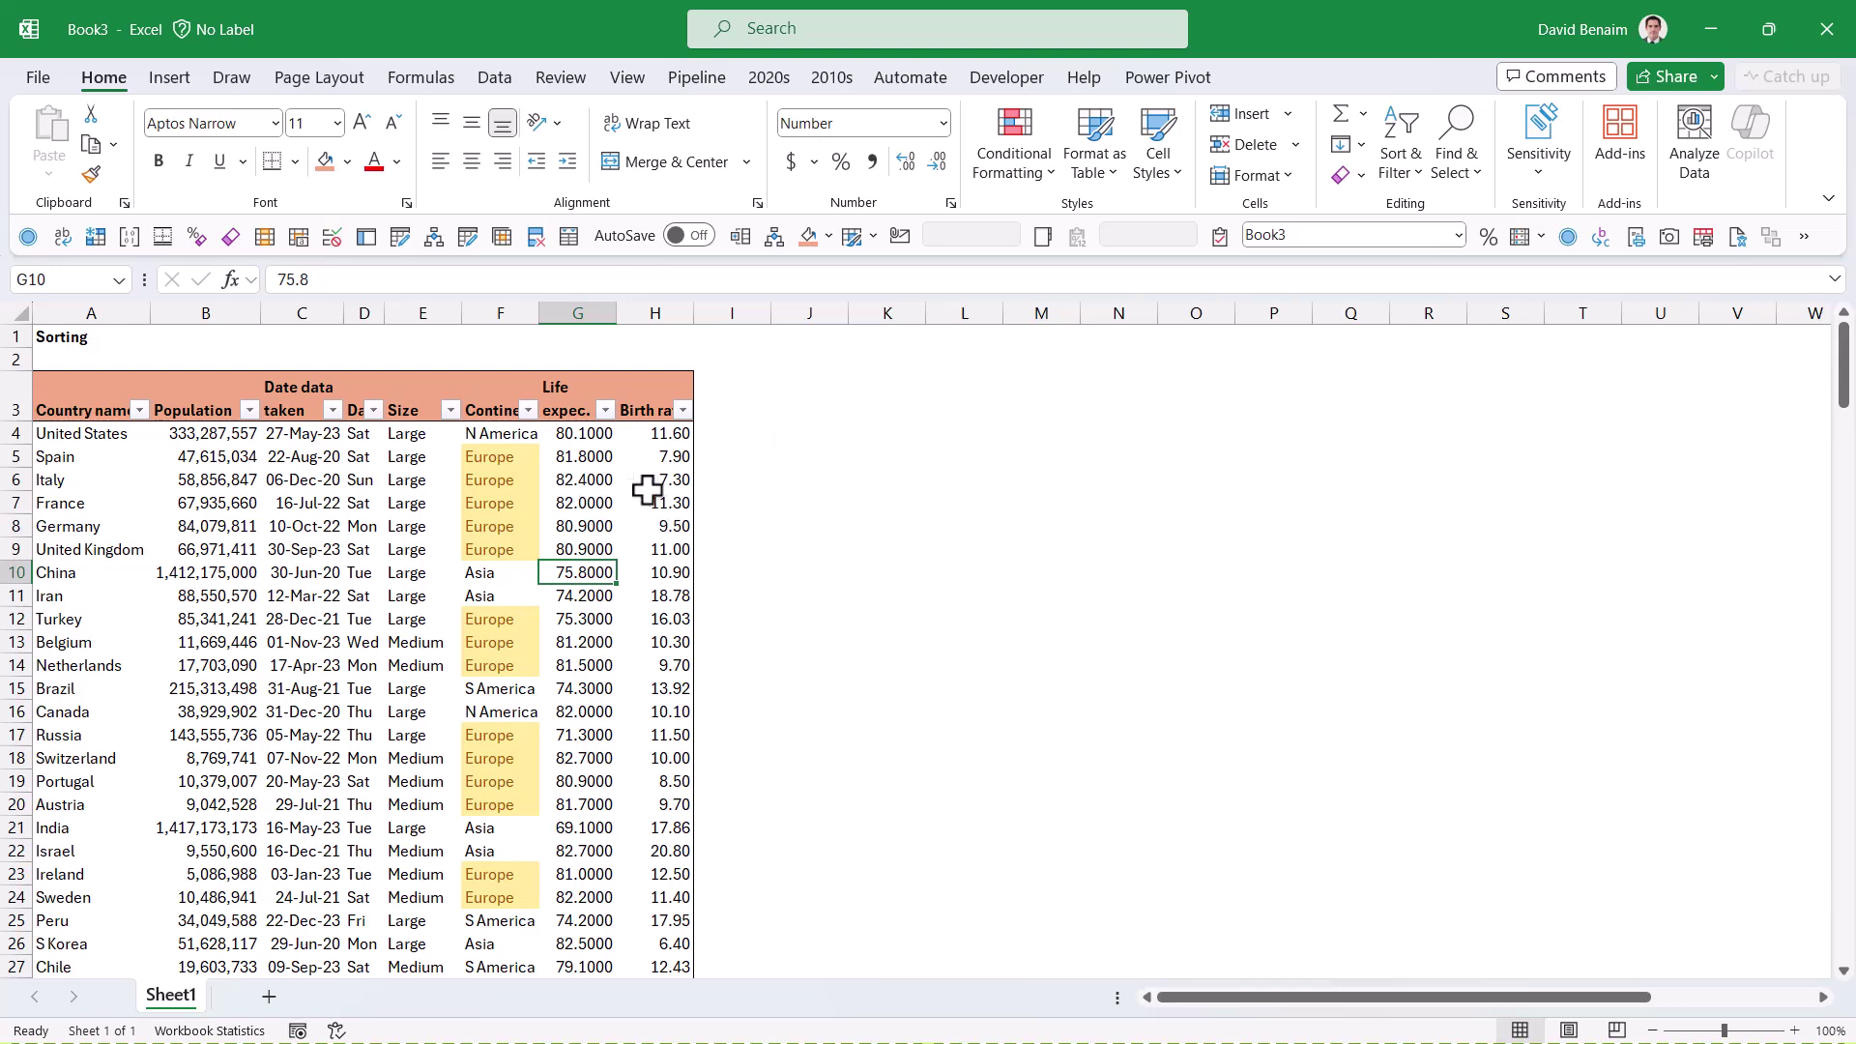
click(648, 486)
Step: Remove the filter arrows, sort Birth rate smallest to largest from the Data tab, then undo it
key(ctrl+shift+l)
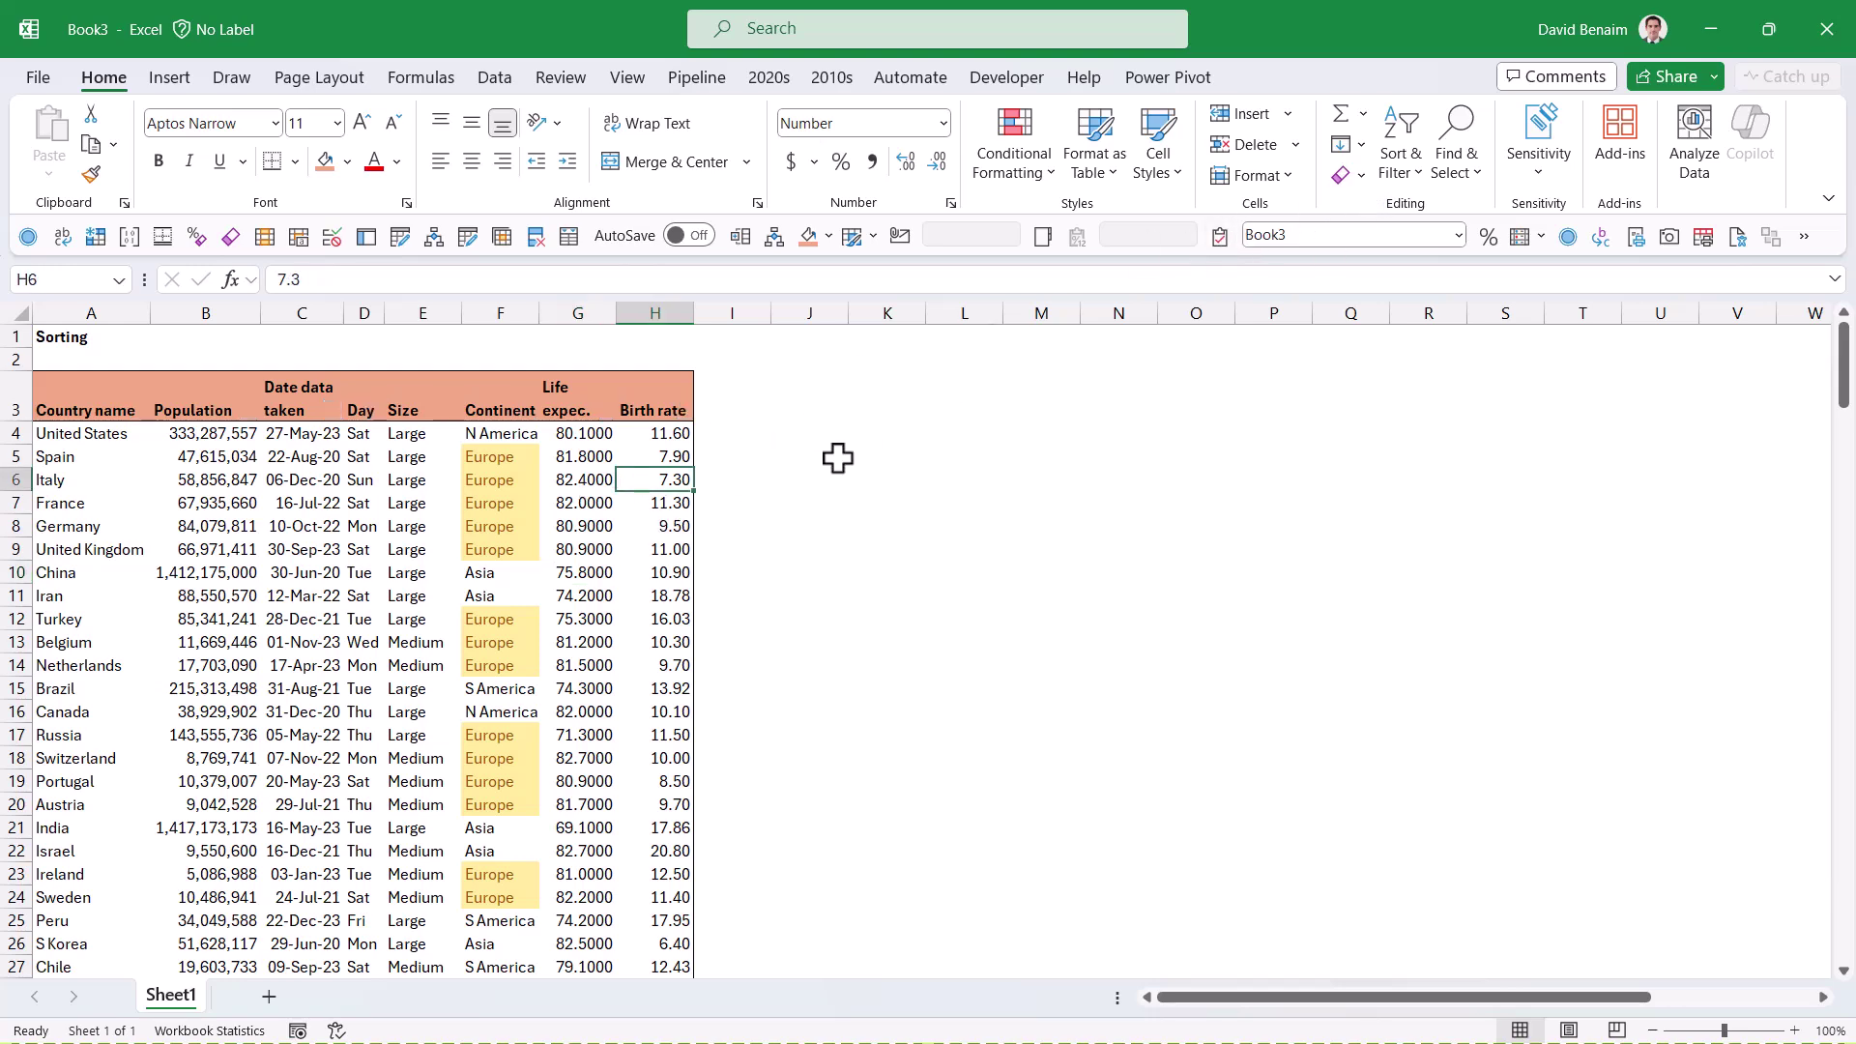
click(1392, 170)
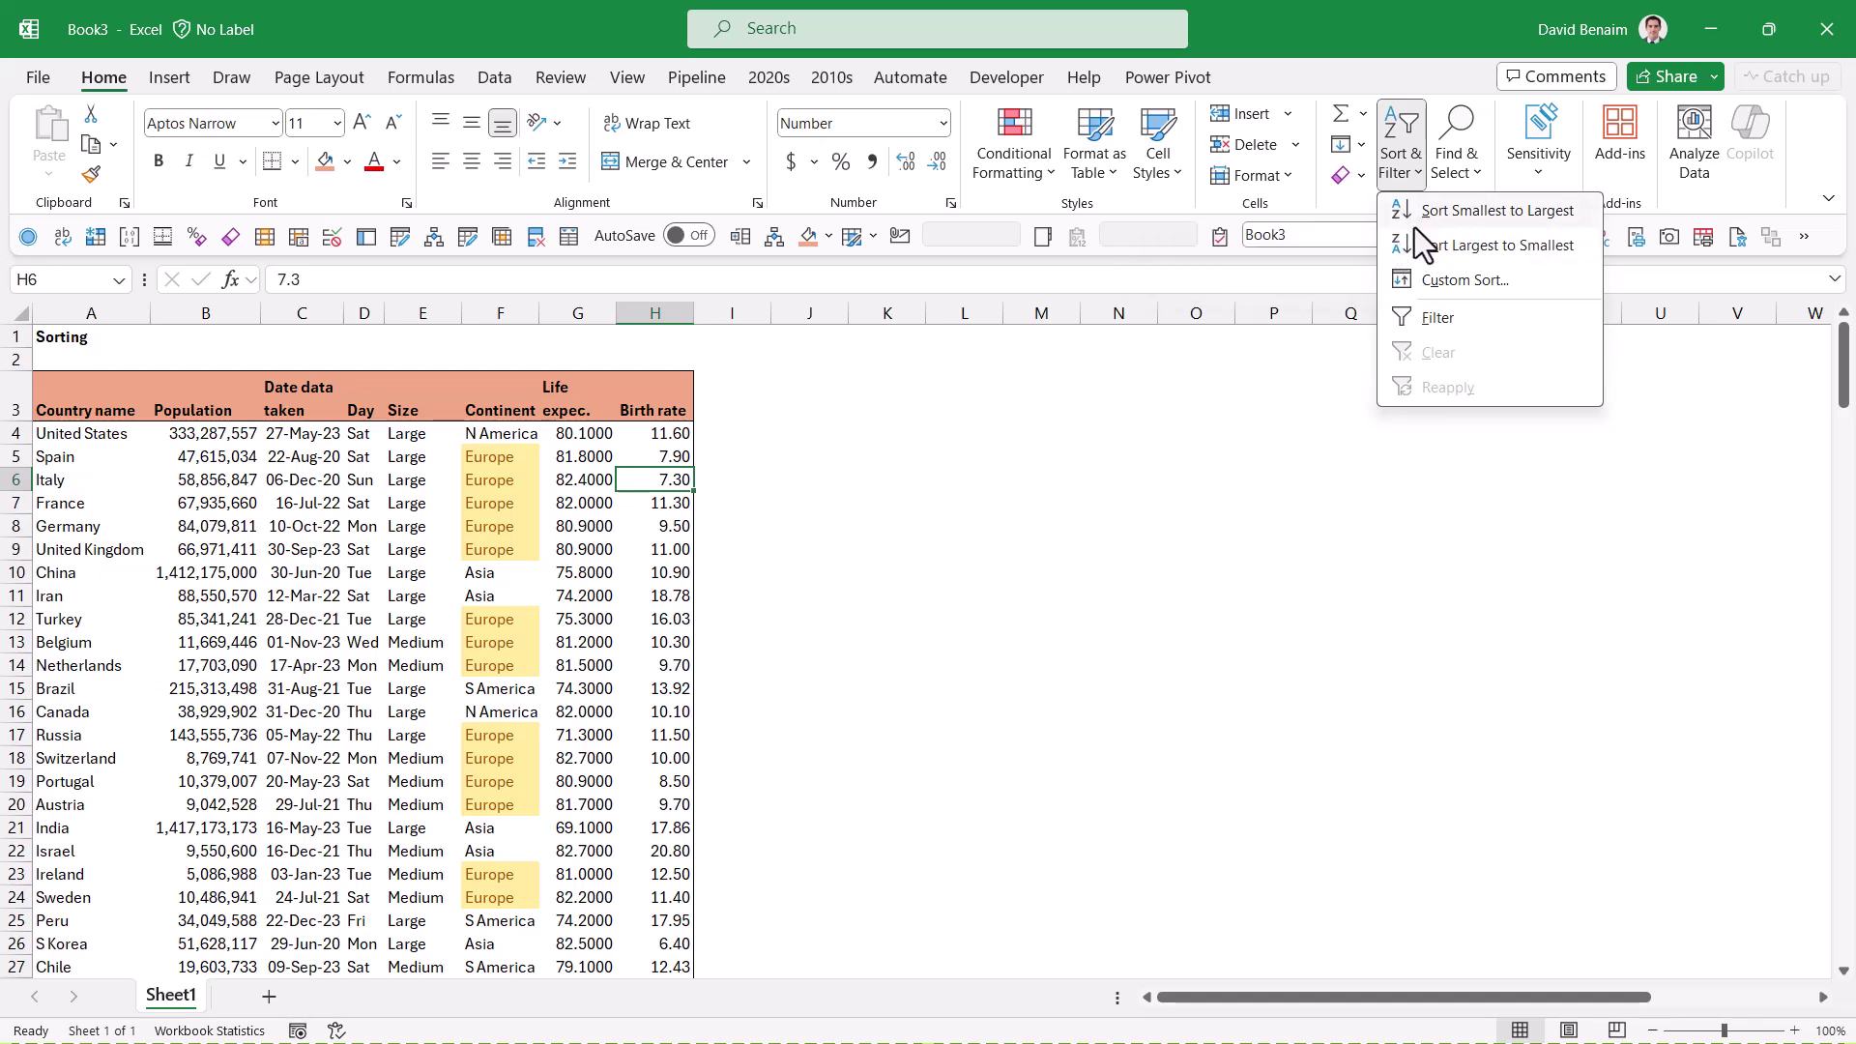
click(495, 78)
click(495, 78)
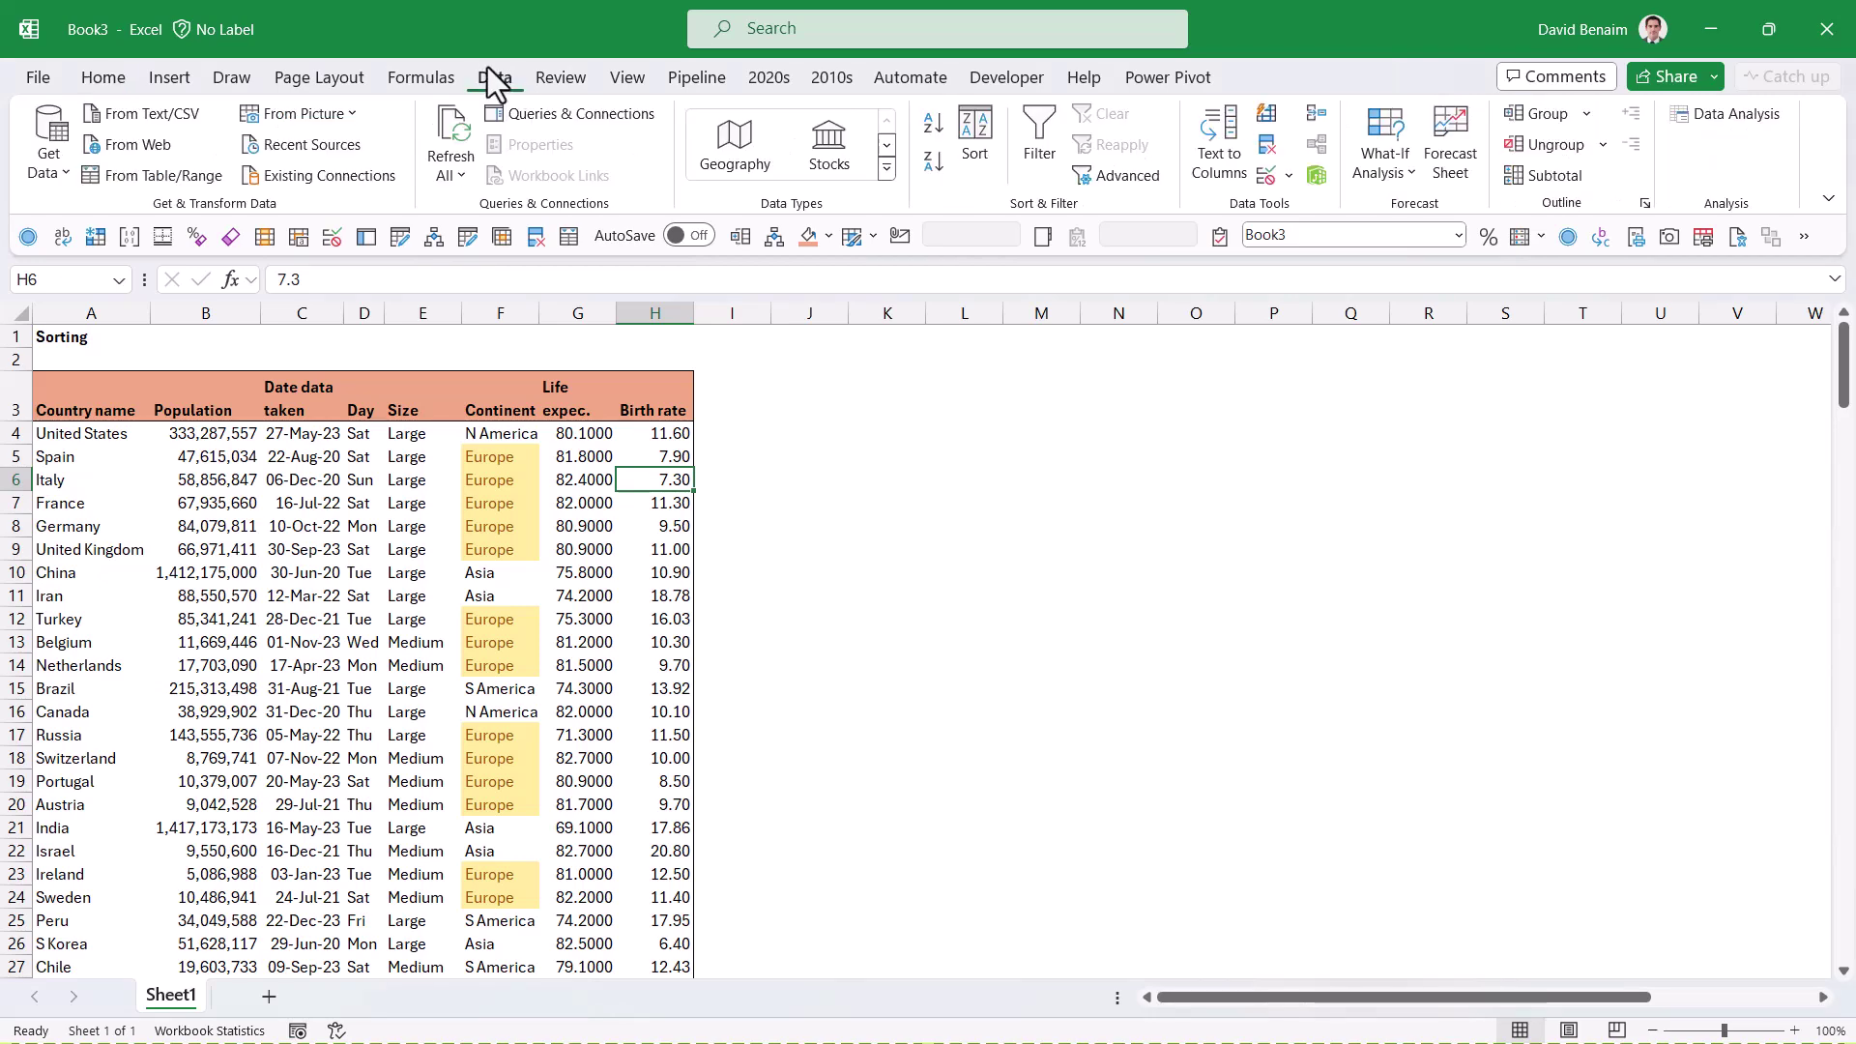
click(933, 126)
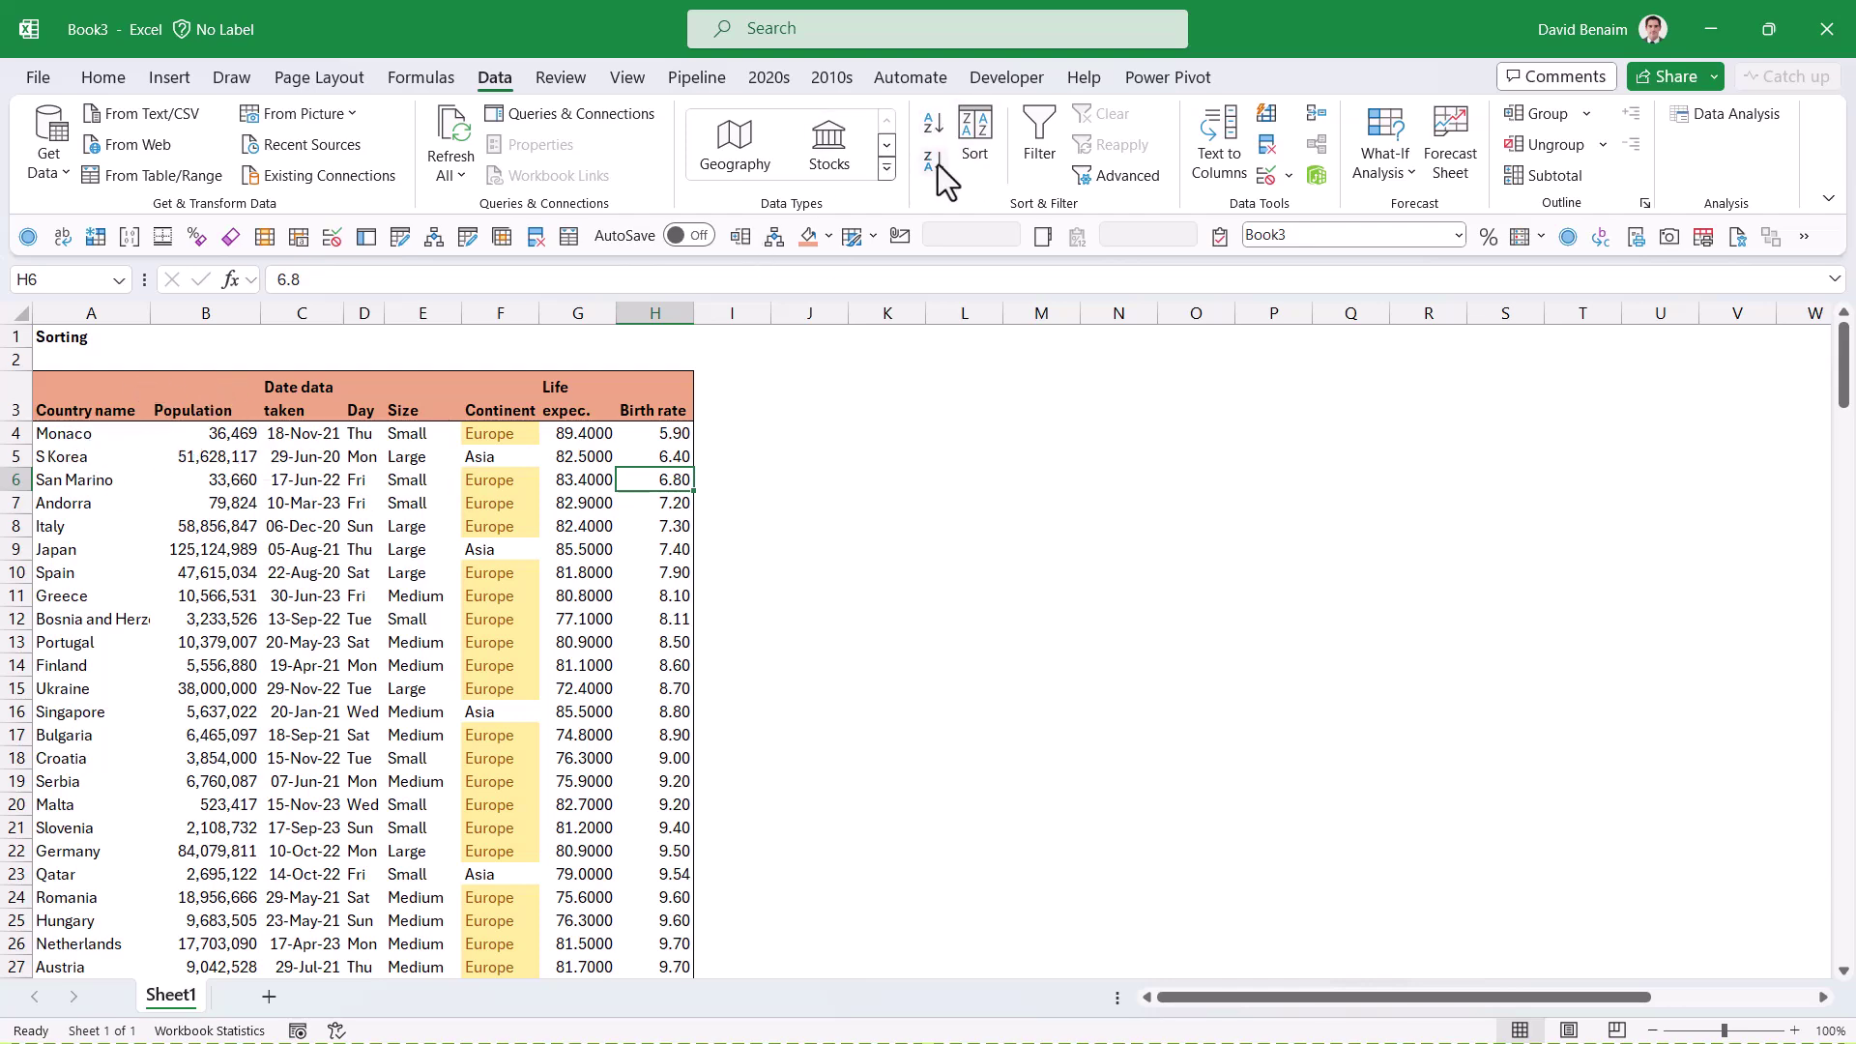
key(ctrl+z)
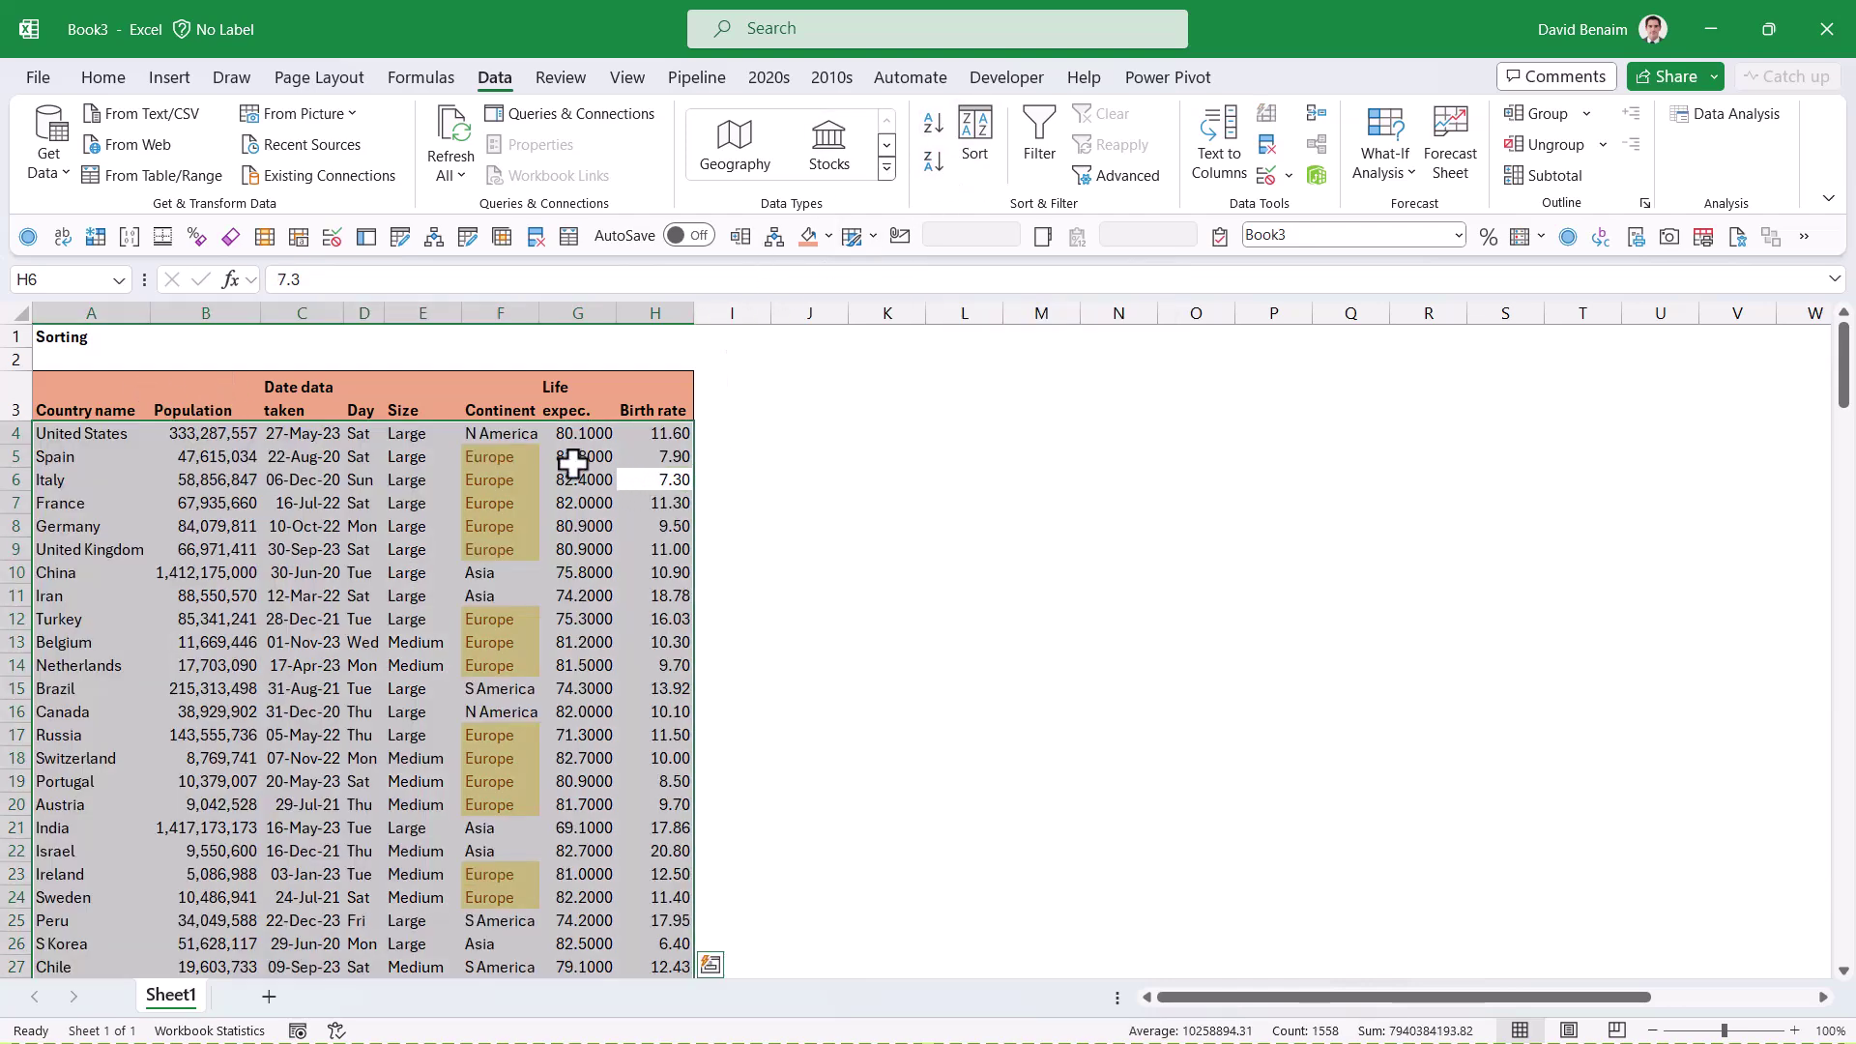
click(580, 459)
Step: Restore the filter arrows and sort the table by Population, smallest first
click(1021, 161)
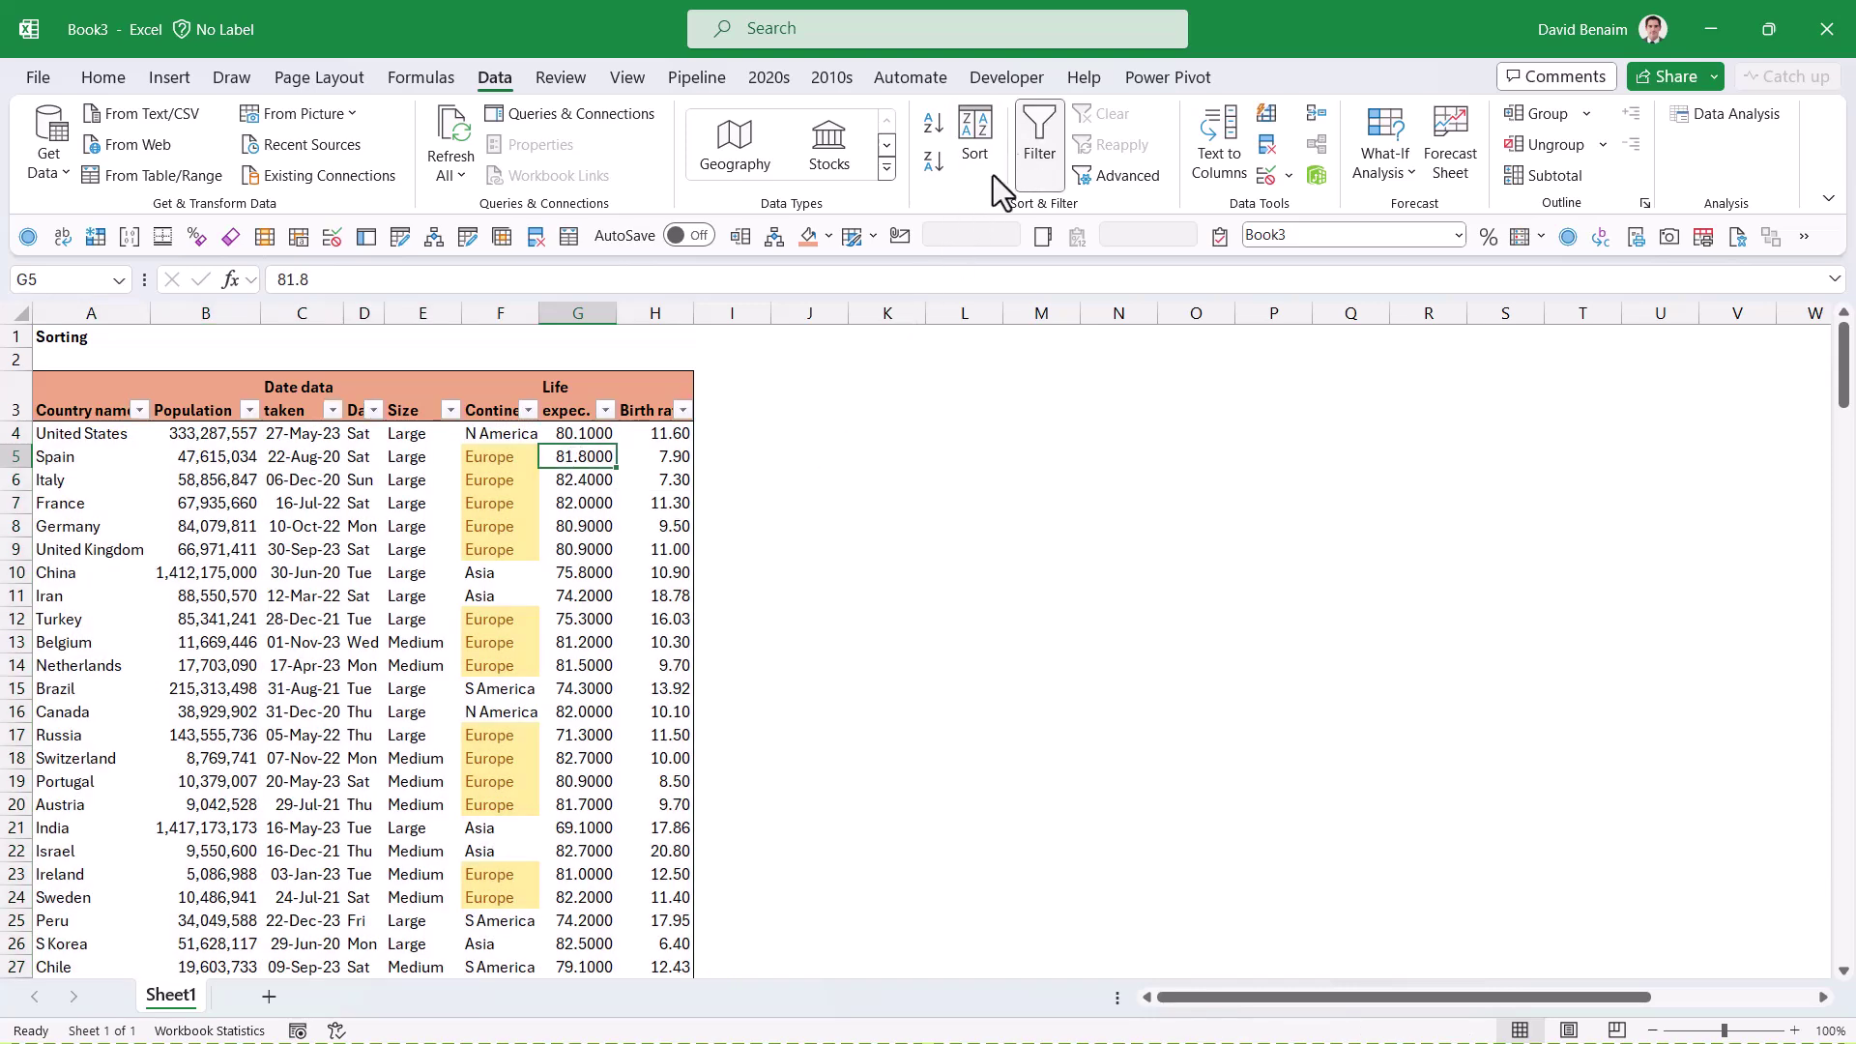
click(249, 410)
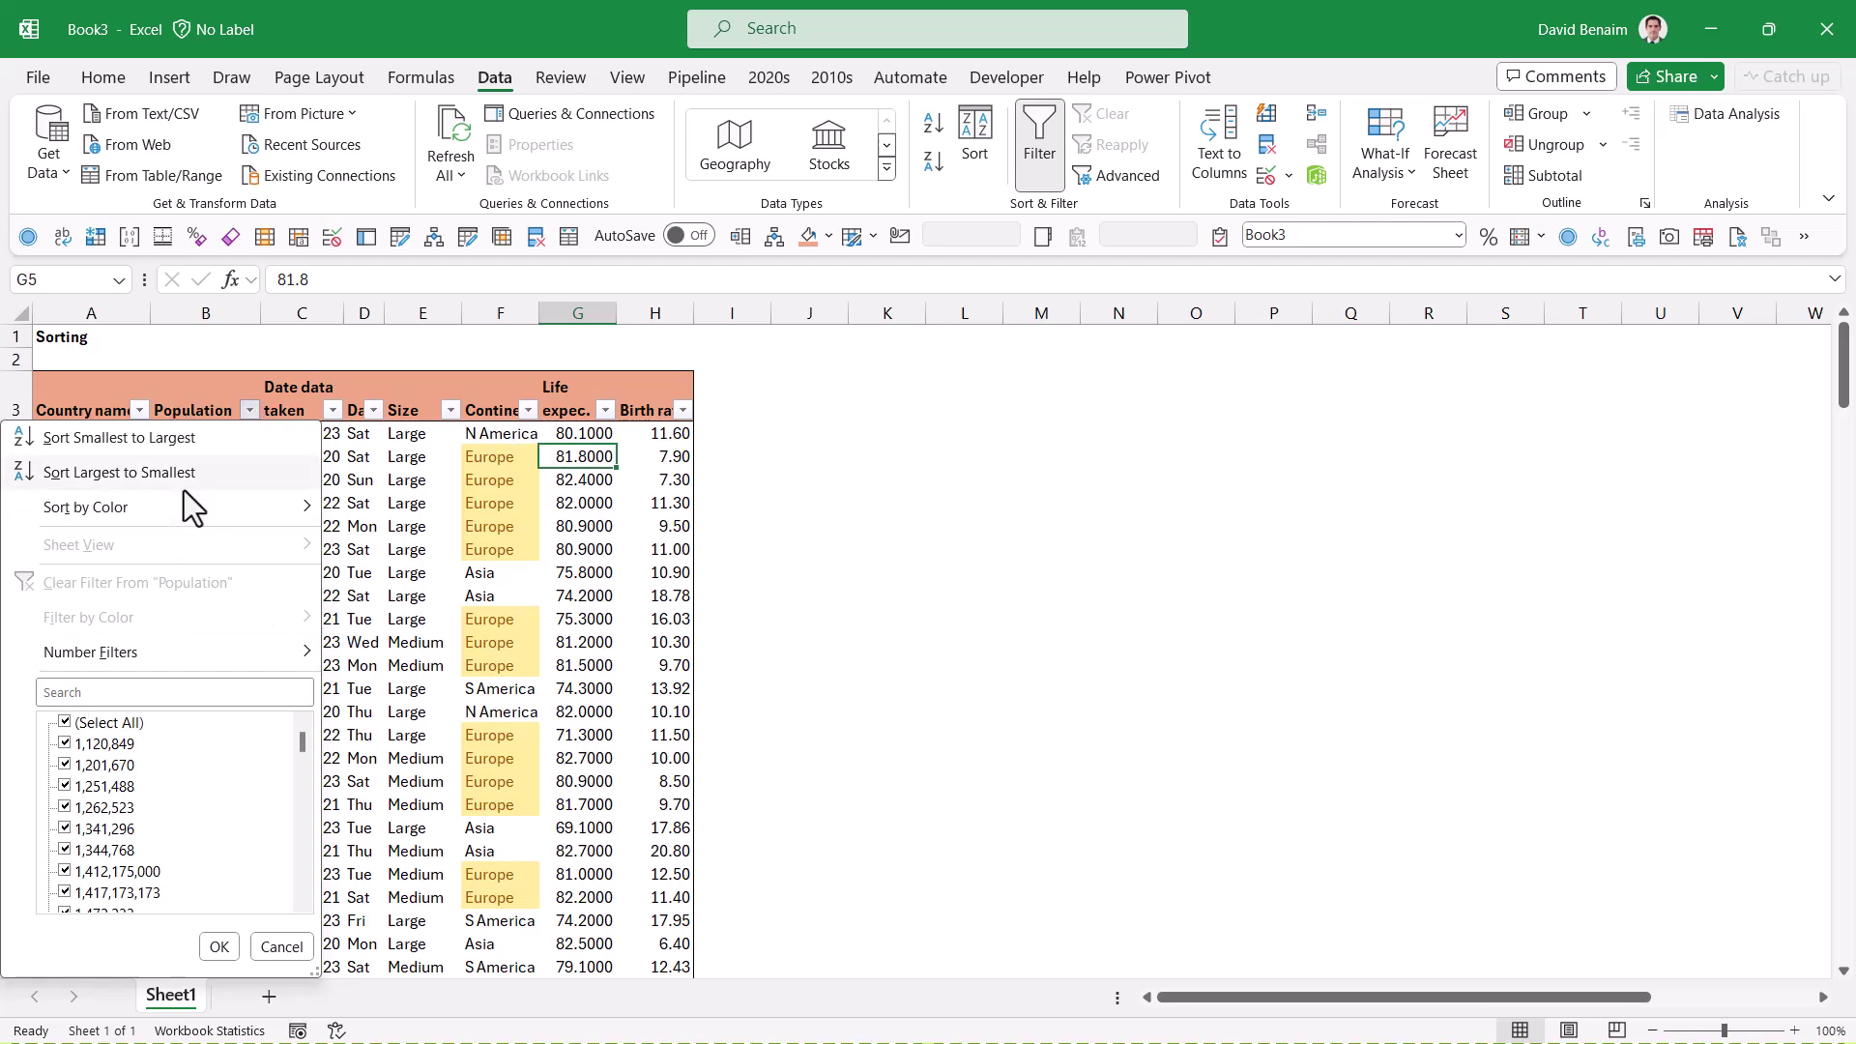
click(168, 441)
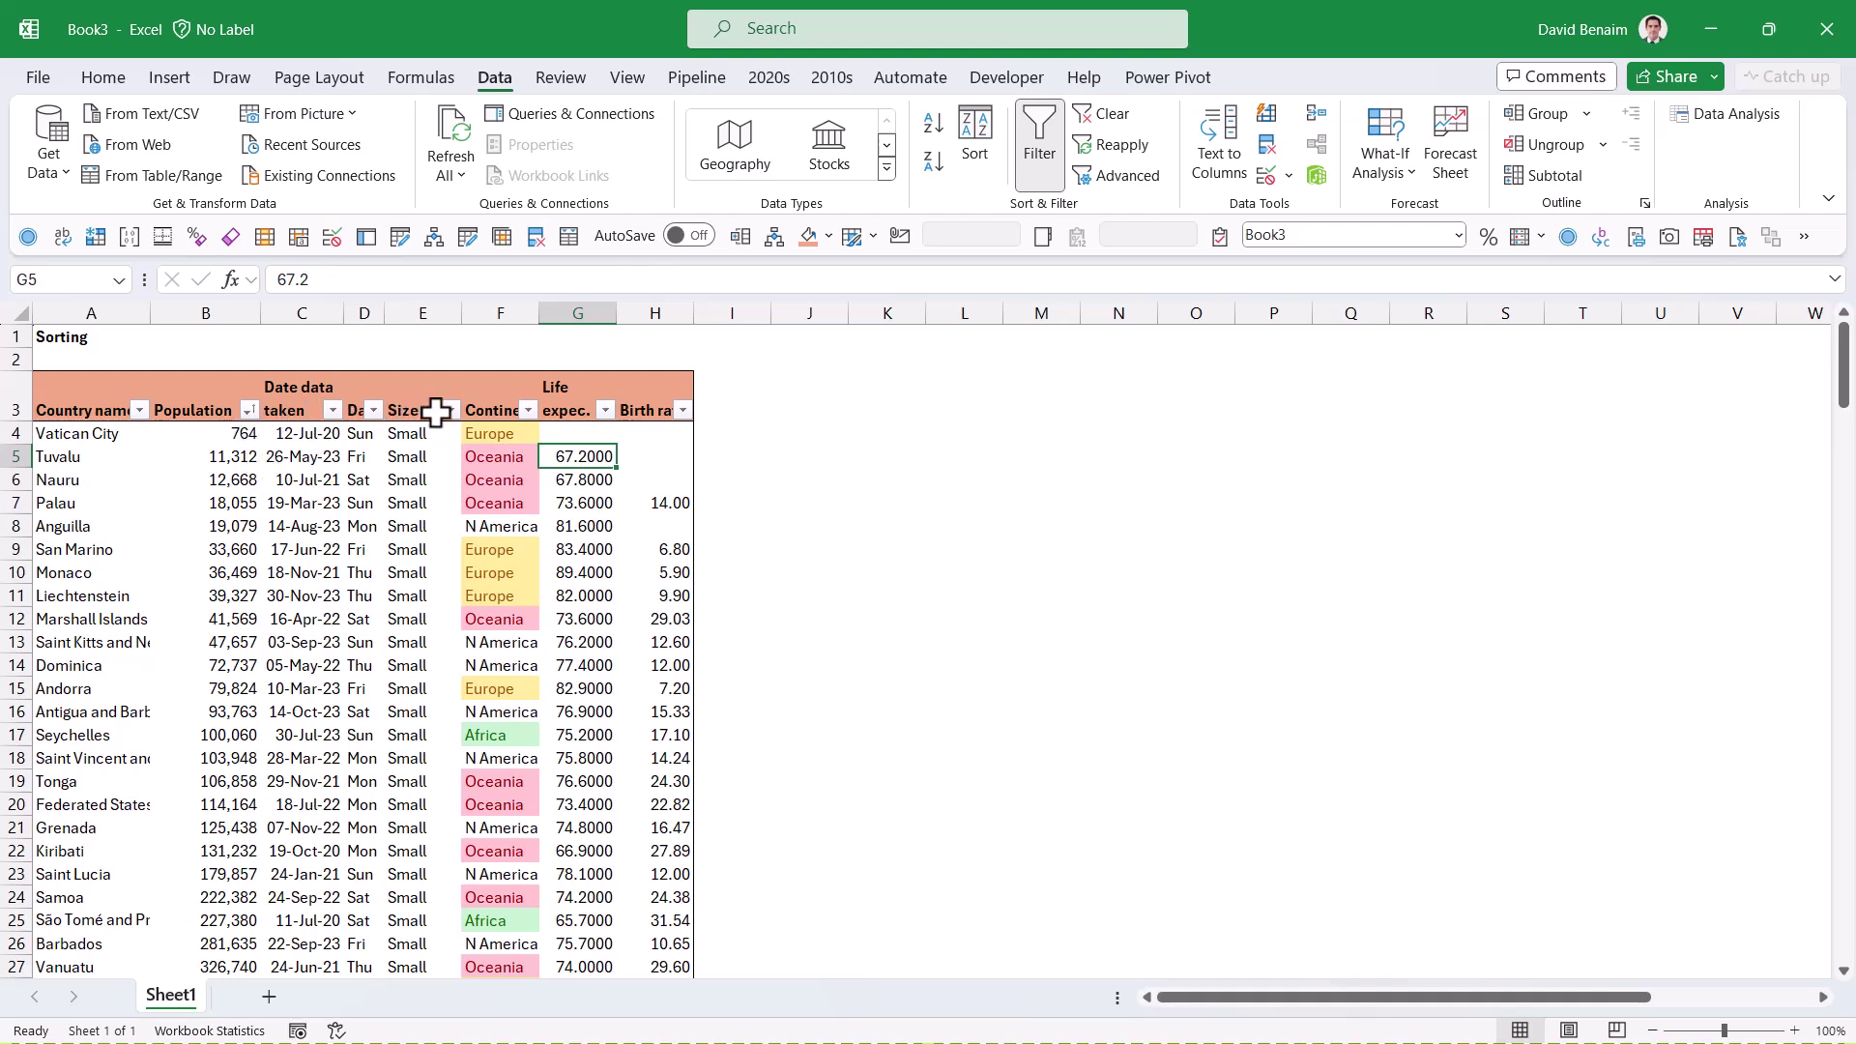
click(499, 397)
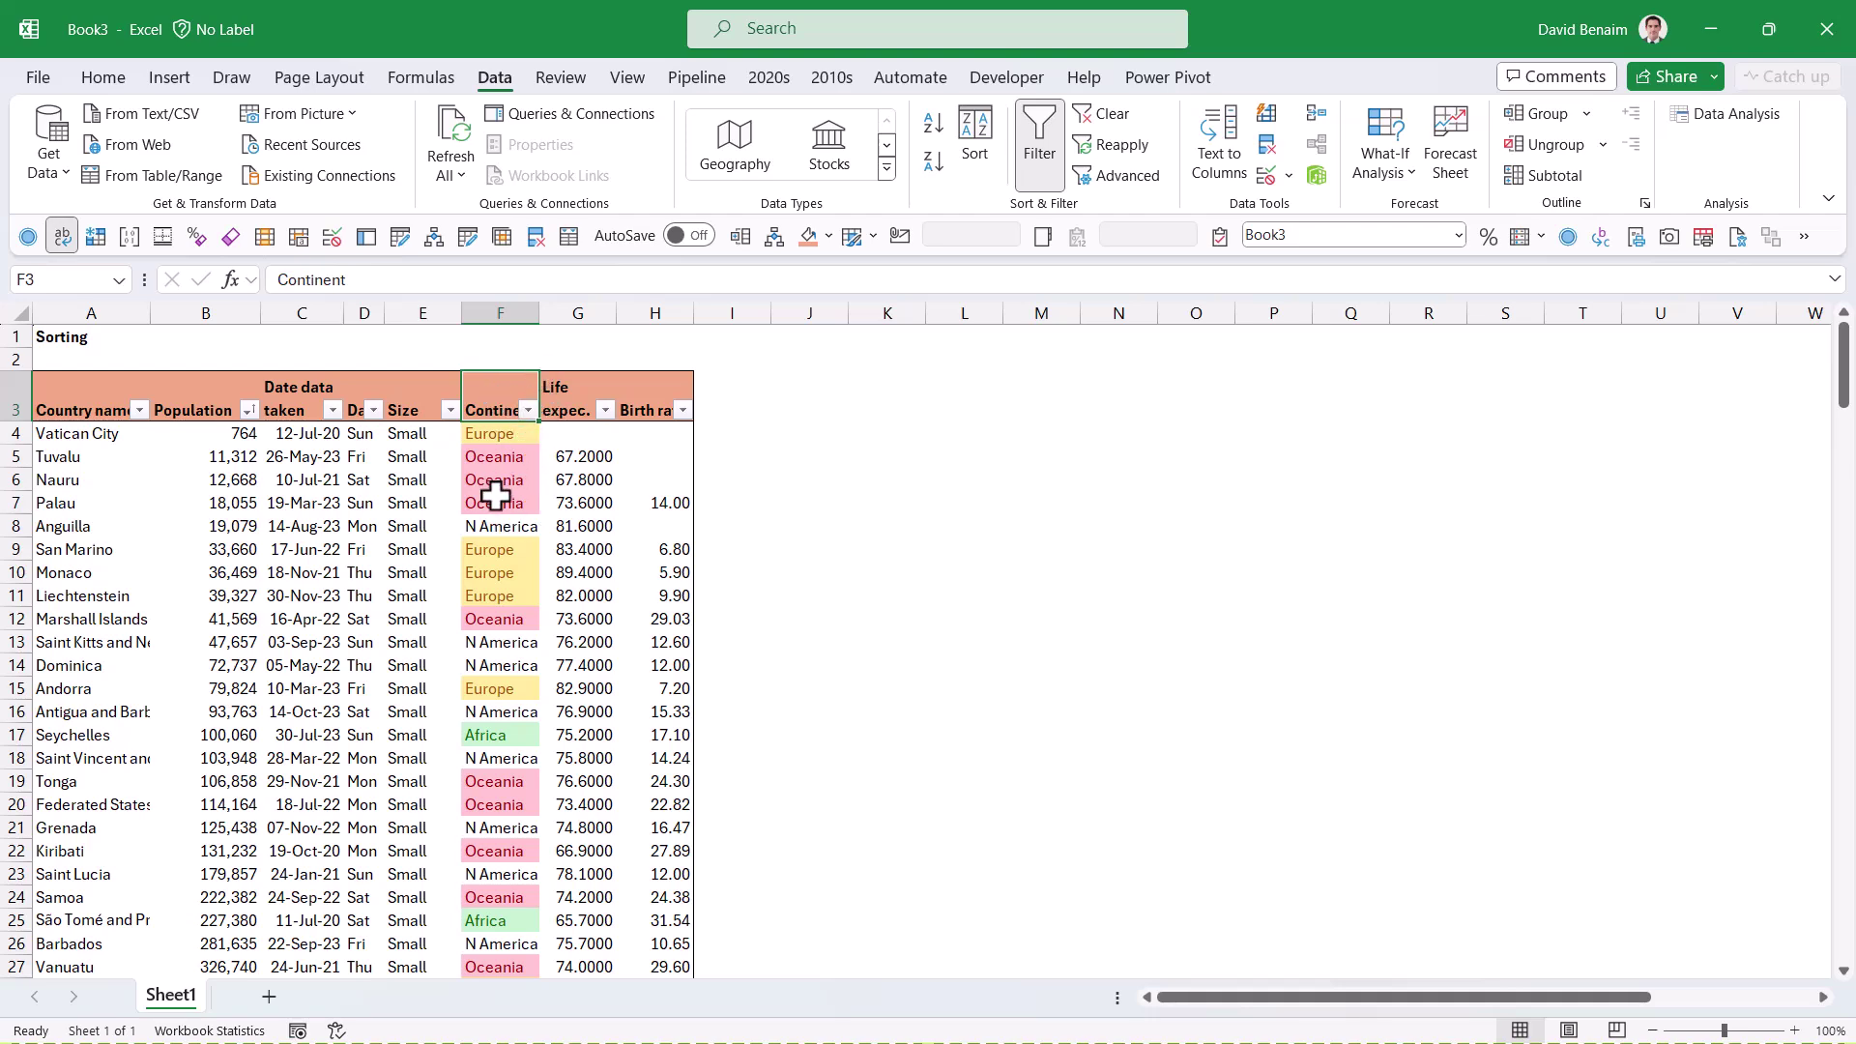
key(Left)
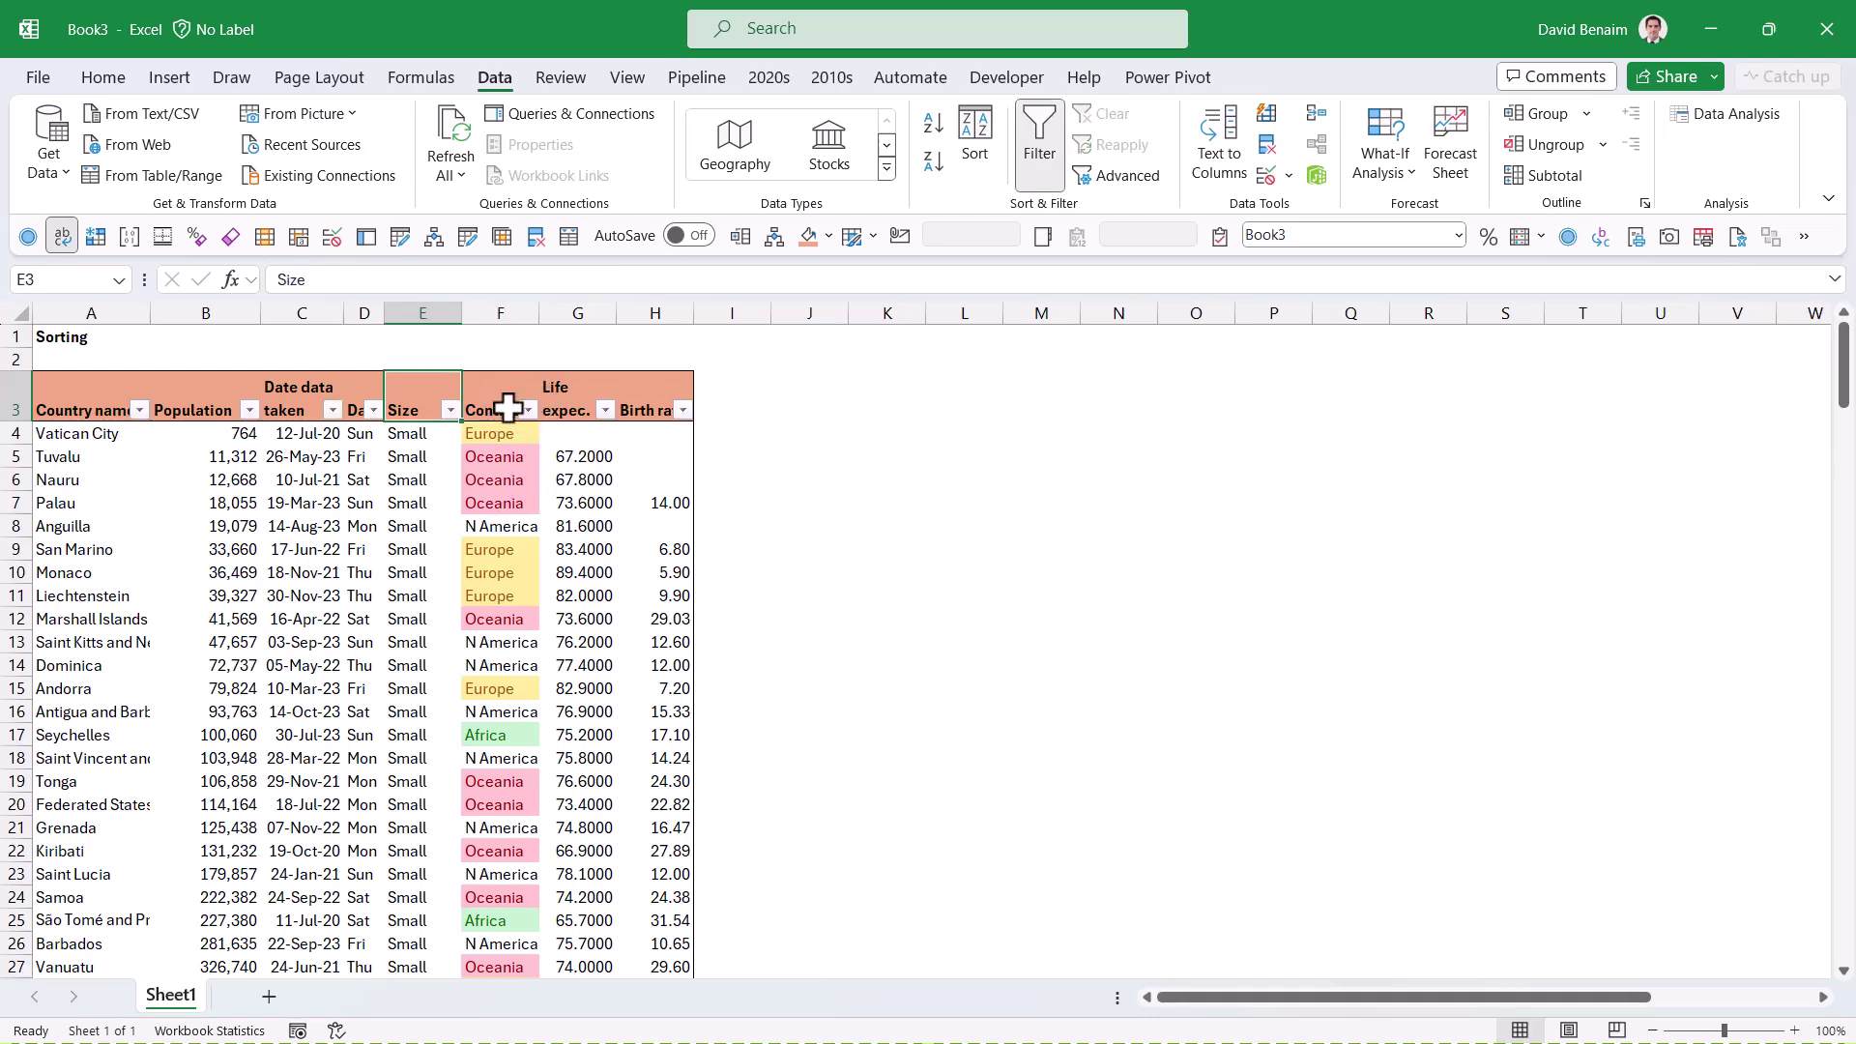
Step: Sort the Continent column by yellow cell colour so the Europe rows come first
click(528, 411)
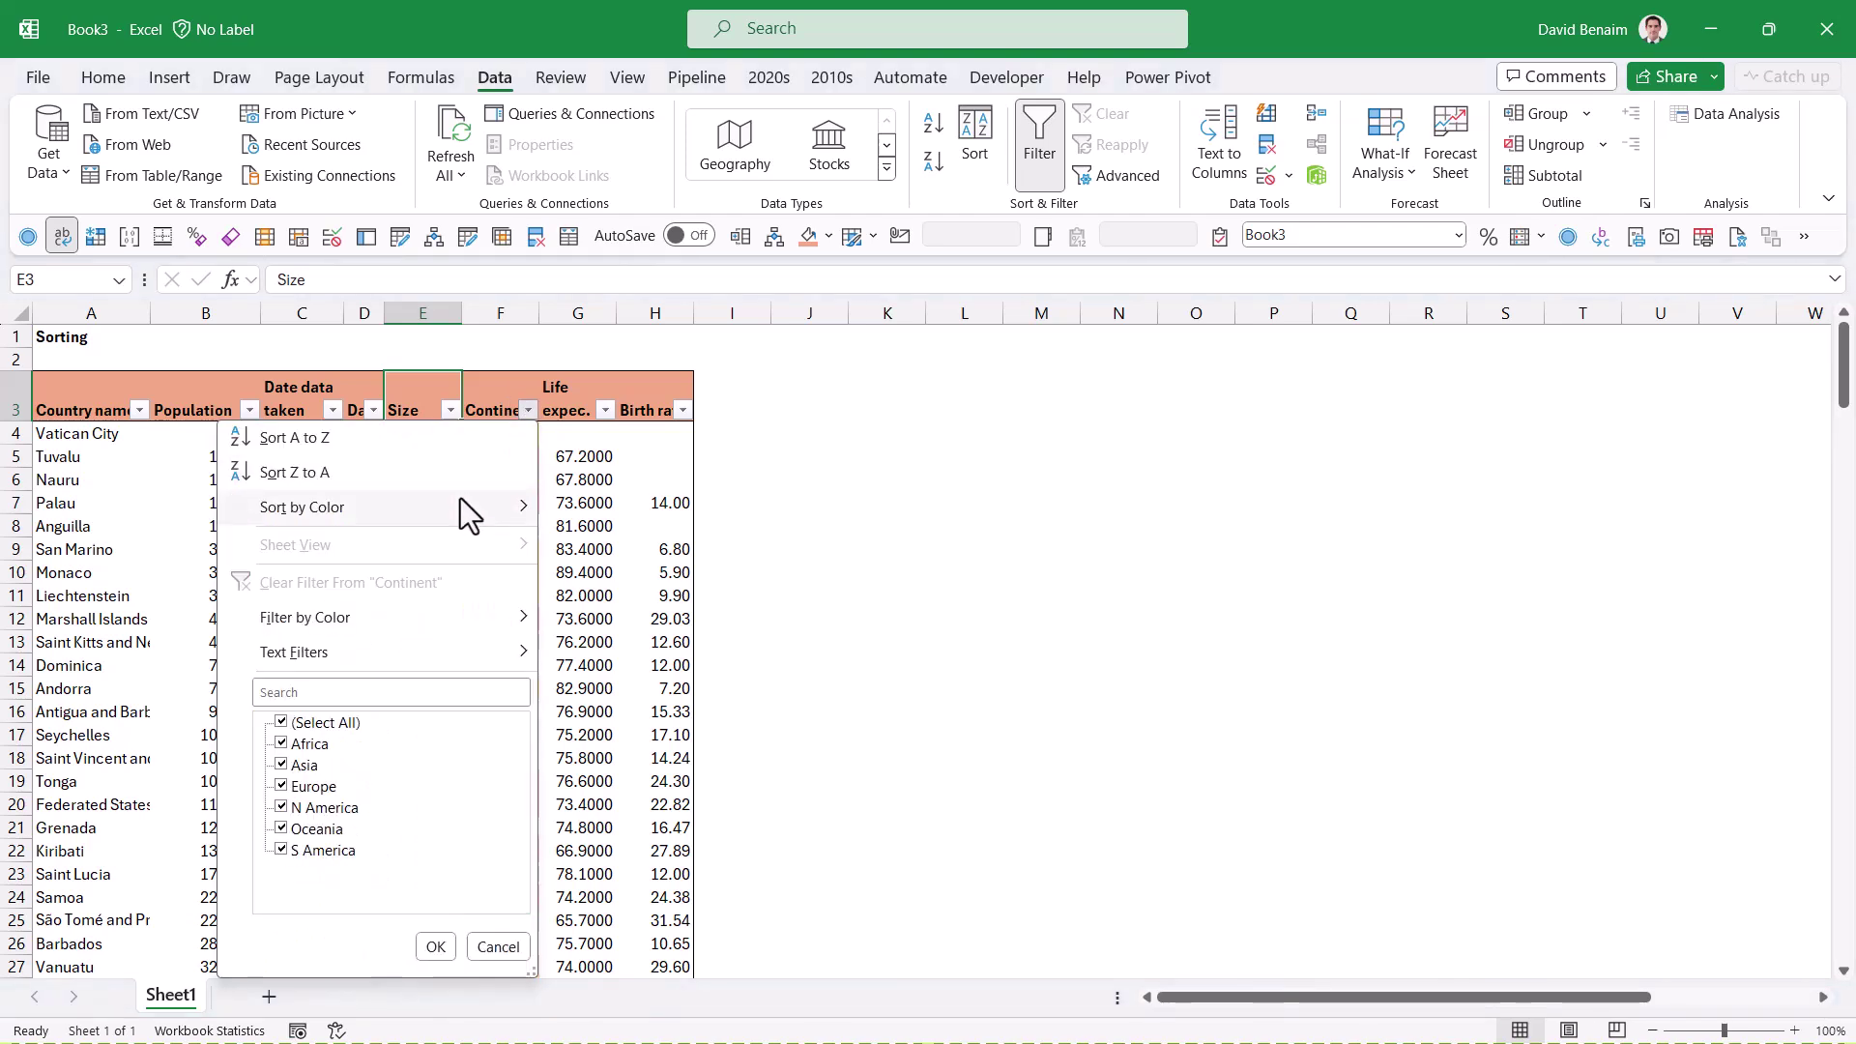
mouse_move(427, 509)
click(611, 538)
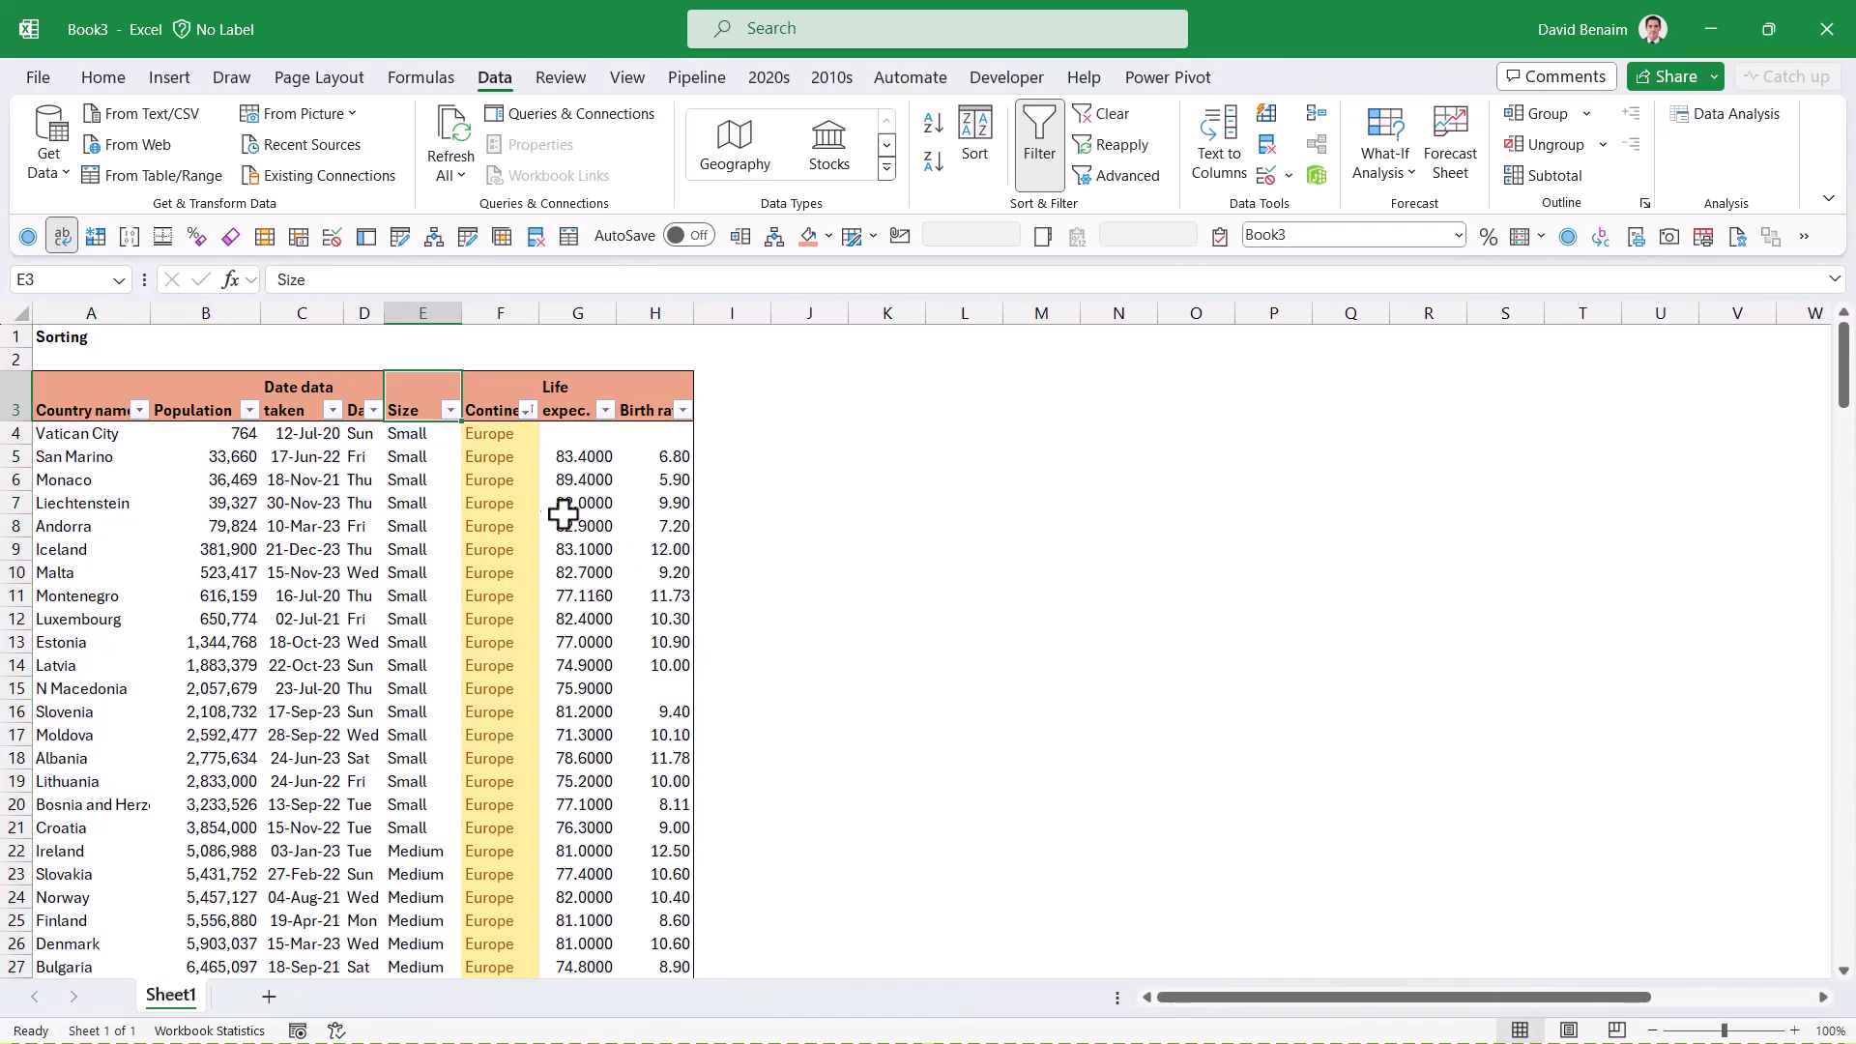
scroll(489, 556, down, 18)
scroll(488, 568, up, 20)
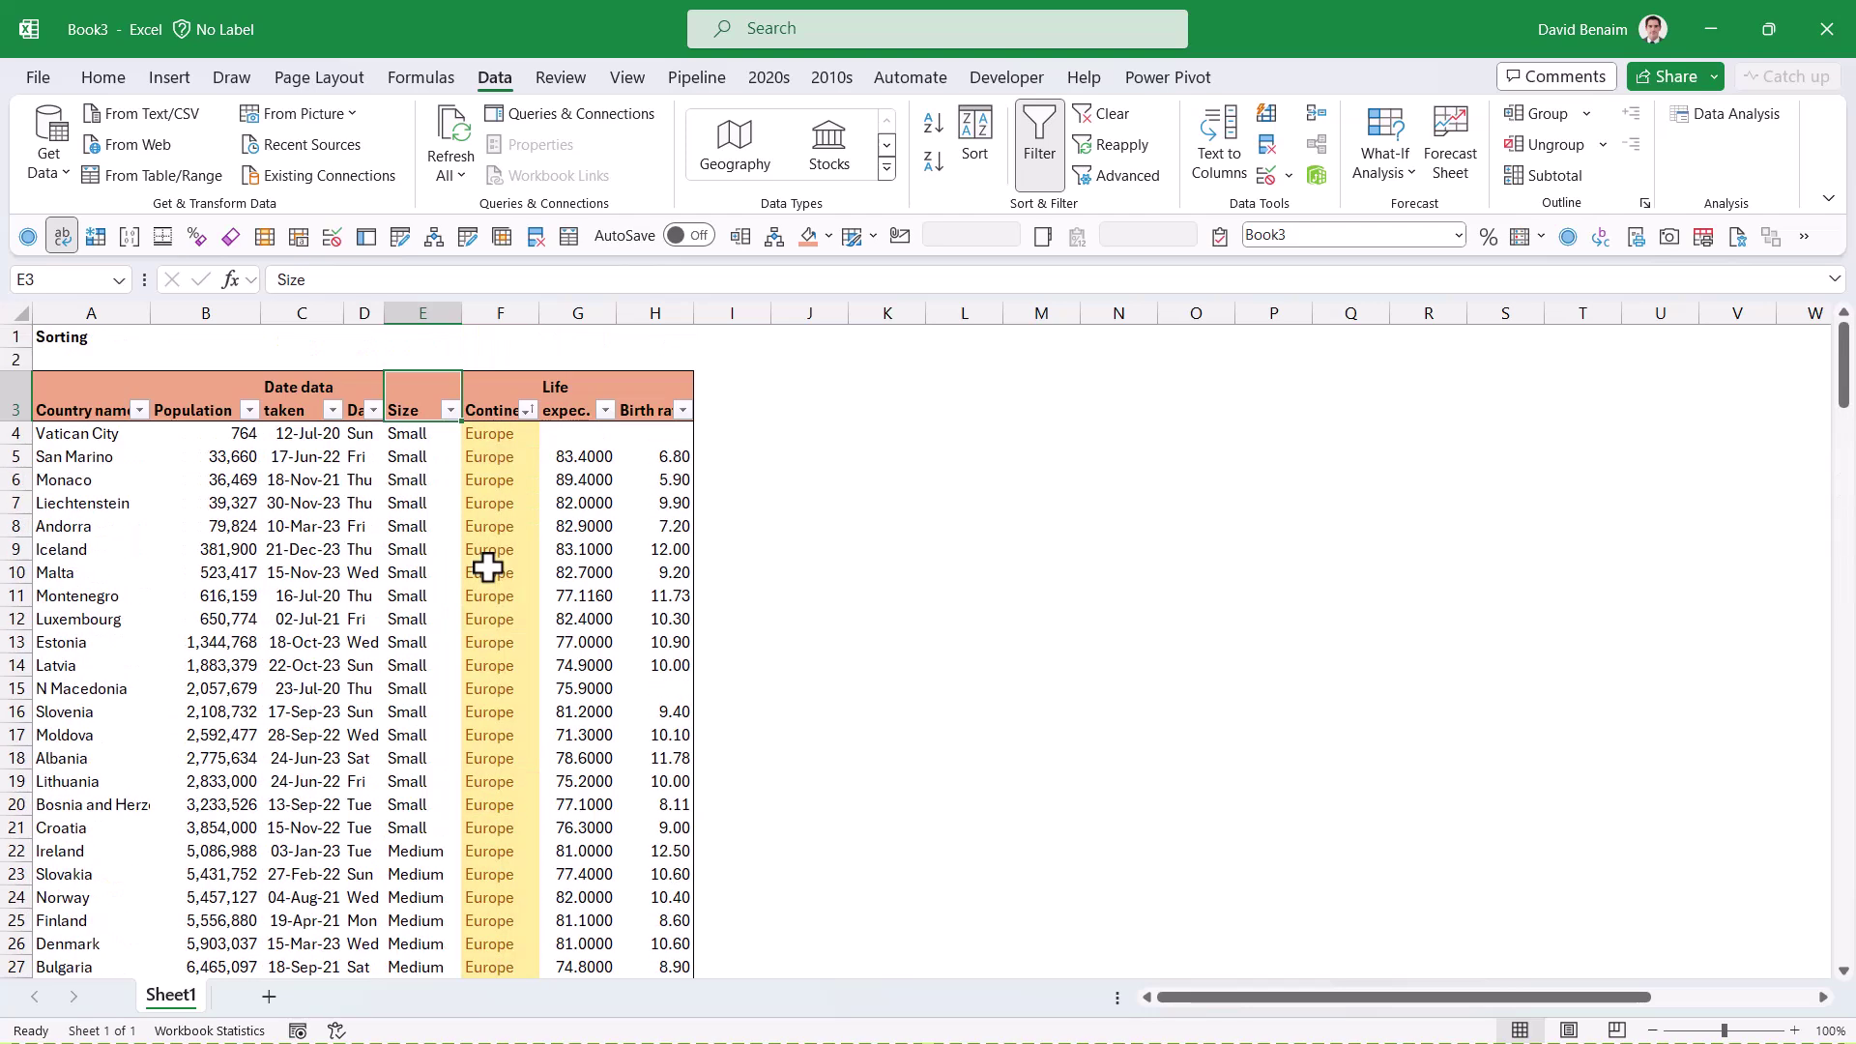
scroll(492, 570, down, 15)
scroll(505, 417, up, 15)
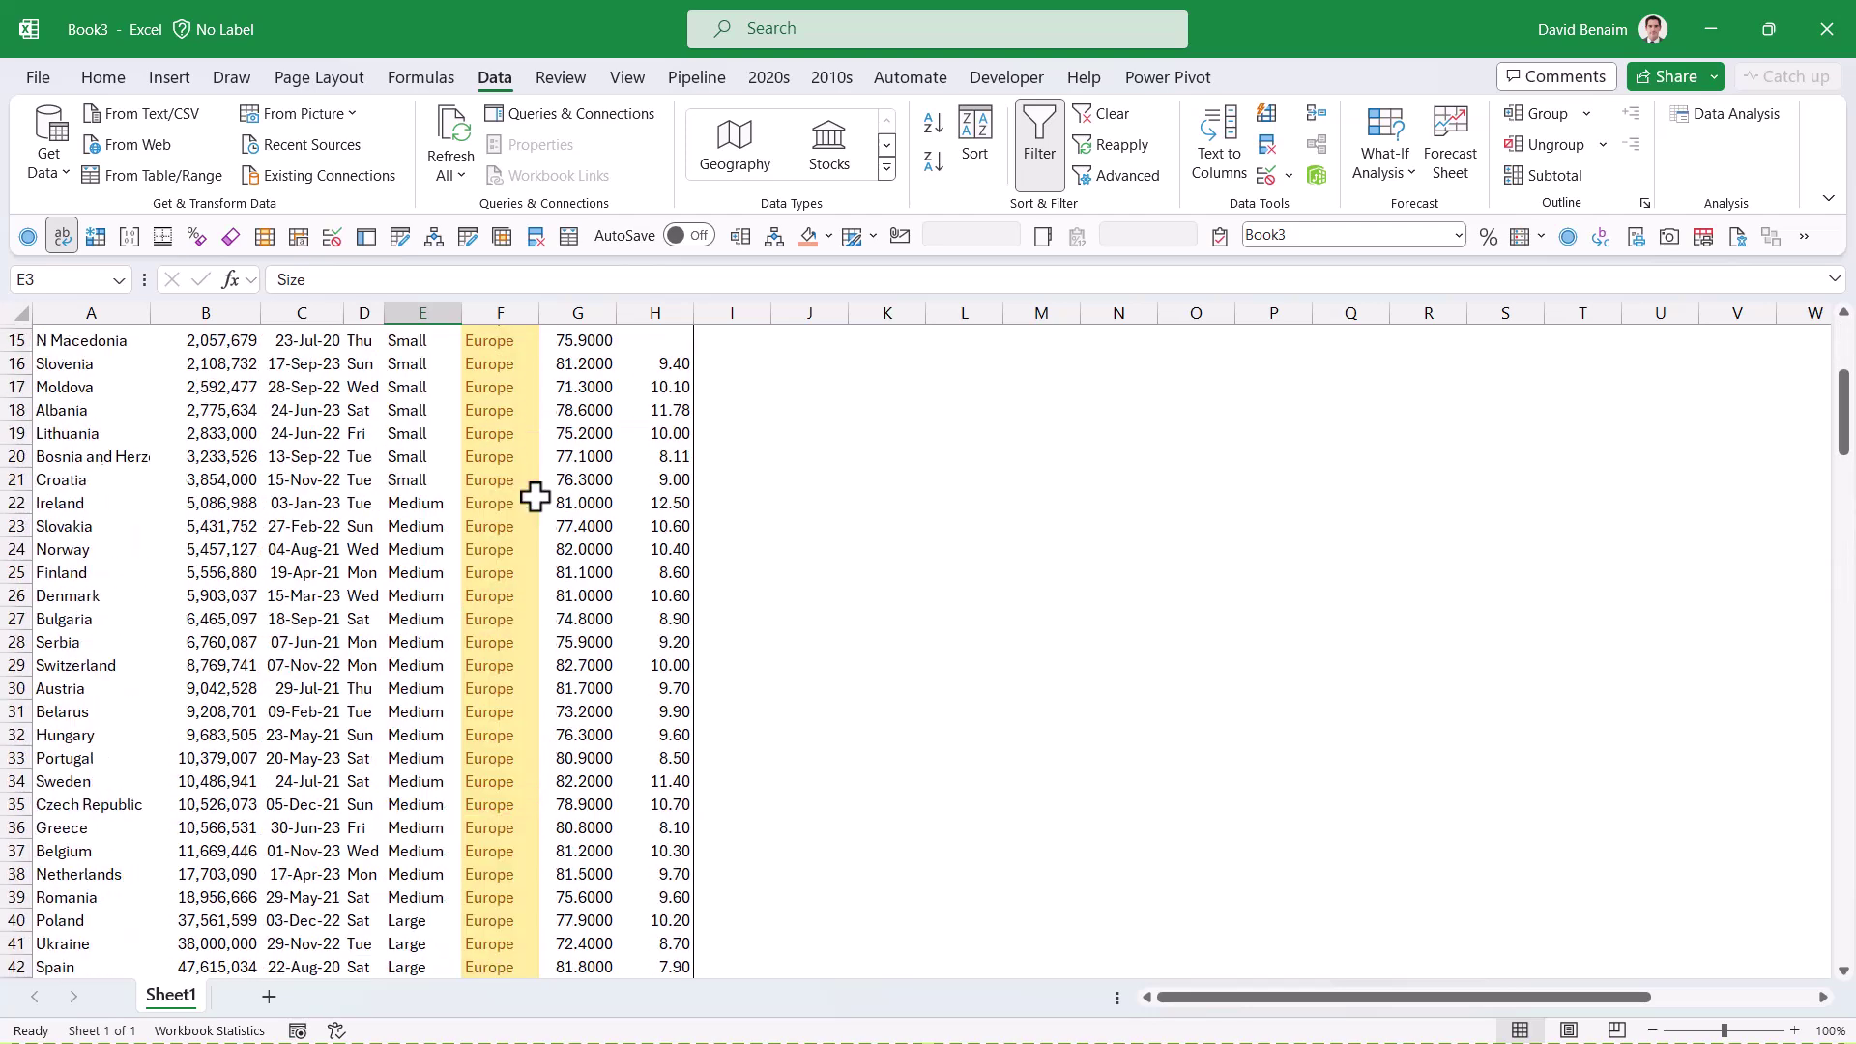
click(527, 410)
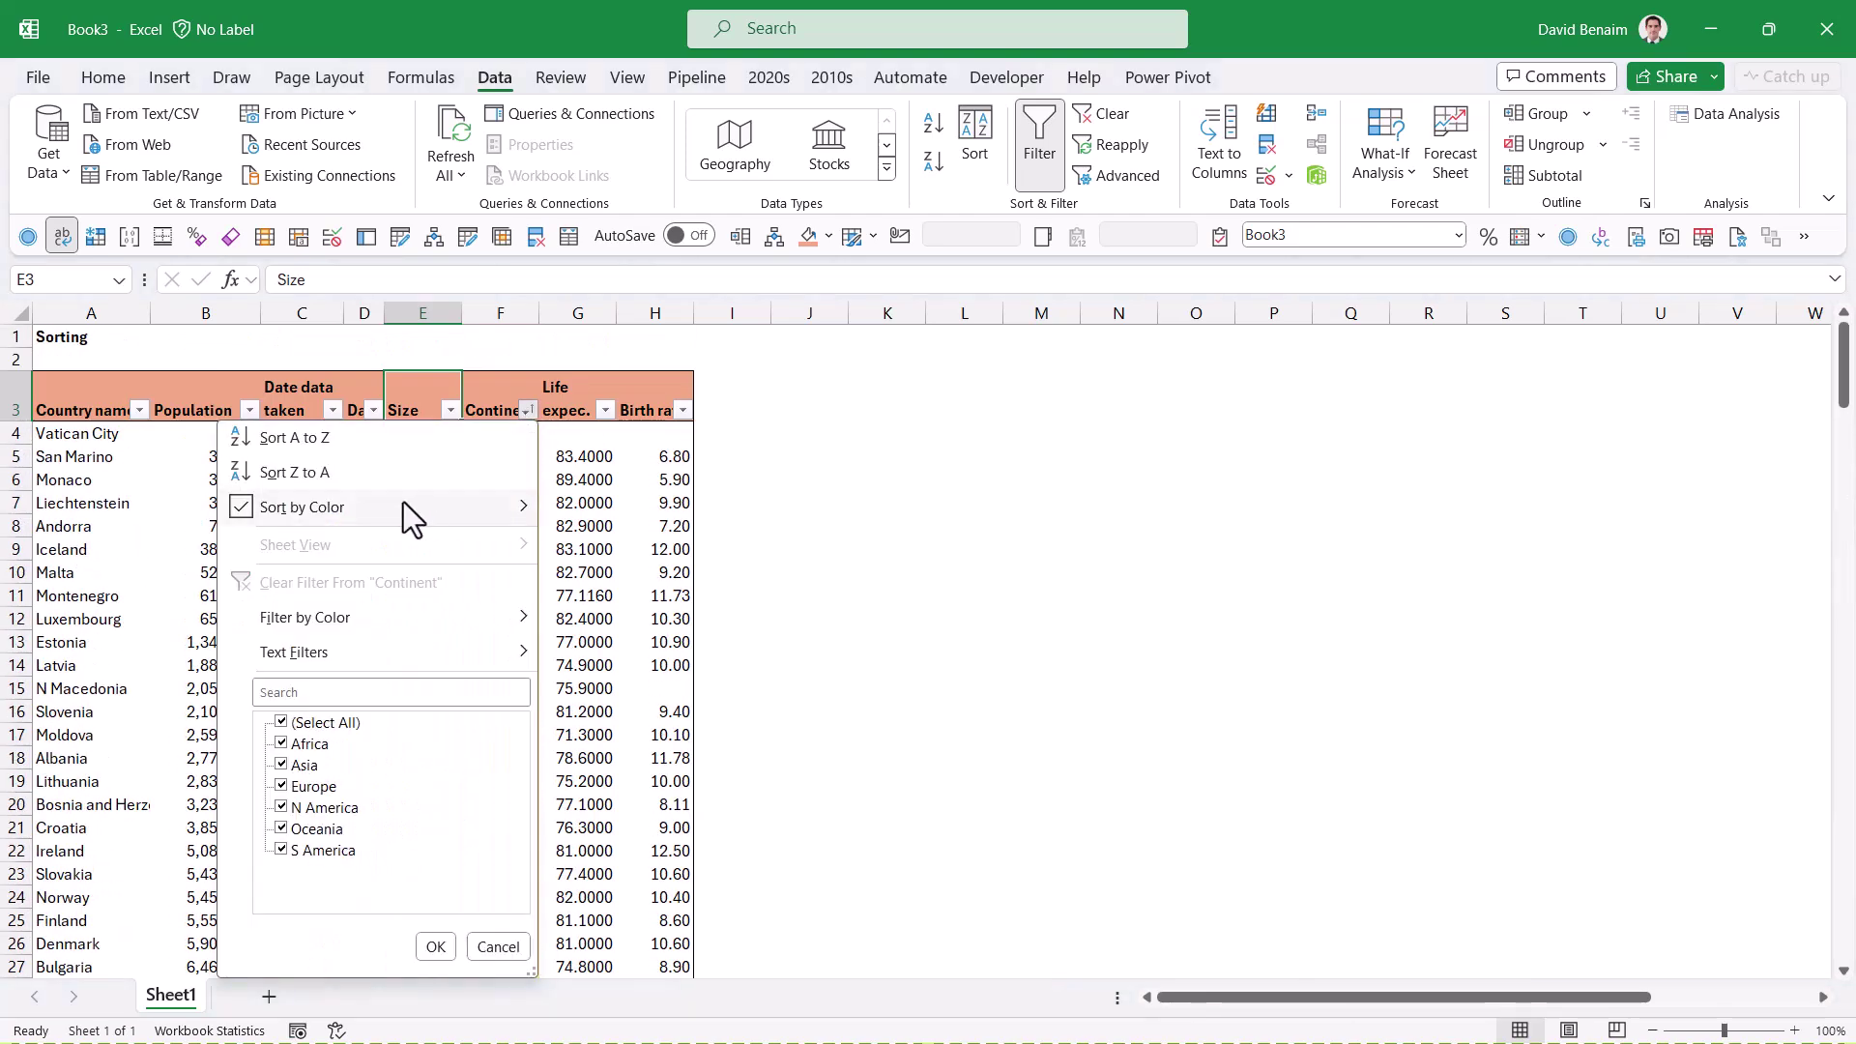
mouse_move(403, 502)
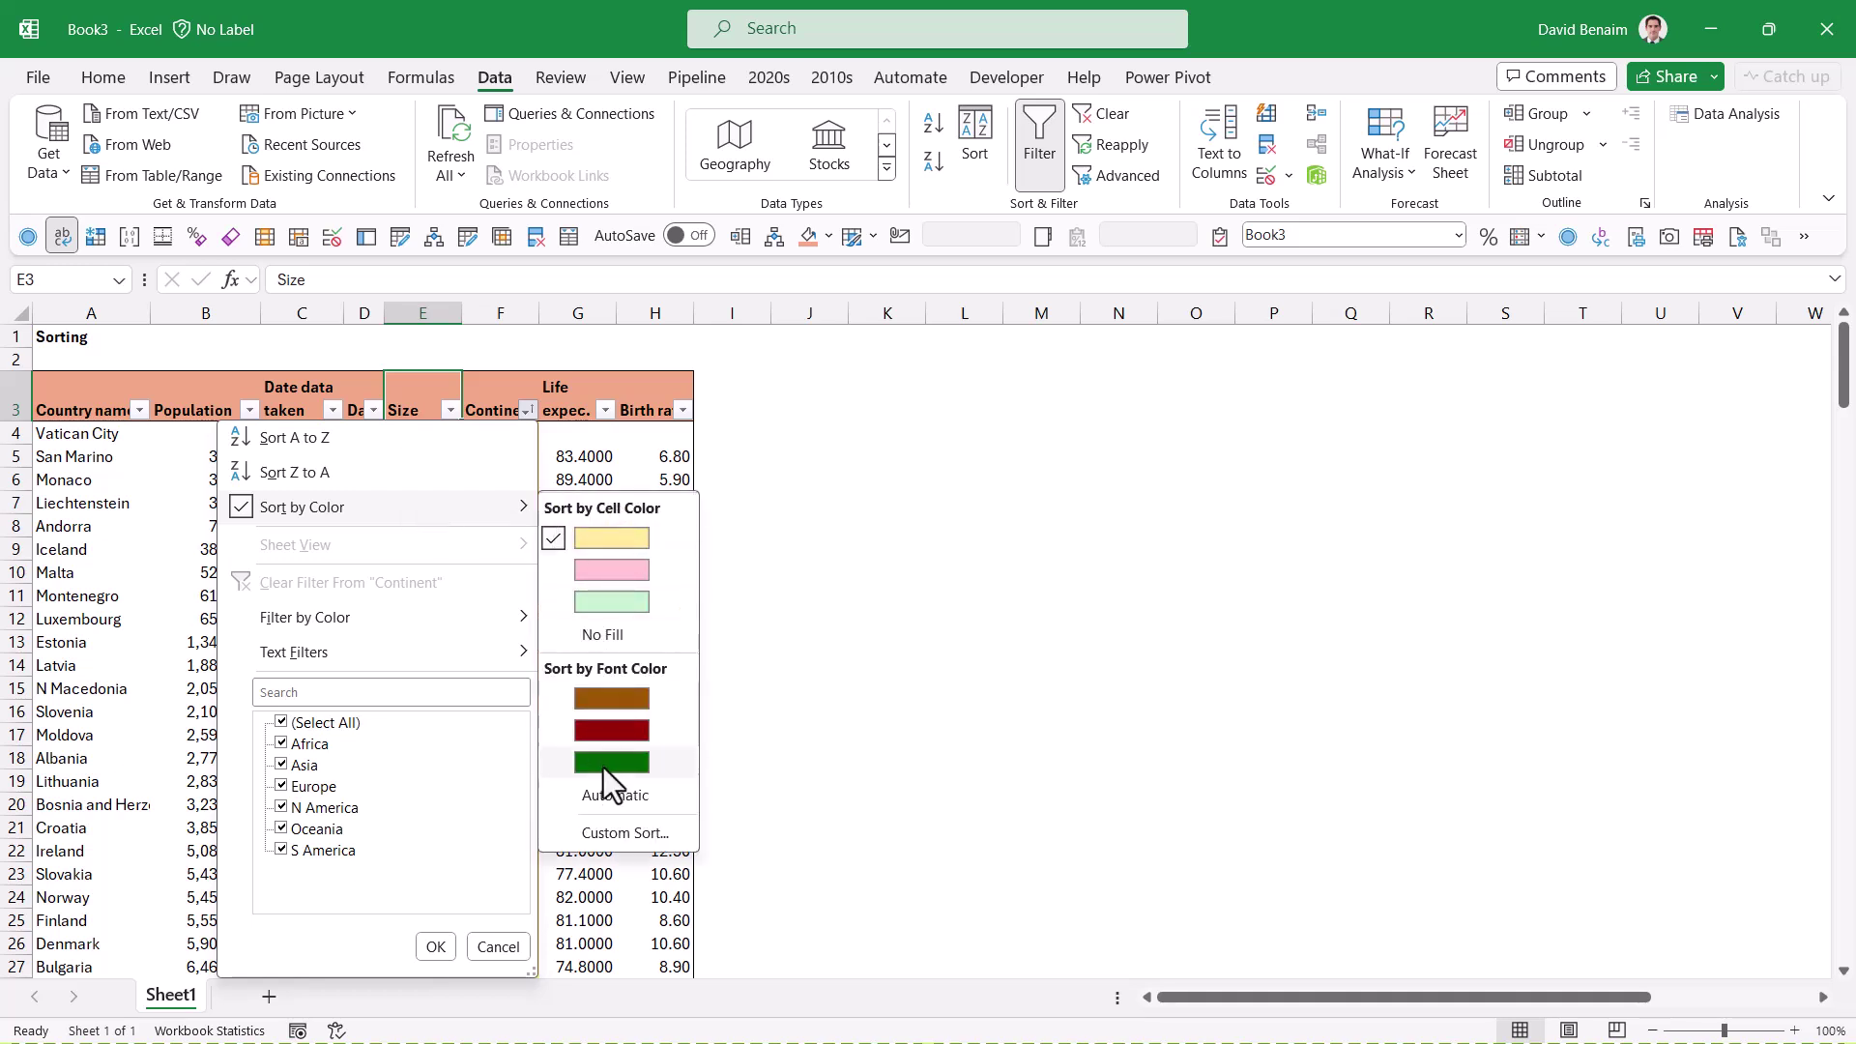
click(625, 537)
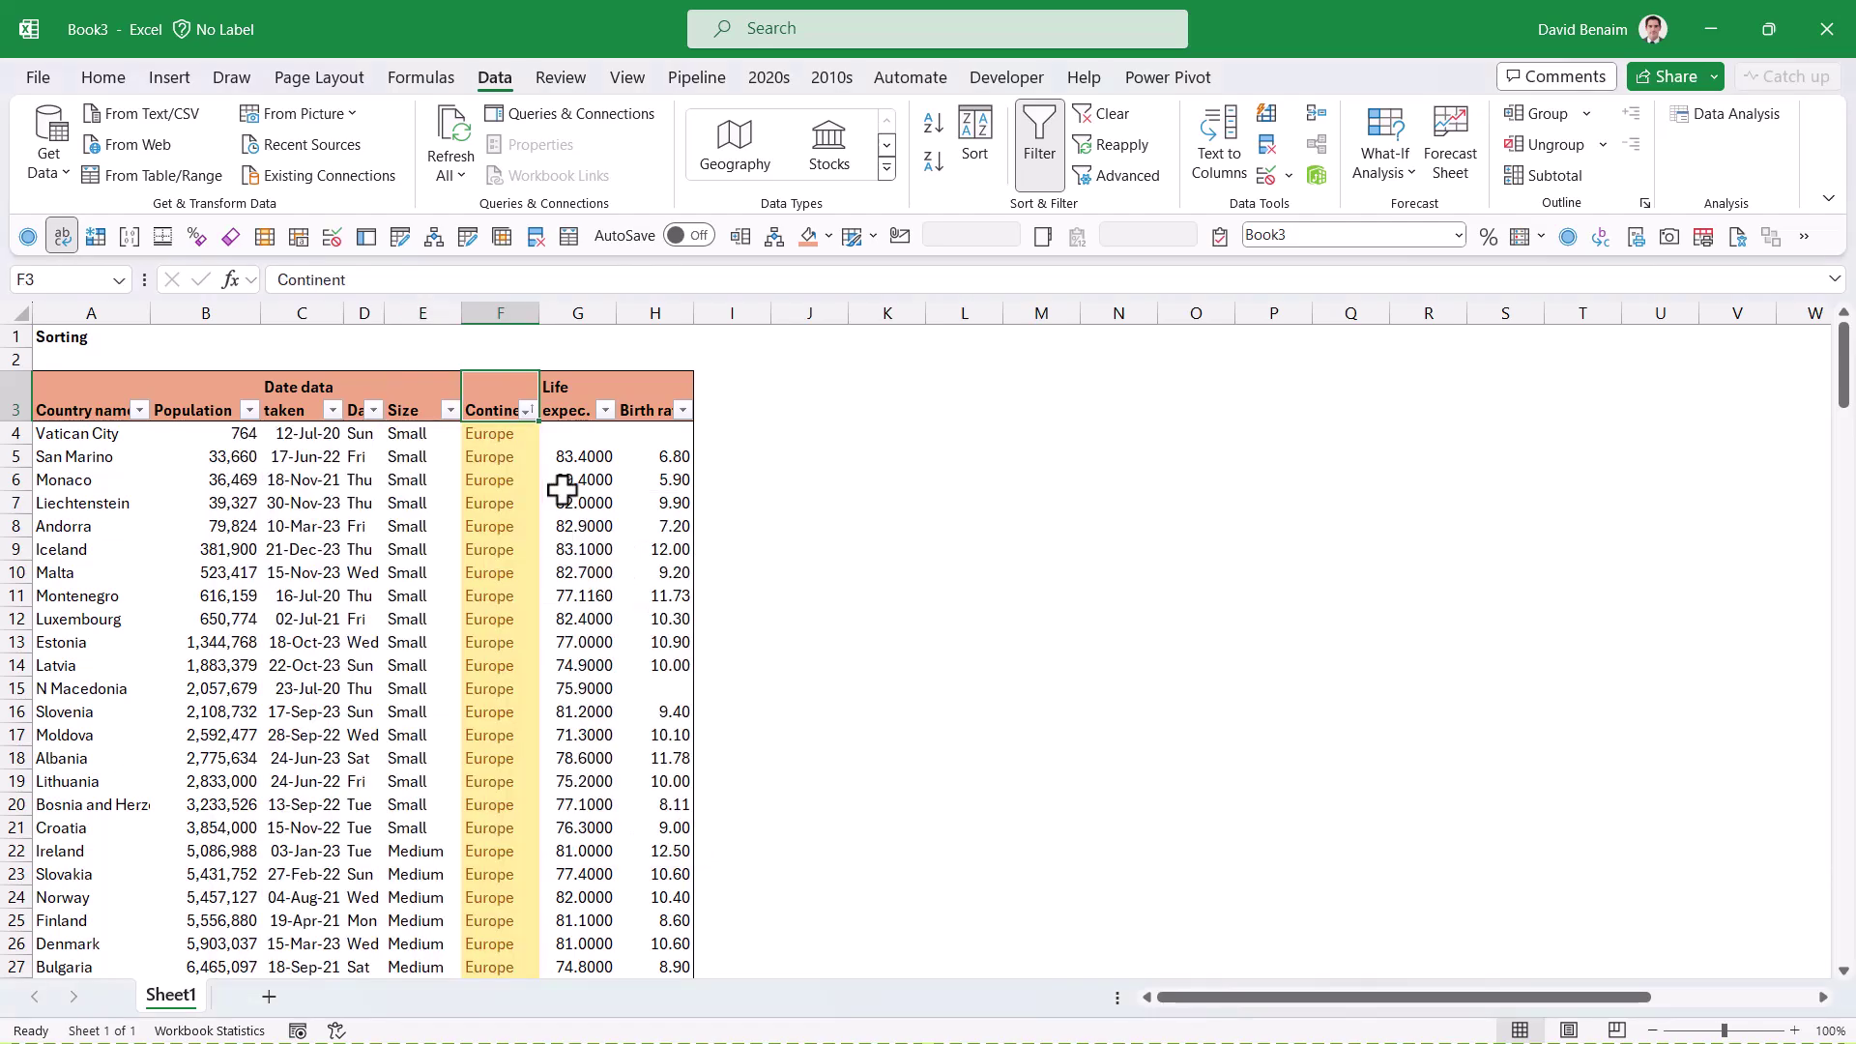
Step: Sort the table by Population, largest first
click(249, 410)
click(194, 471)
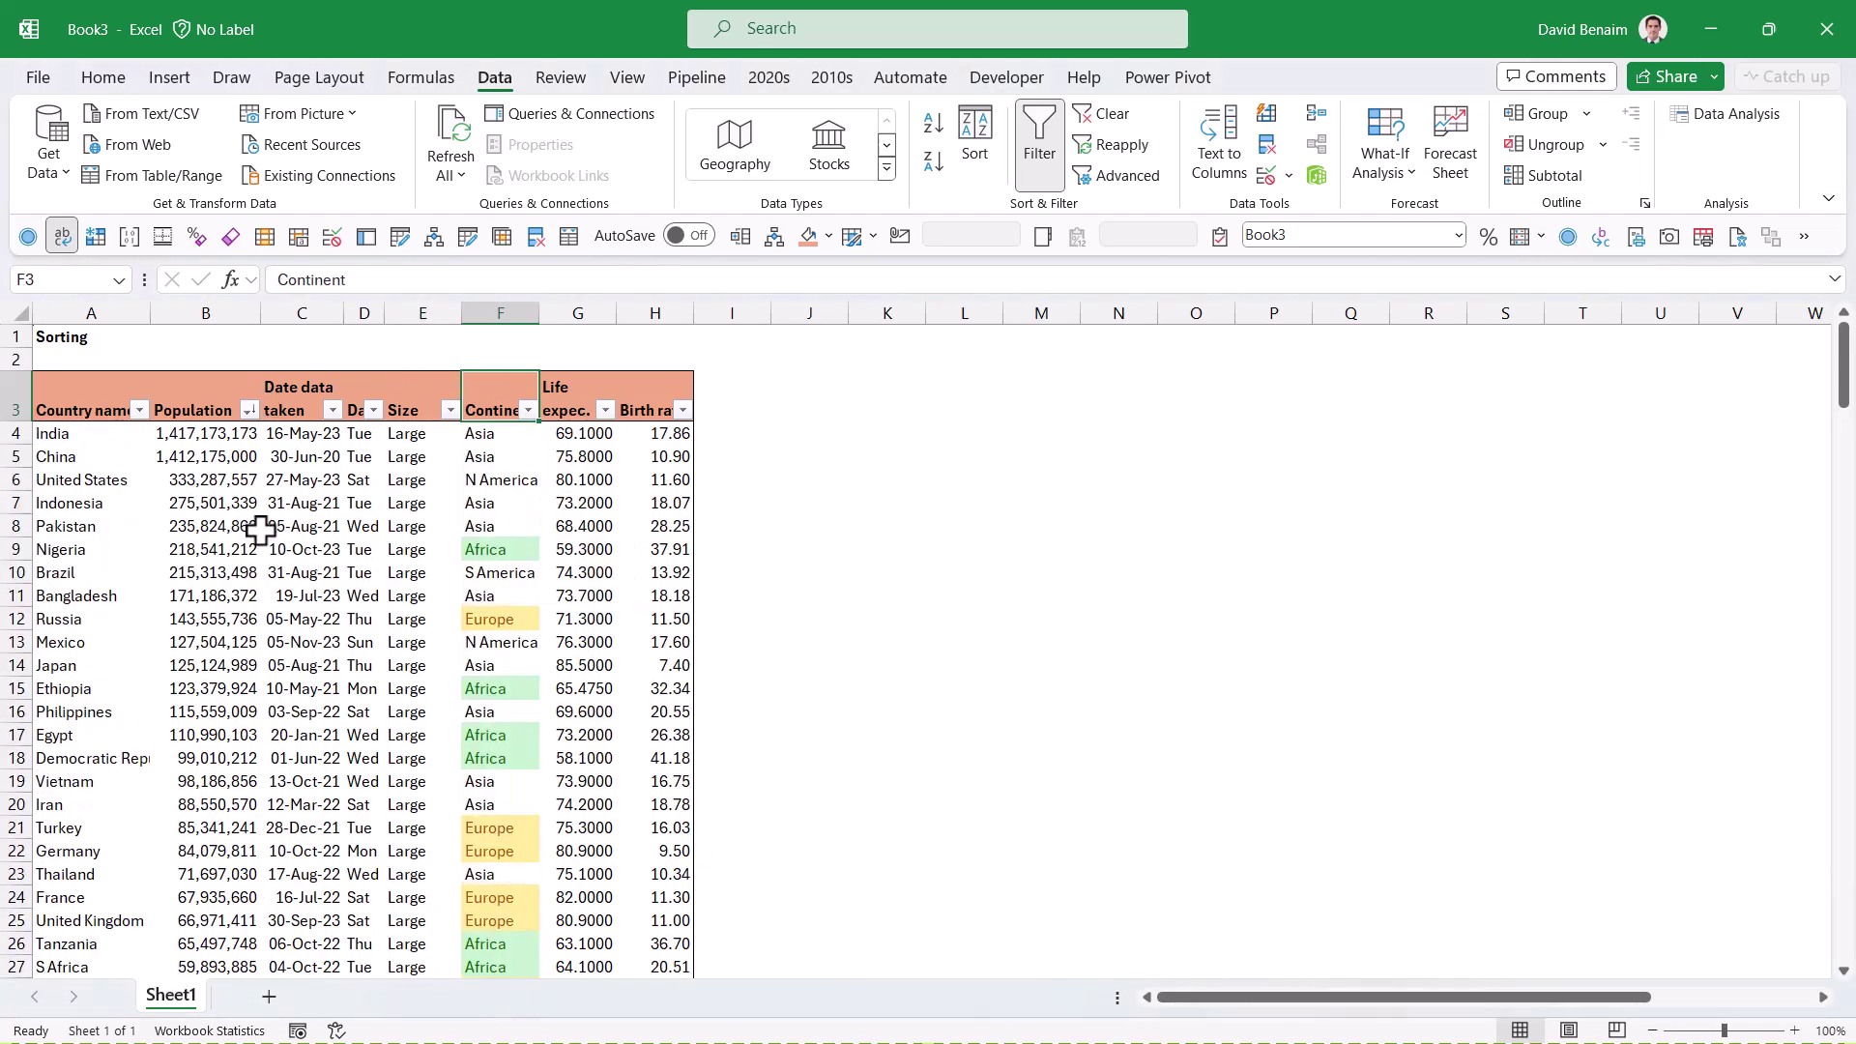
click(290, 460)
key(Right)
key(Right)
key(Right)
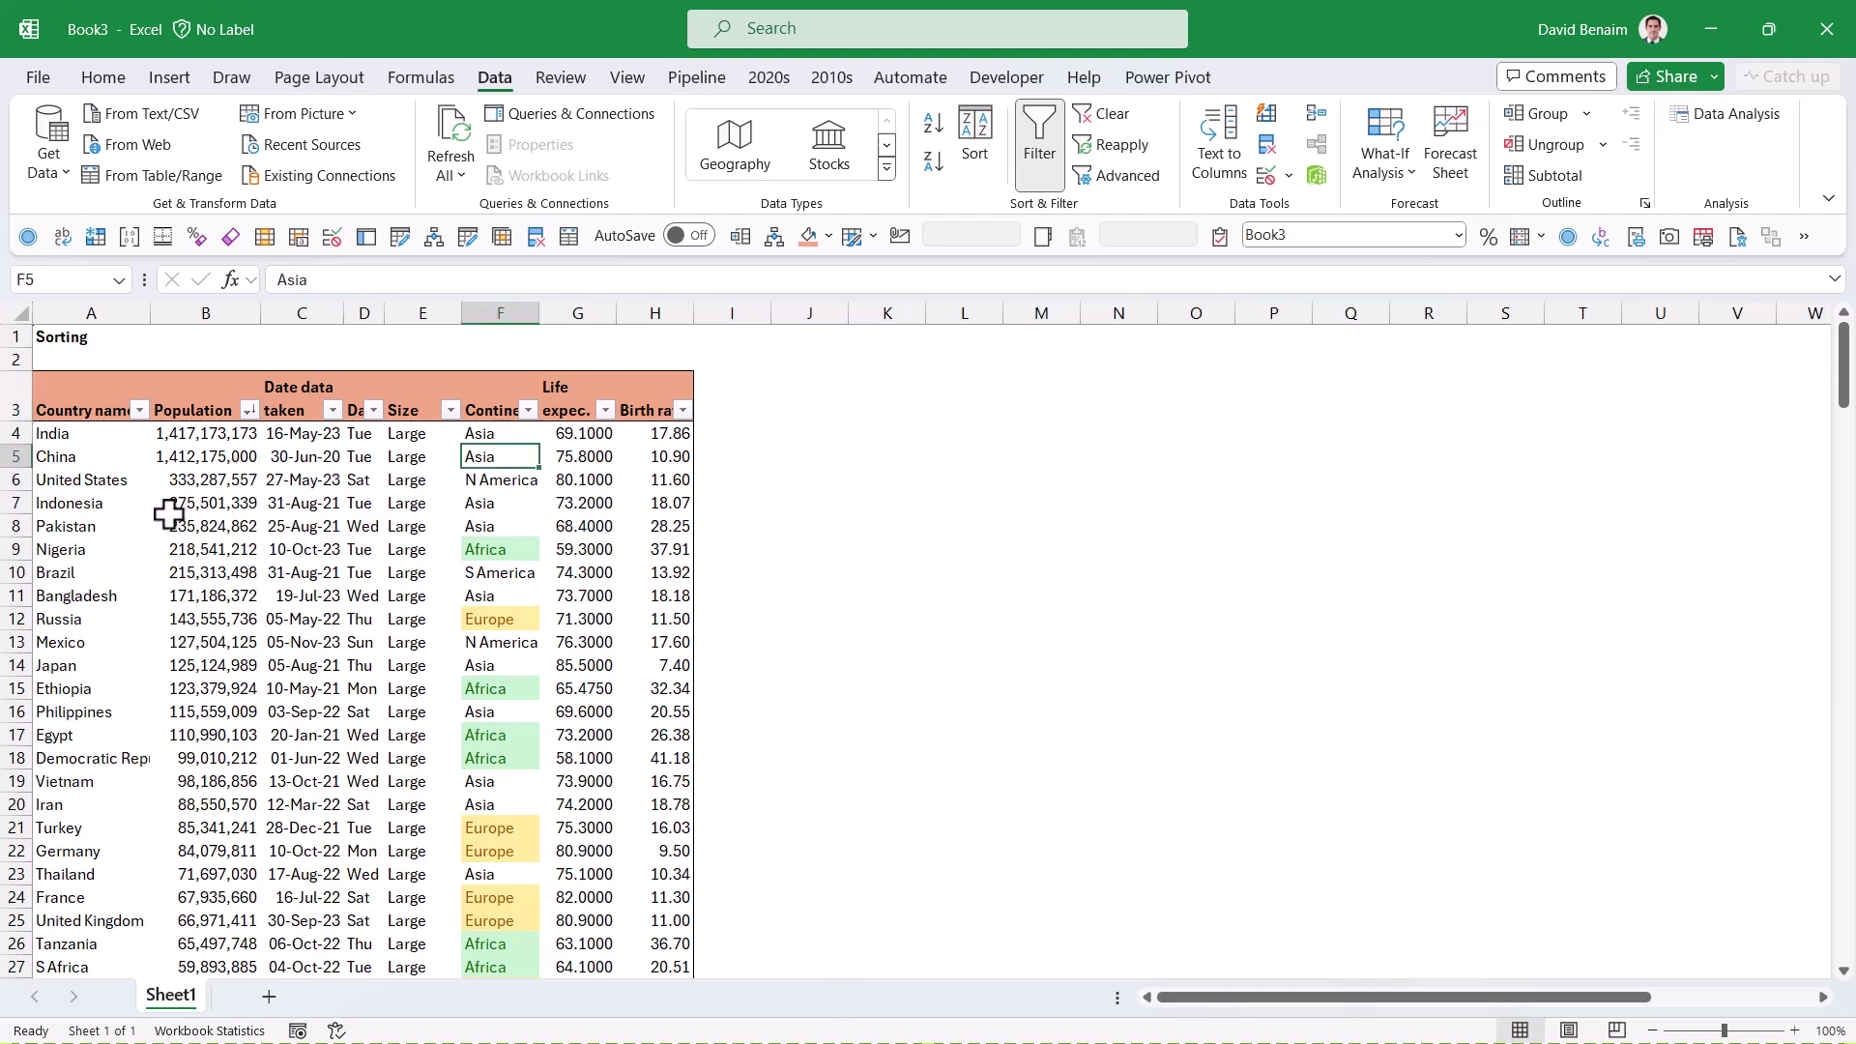
click(169, 518)
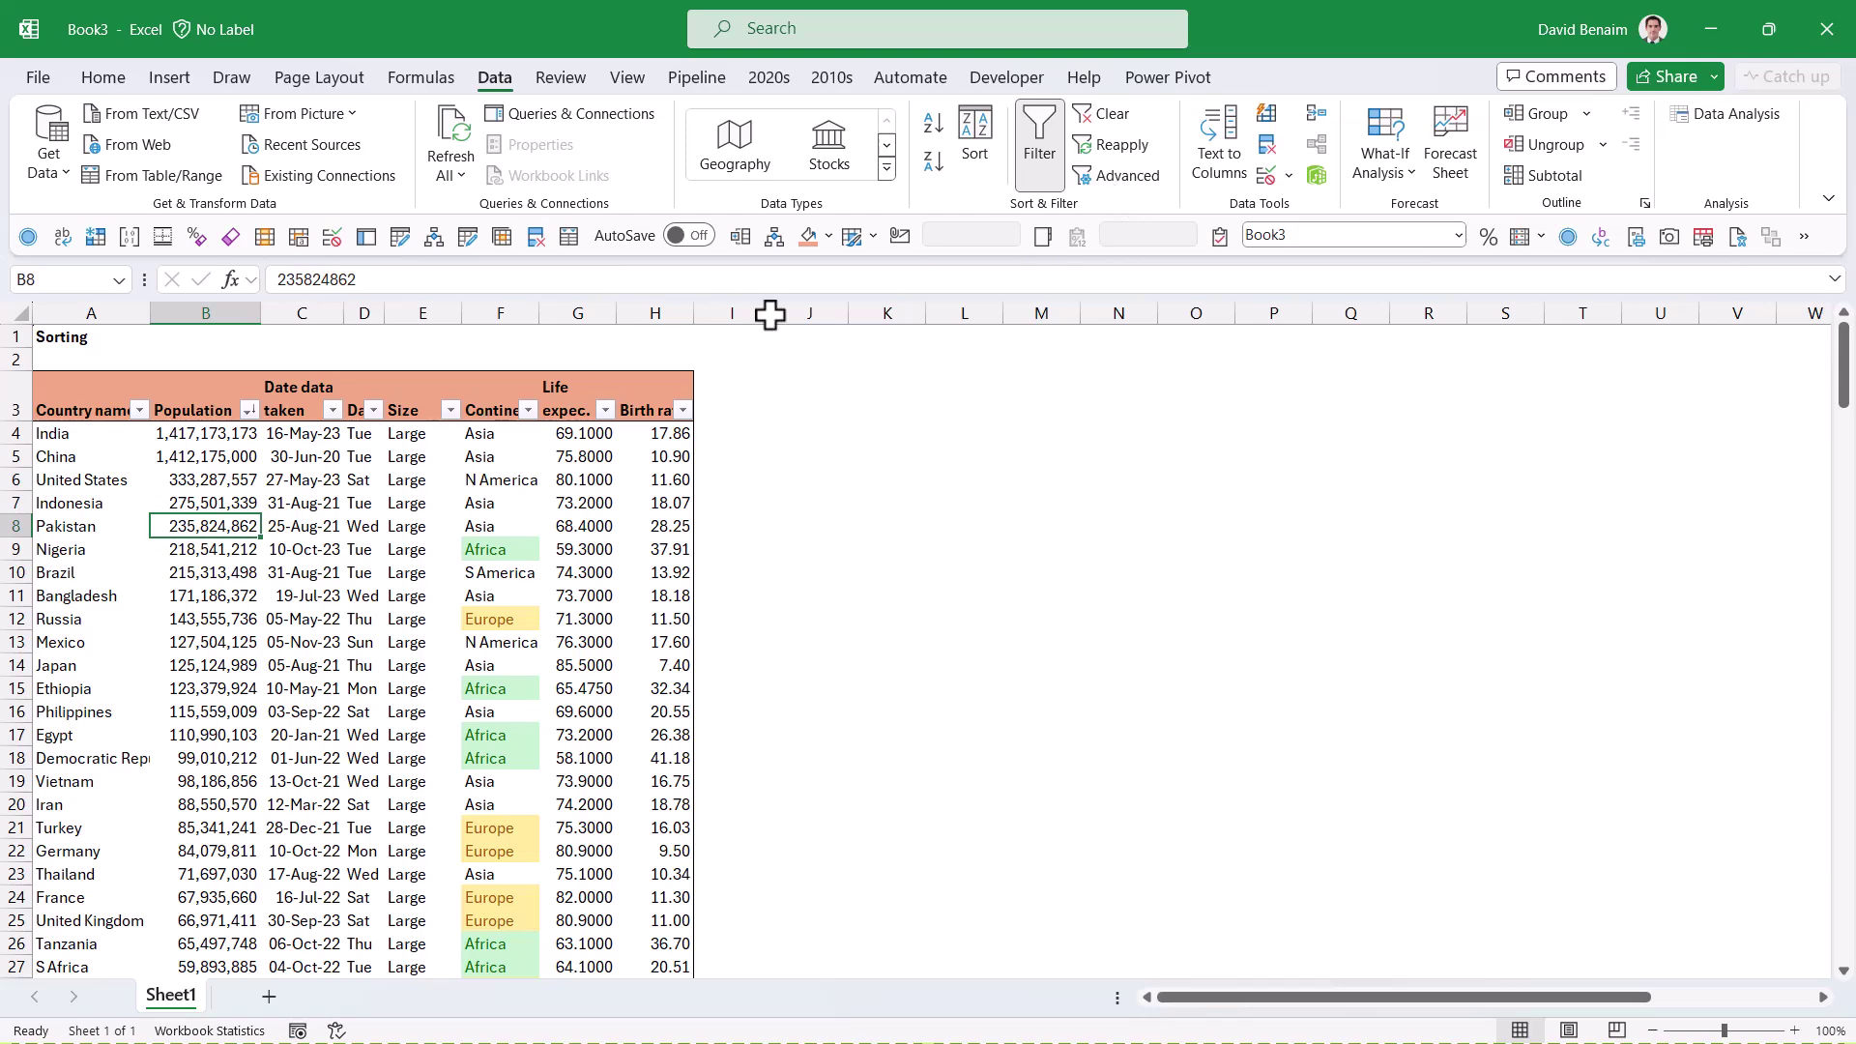
Step: Sort Continent A to Z, test changing Egypt to Europe with Reapply, then undo both
click(528, 411)
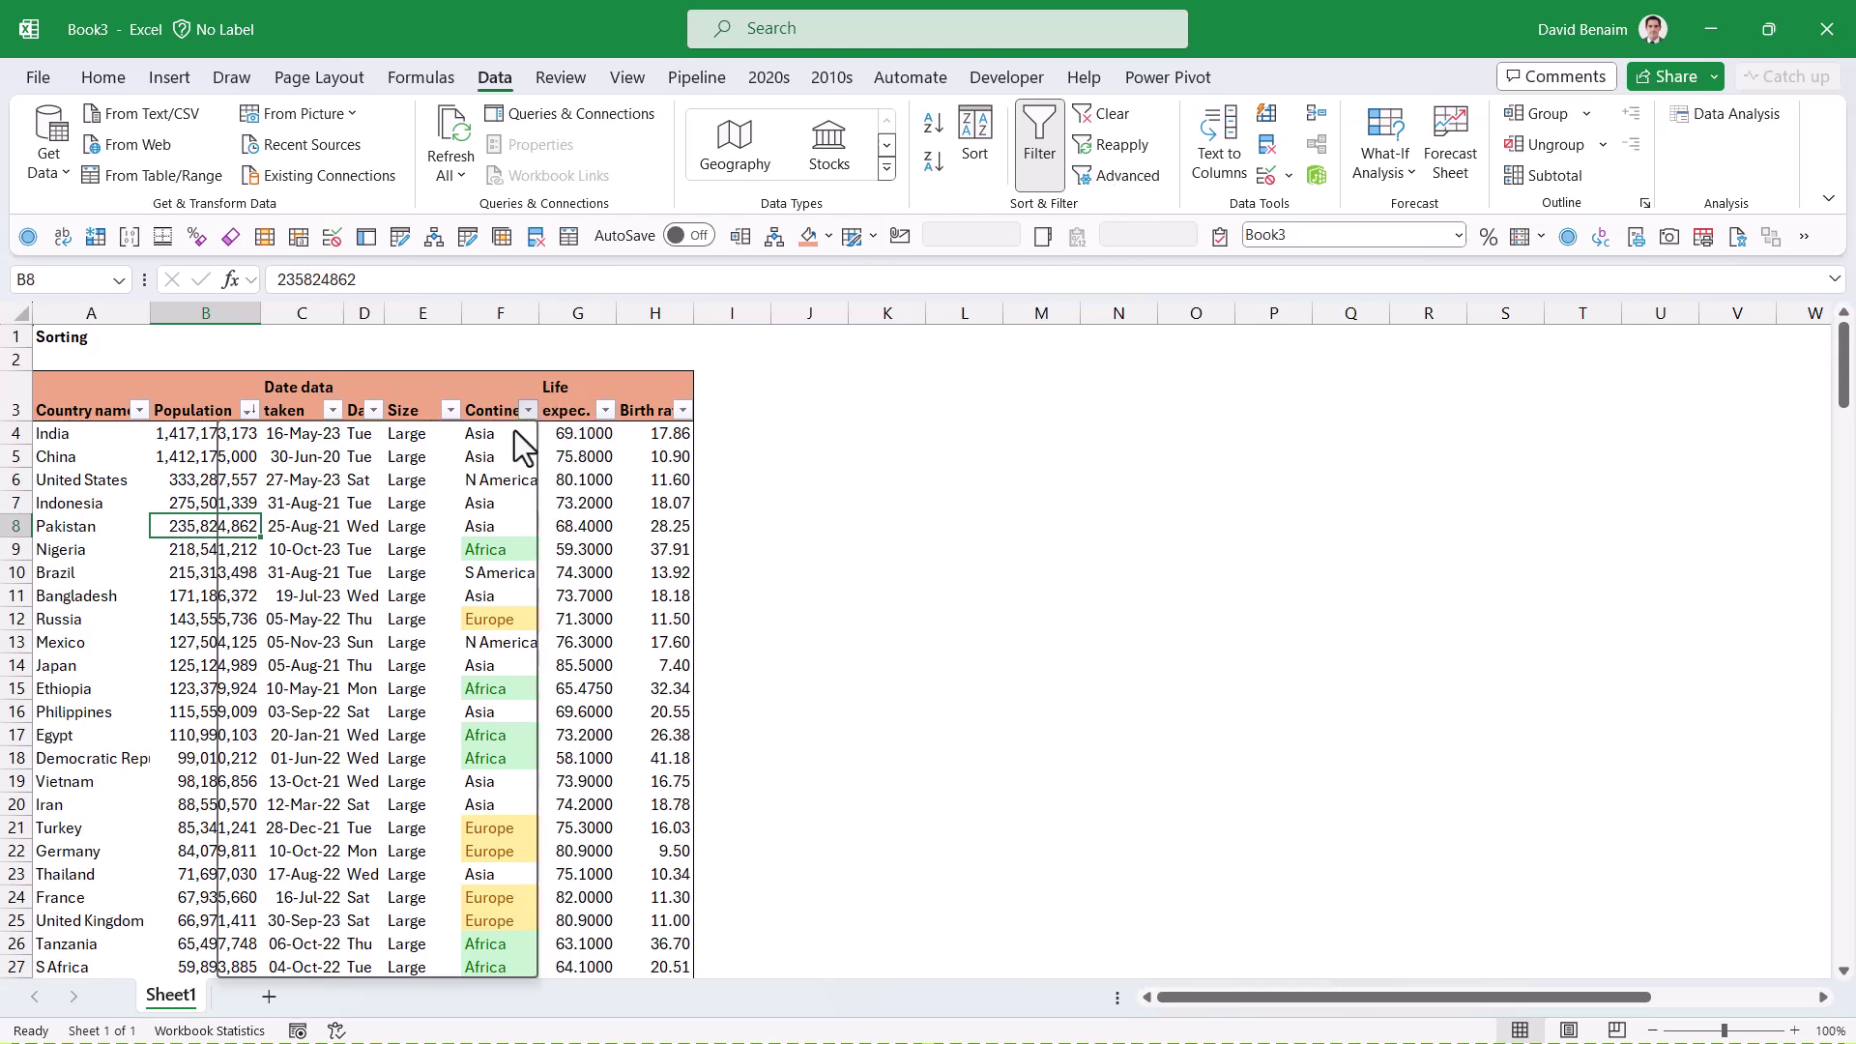
click(424, 444)
click(486, 480)
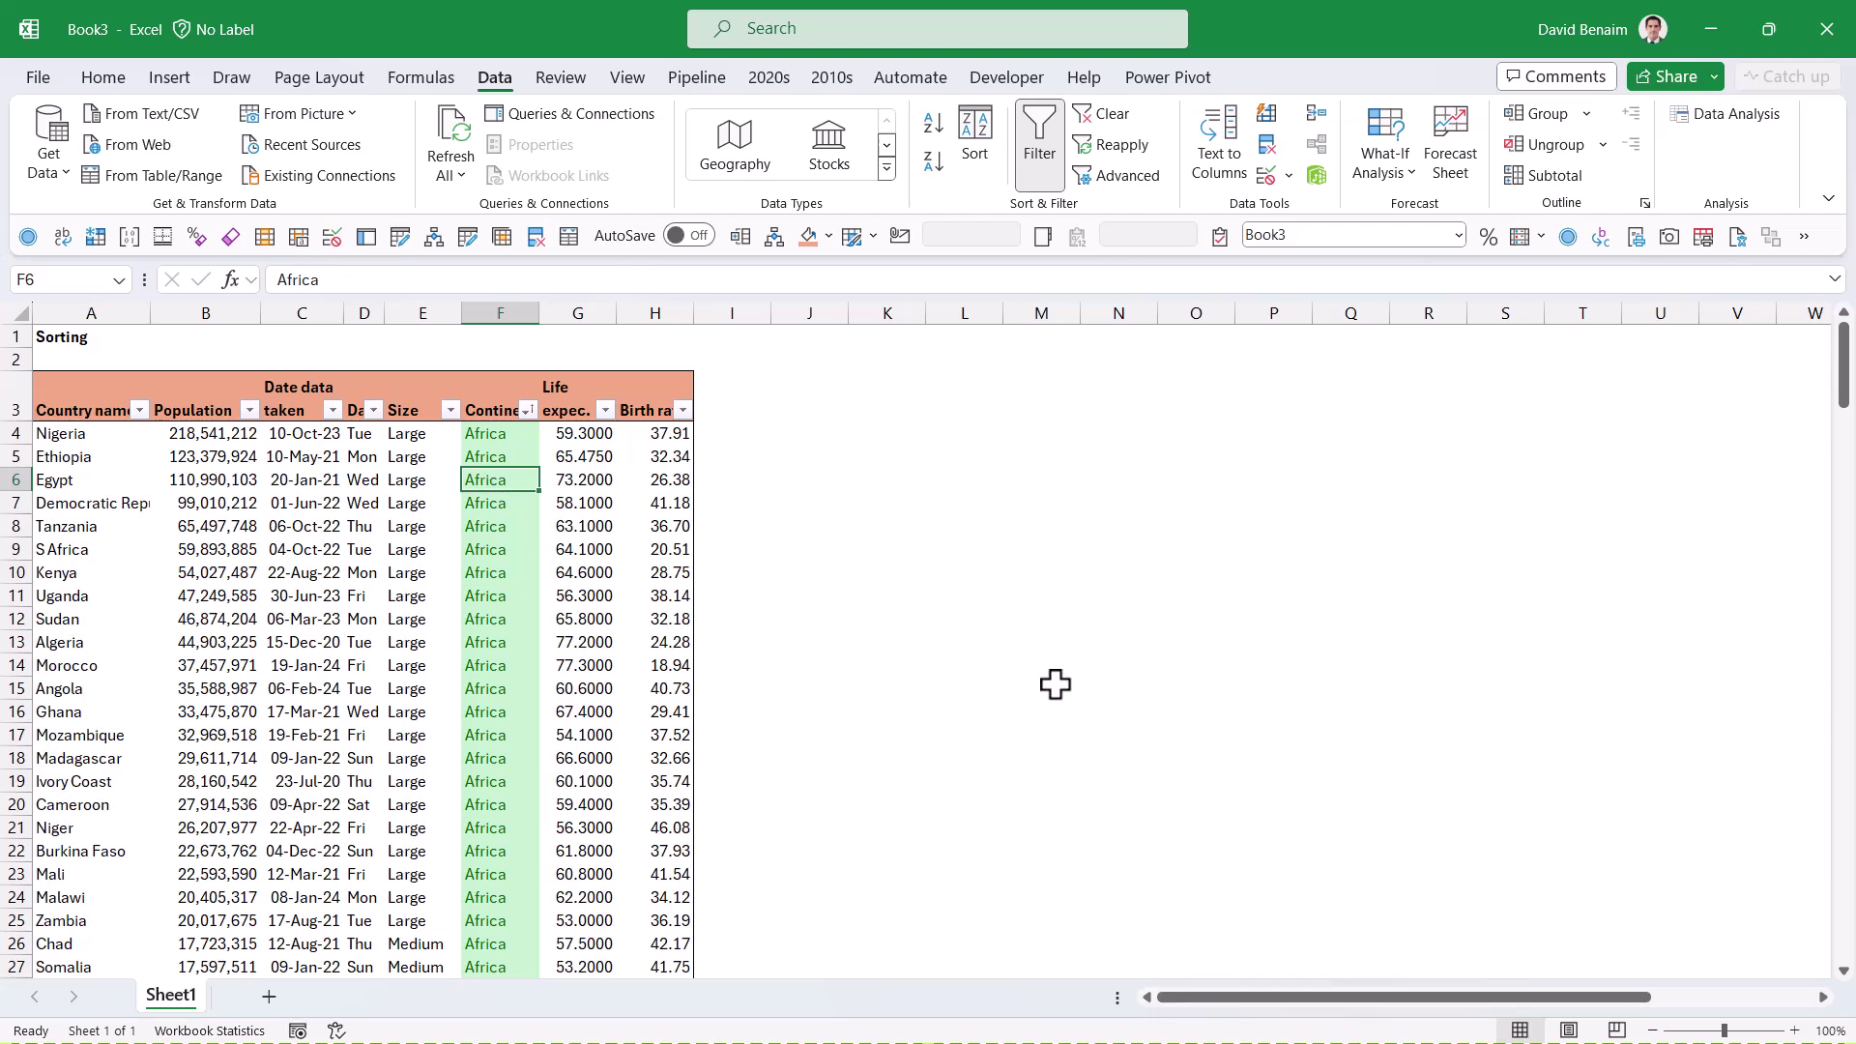
text(Europe)
key(Return)
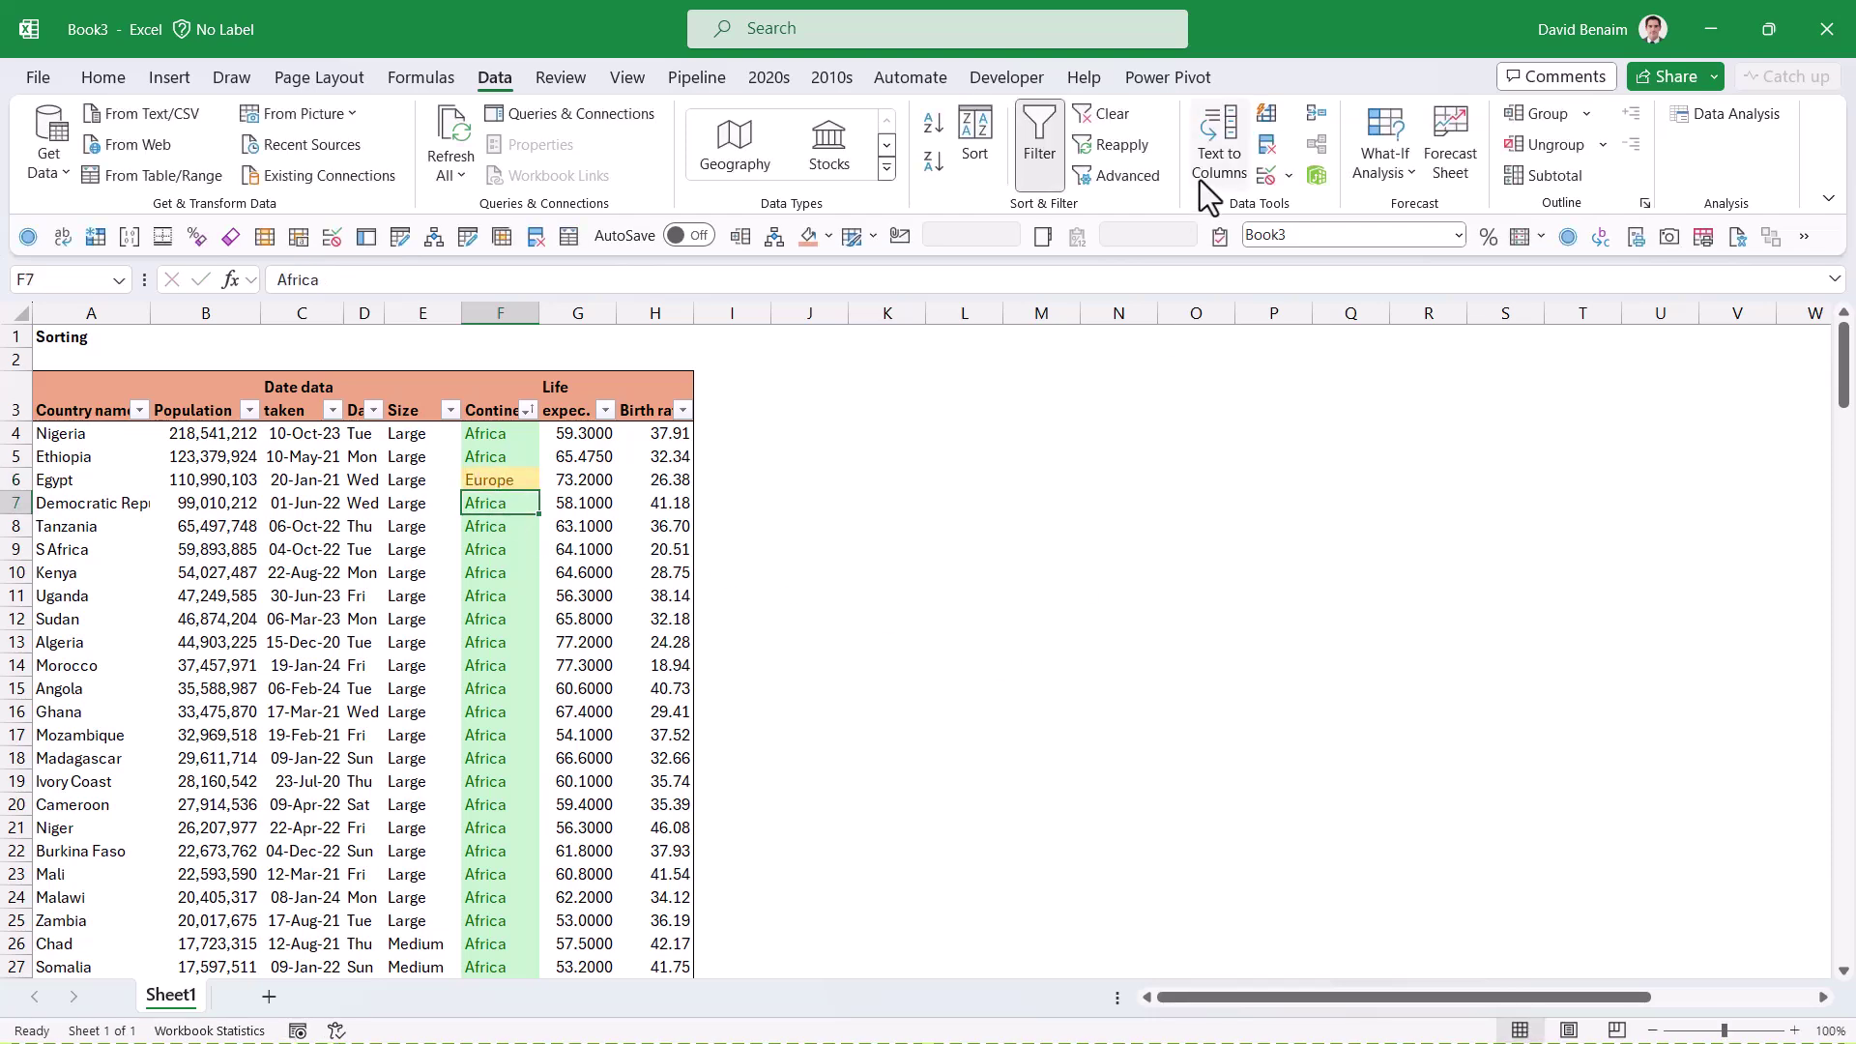
click(1095, 147)
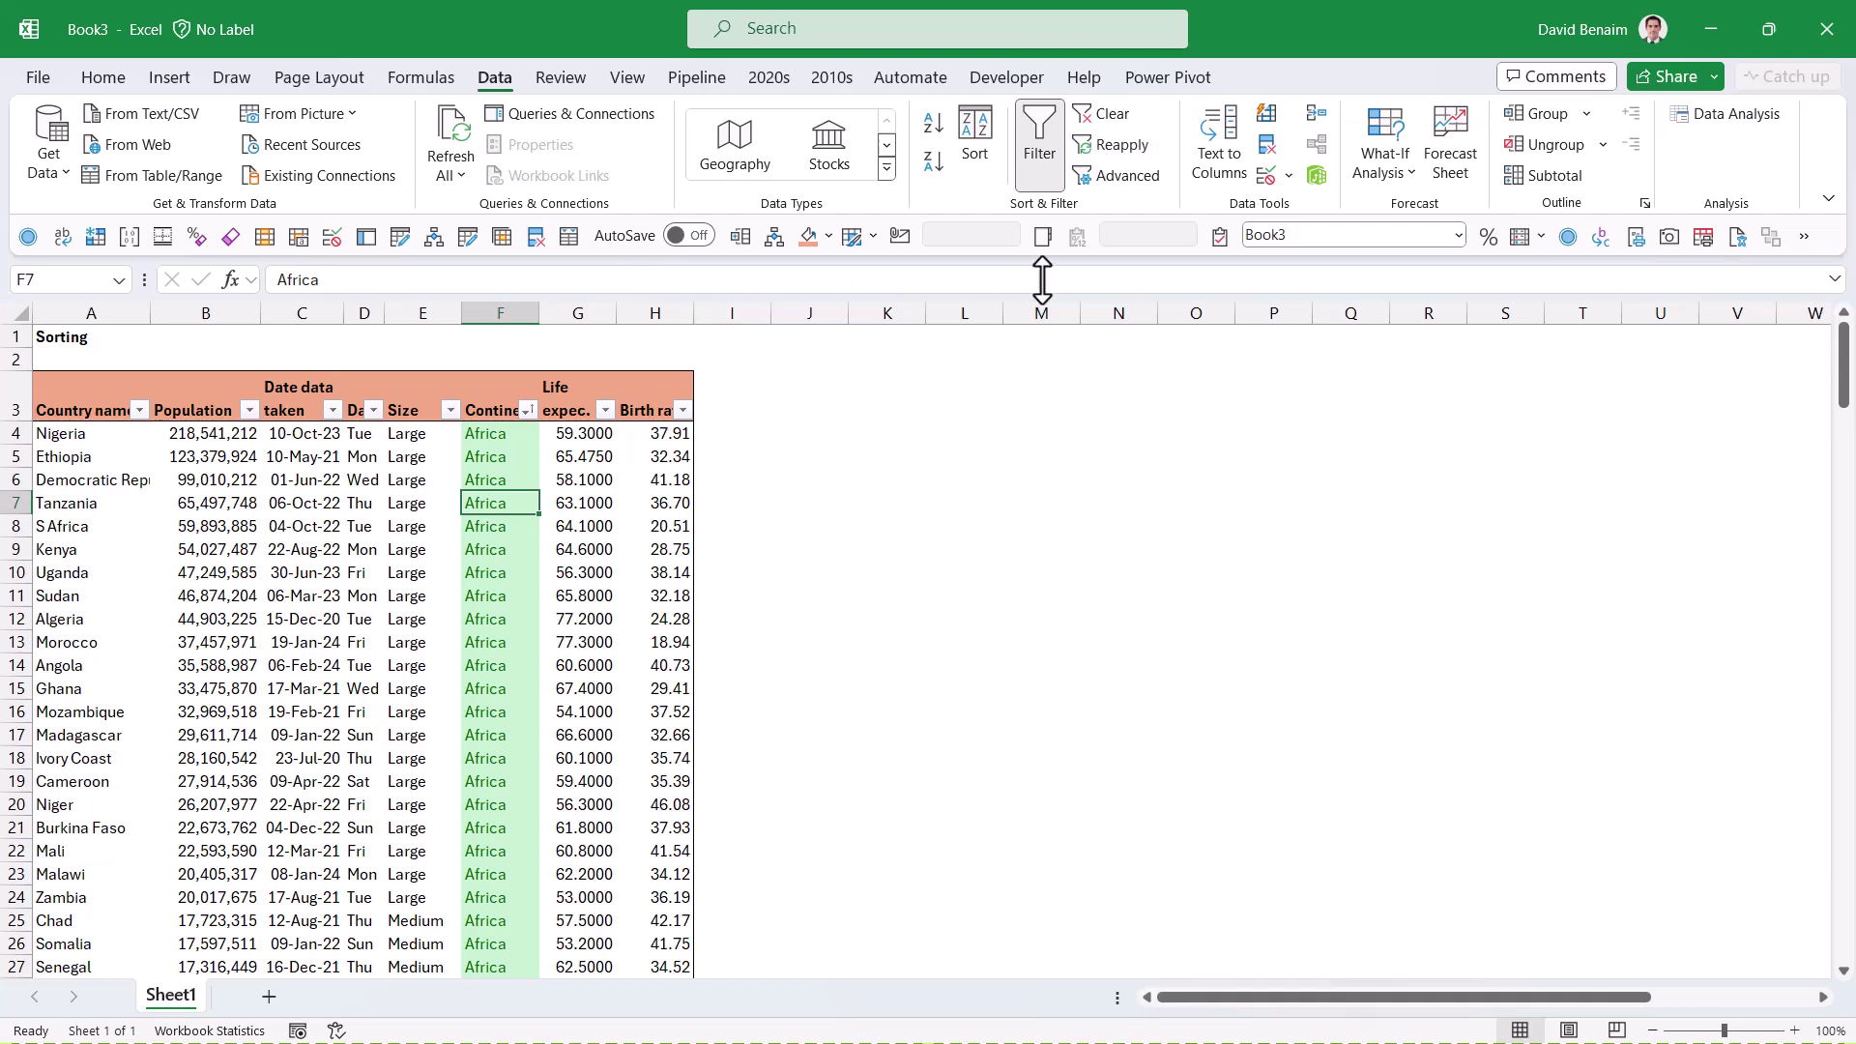
key(ctrl+z)
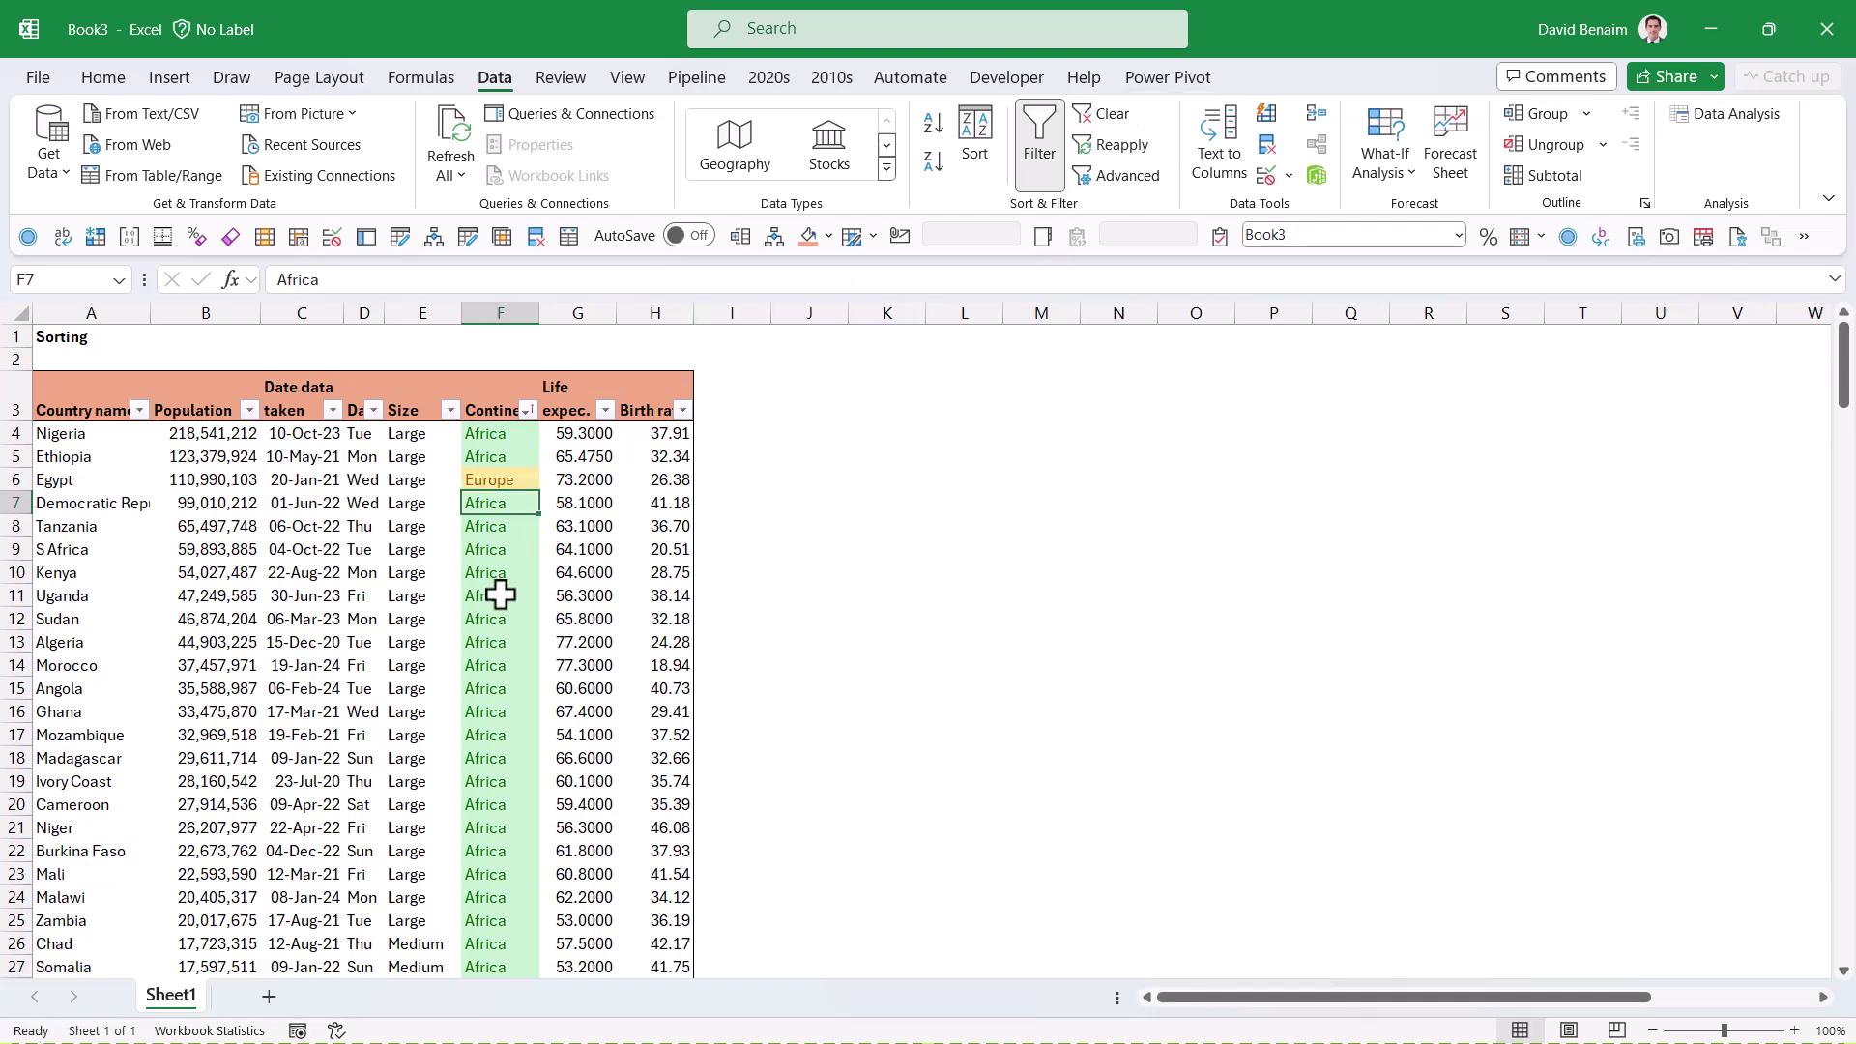
key(ctrl+z)
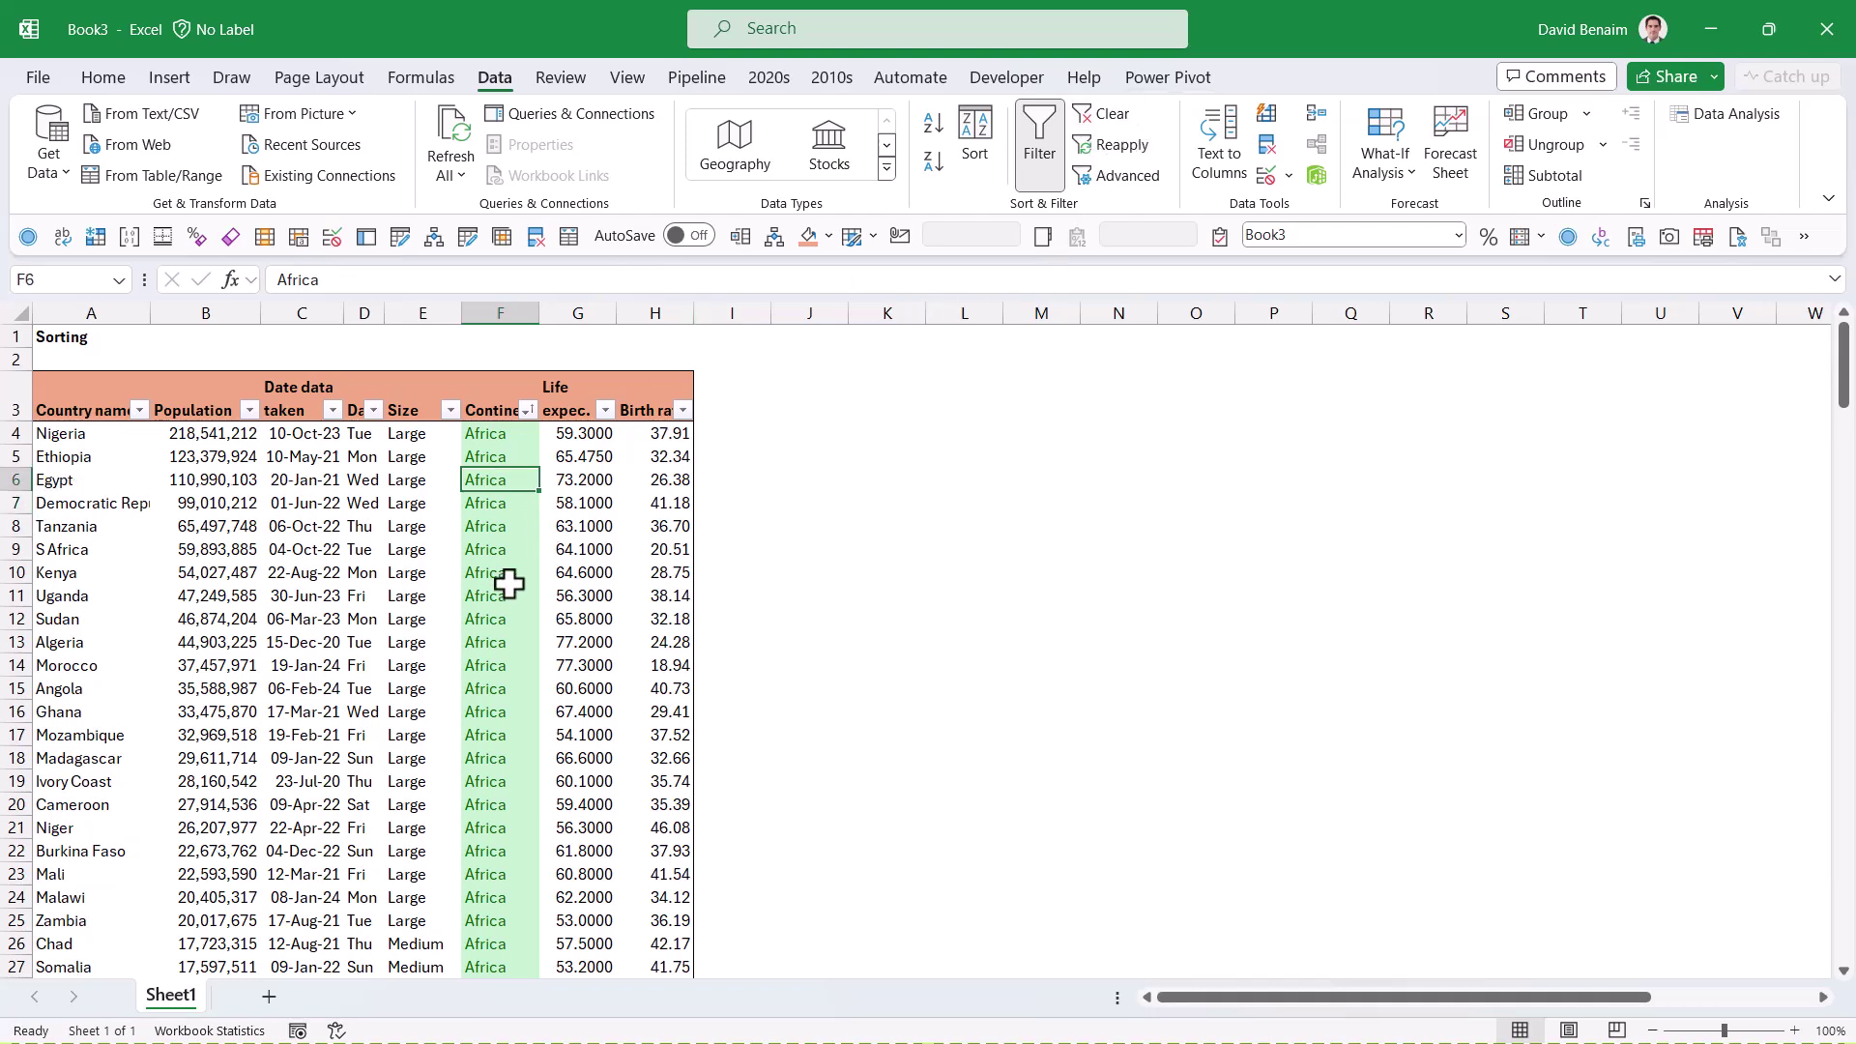
Step: Sort the table by Life expec., lowest first
click(1111, 145)
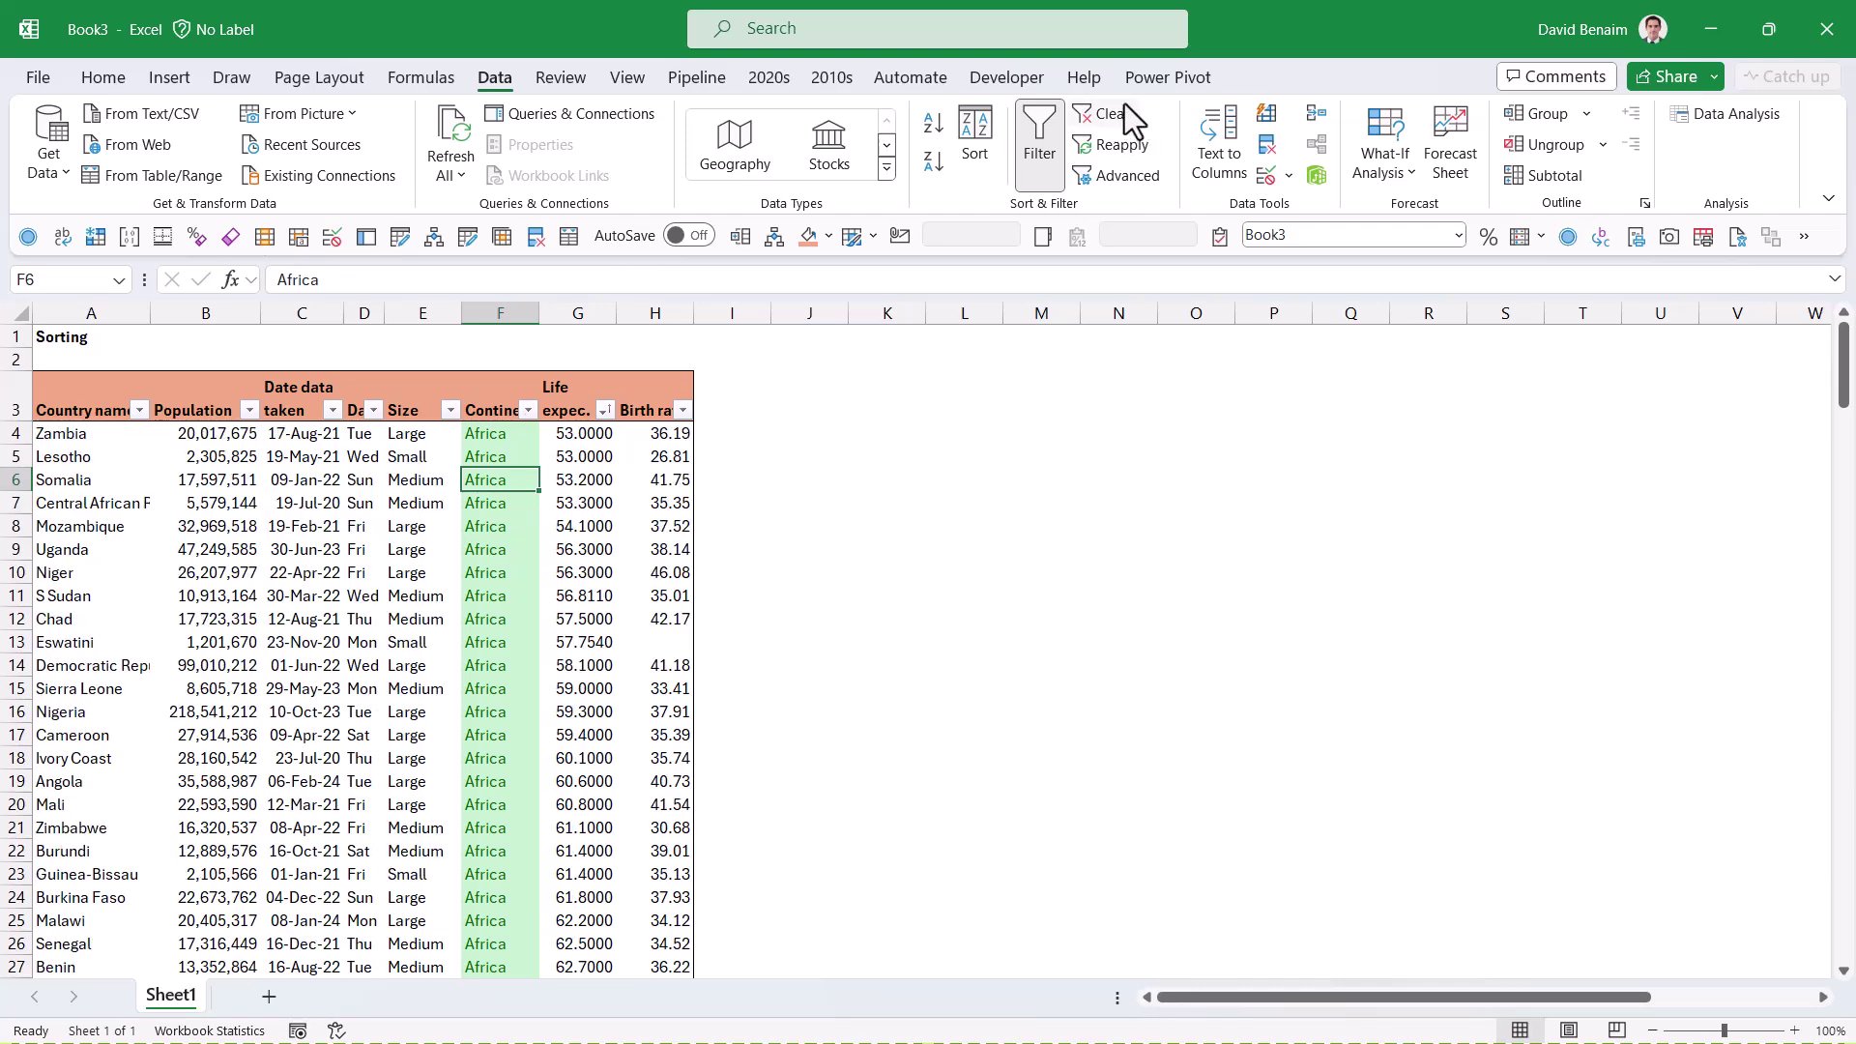
click(595, 437)
click(577, 503)
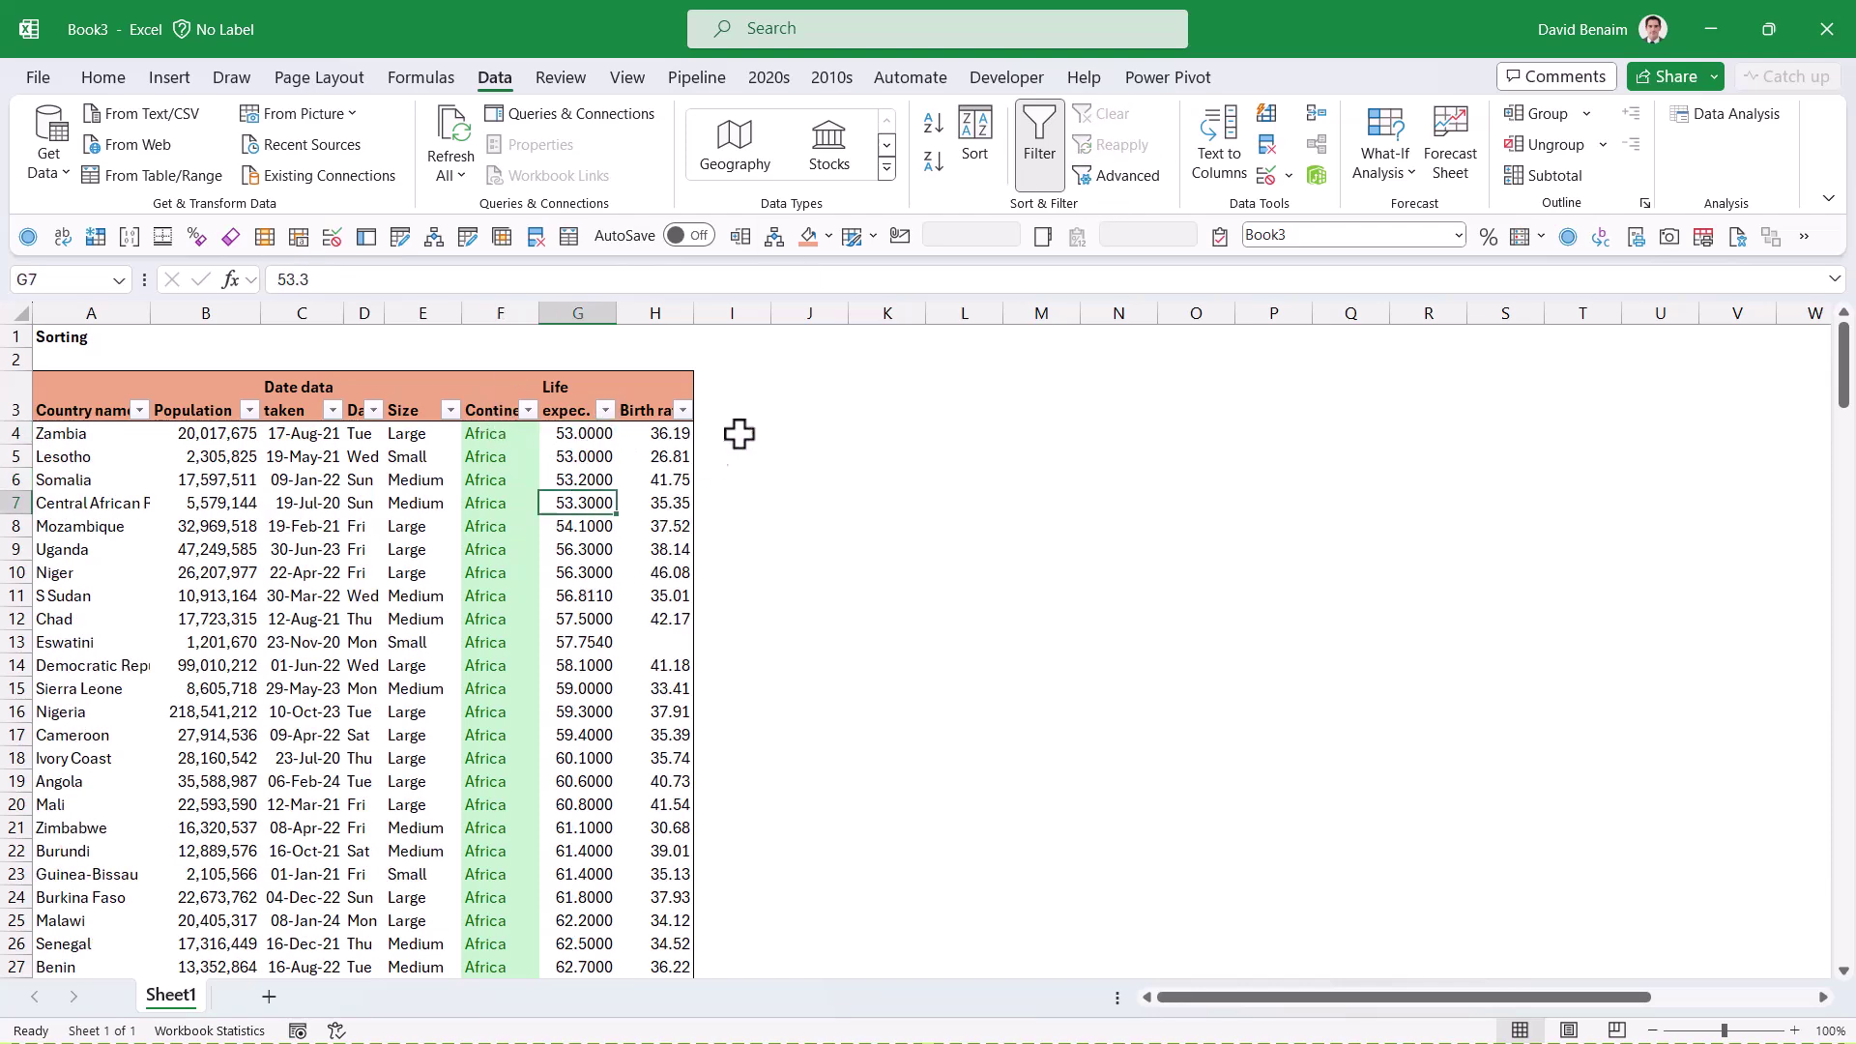
key(Left)
key(Left)
key(Left)
key(Up)
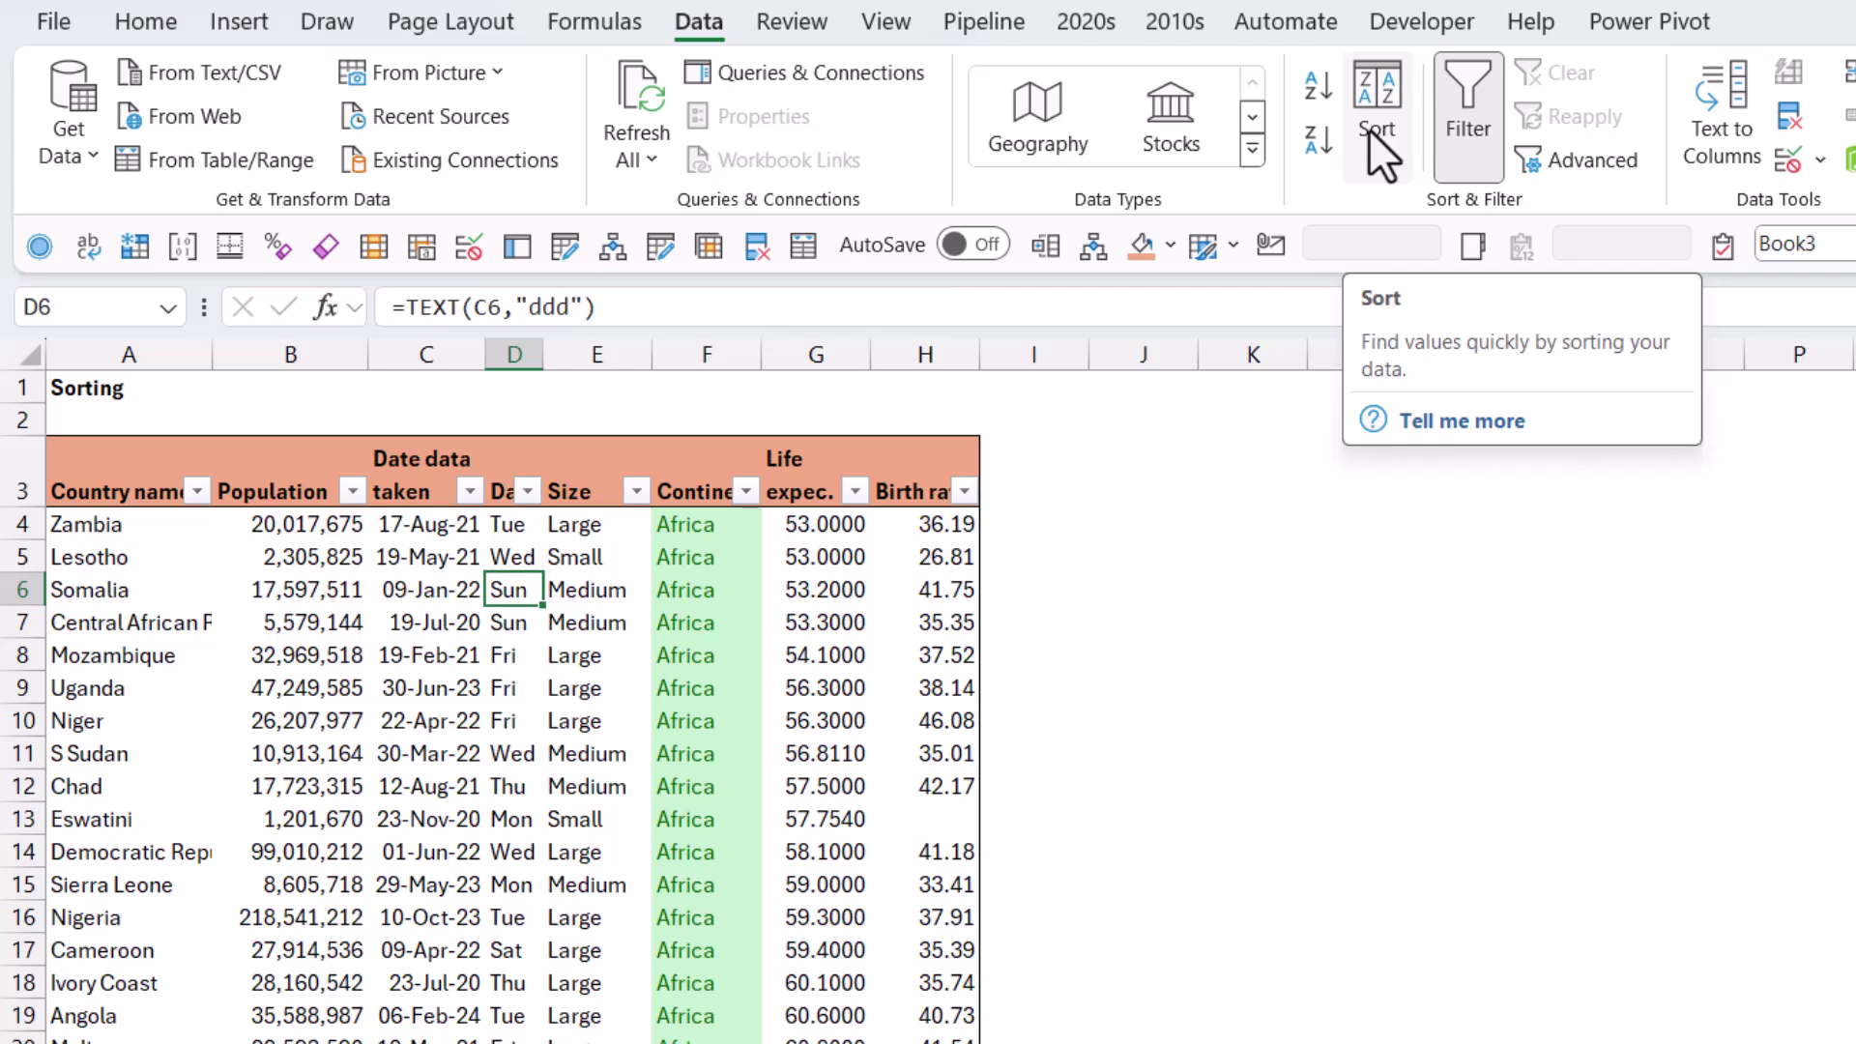
Step: In the custom Sort dialog, sort by Continent and add Size as the second level
click(1369, 129)
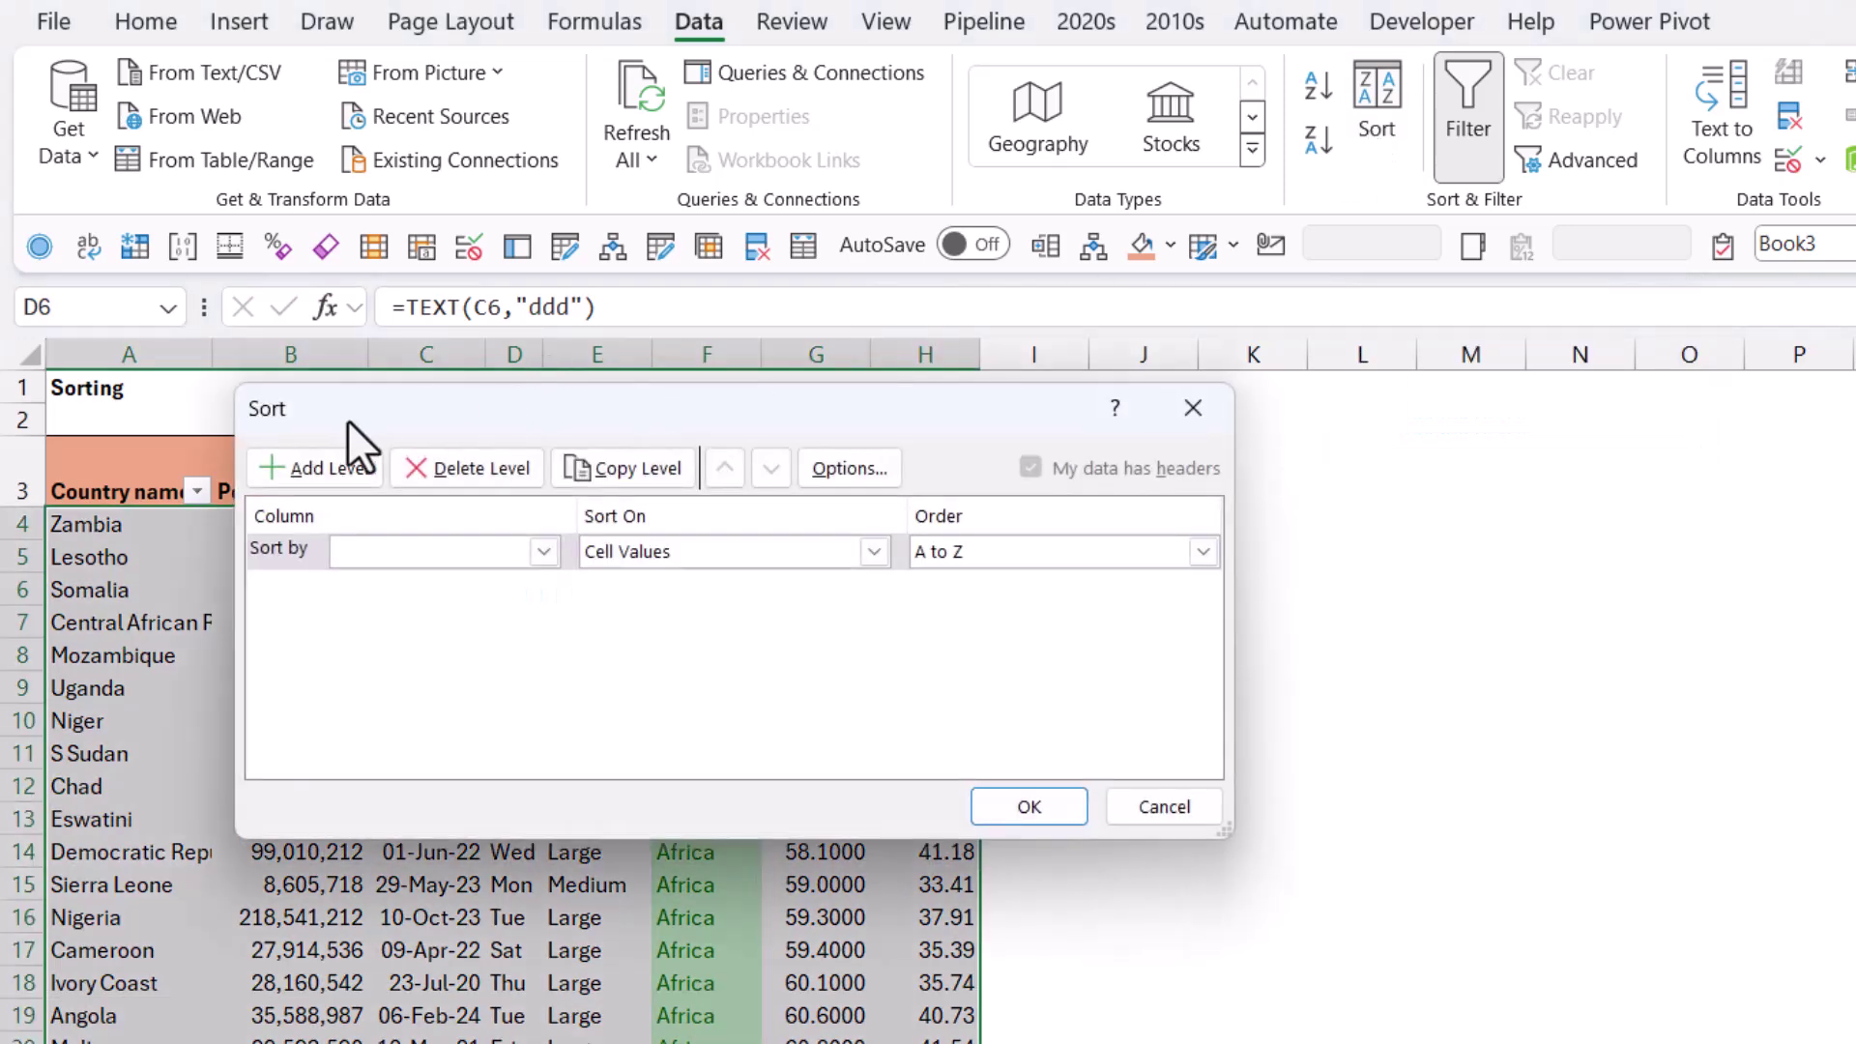
drag(347, 419, 1111, 433)
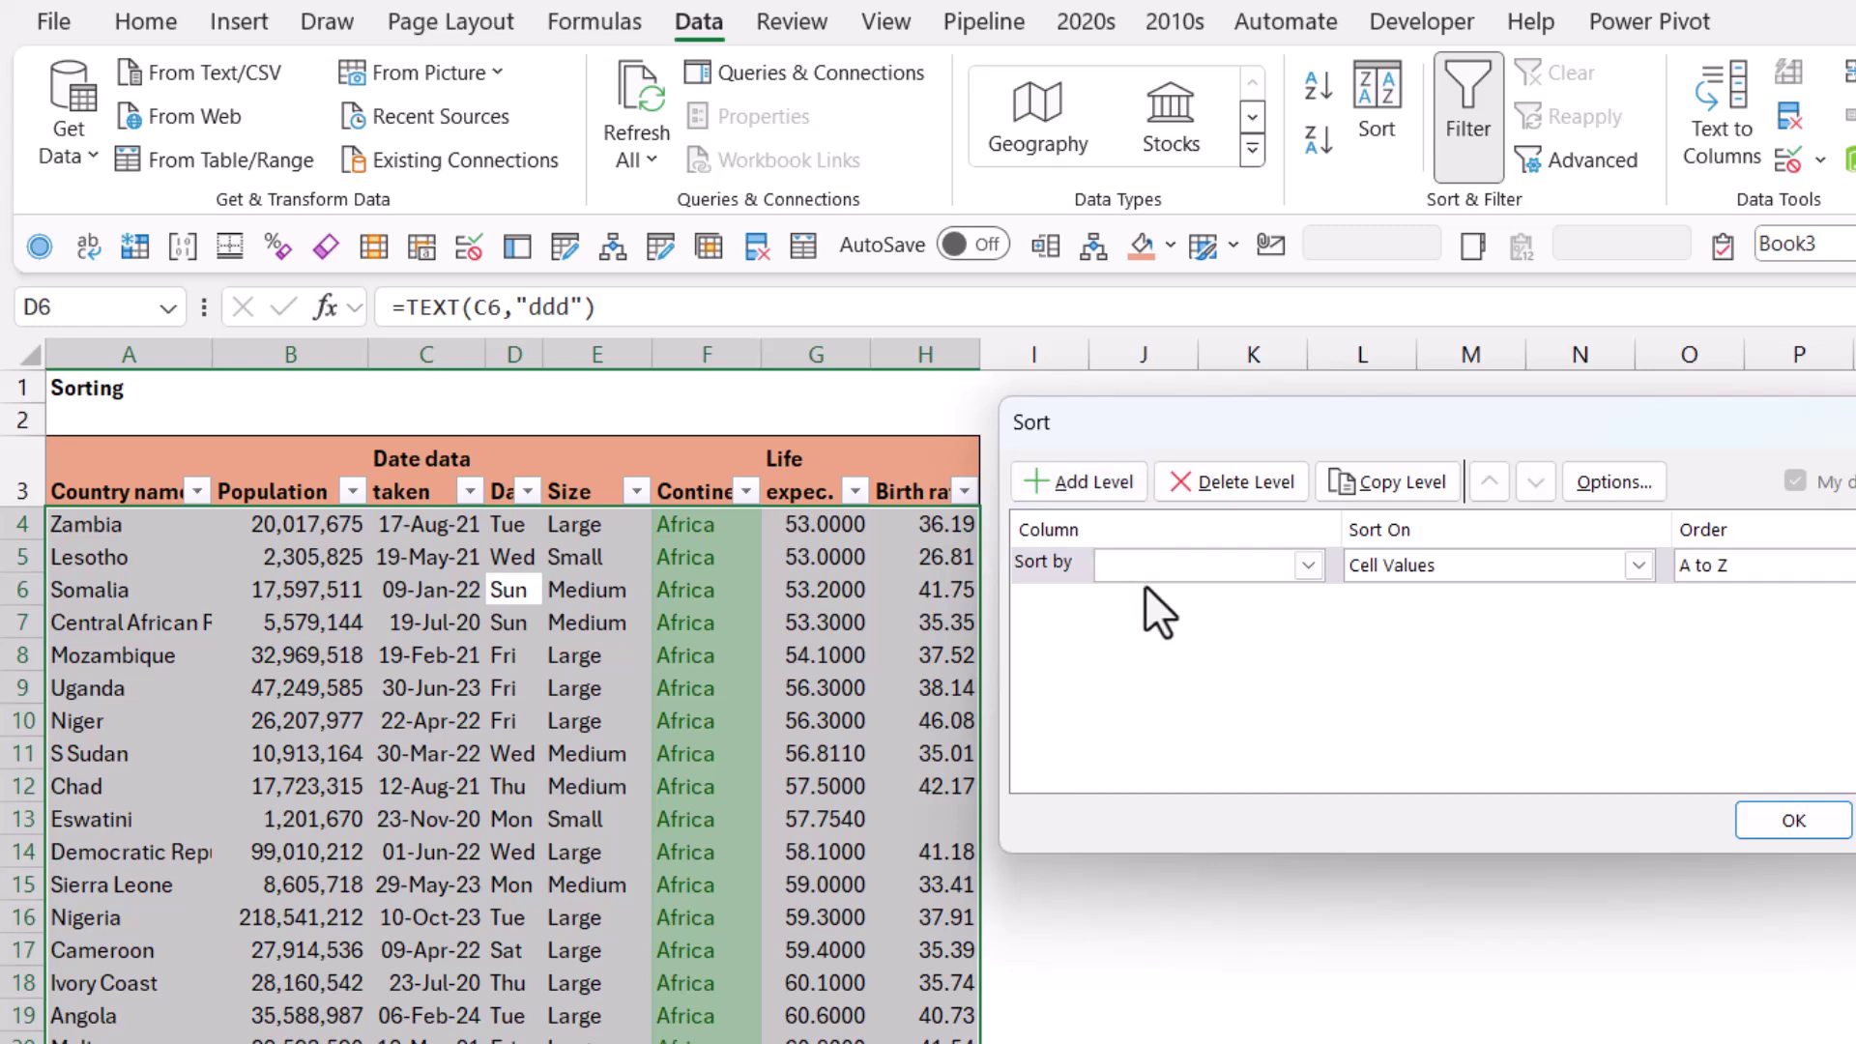
click(1307, 567)
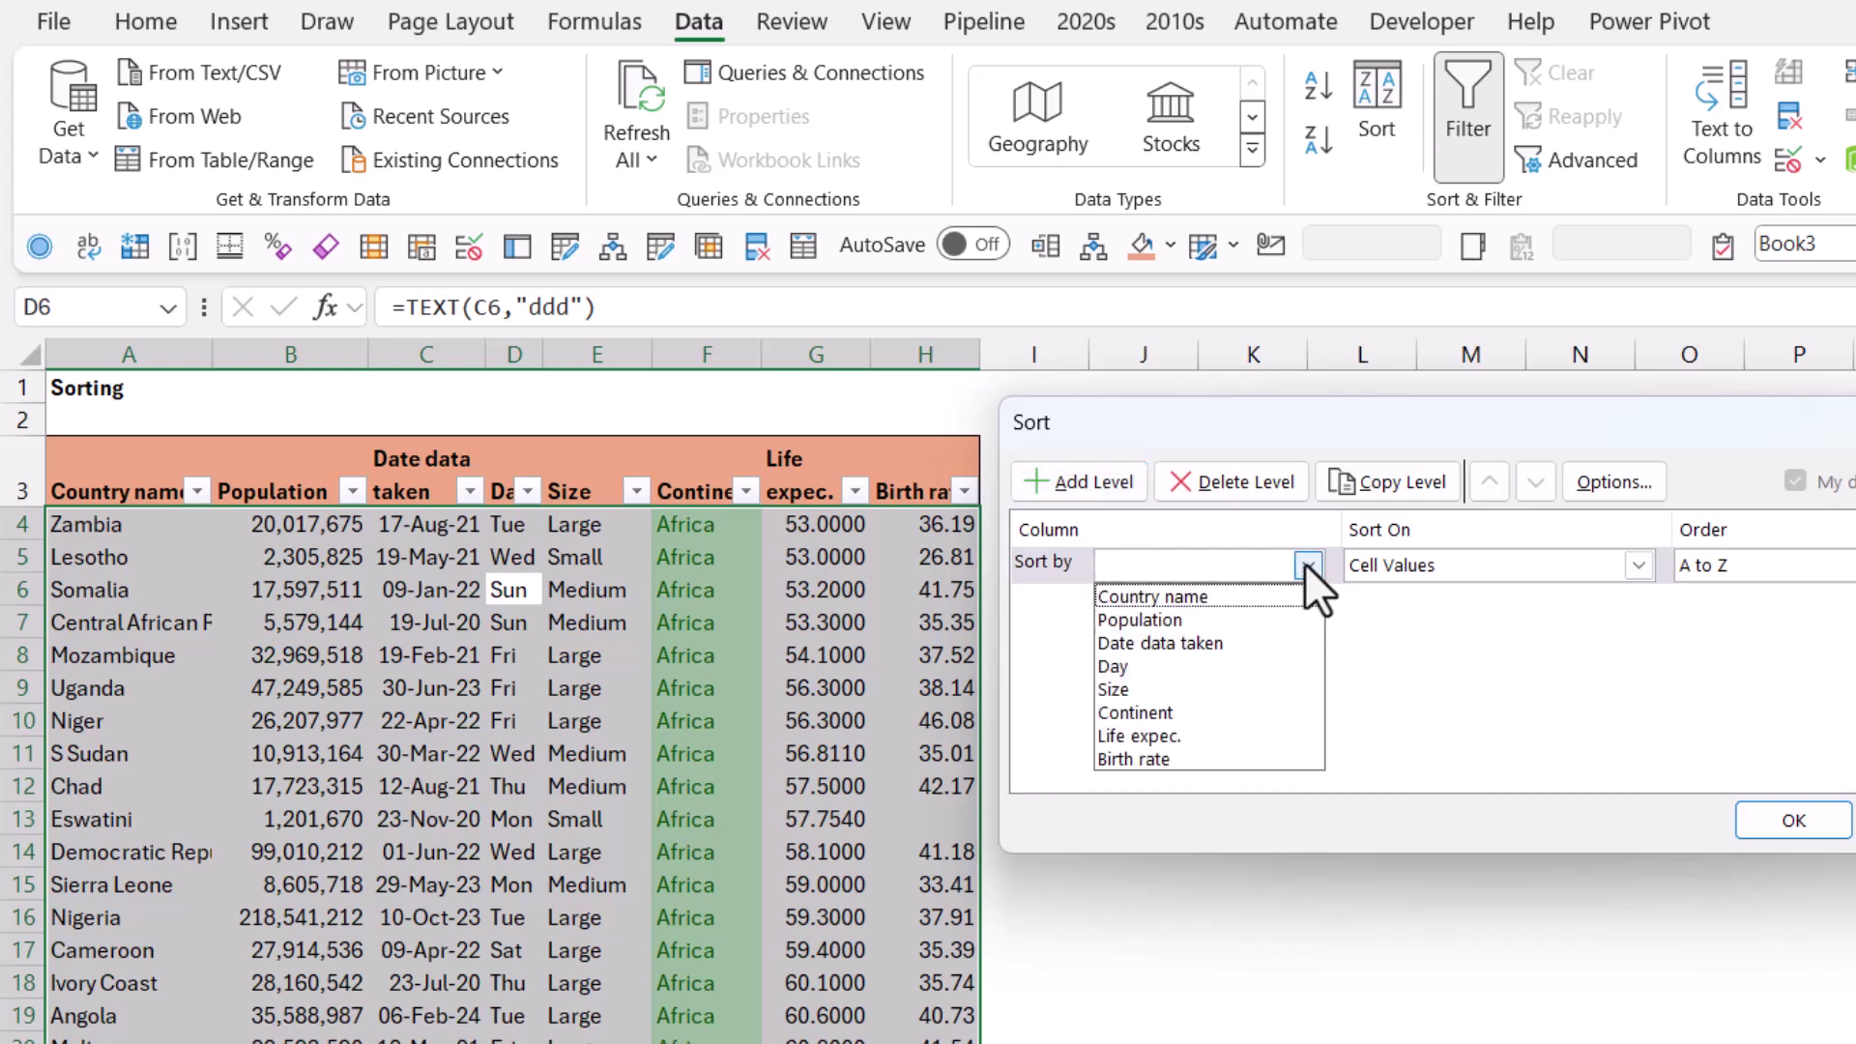
click(1187, 711)
click(1097, 489)
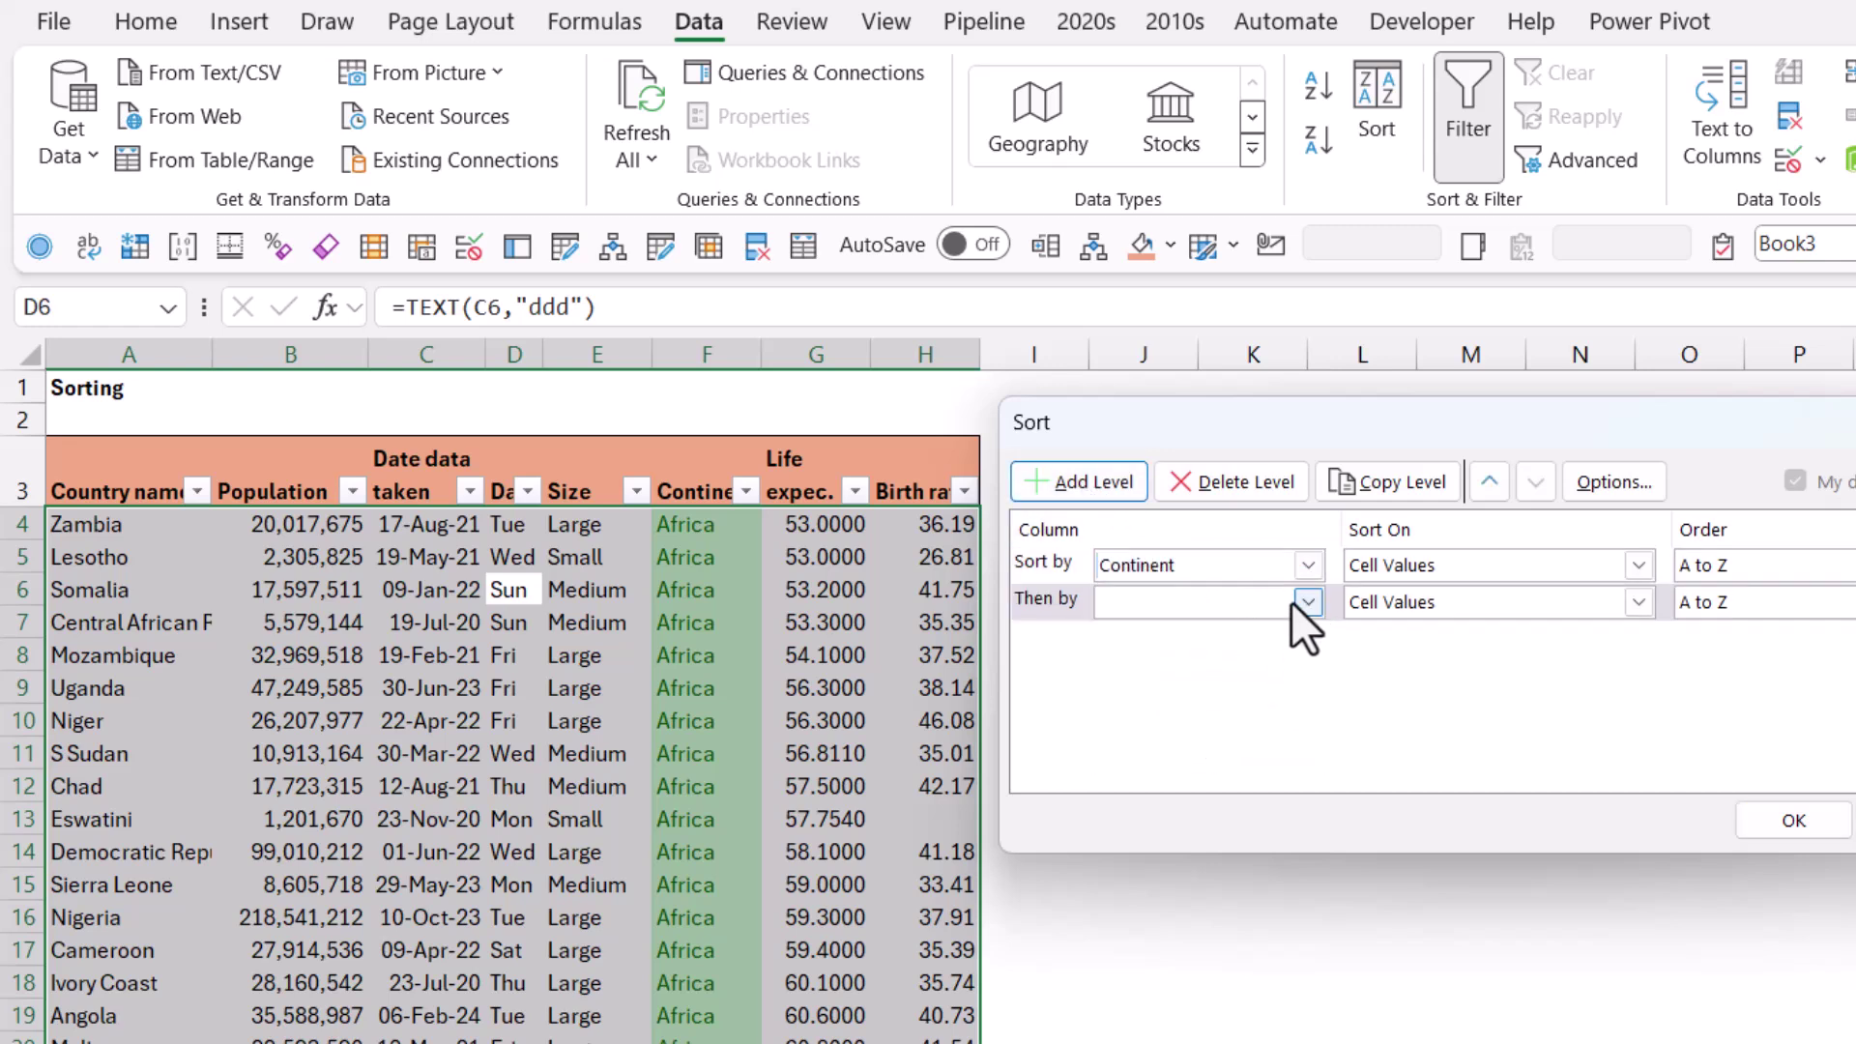
click(1307, 603)
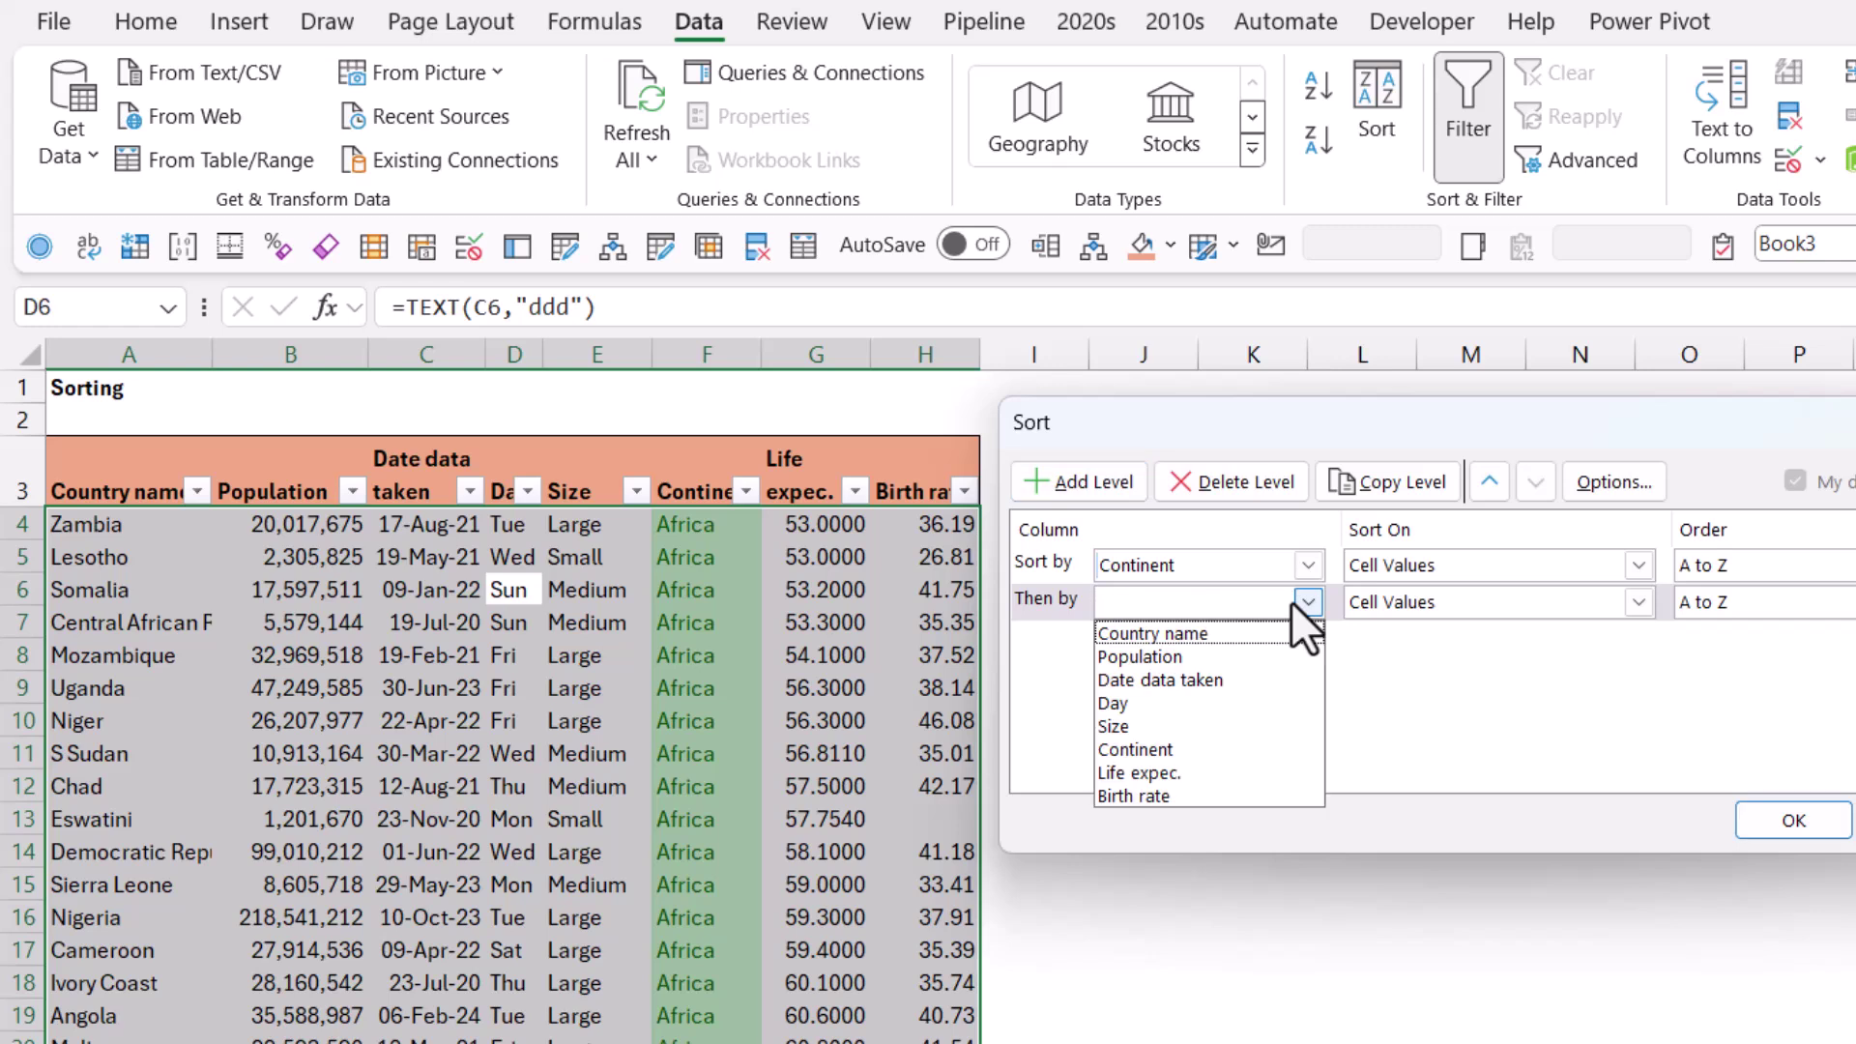
click(1210, 725)
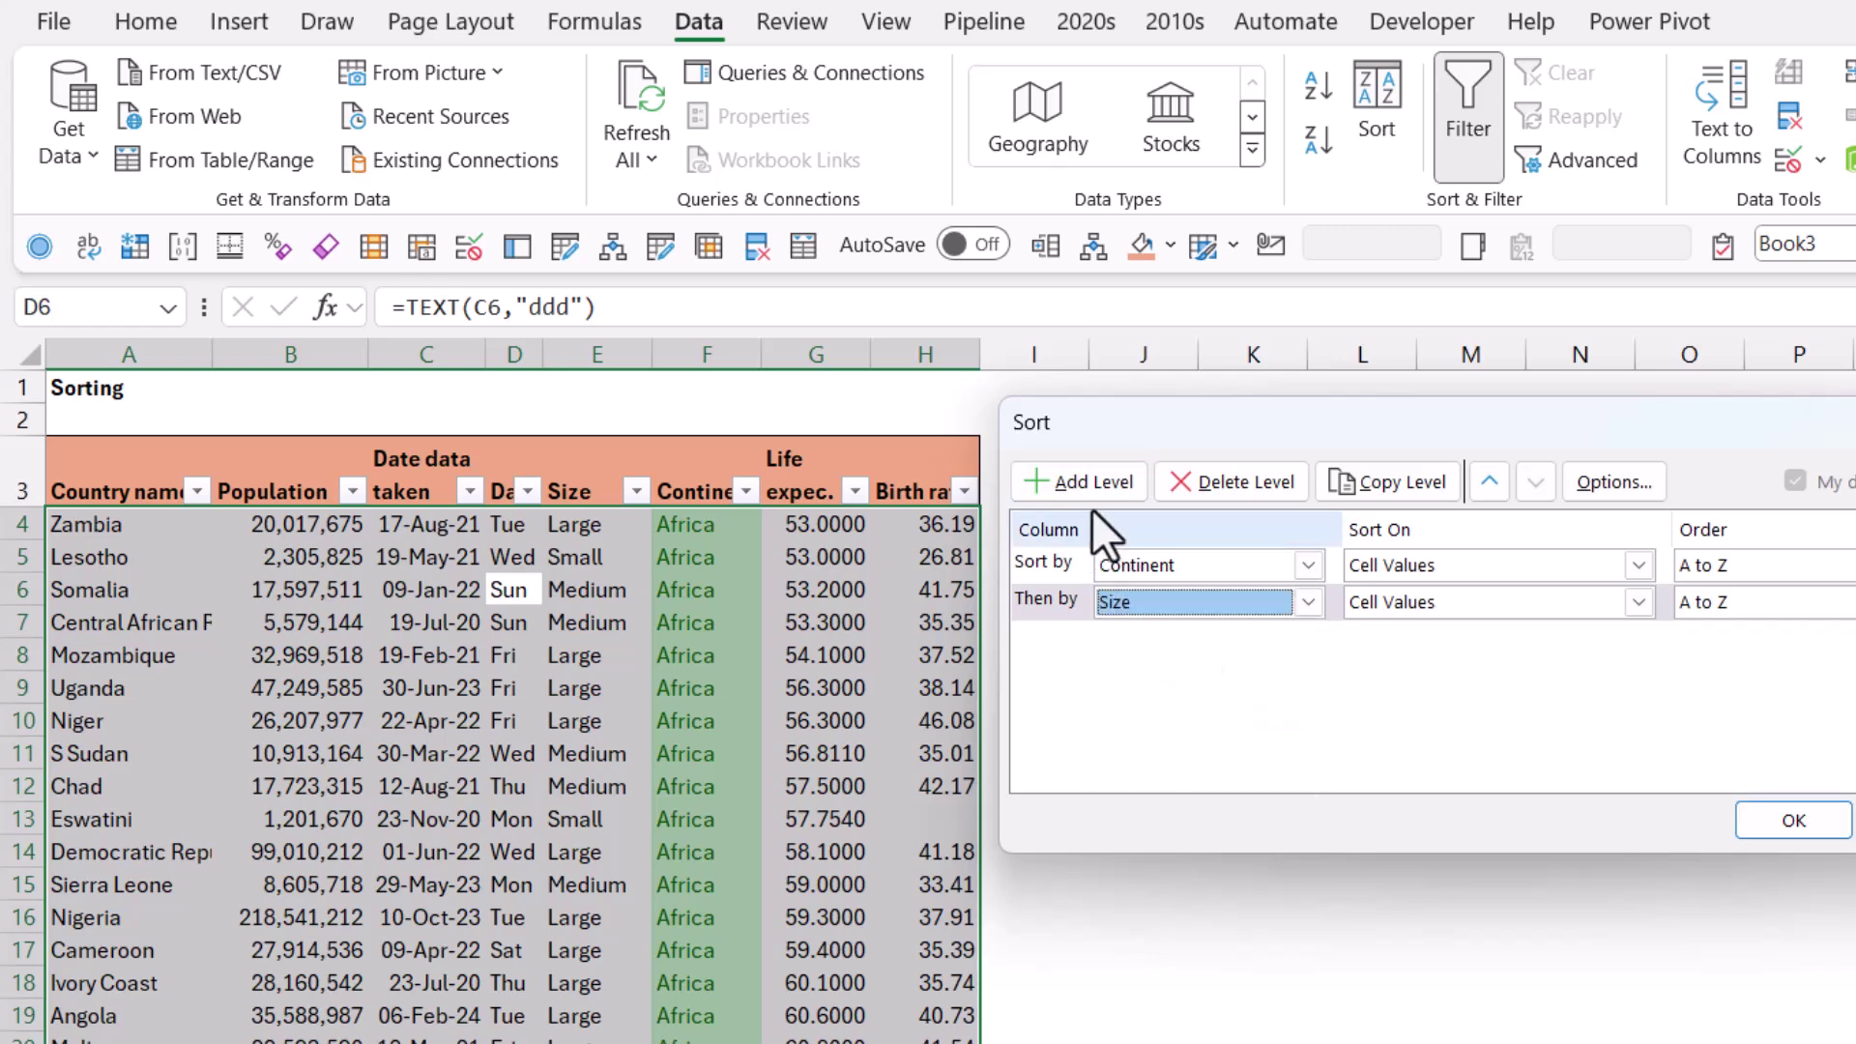
Step: Add a third level, Birth rate largest to smallest, and apply the sort
click(1094, 483)
click(1307, 639)
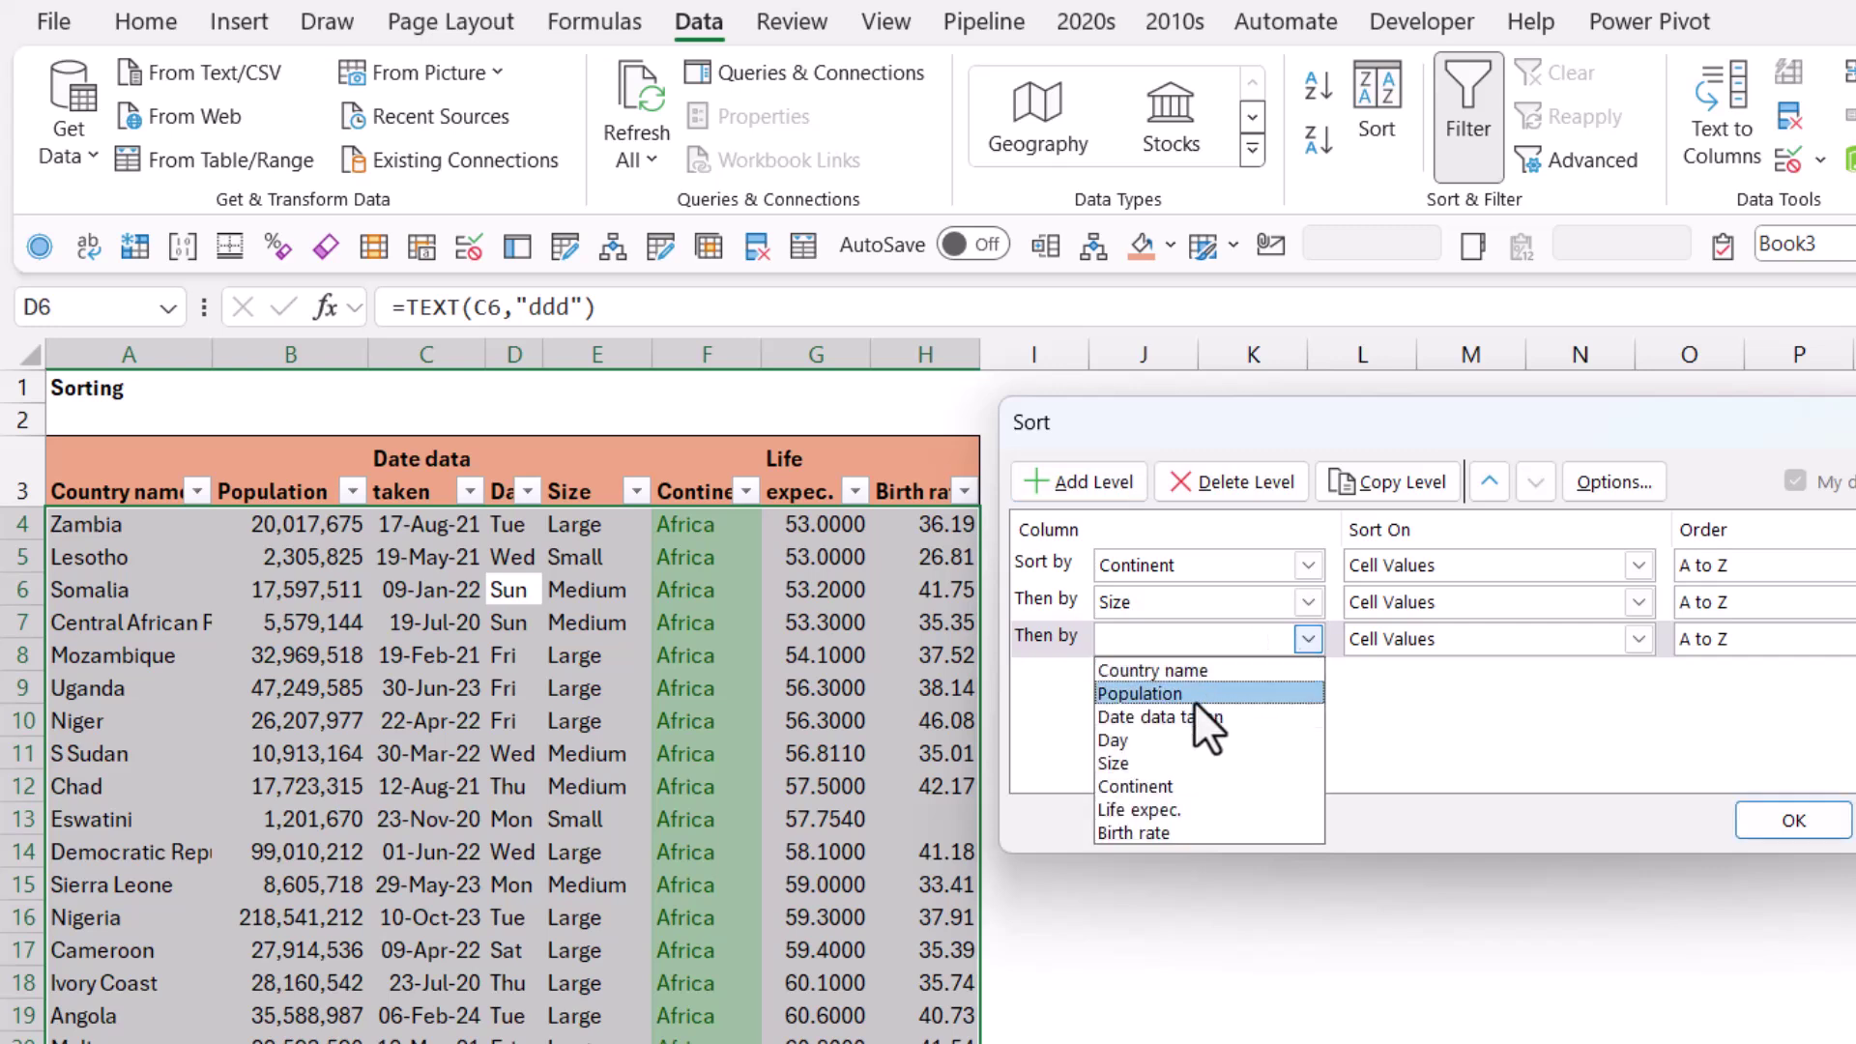
click(1175, 830)
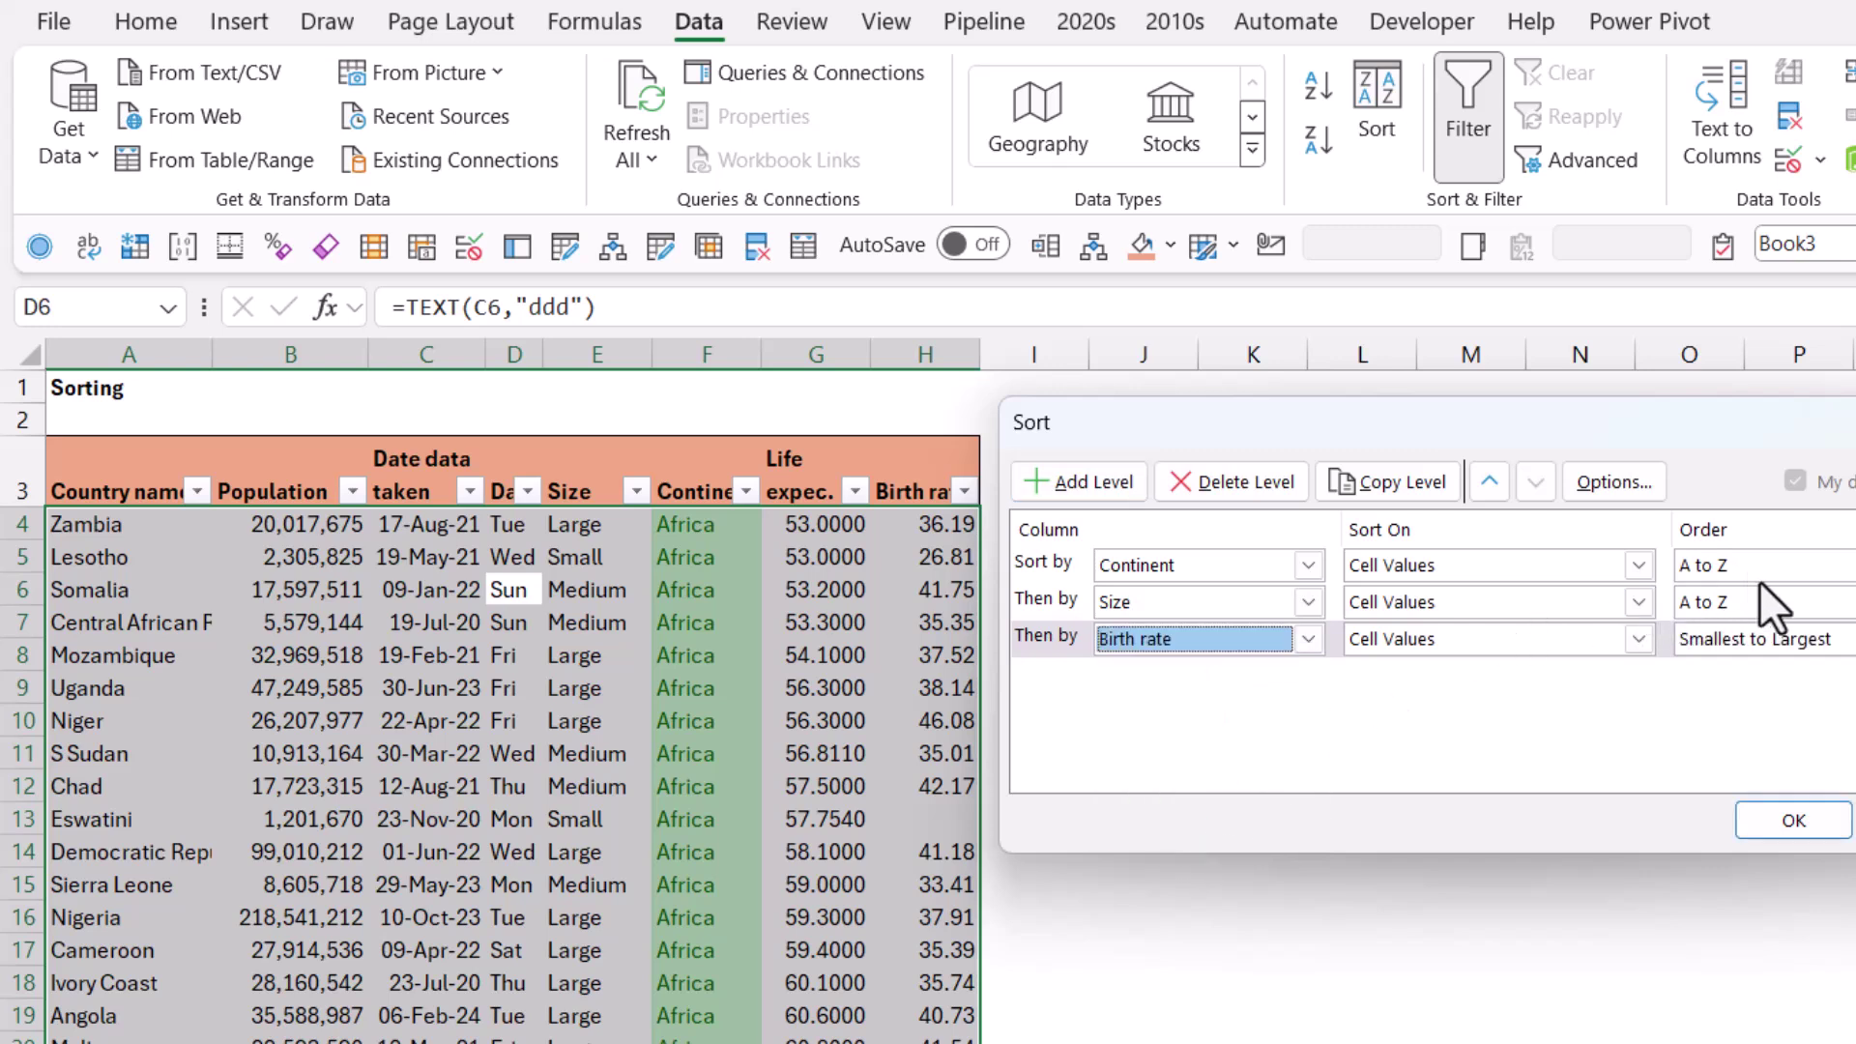
click(1765, 646)
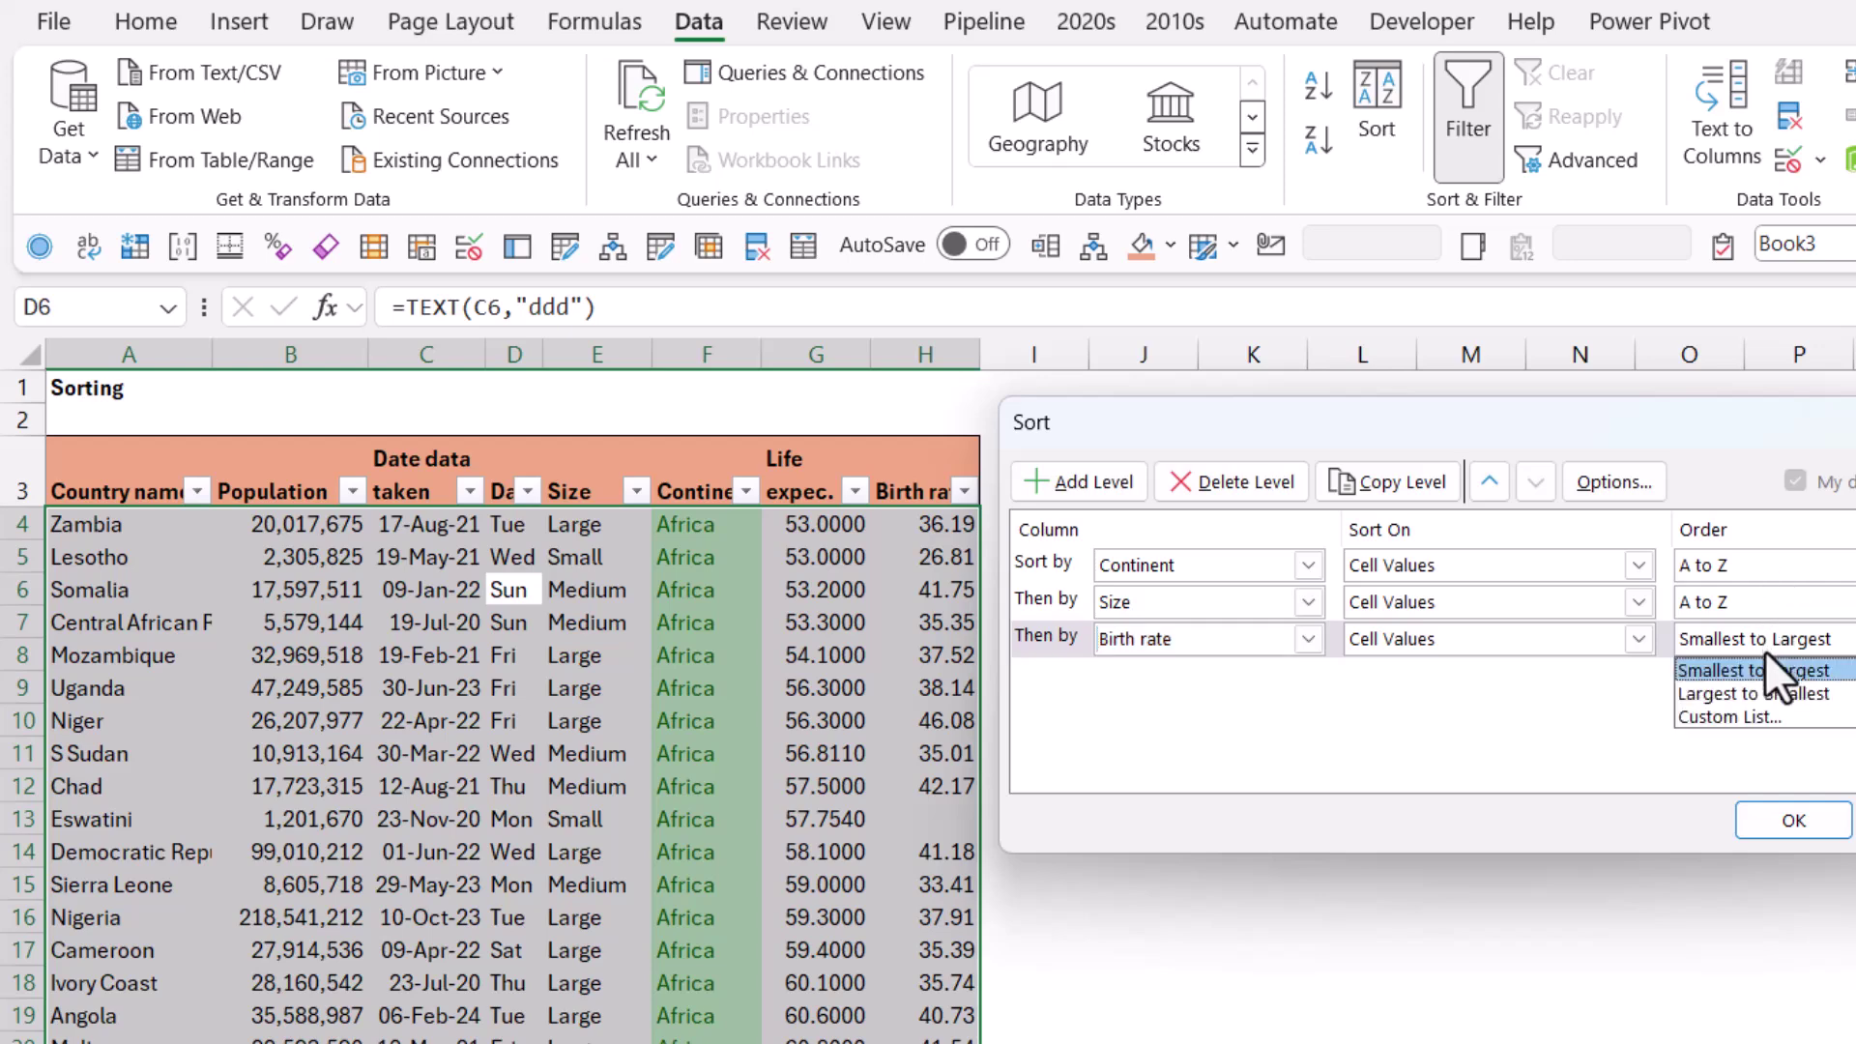
click(1772, 693)
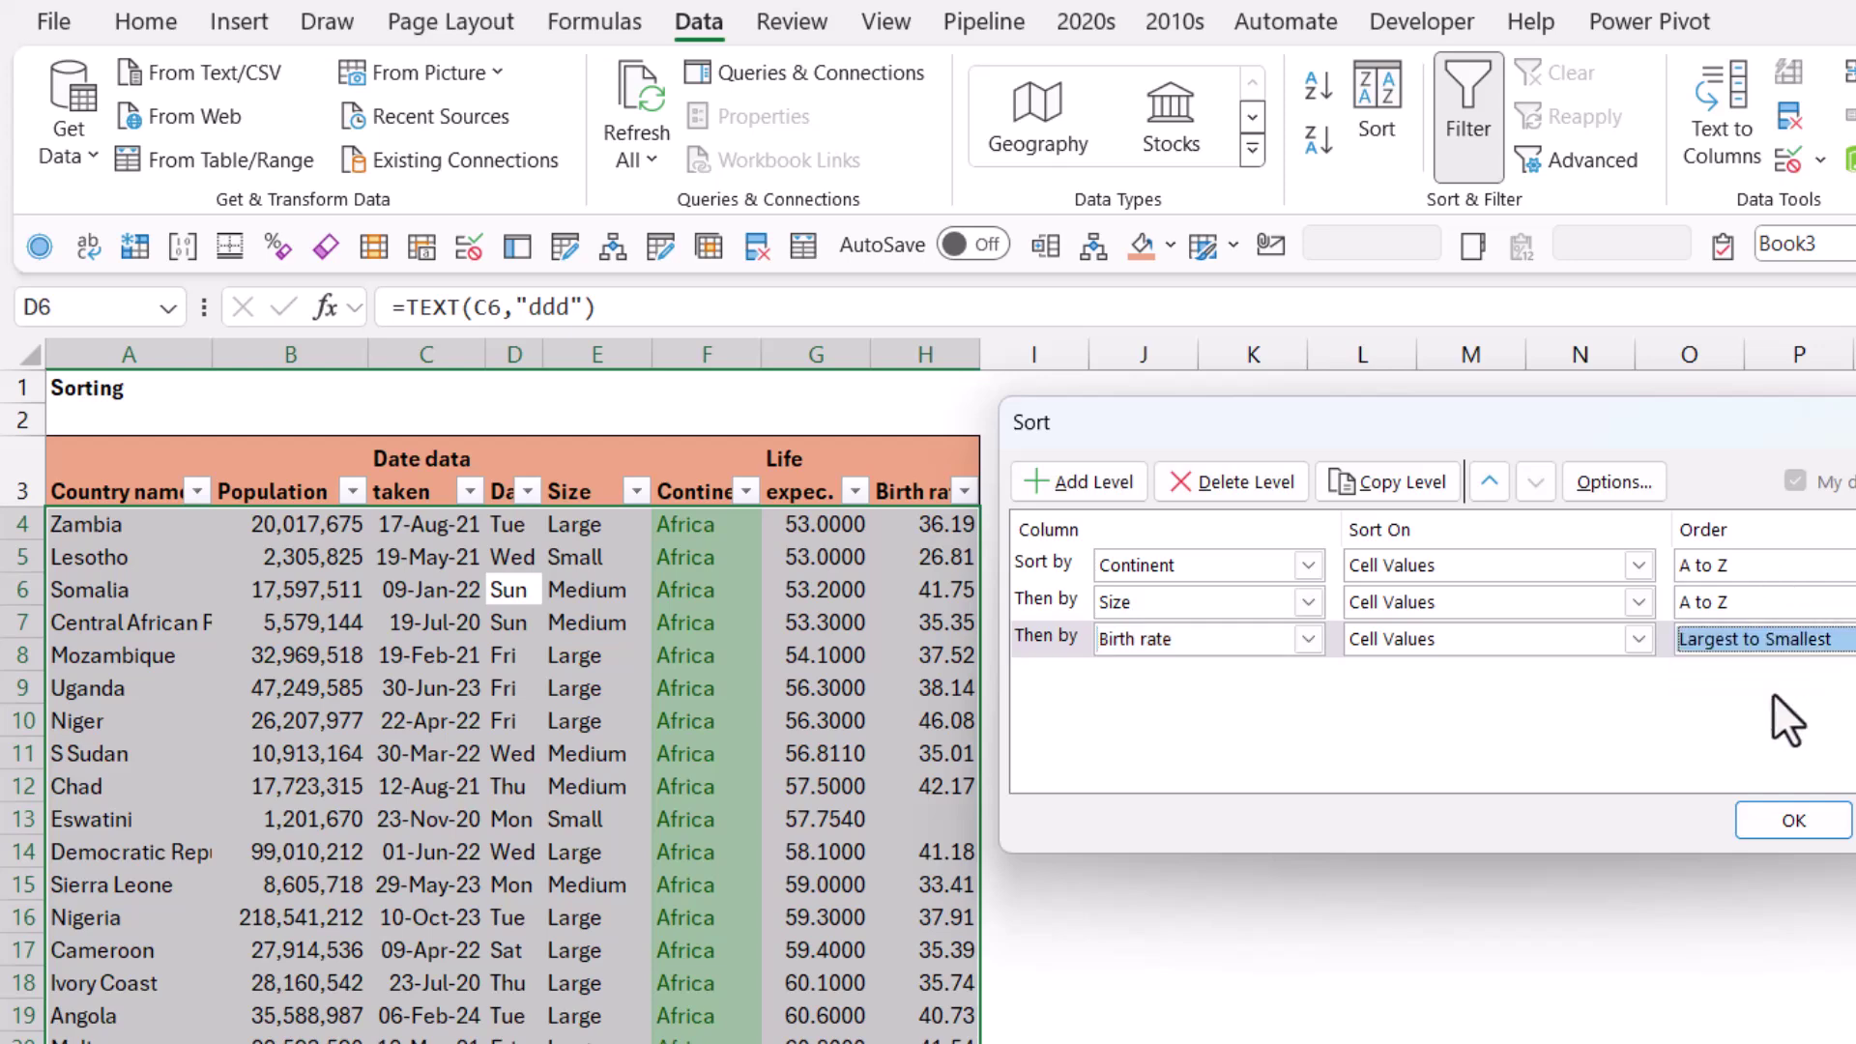
click(1760, 825)
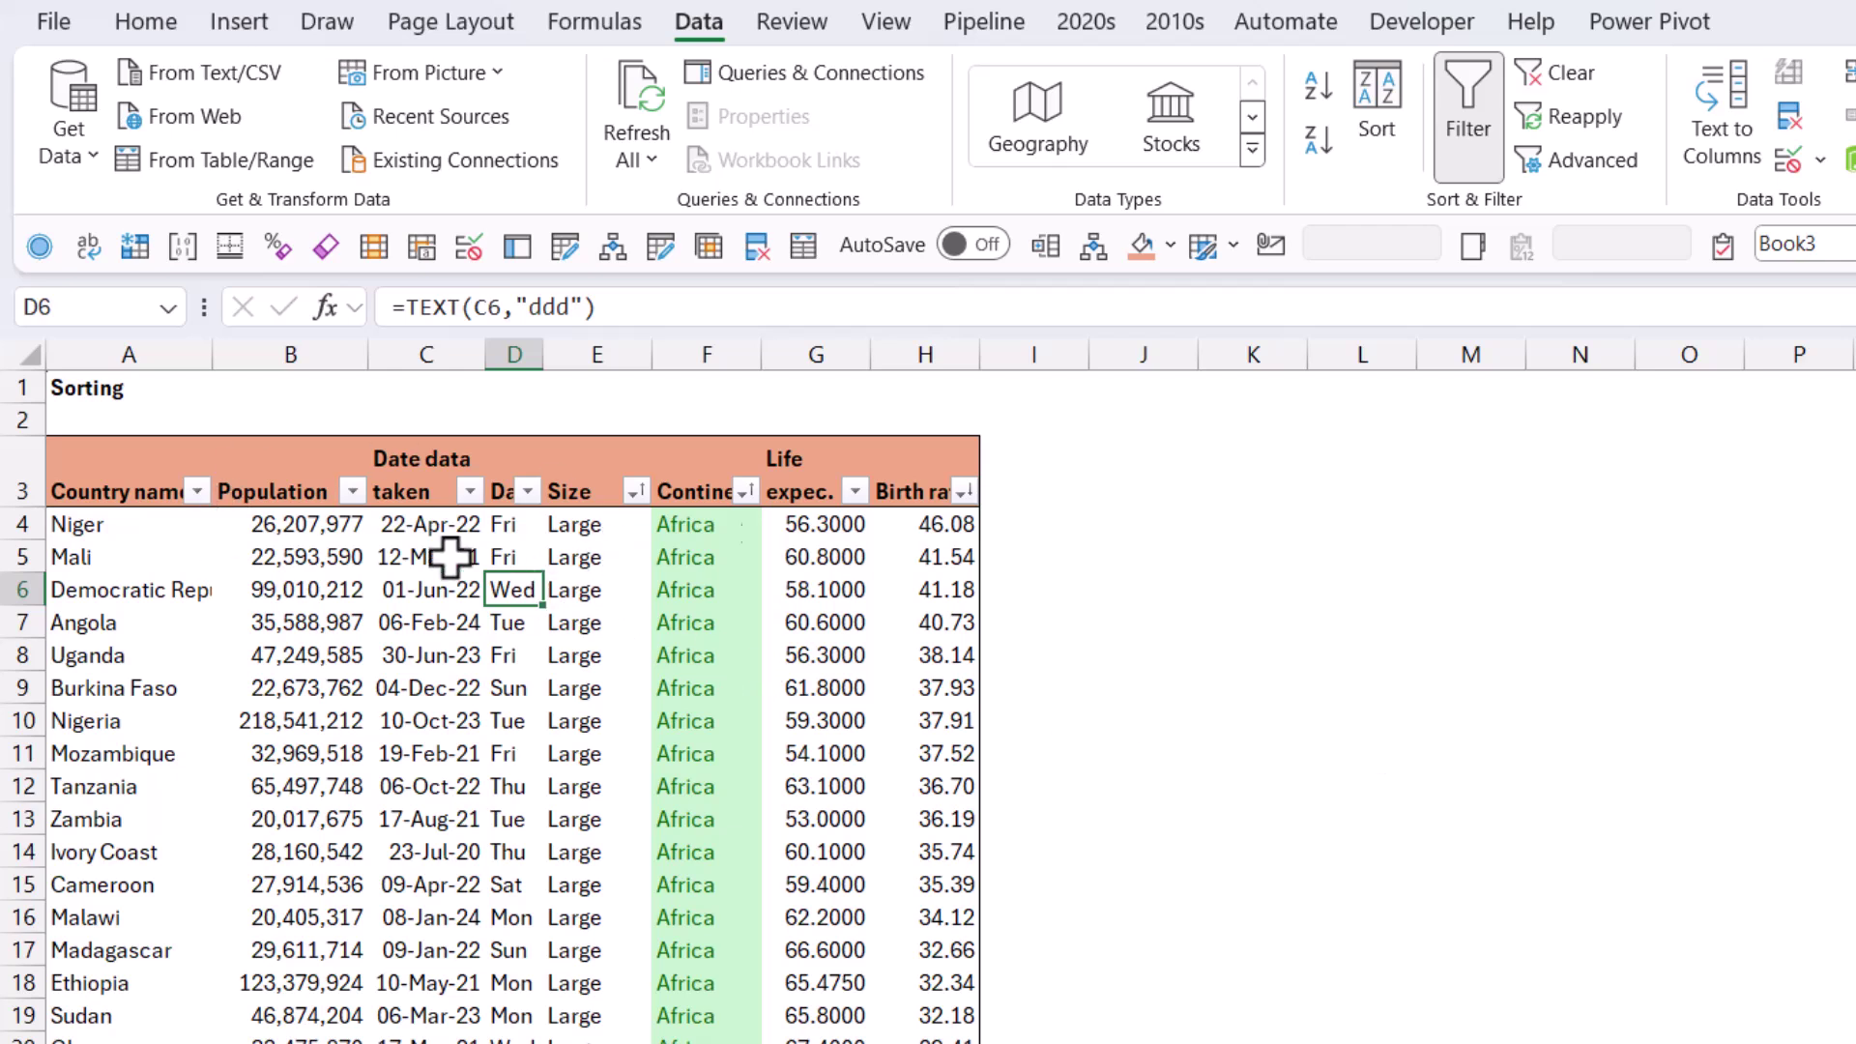
click(934, 489)
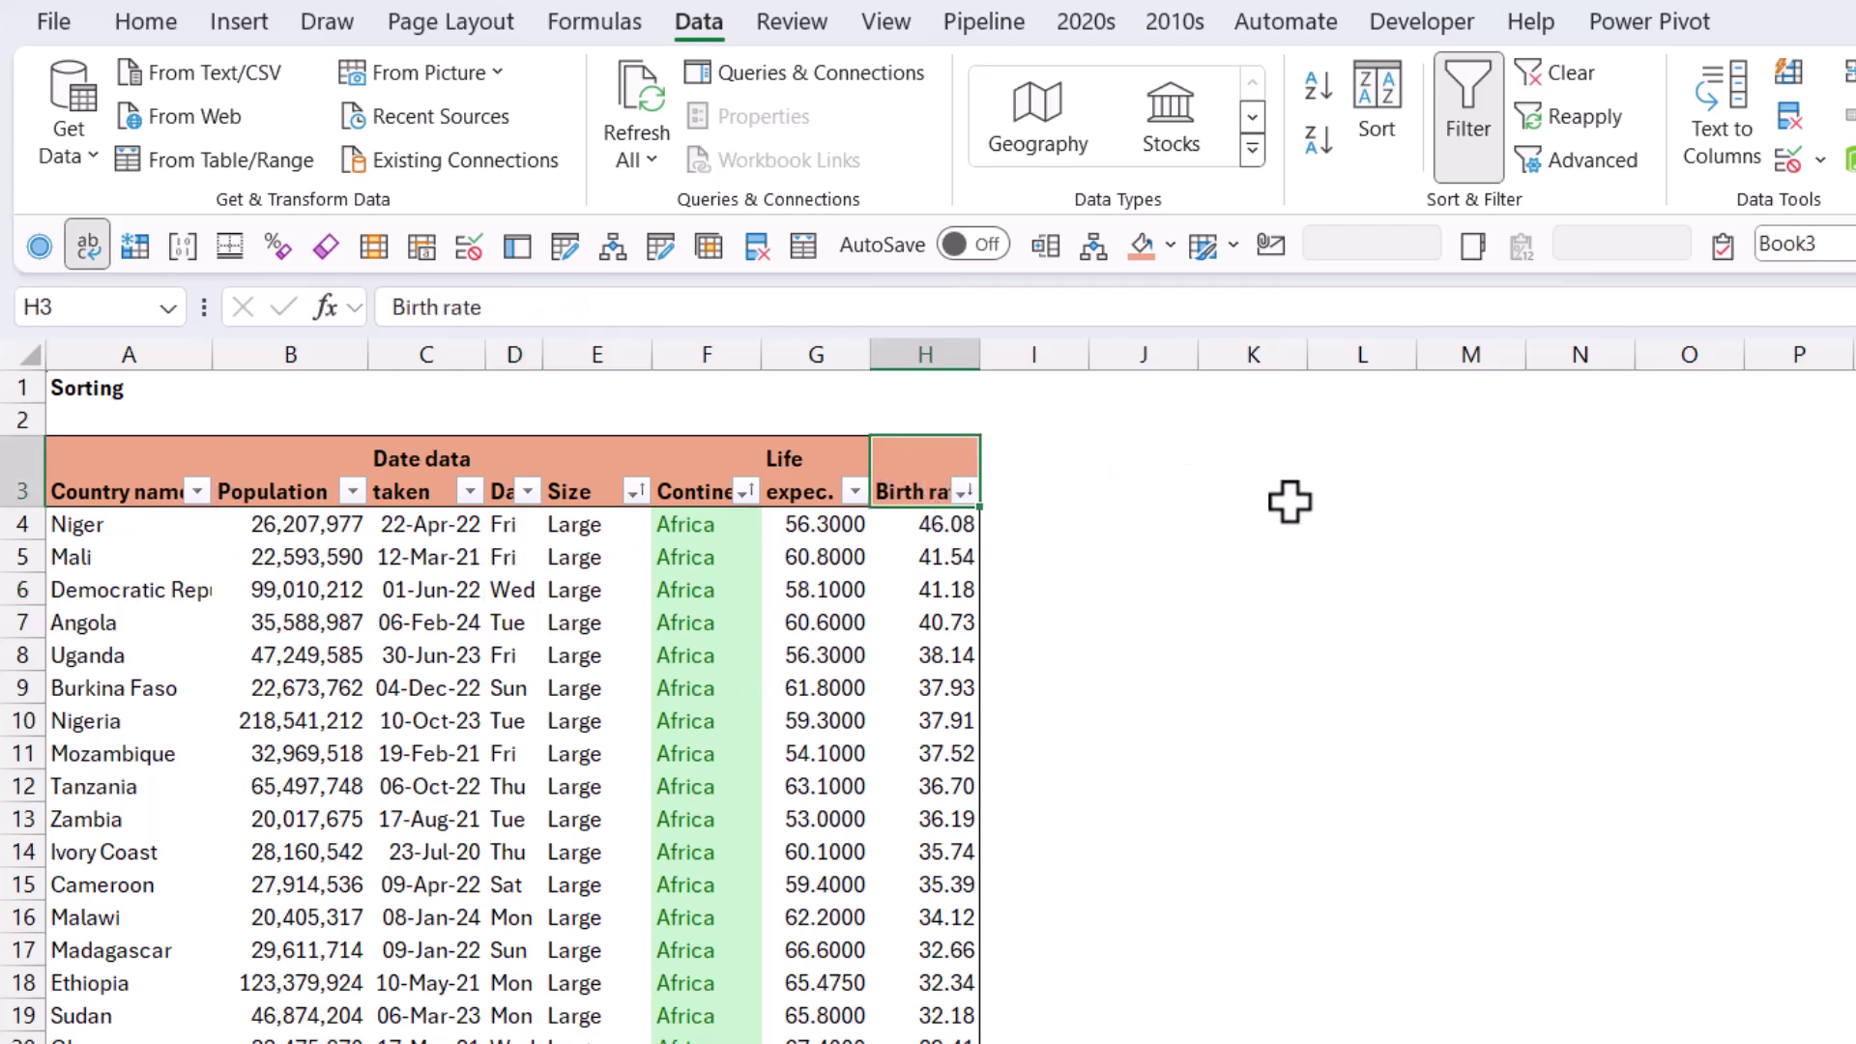
Step: Delete the Birth rate sort level and move Size above Continent, then apply
click(1377, 108)
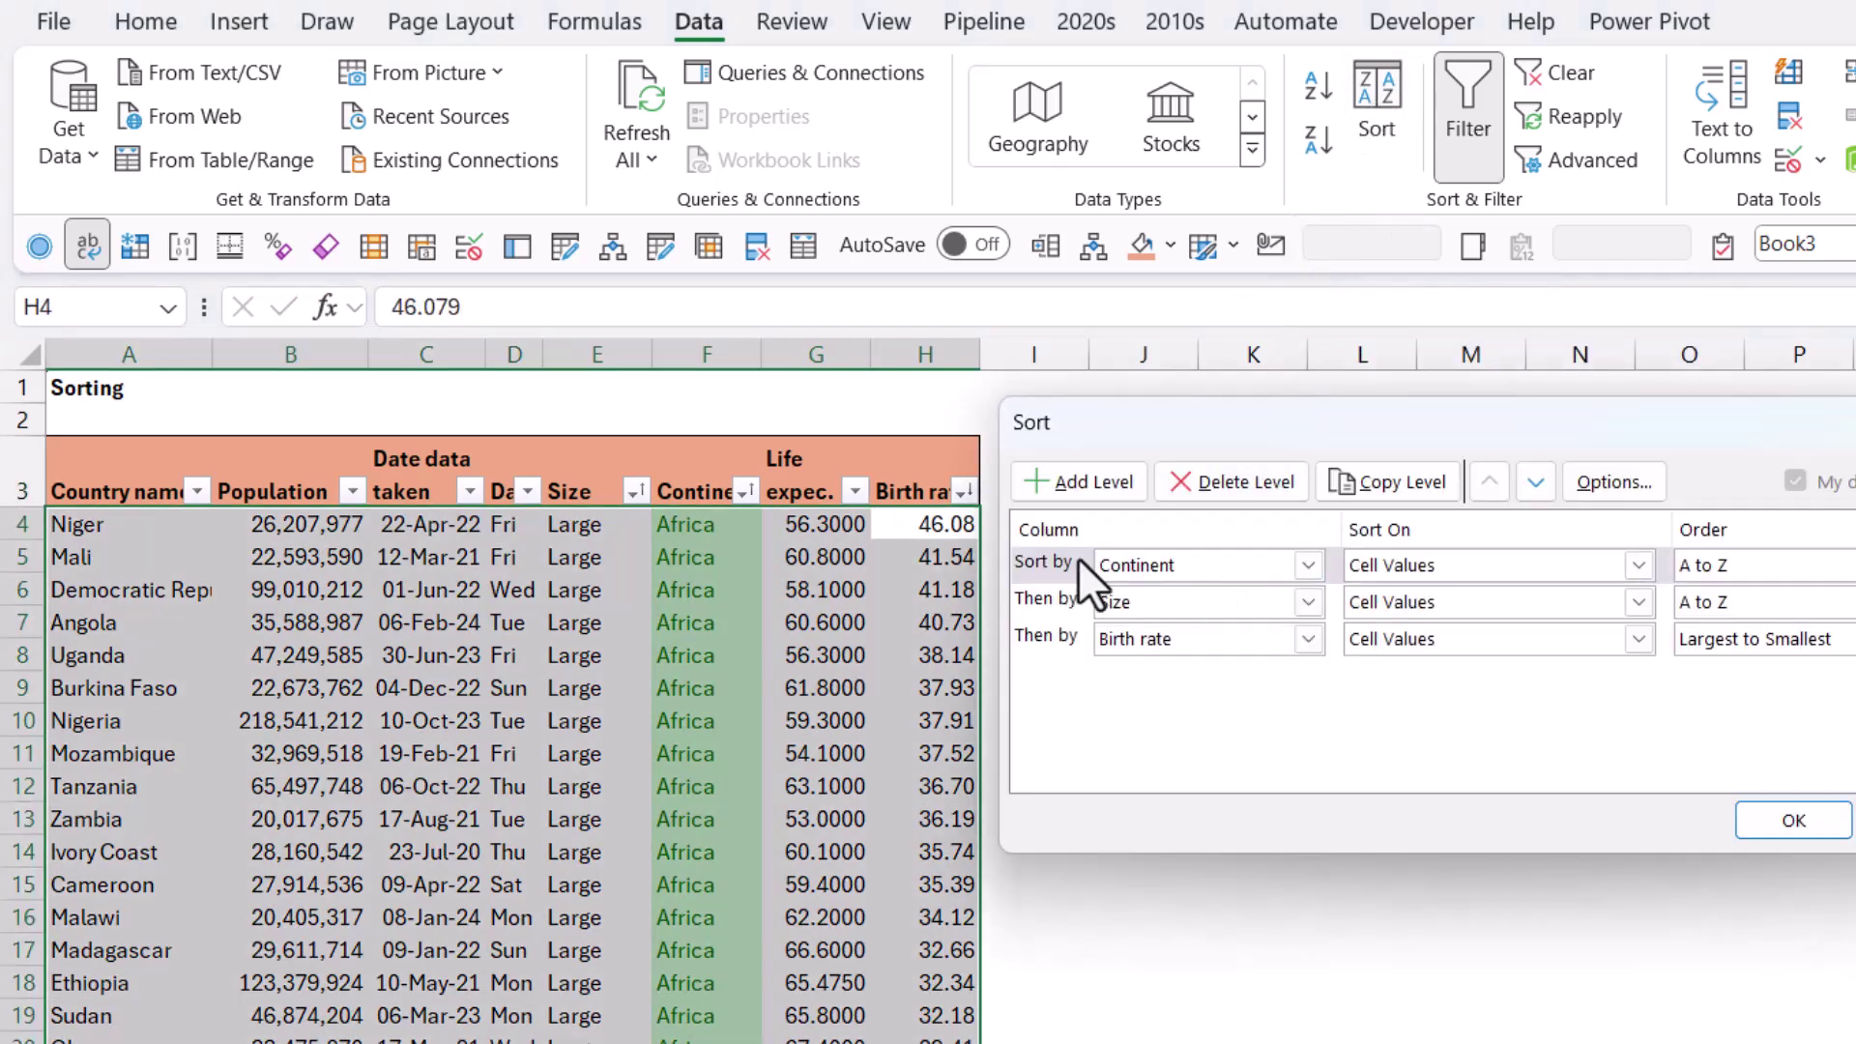
click(1041, 642)
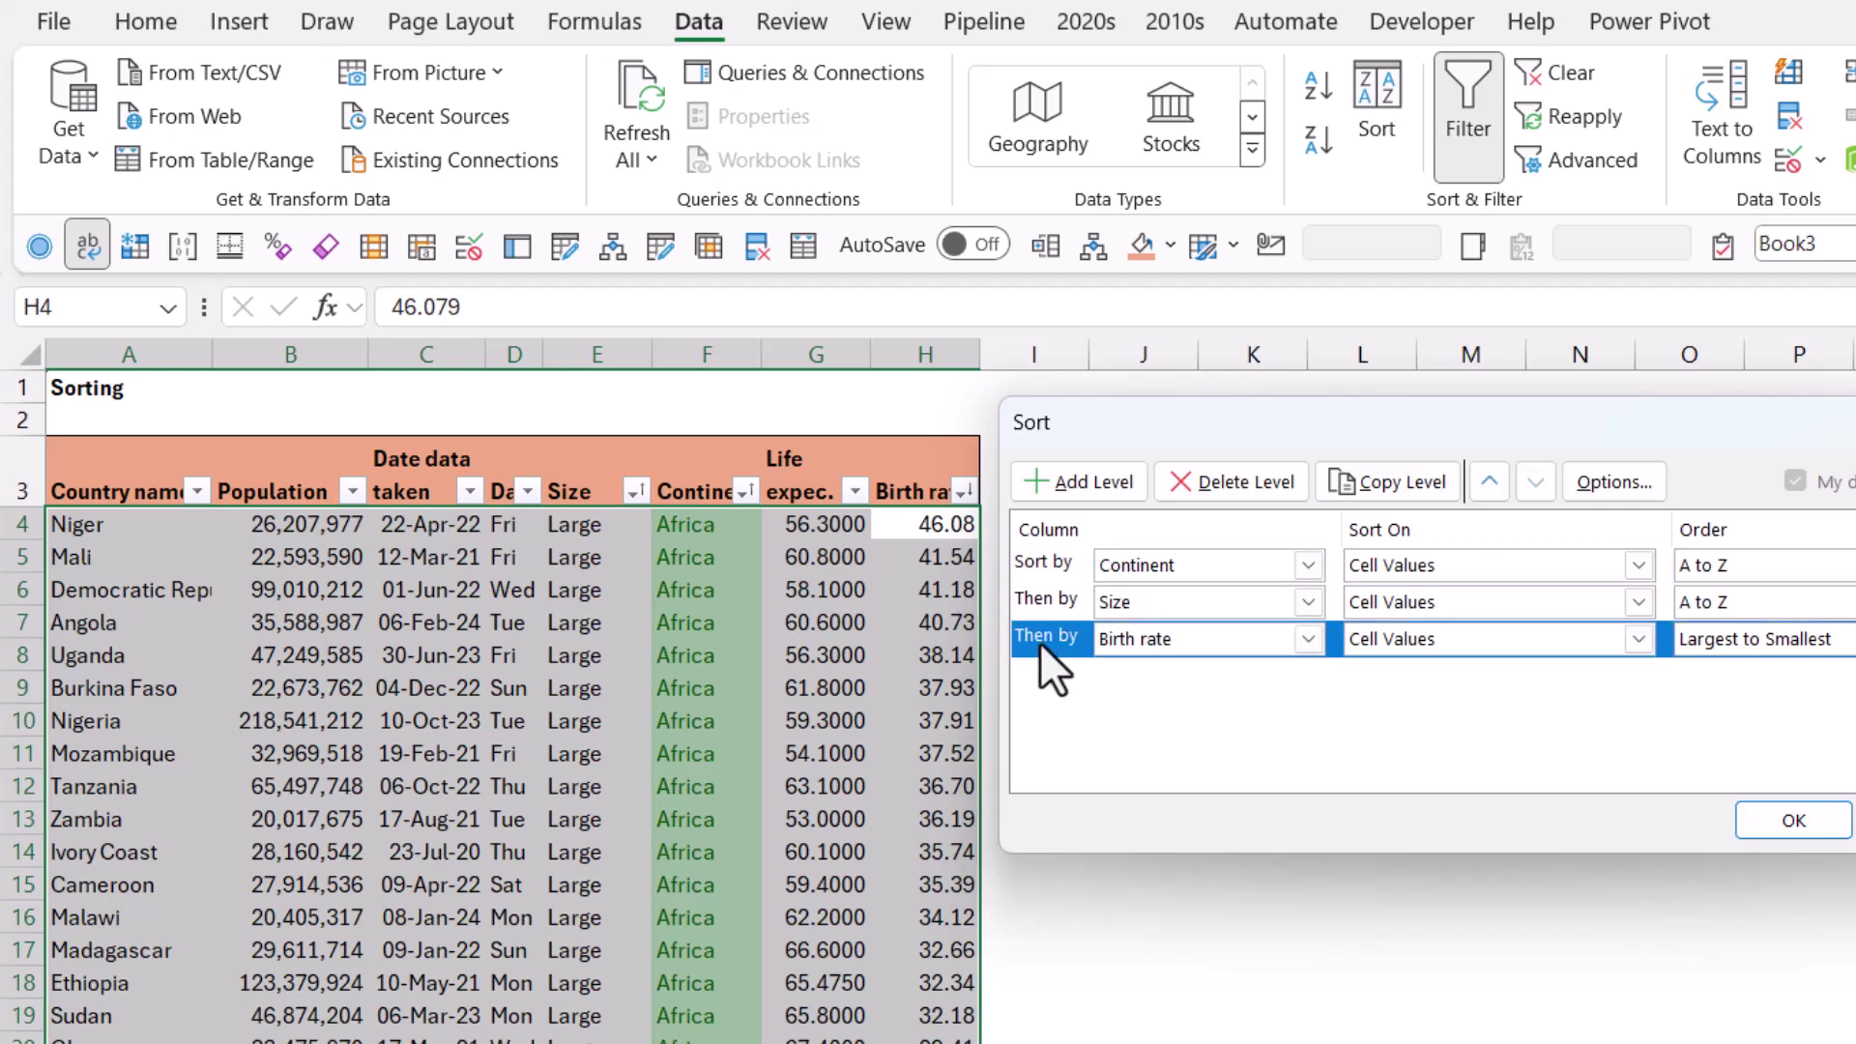
click(1224, 482)
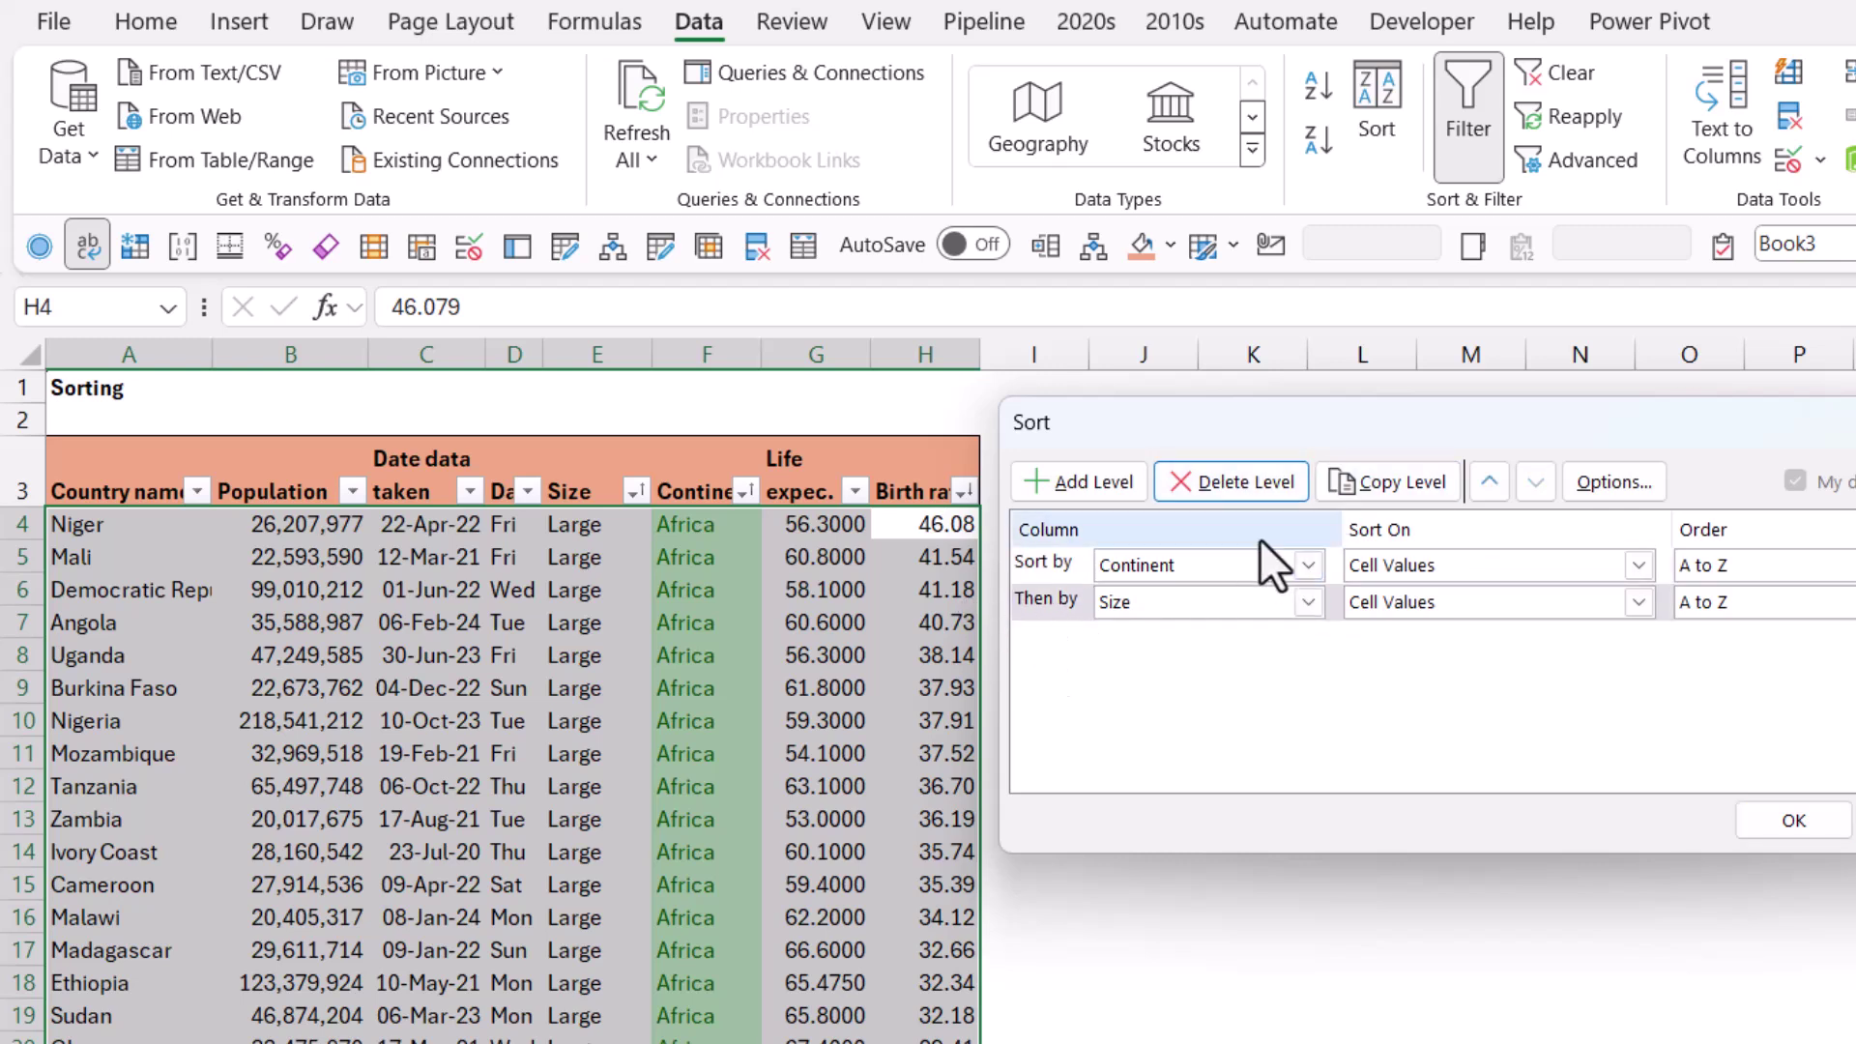
click(1069, 601)
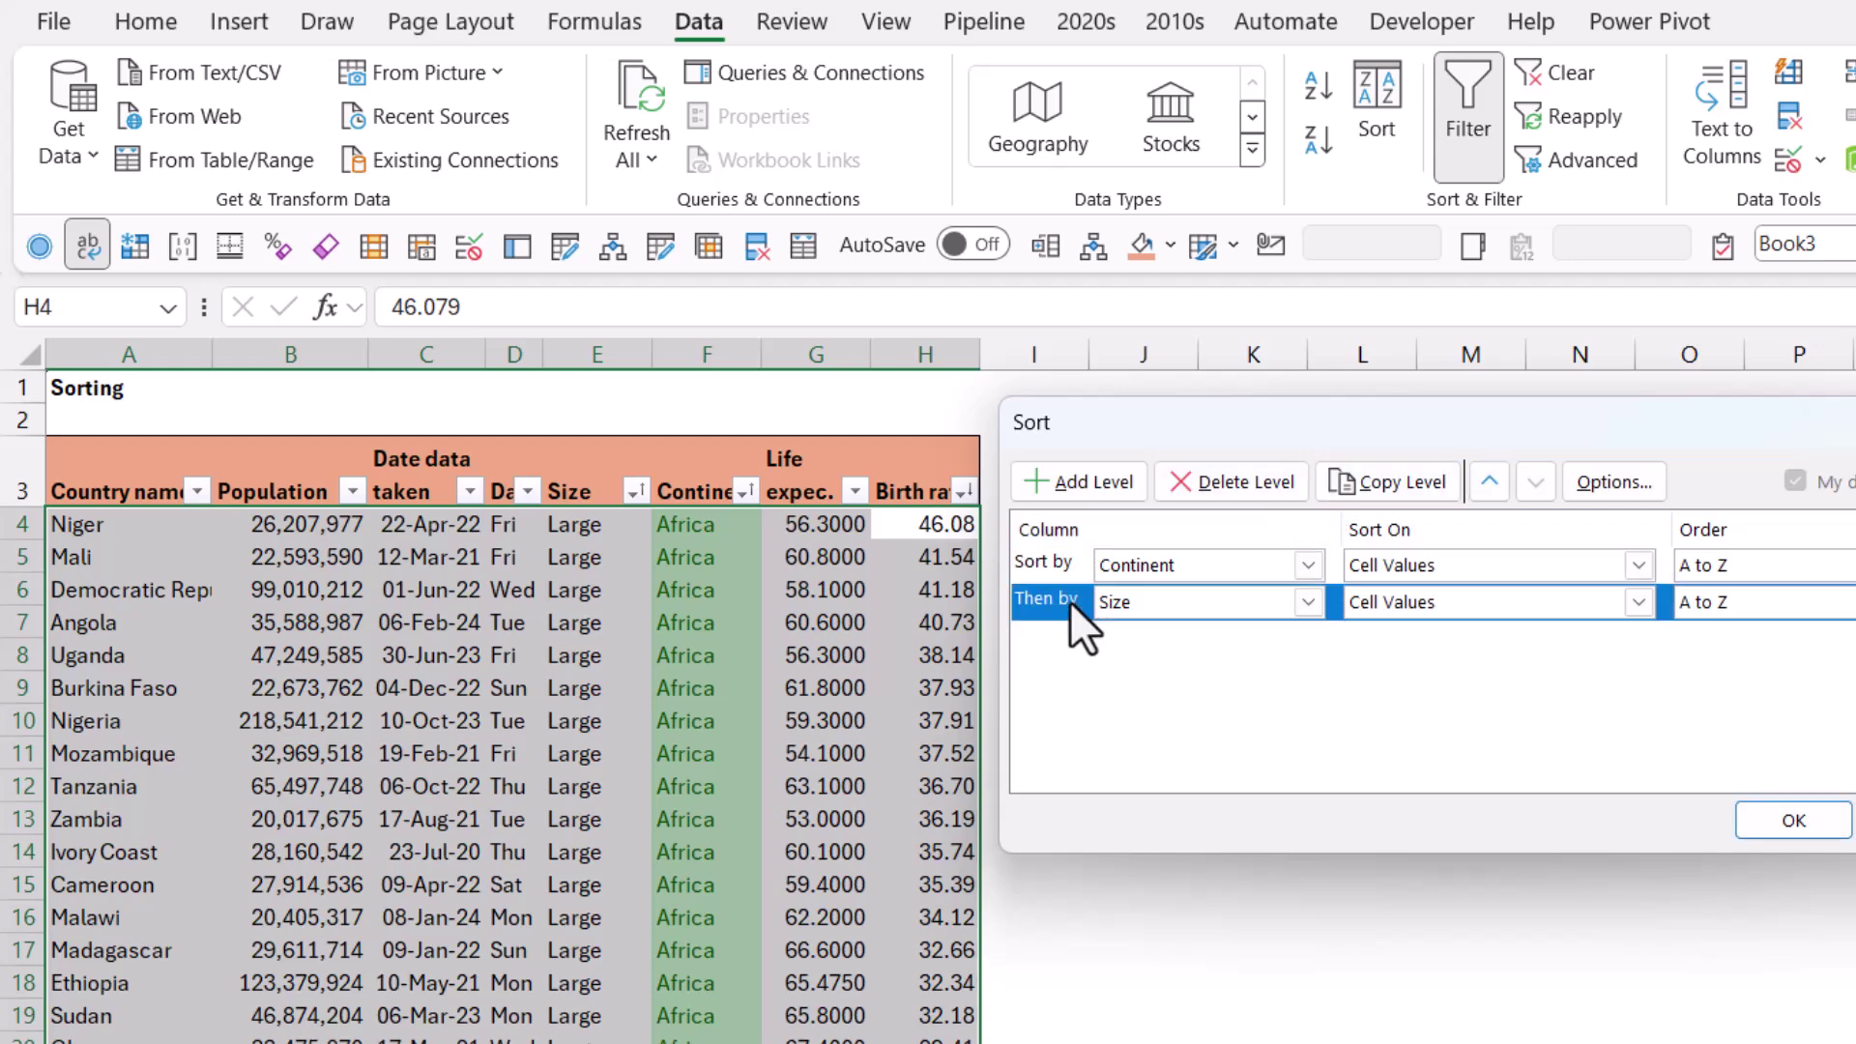
click(1489, 482)
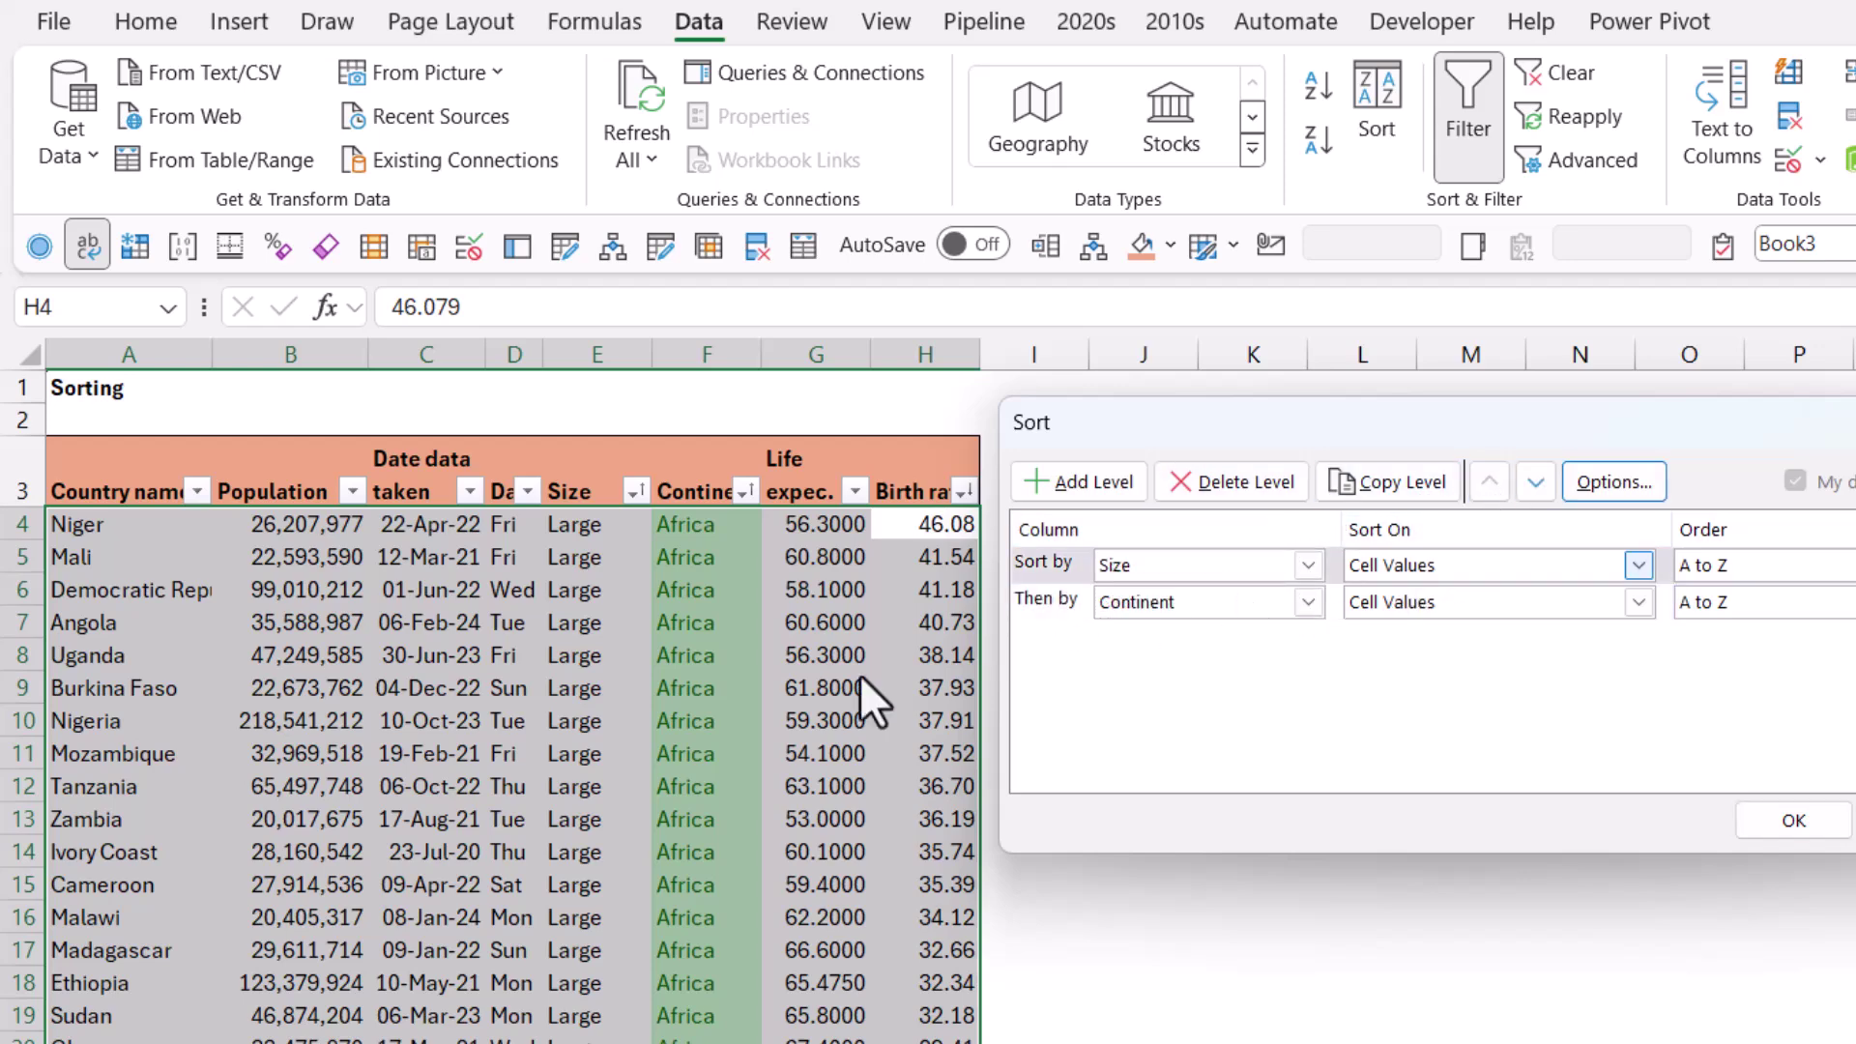
key(Return)
click(596, 622)
click(501, 530)
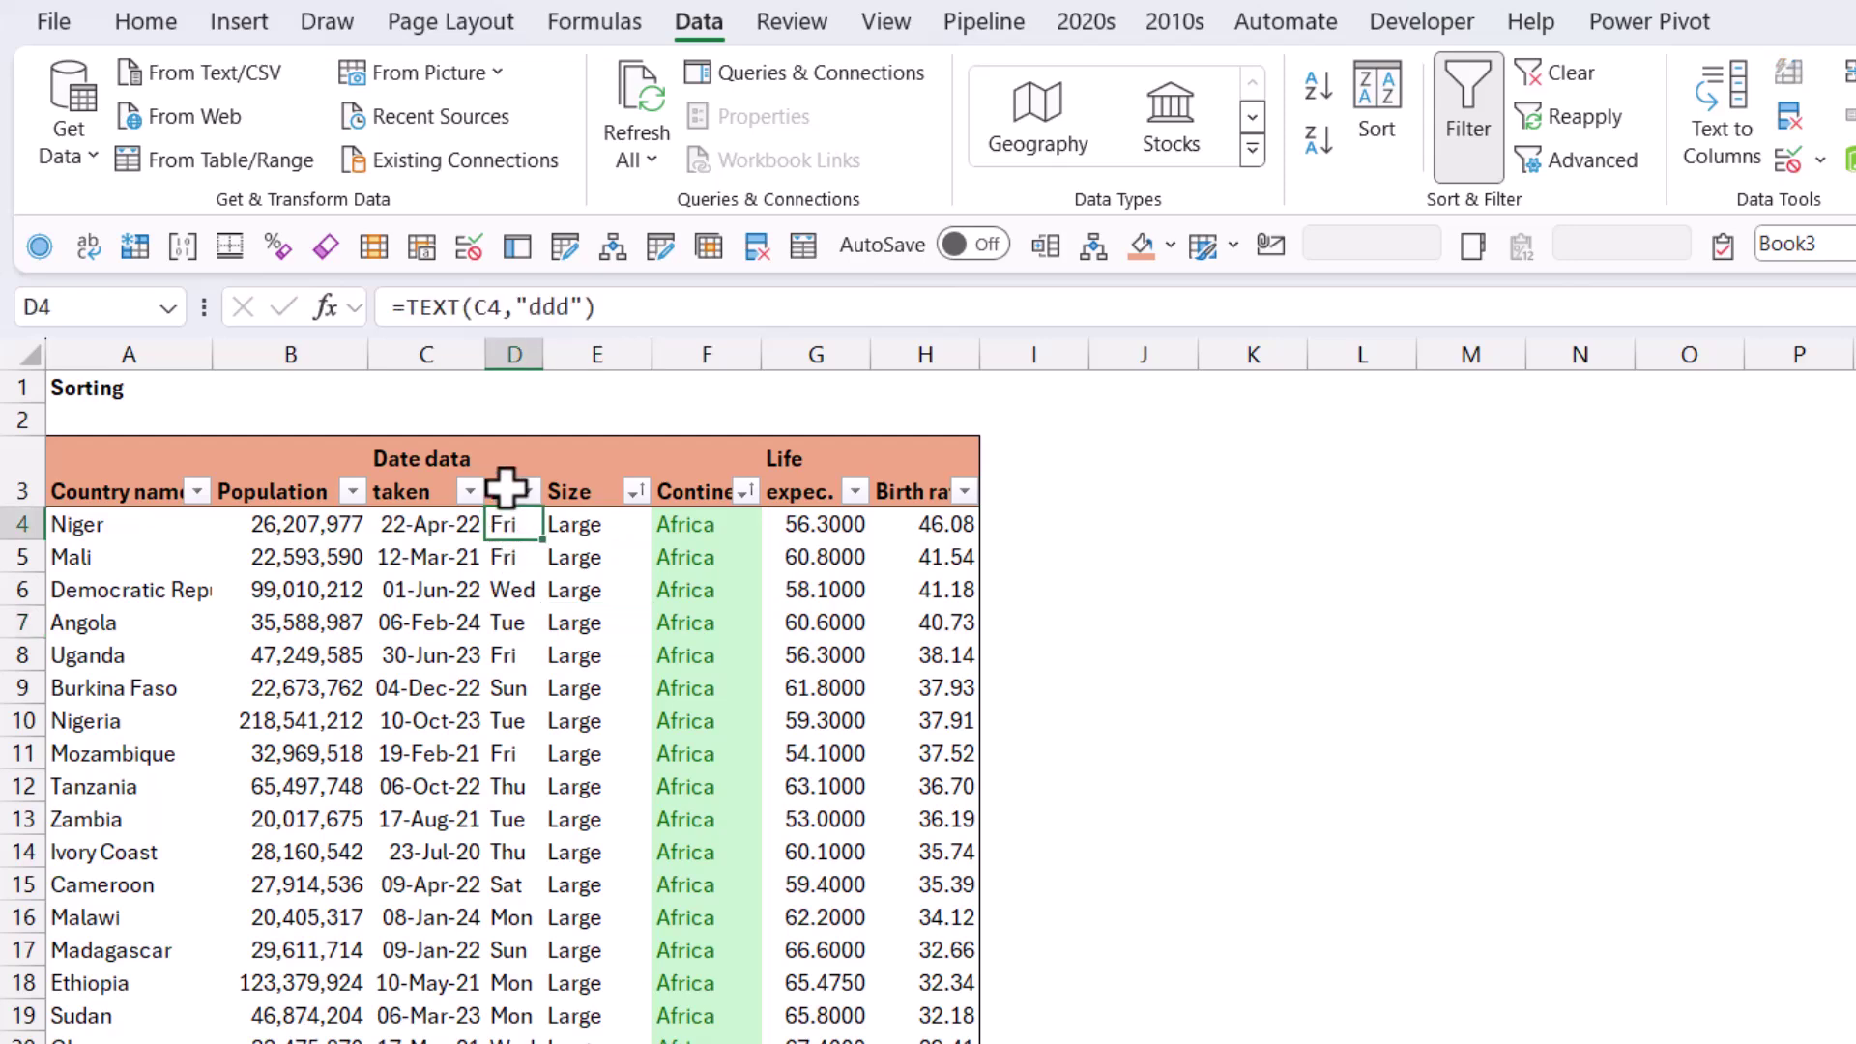
Step: Add a new sort level on the Day column
click(502, 456)
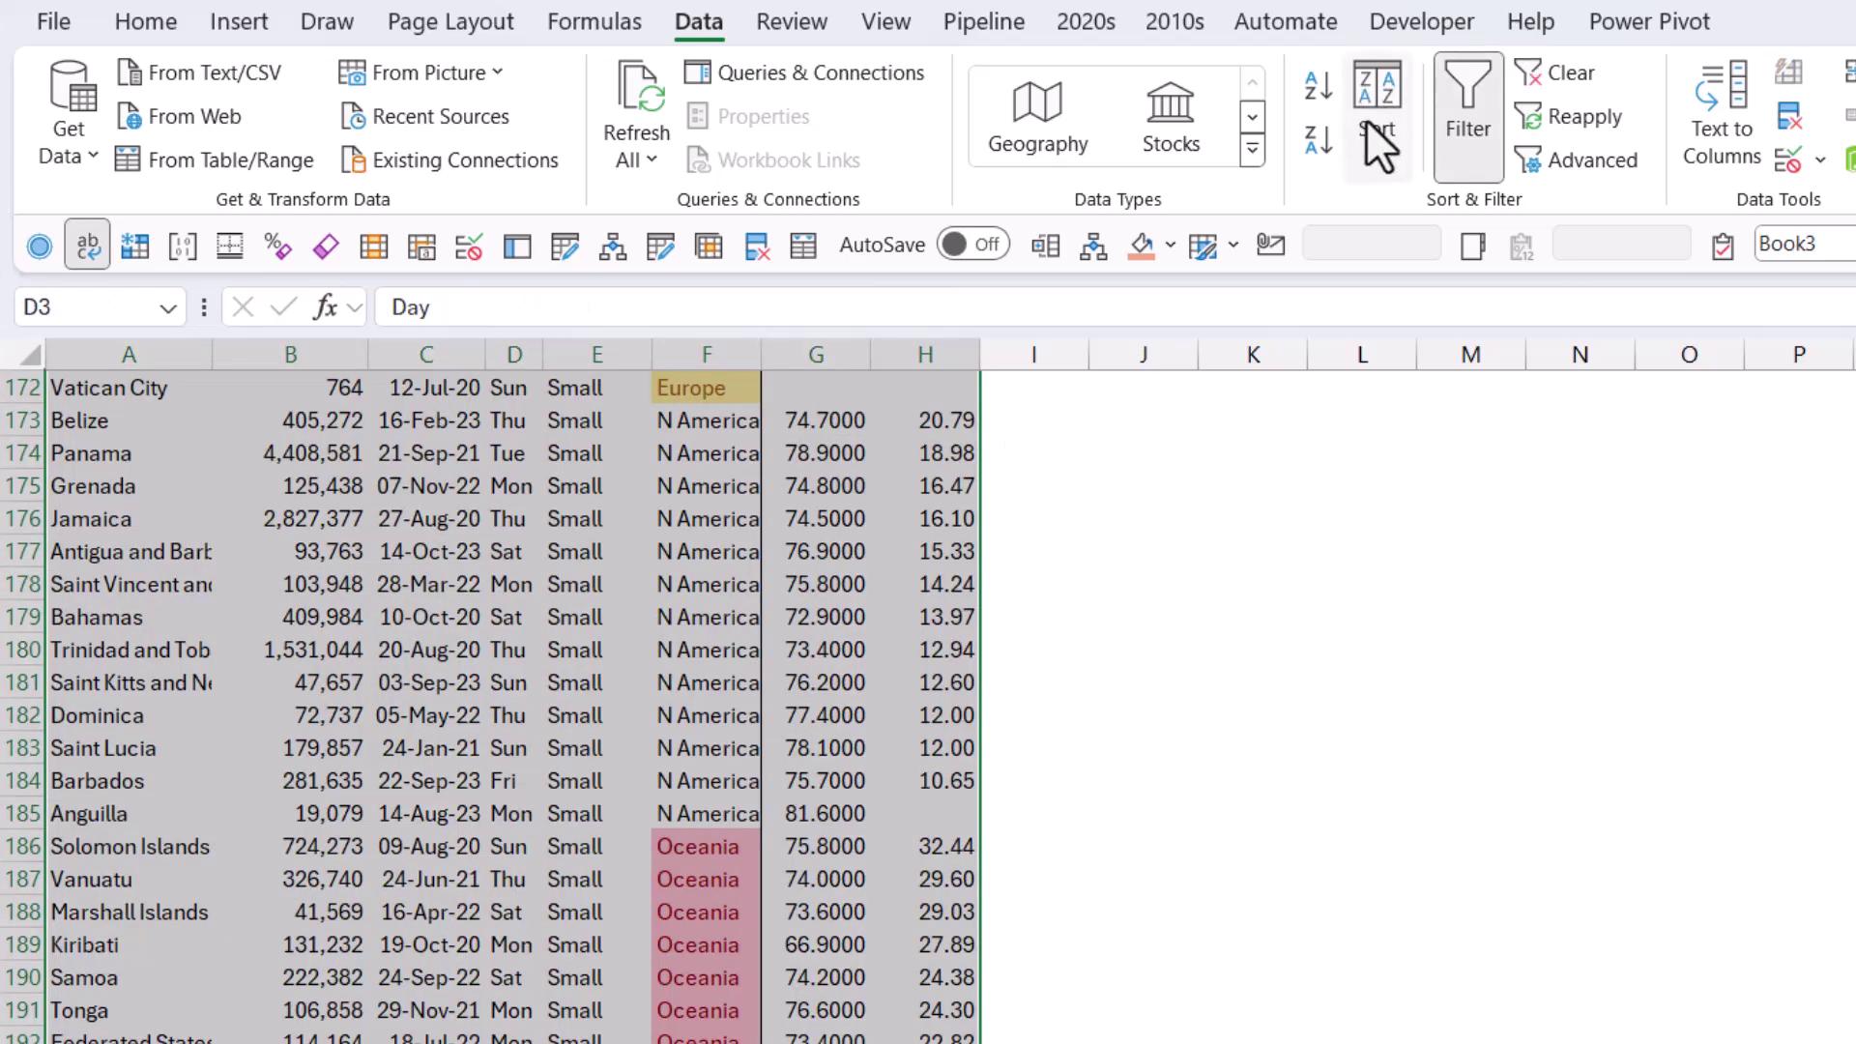
click(1377, 116)
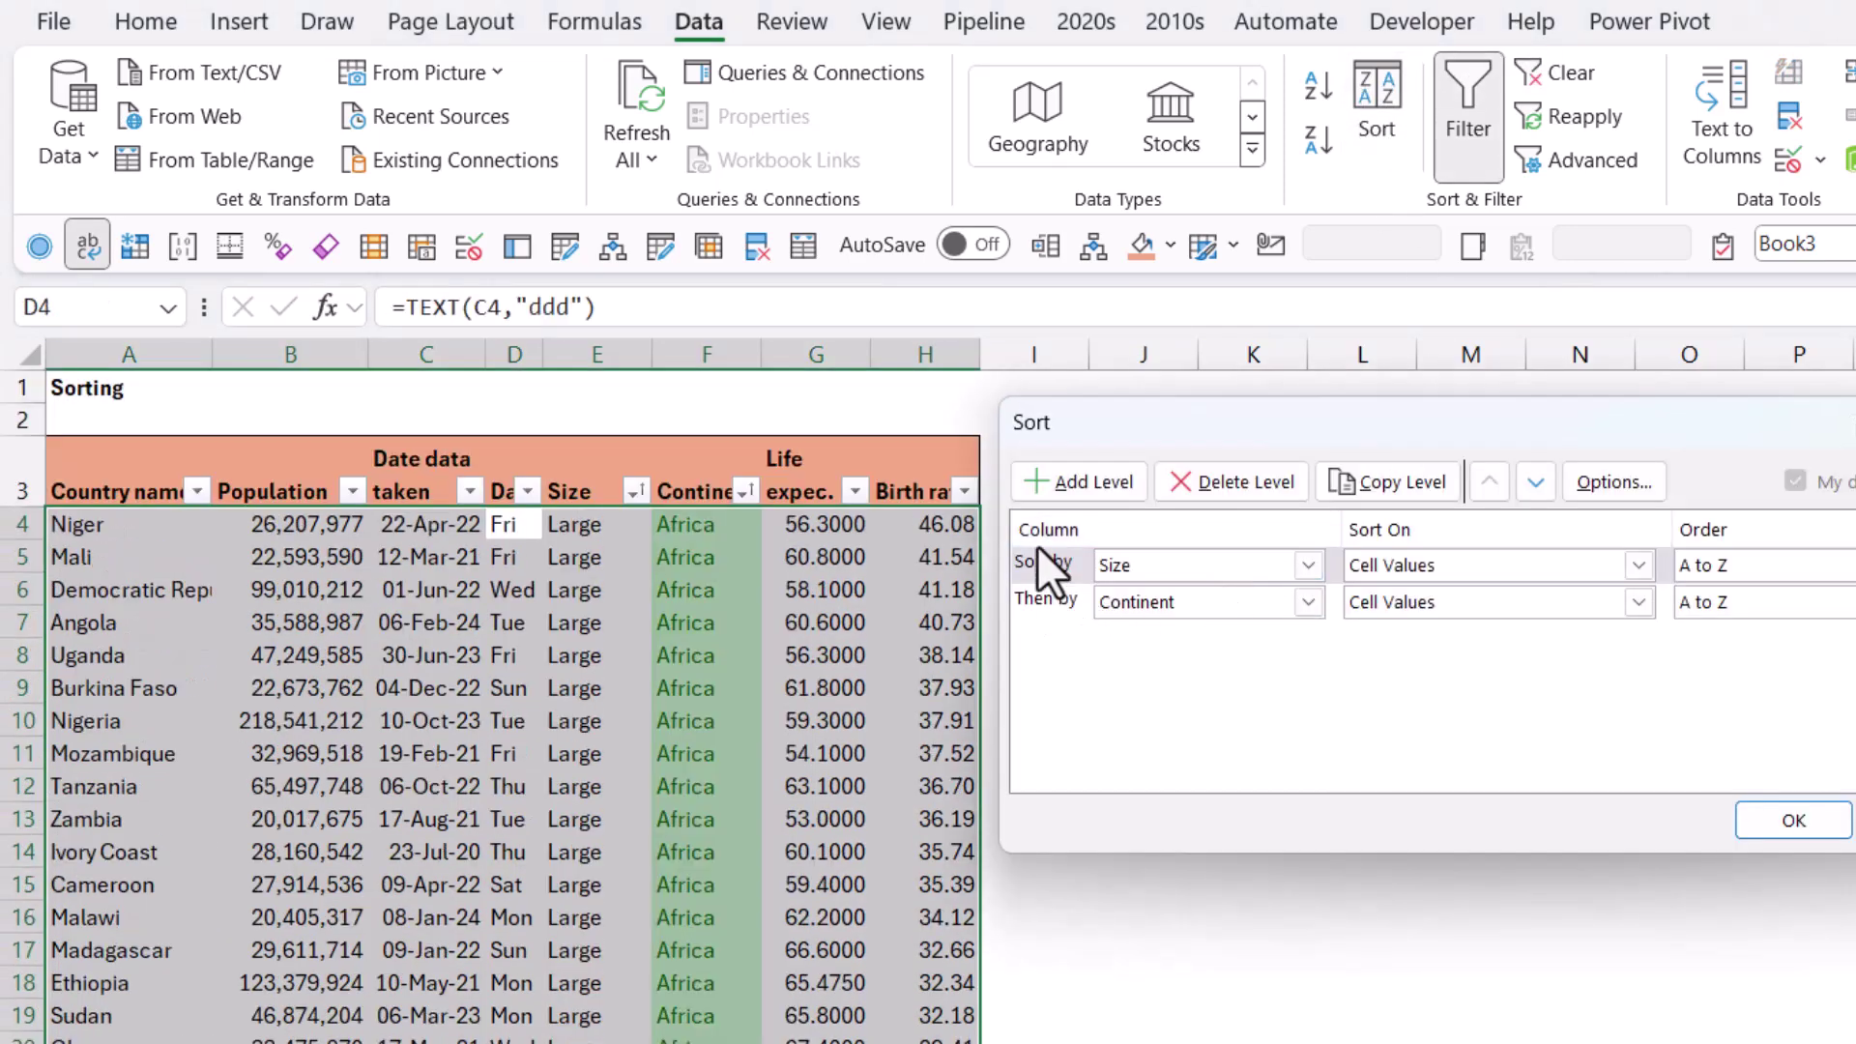
click(1073, 496)
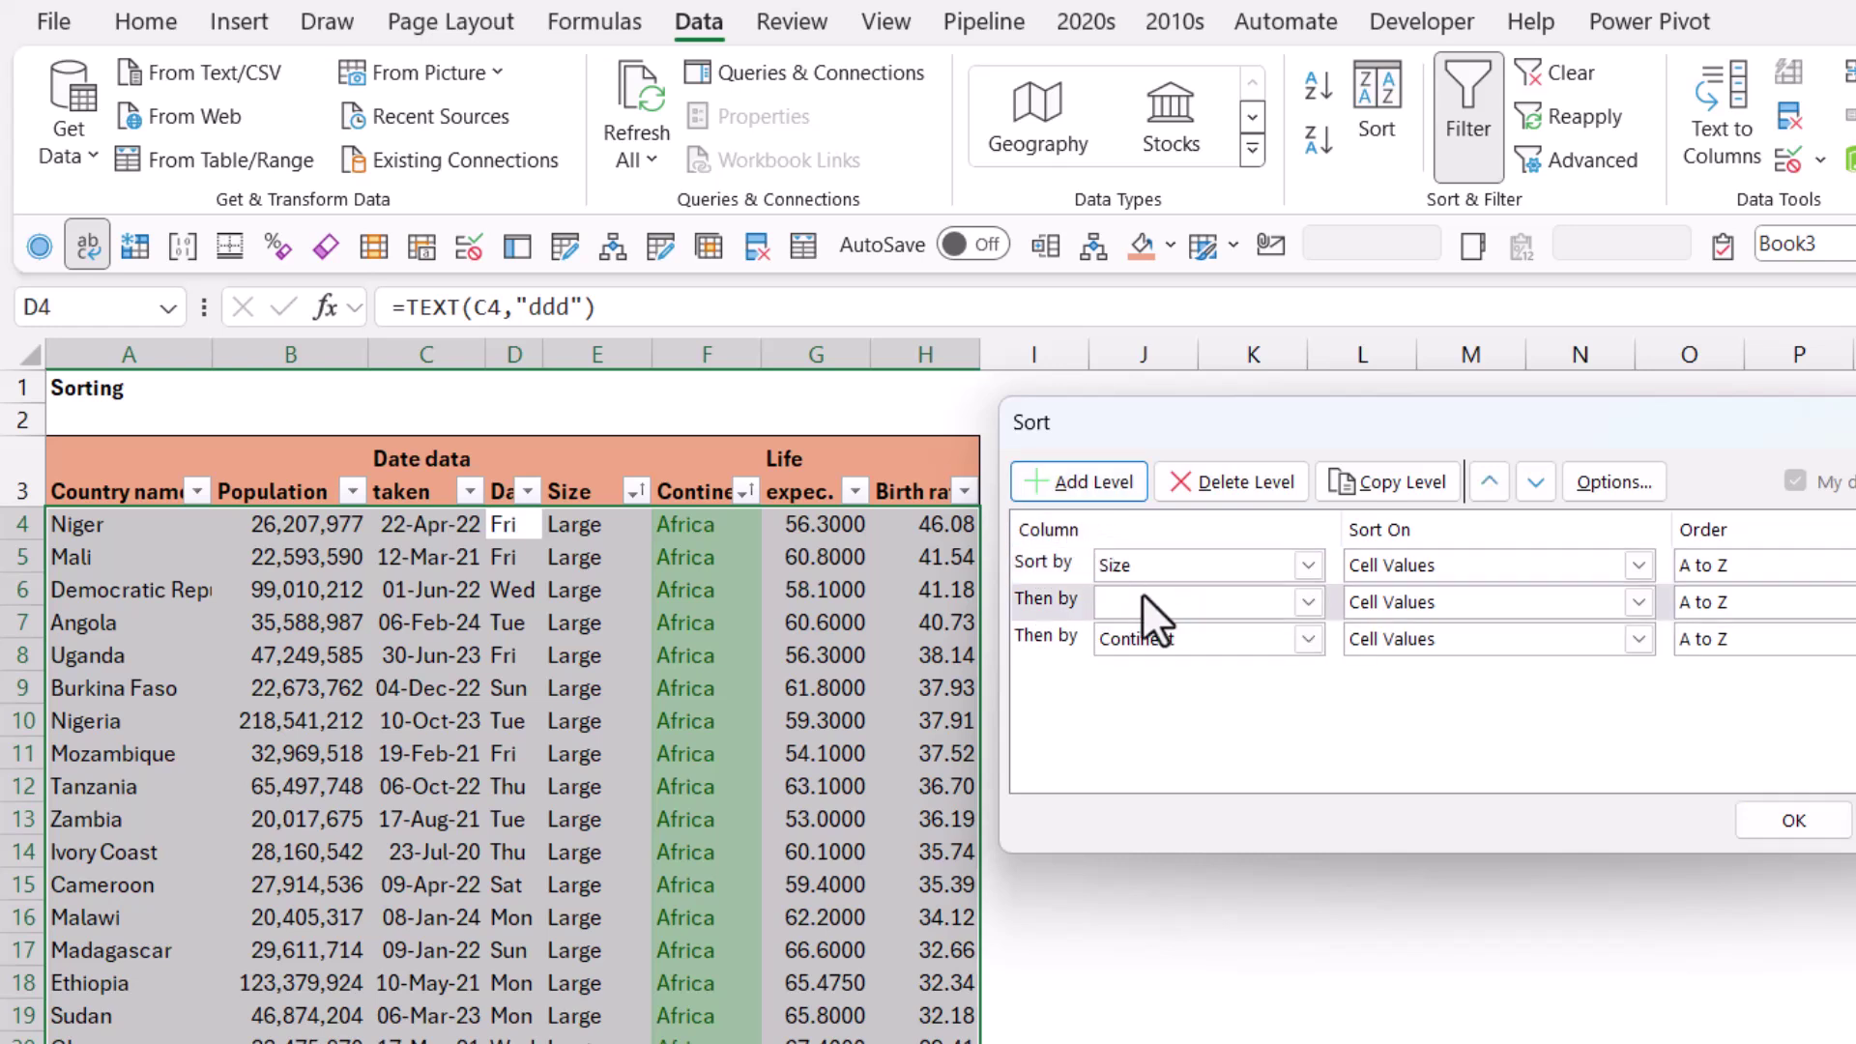
click(1041, 601)
click(1249, 602)
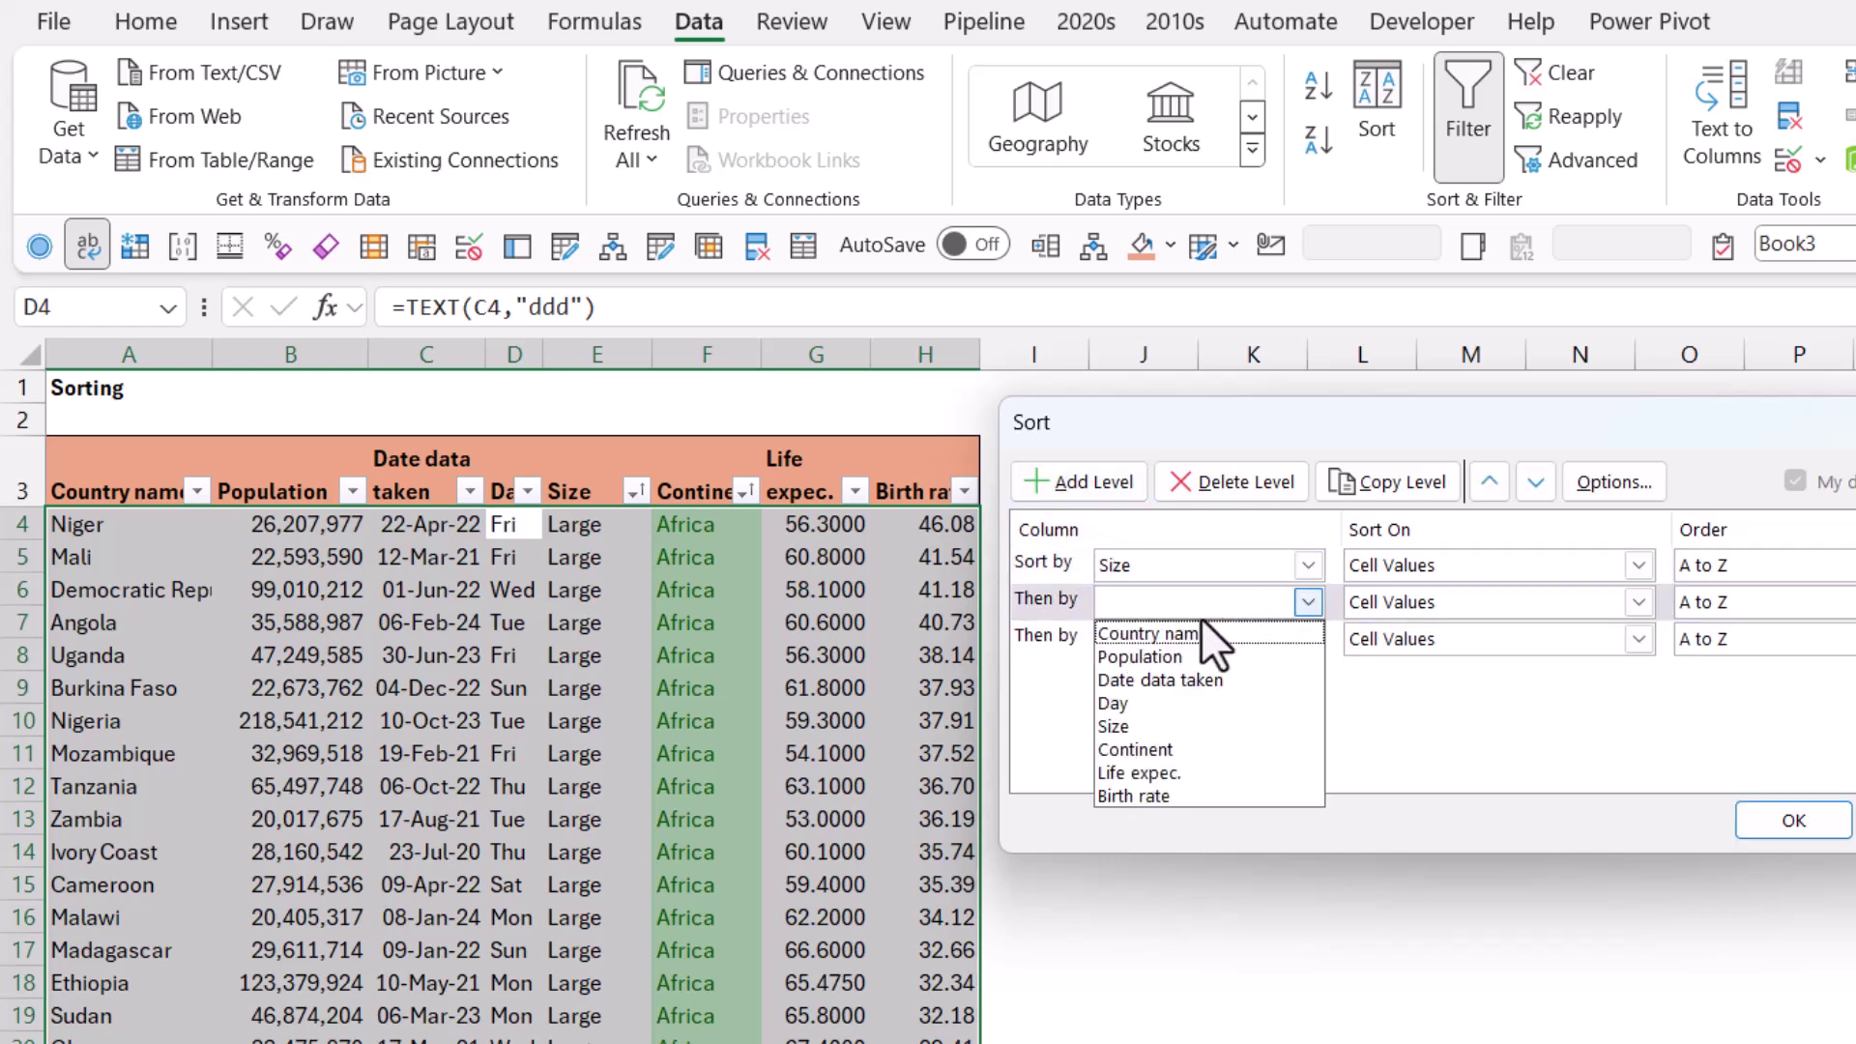
click(1176, 702)
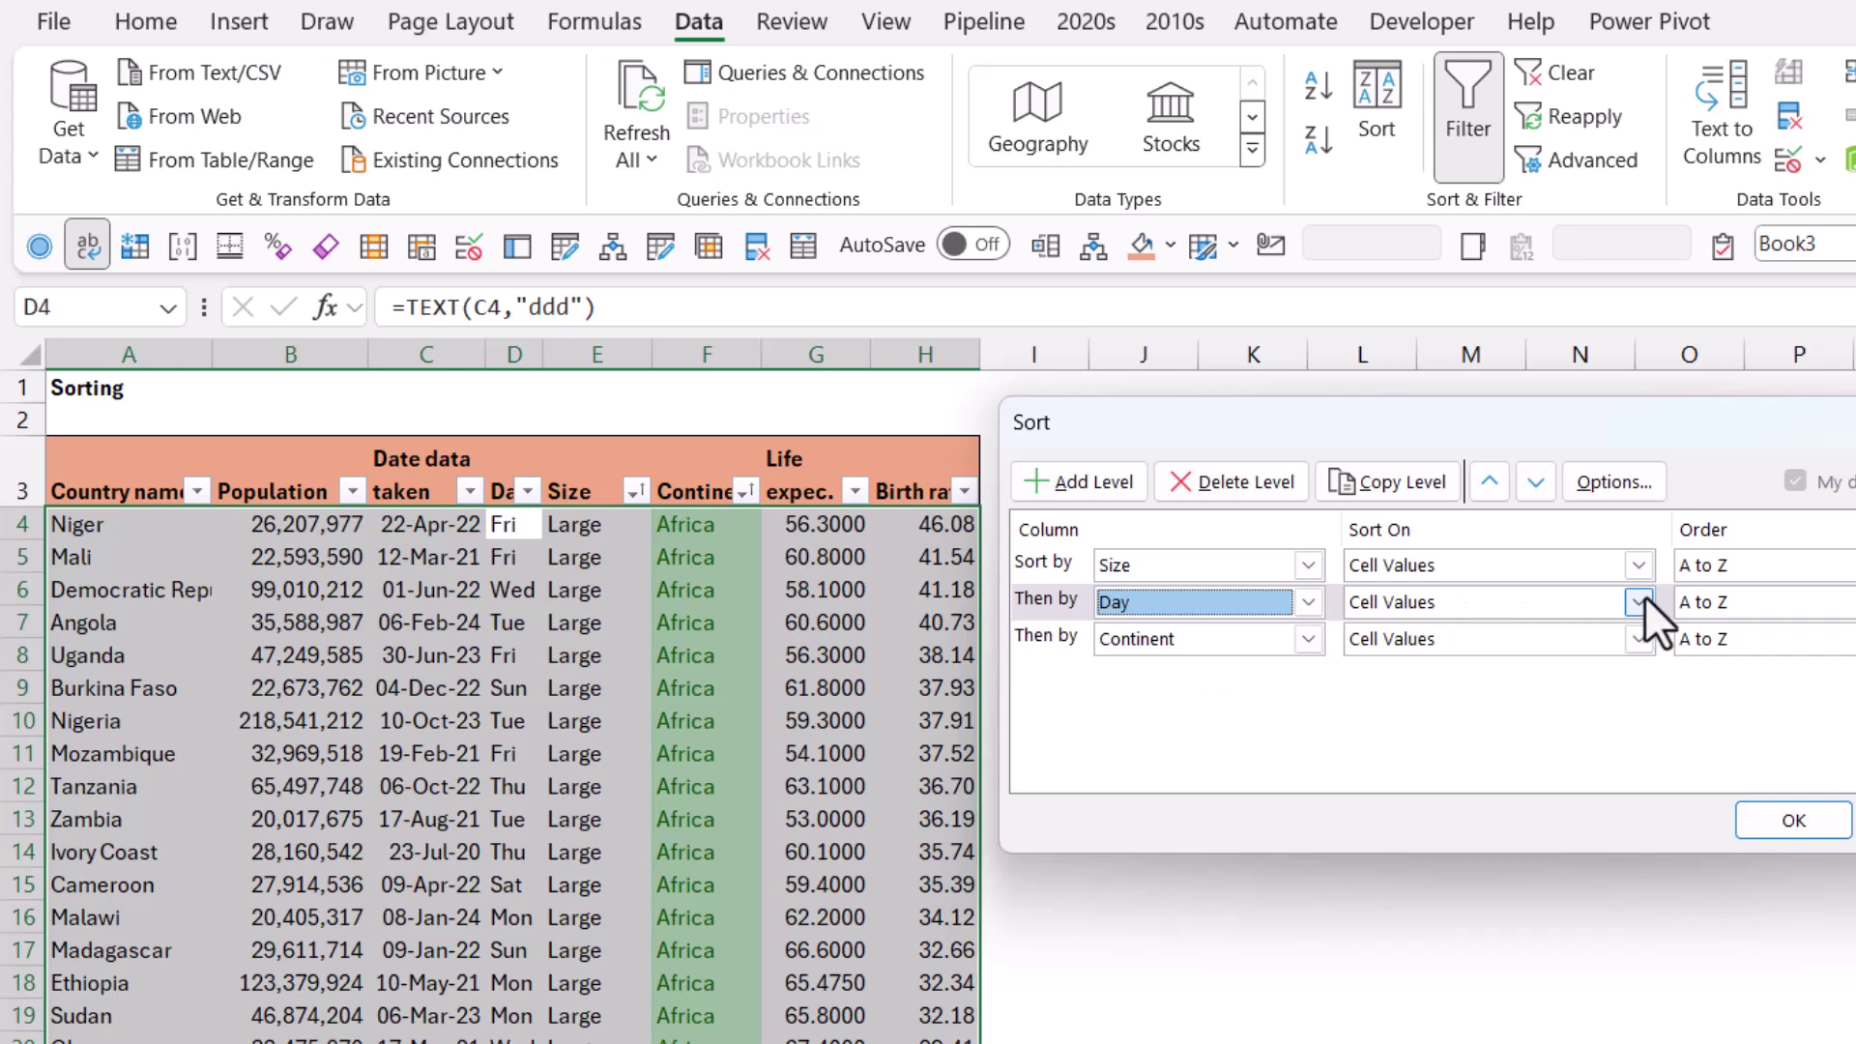
Step: Order the Day level by the Mon, Tue, Wed… custom list and apply the sort
click(1715, 602)
click(1740, 679)
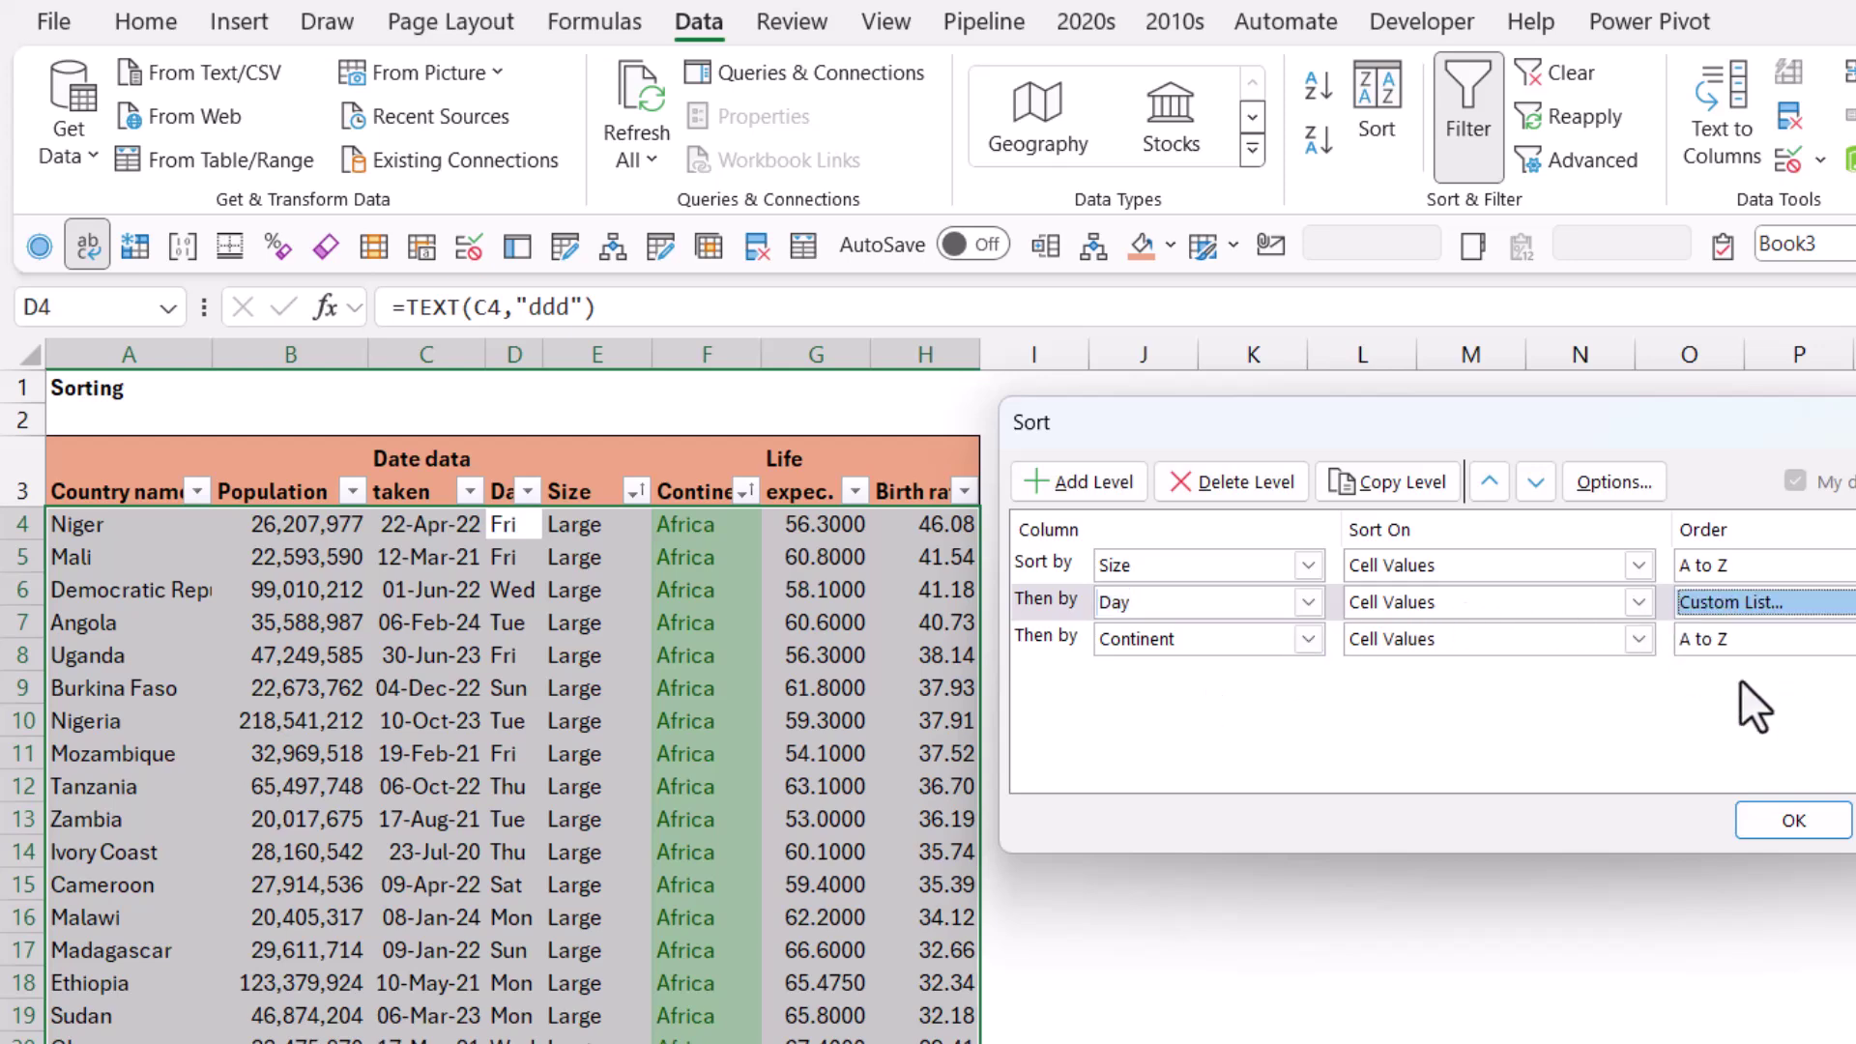
click(1199, 450)
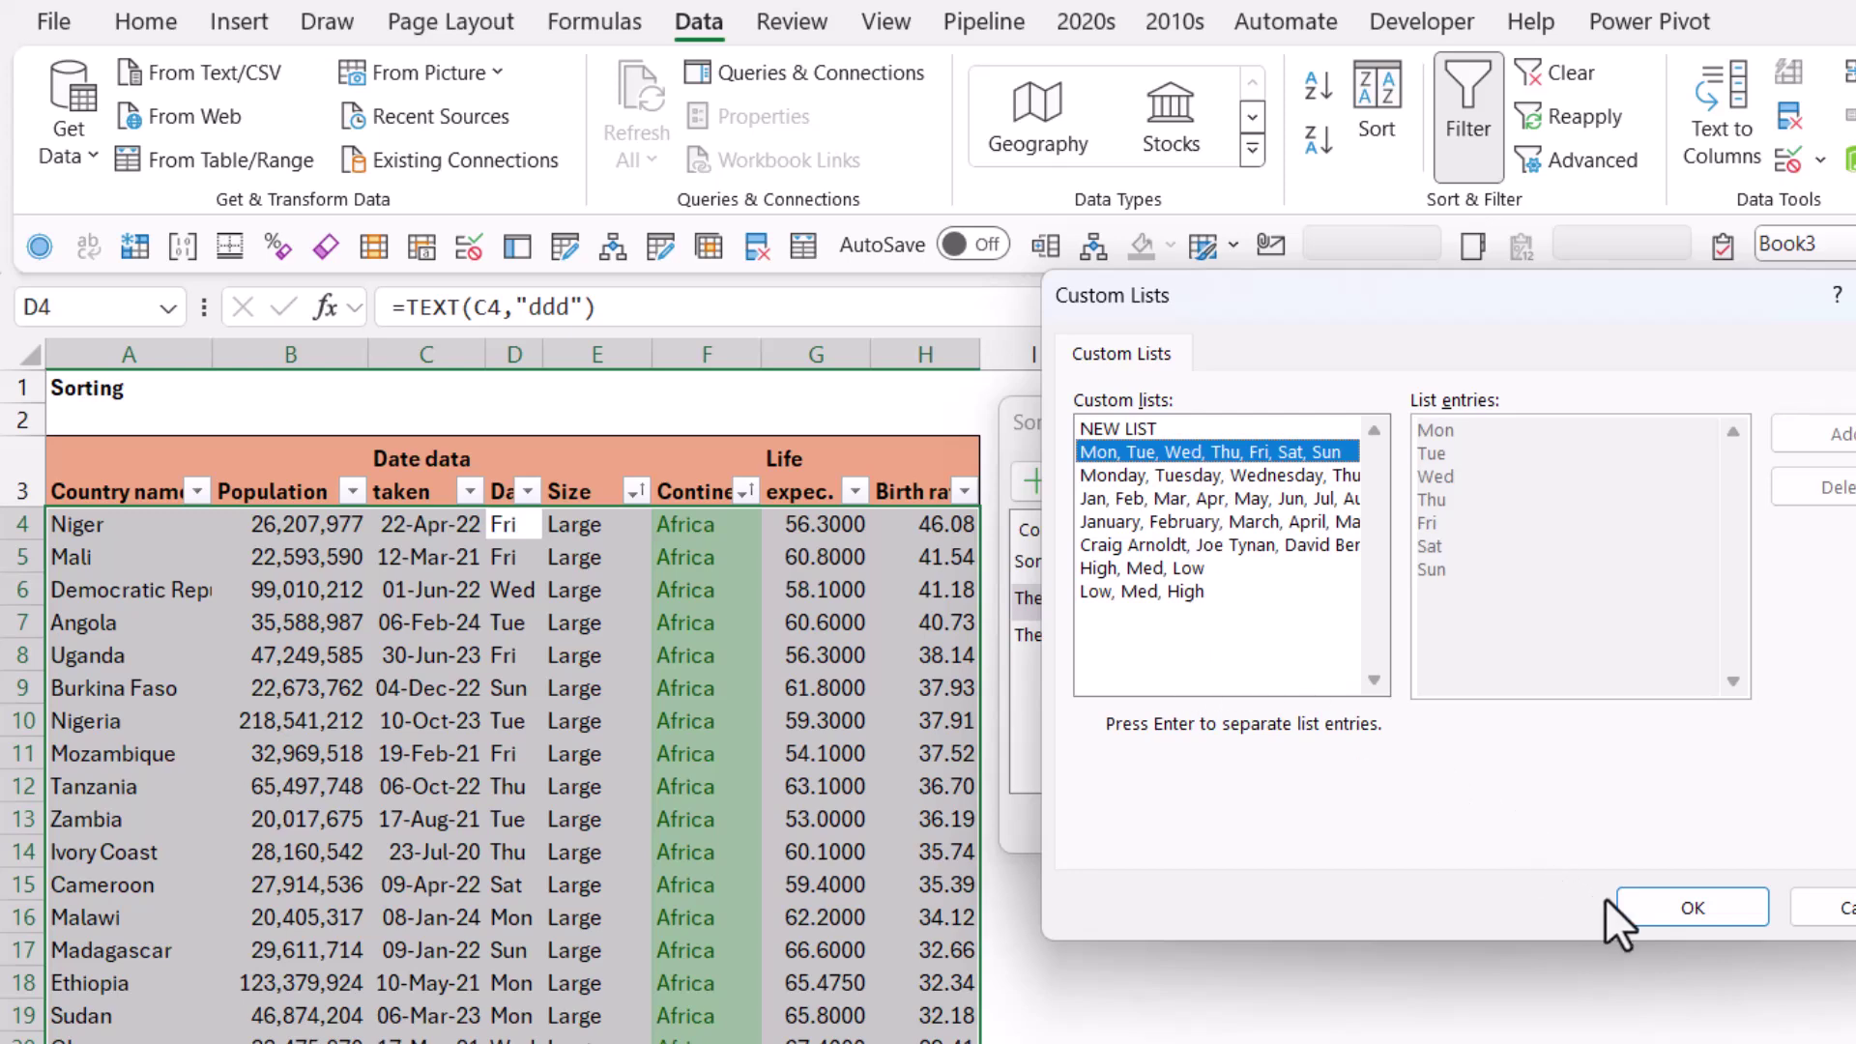
click(1649, 905)
click(1784, 816)
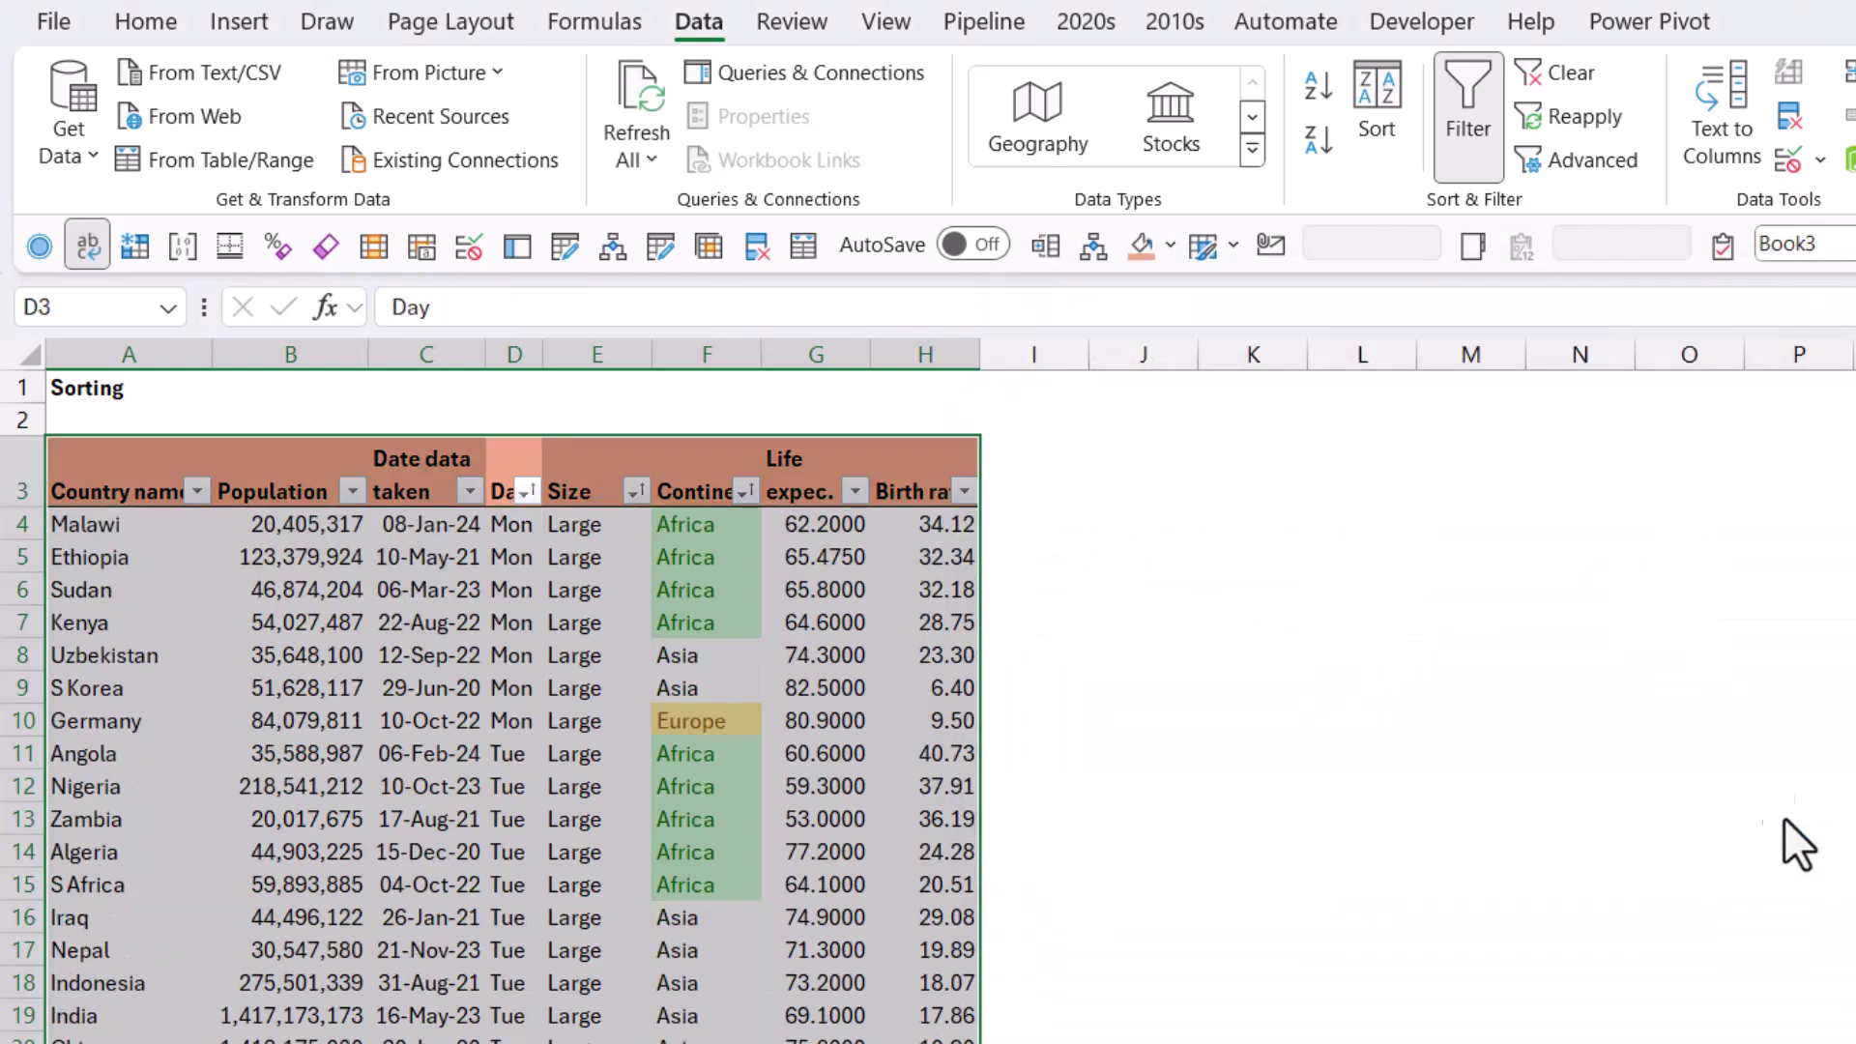
Step: Scroll through the sorted table and select the last Size cell, E199
scroll(564, 651, down, 15)
scroll(561, 657, up, 15)
click(600, 559)
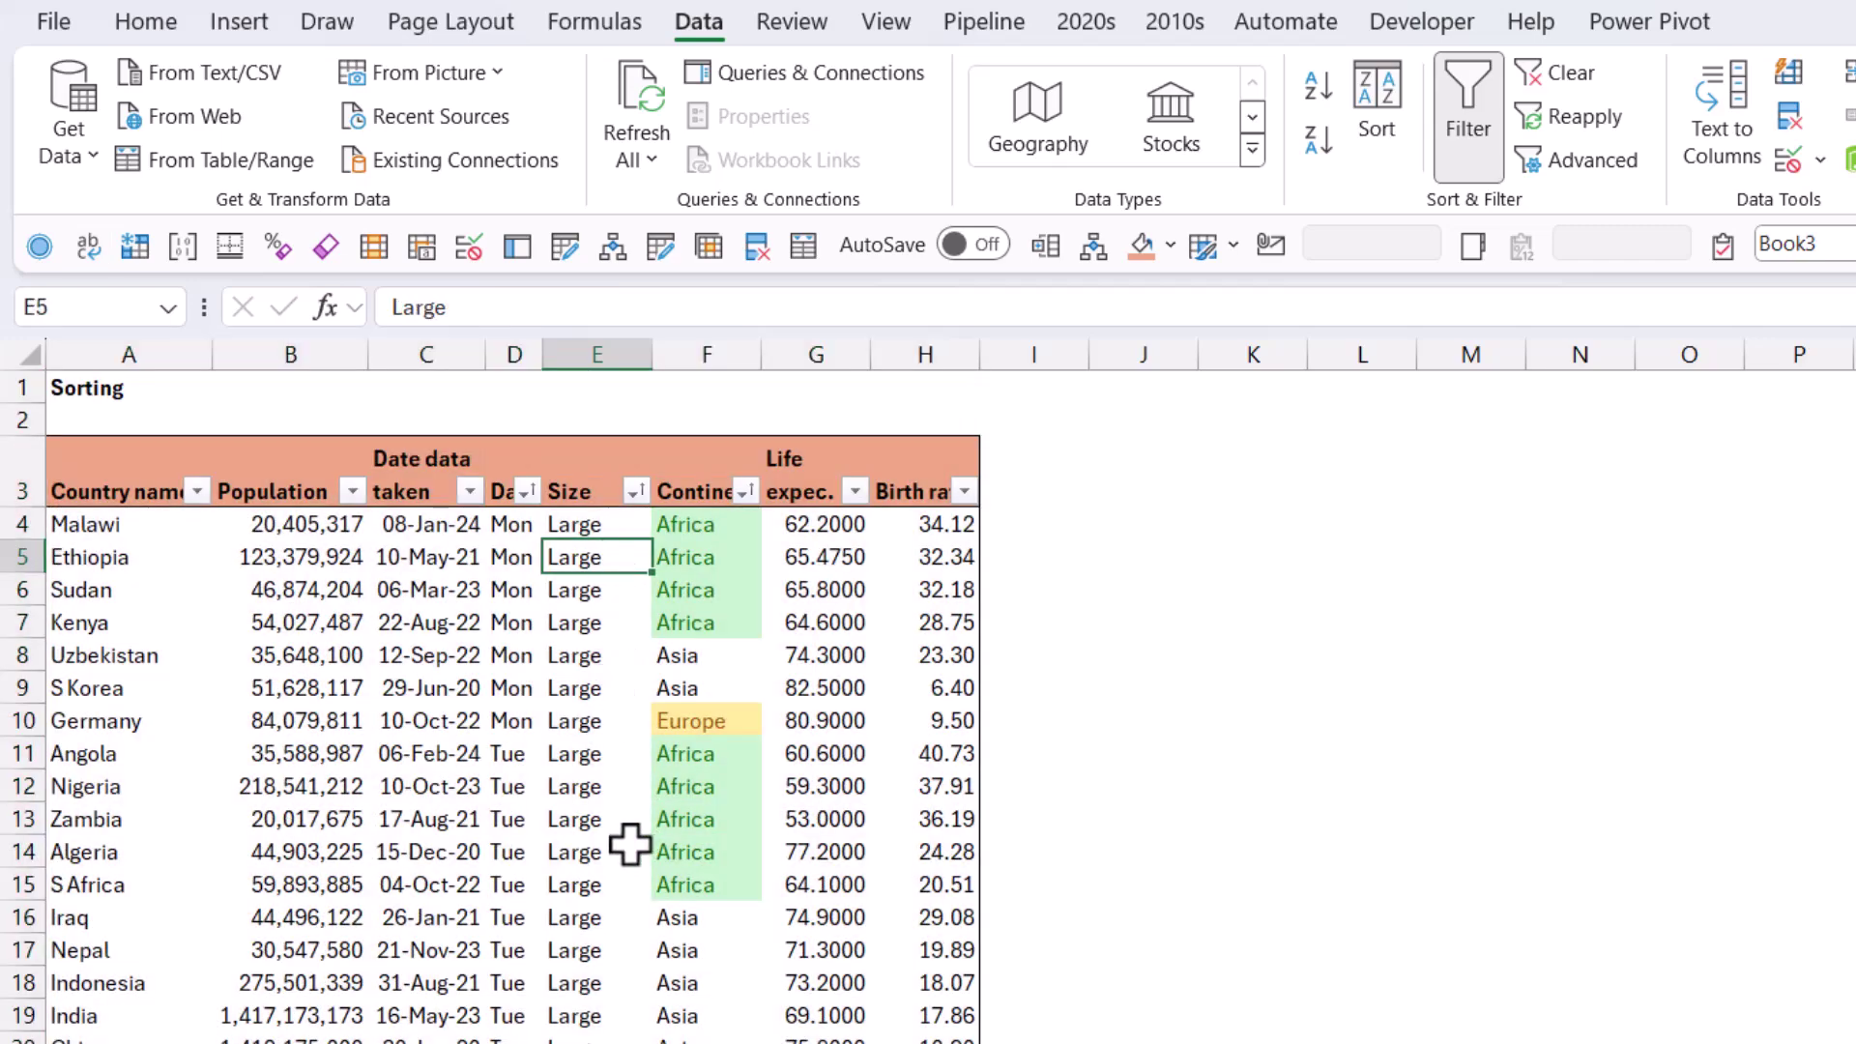
scroll(629, 845, down, 20)
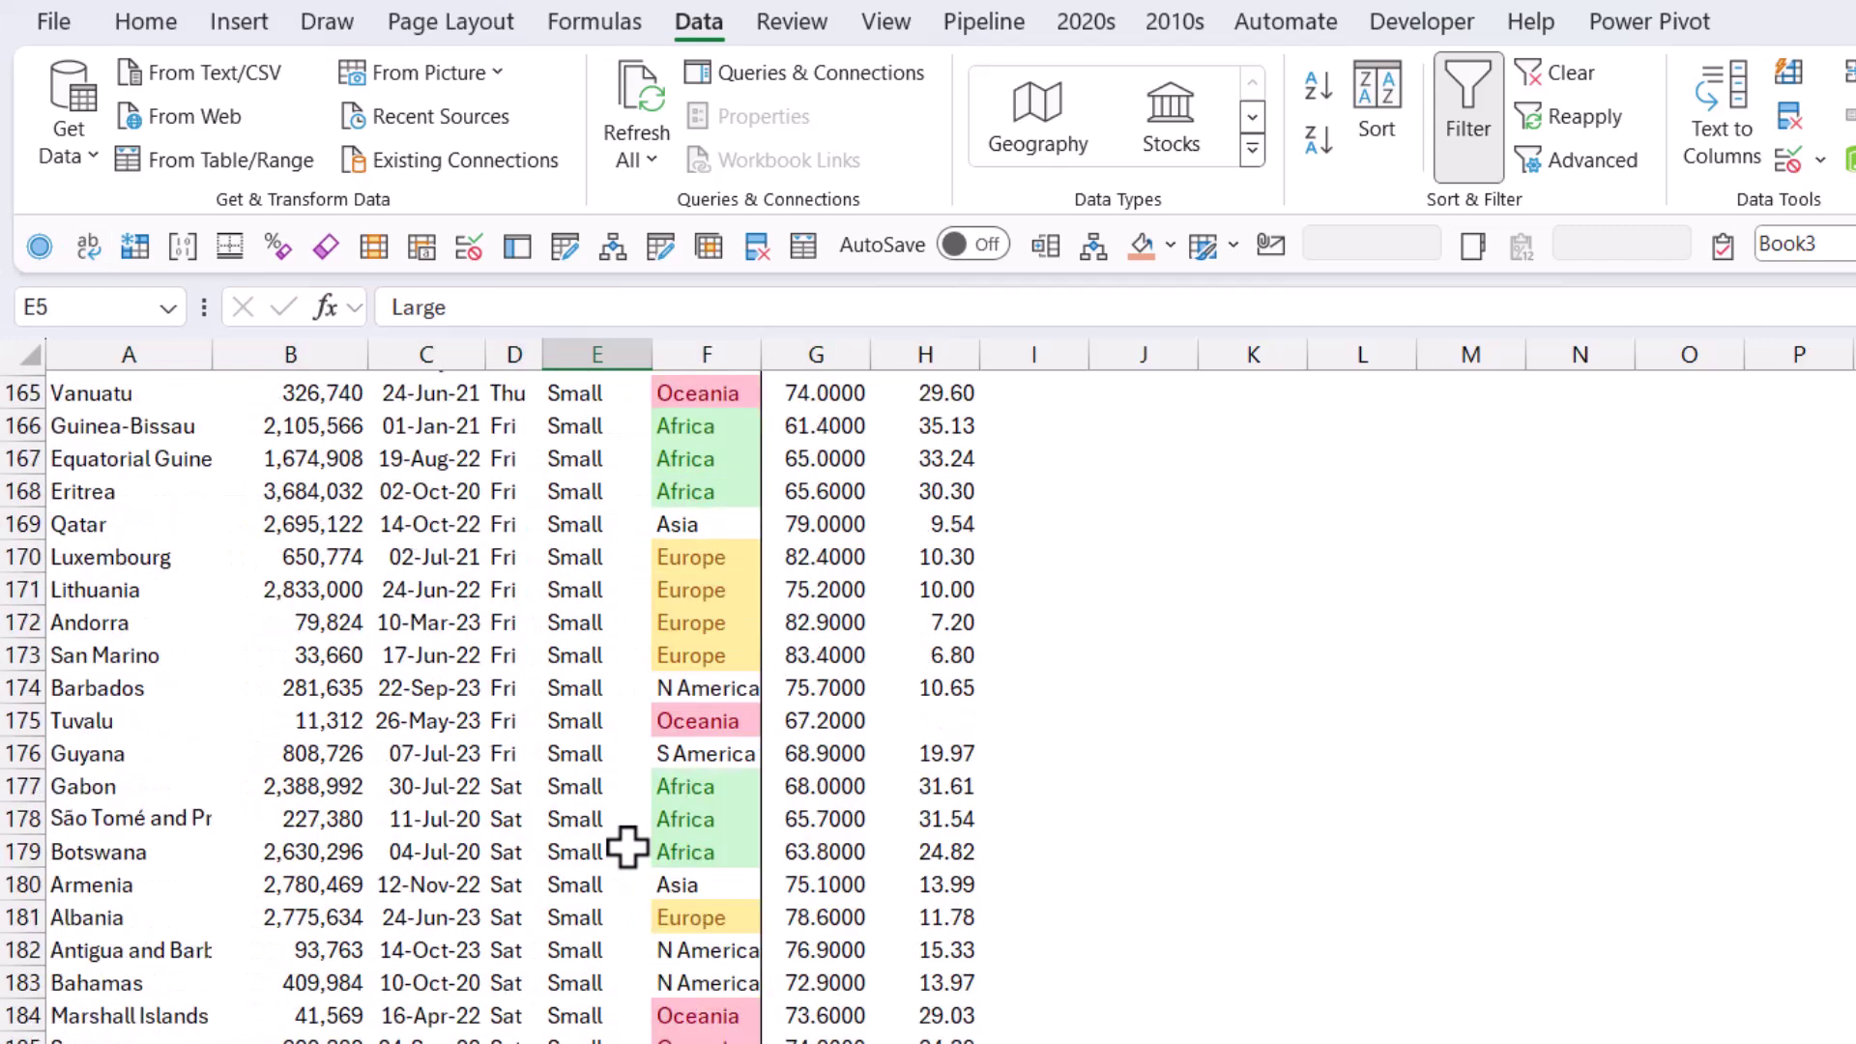
scroll(627, 848, down, 15)
scroll(626, 845, up, 10)
click(577, 1011)
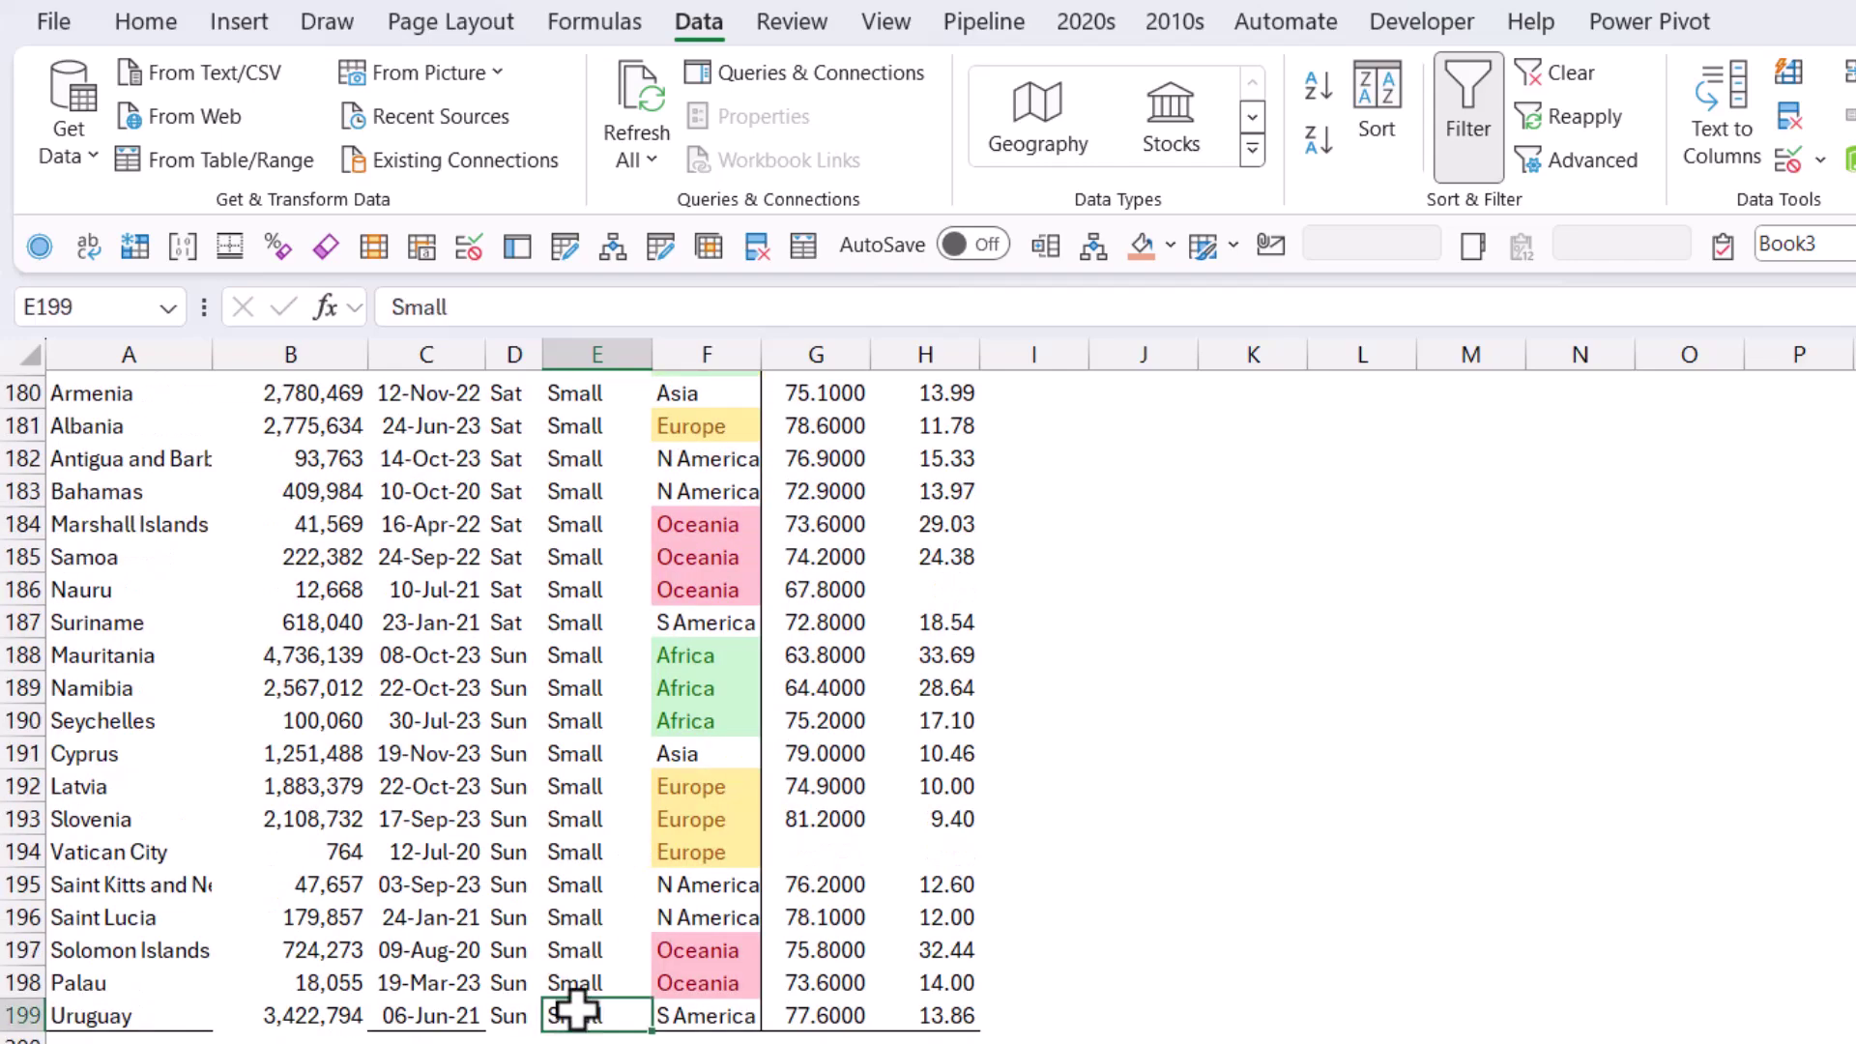
Step: Replace all selected Small entries in column E with Little, then select the whole table
drag(577, 1011, 578, 875)
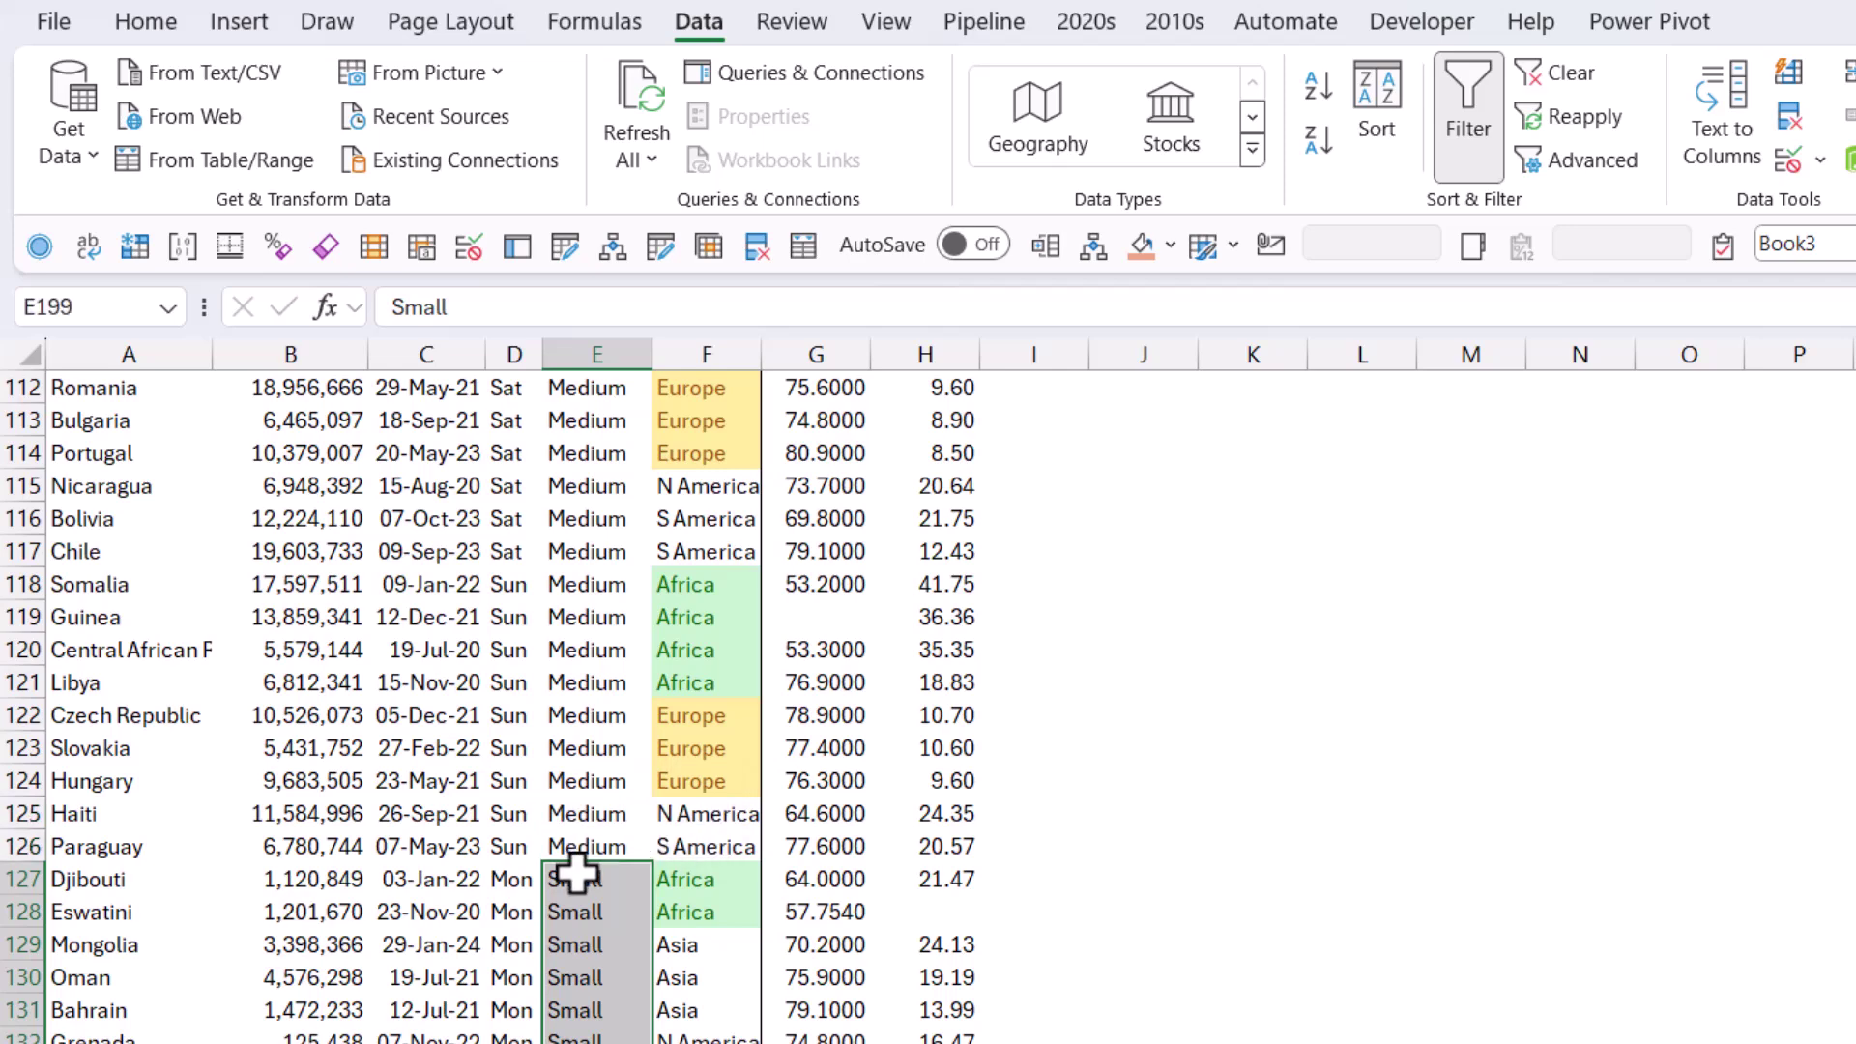
scroll(578, 875, down, 20)
text(Li)
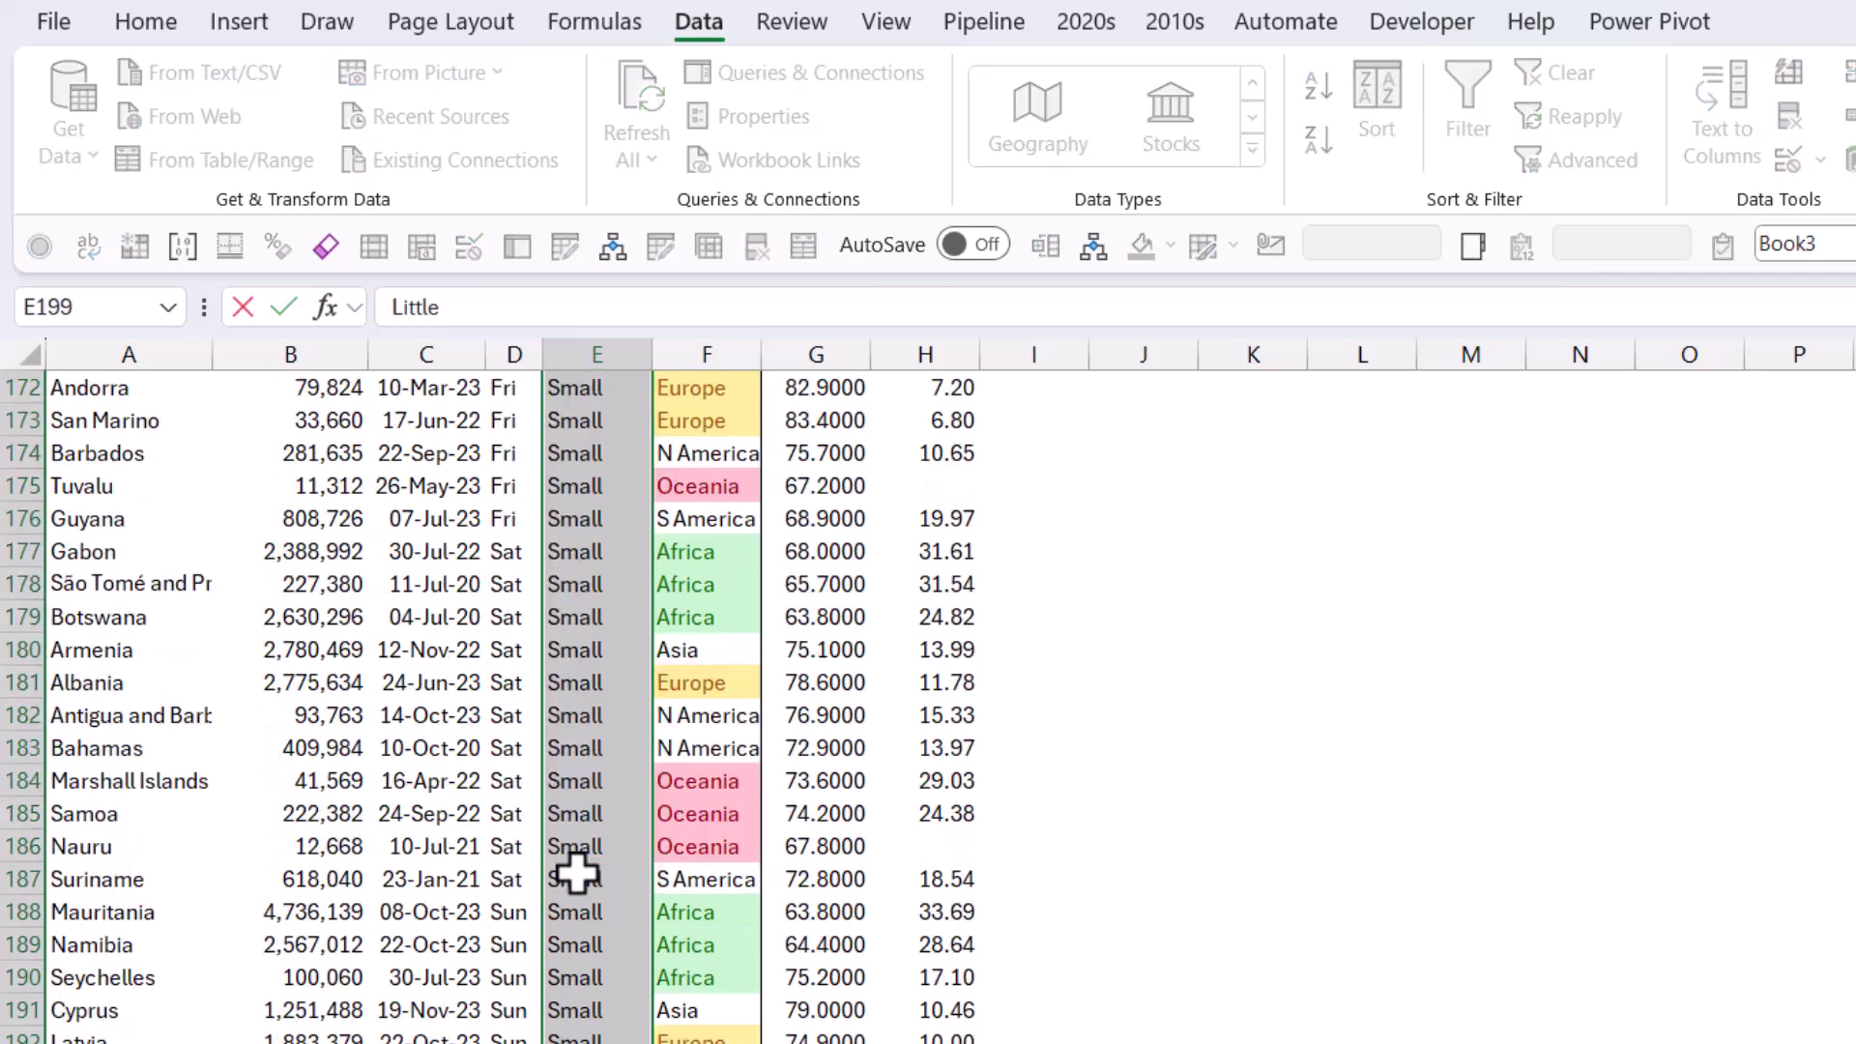
text(ttle)
key(ctrl+Return)
scroll(577, 875, up, 20)
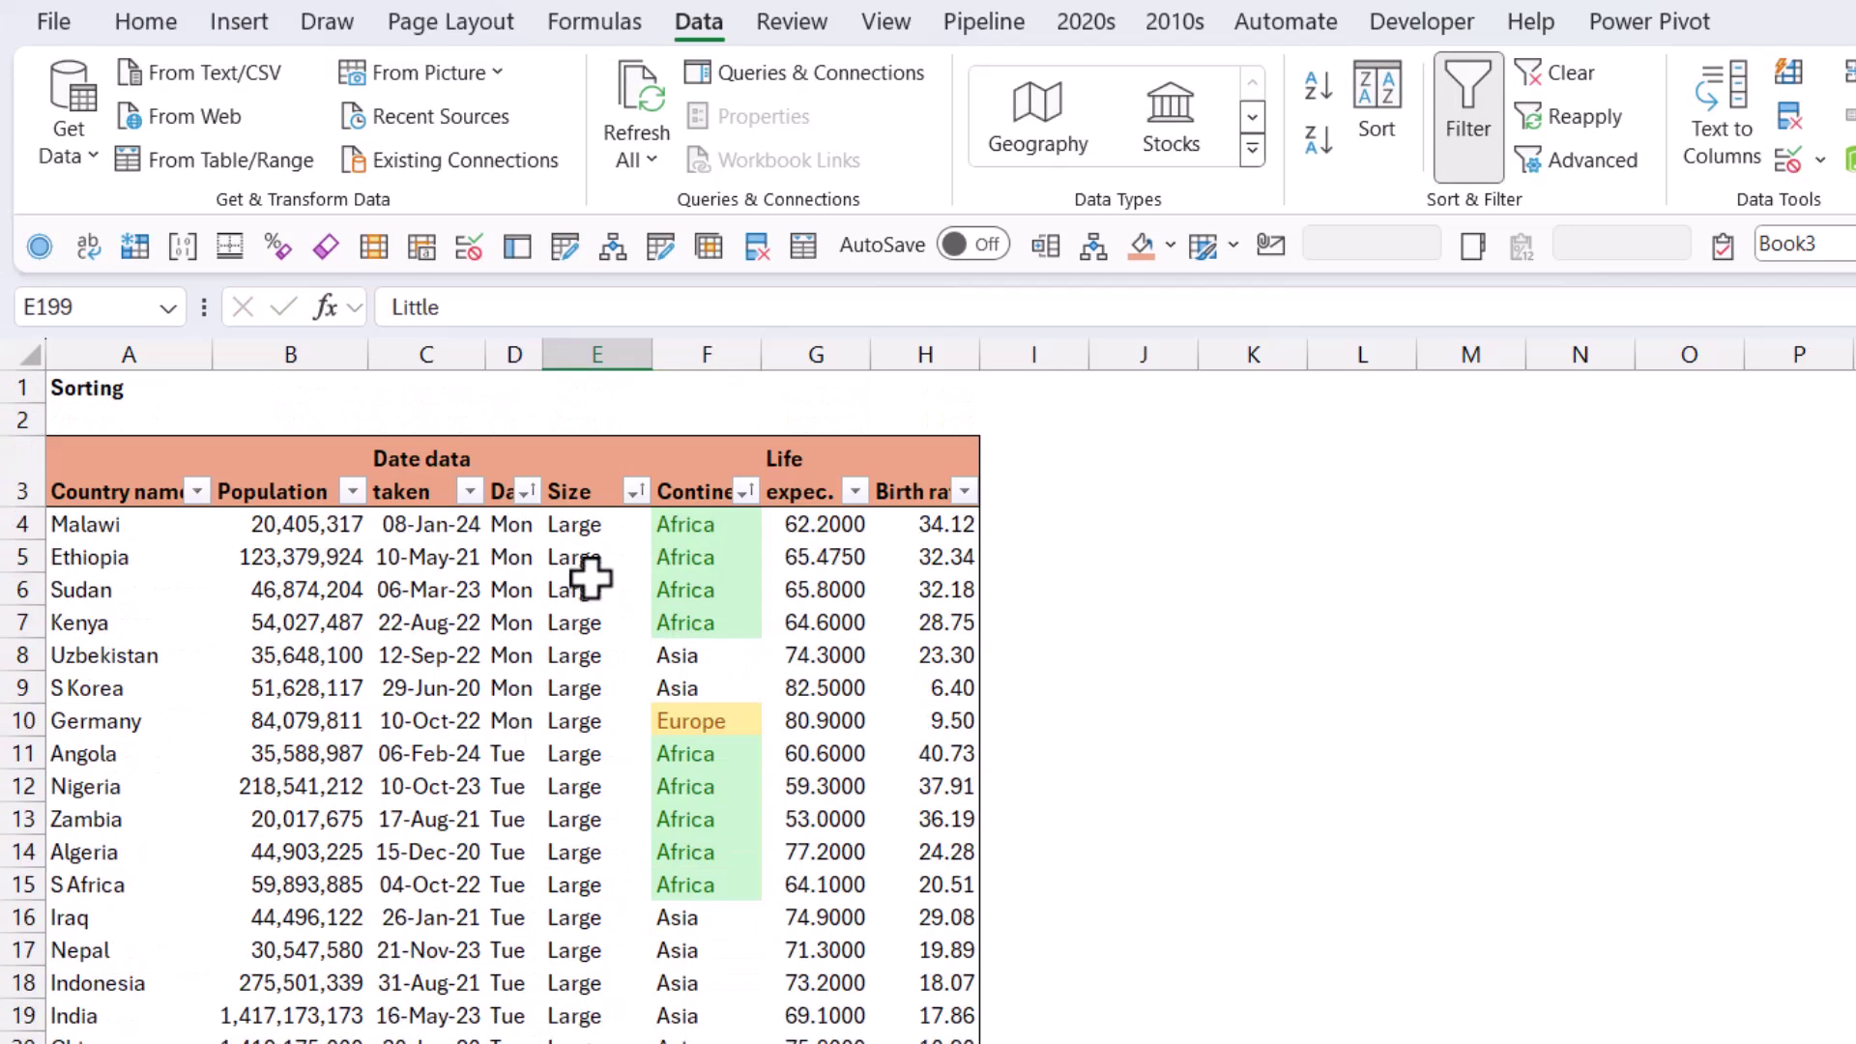
click(593, 557)
key(ctrl+a)
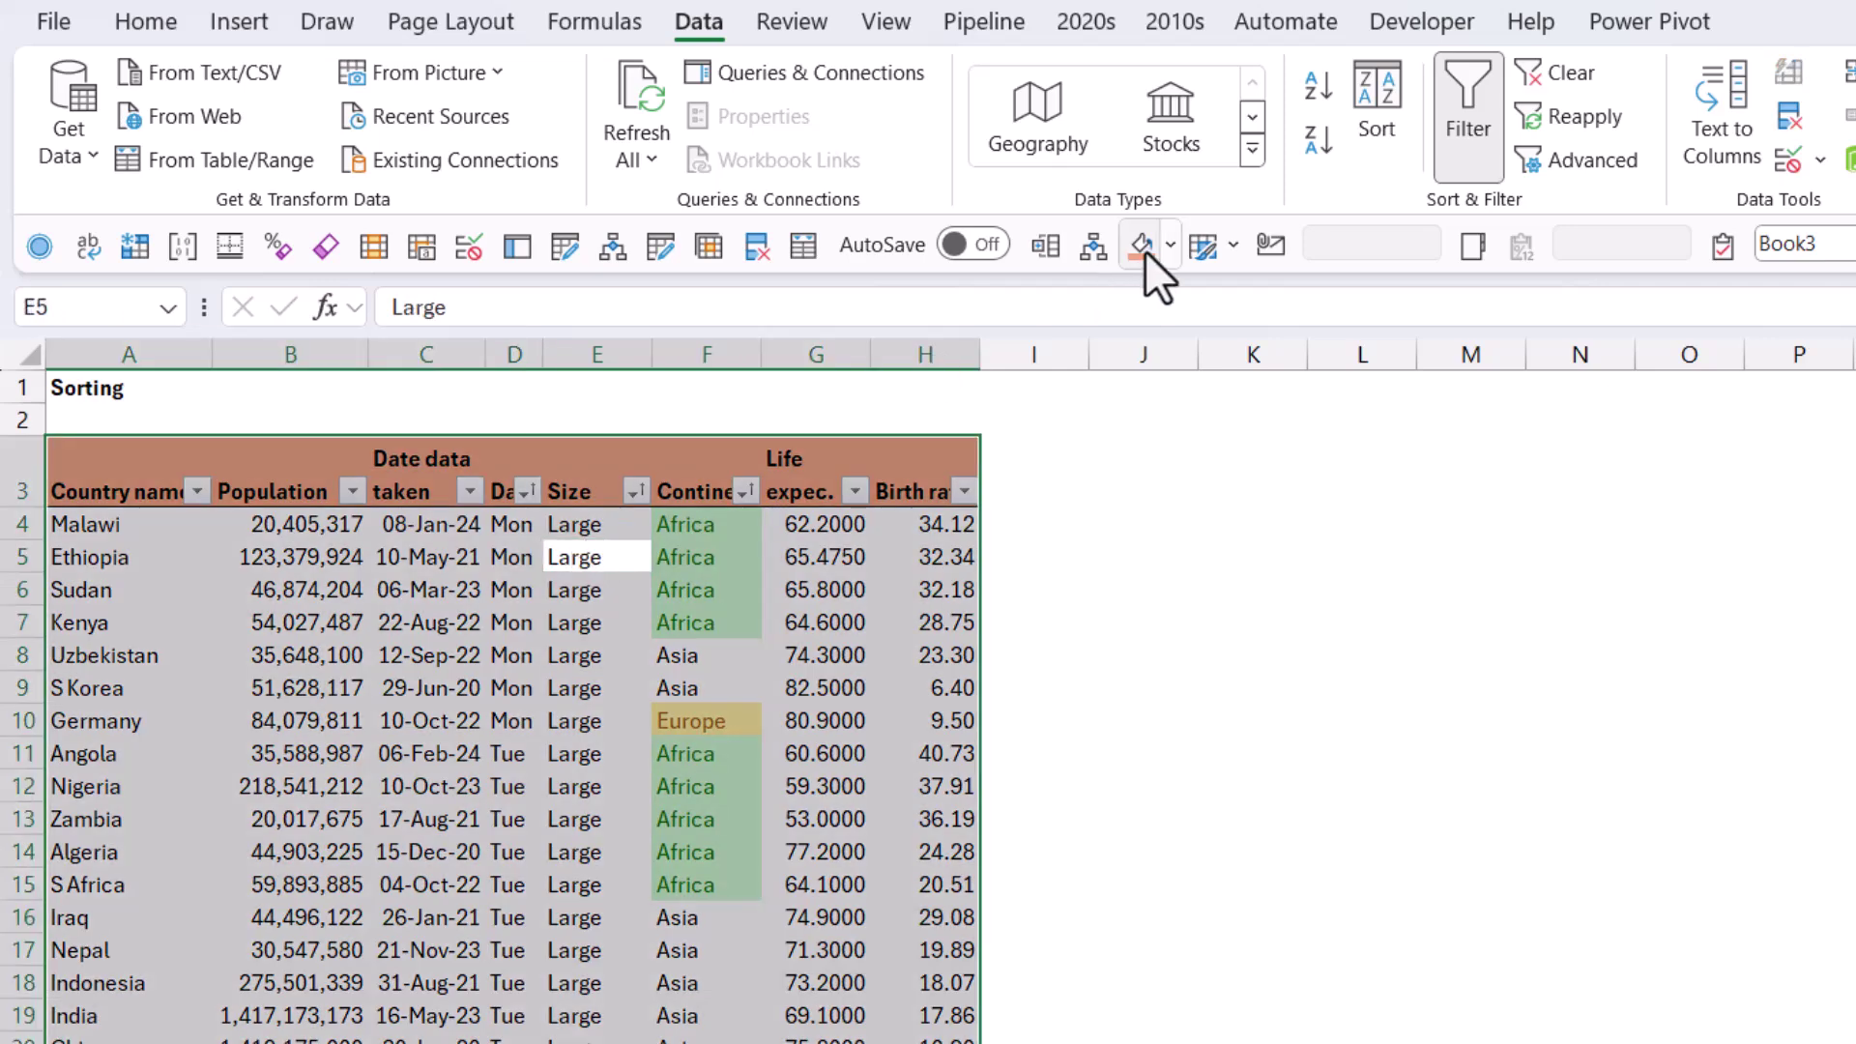
Step: Sort the table by Size using a new custom list: Large, Medium, Little
click(1388, 122)
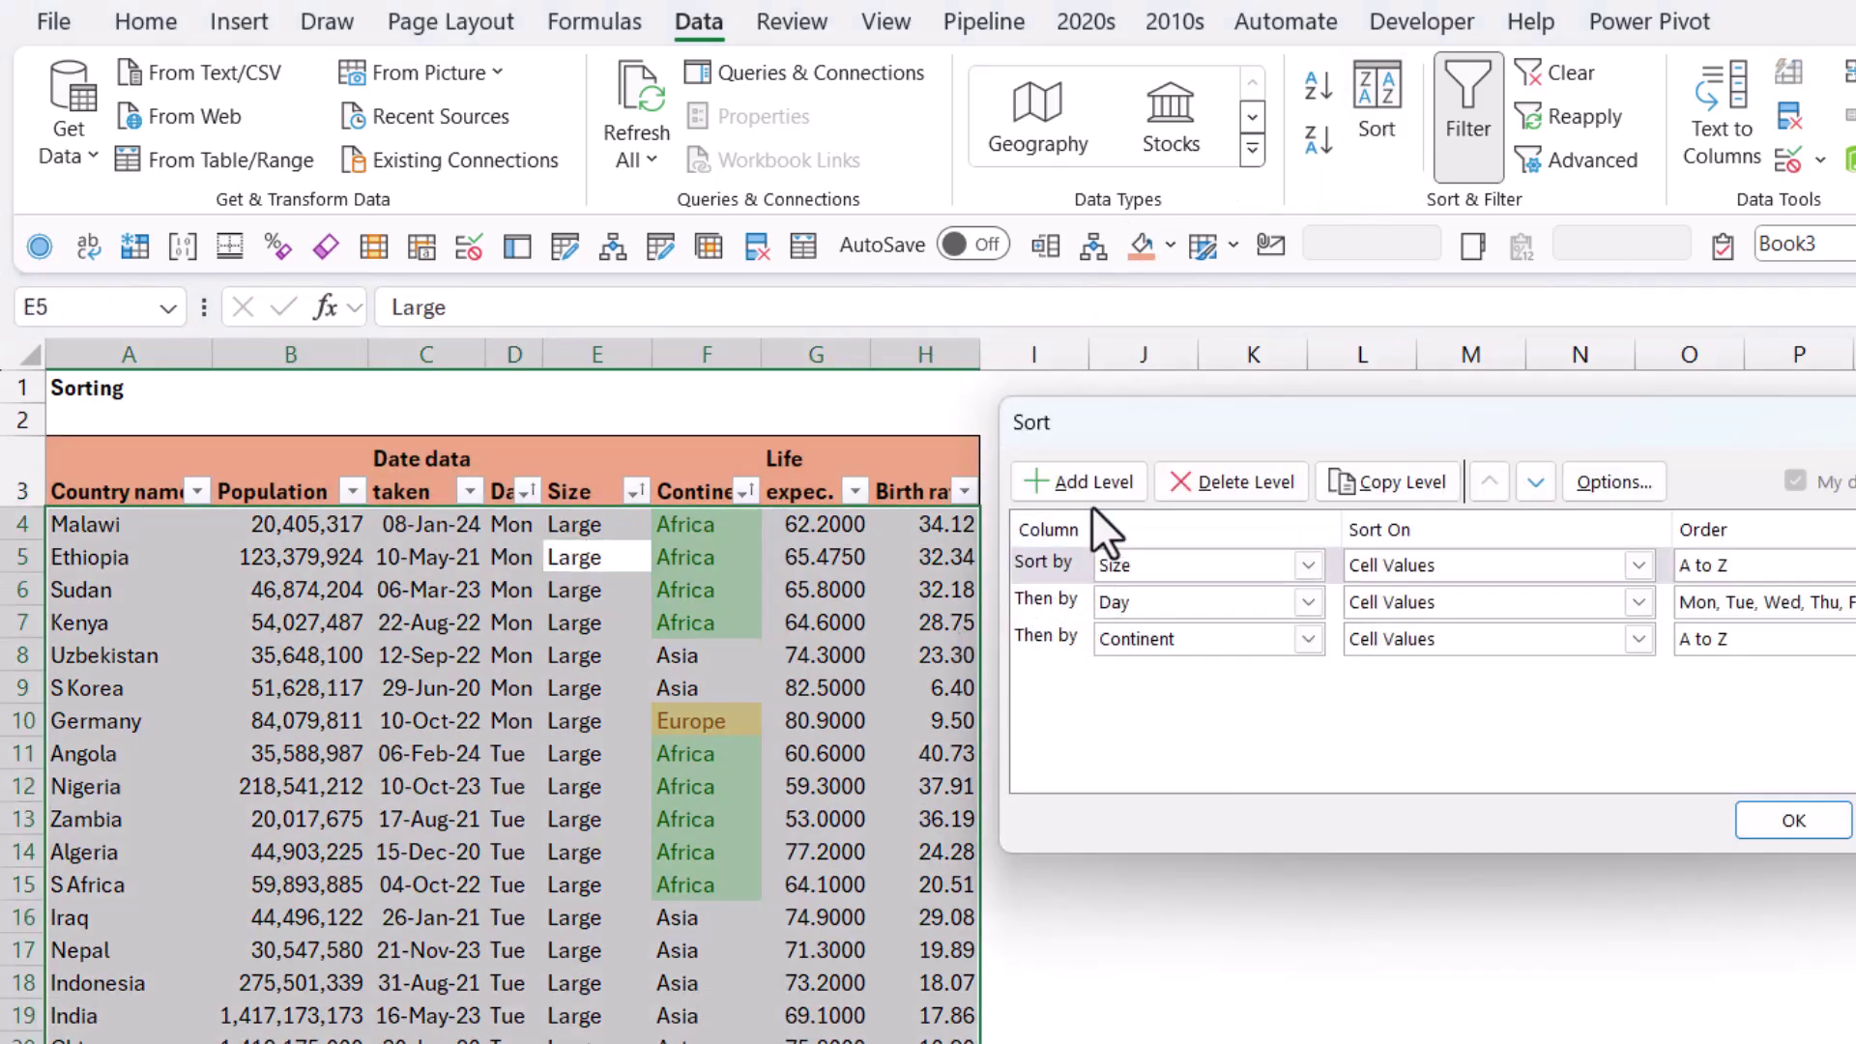
click(1759, 639)
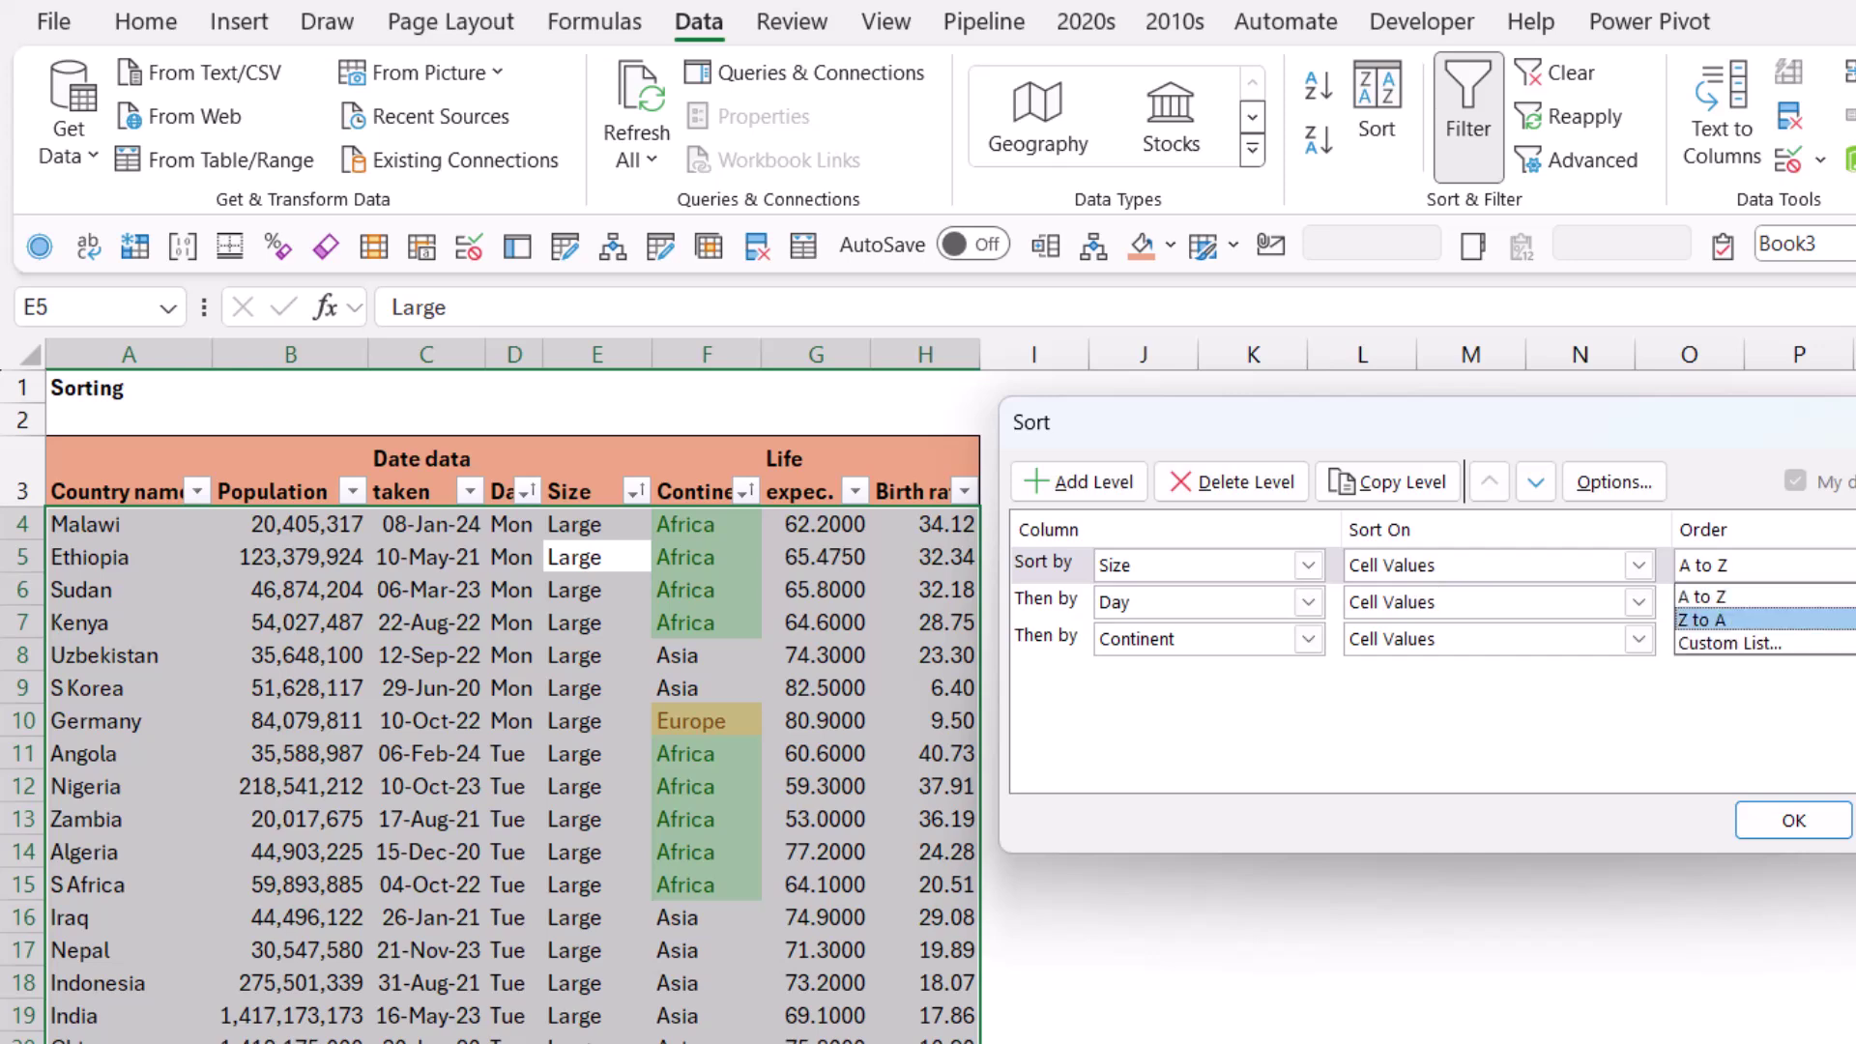
click(1721, 642)
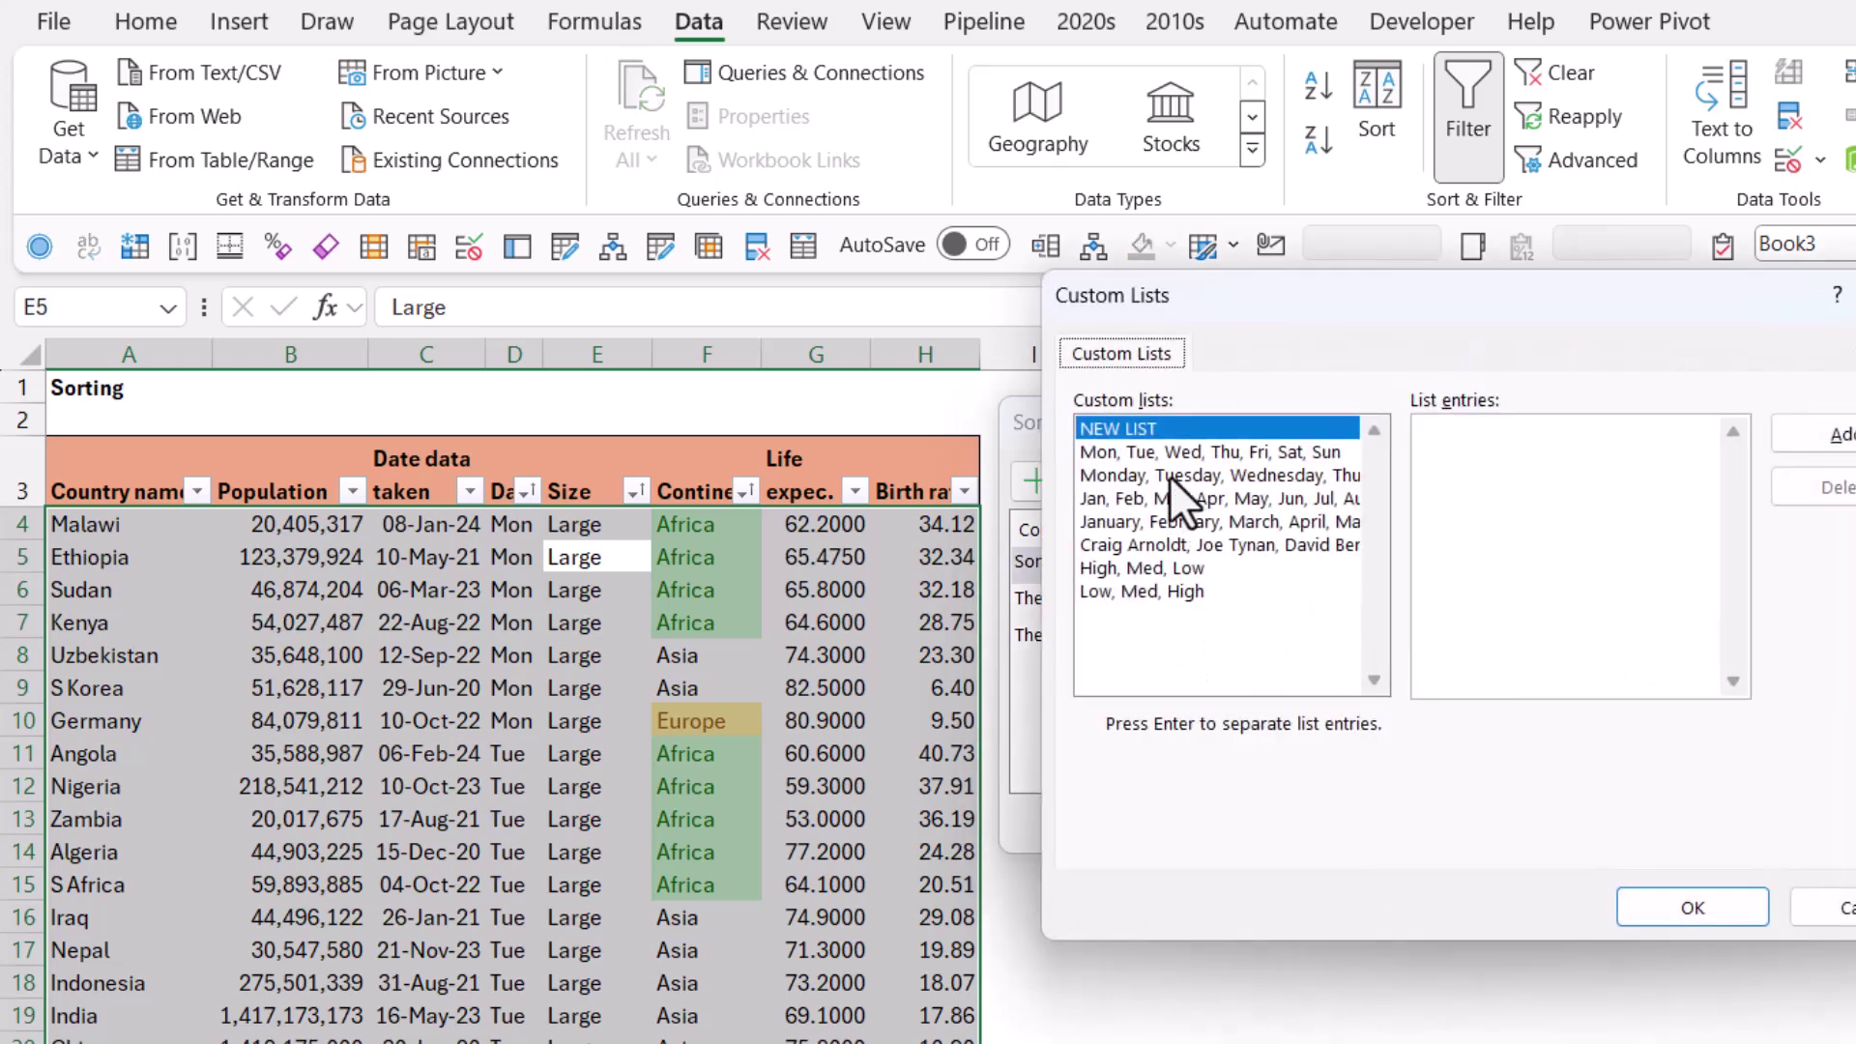
click(1566, 468)
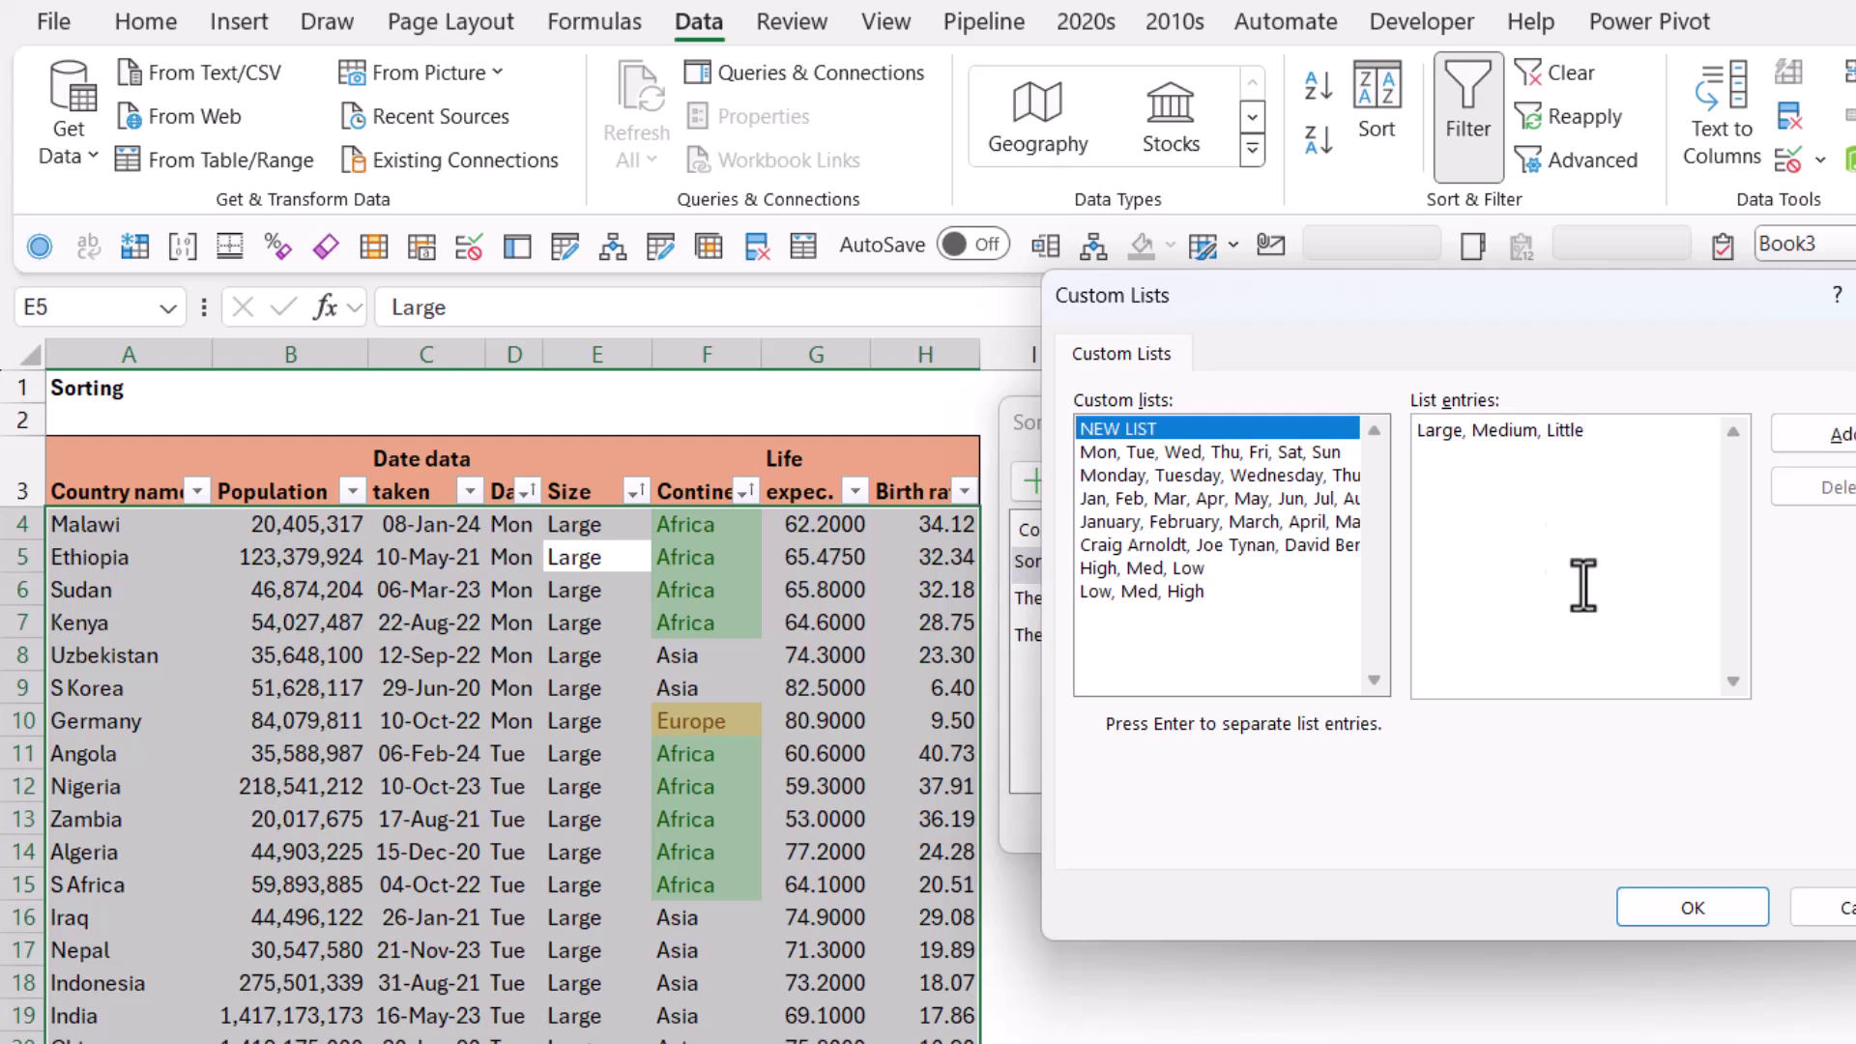
click(1738, 899)
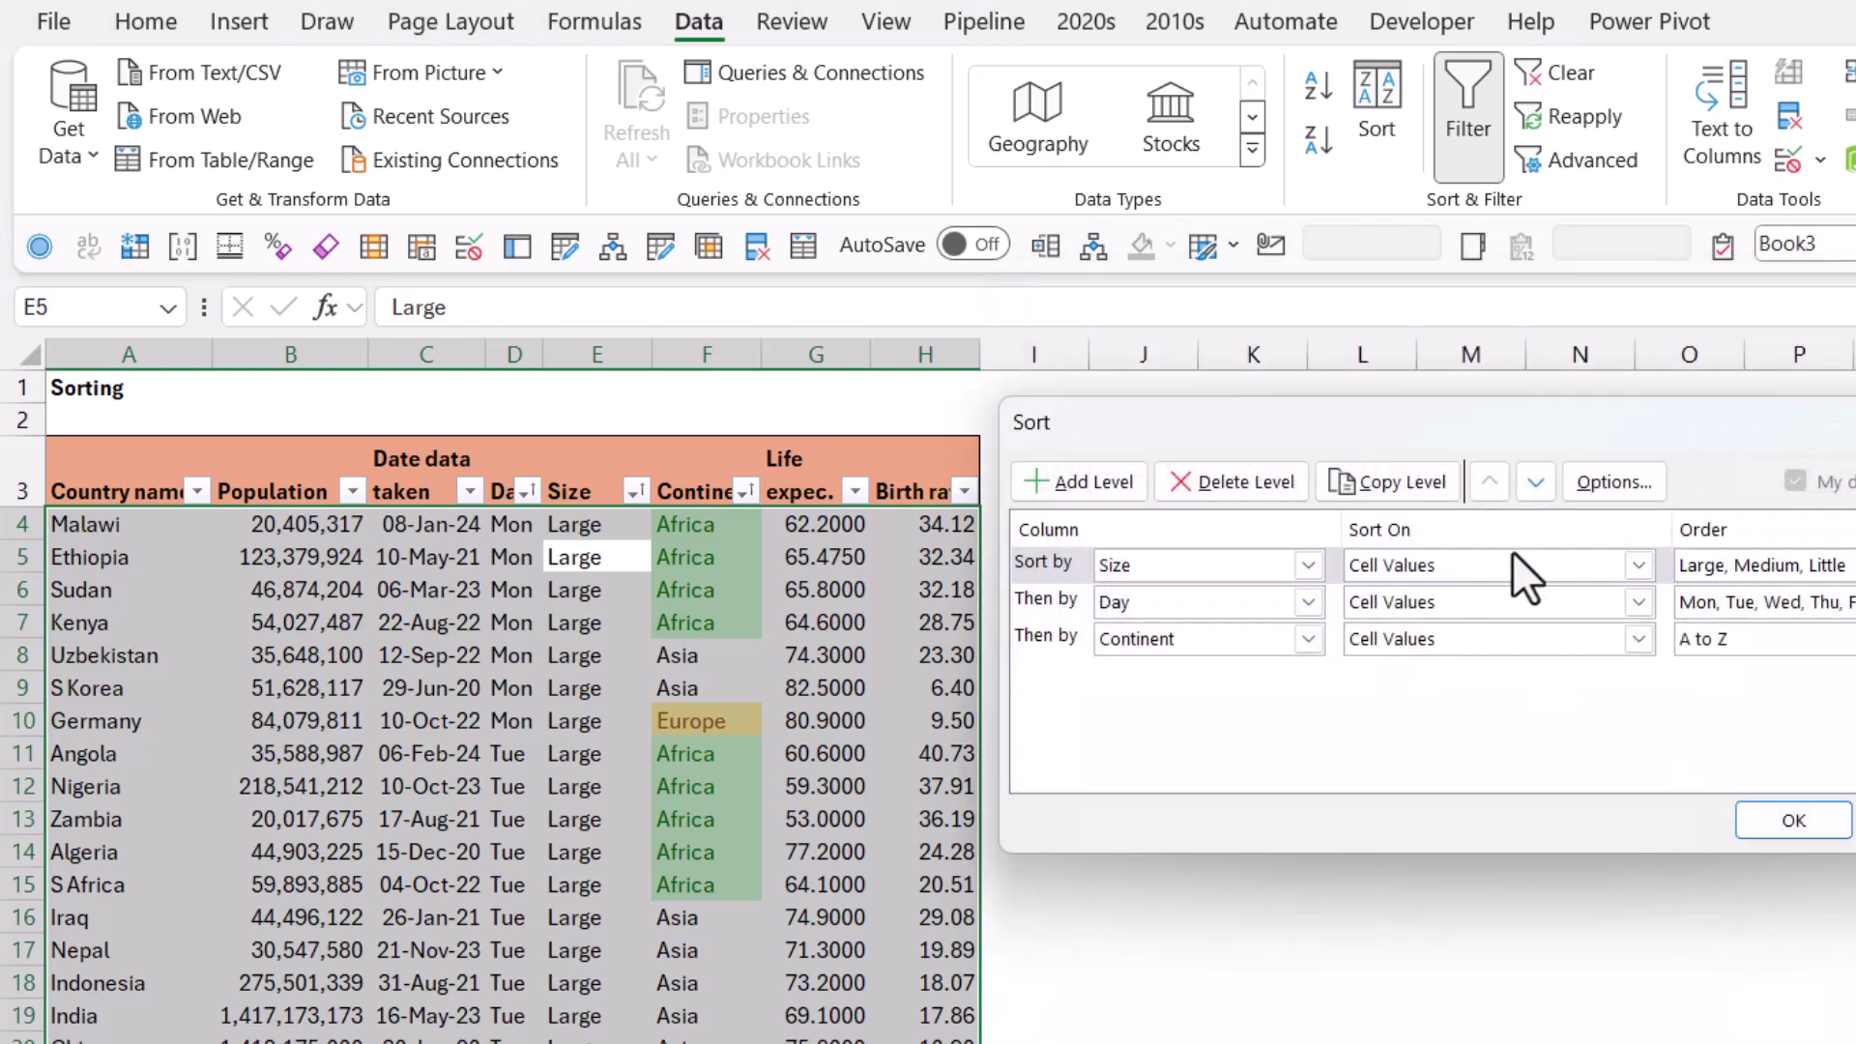
click(1773, 828)
scroll(616, 757, down, 20)
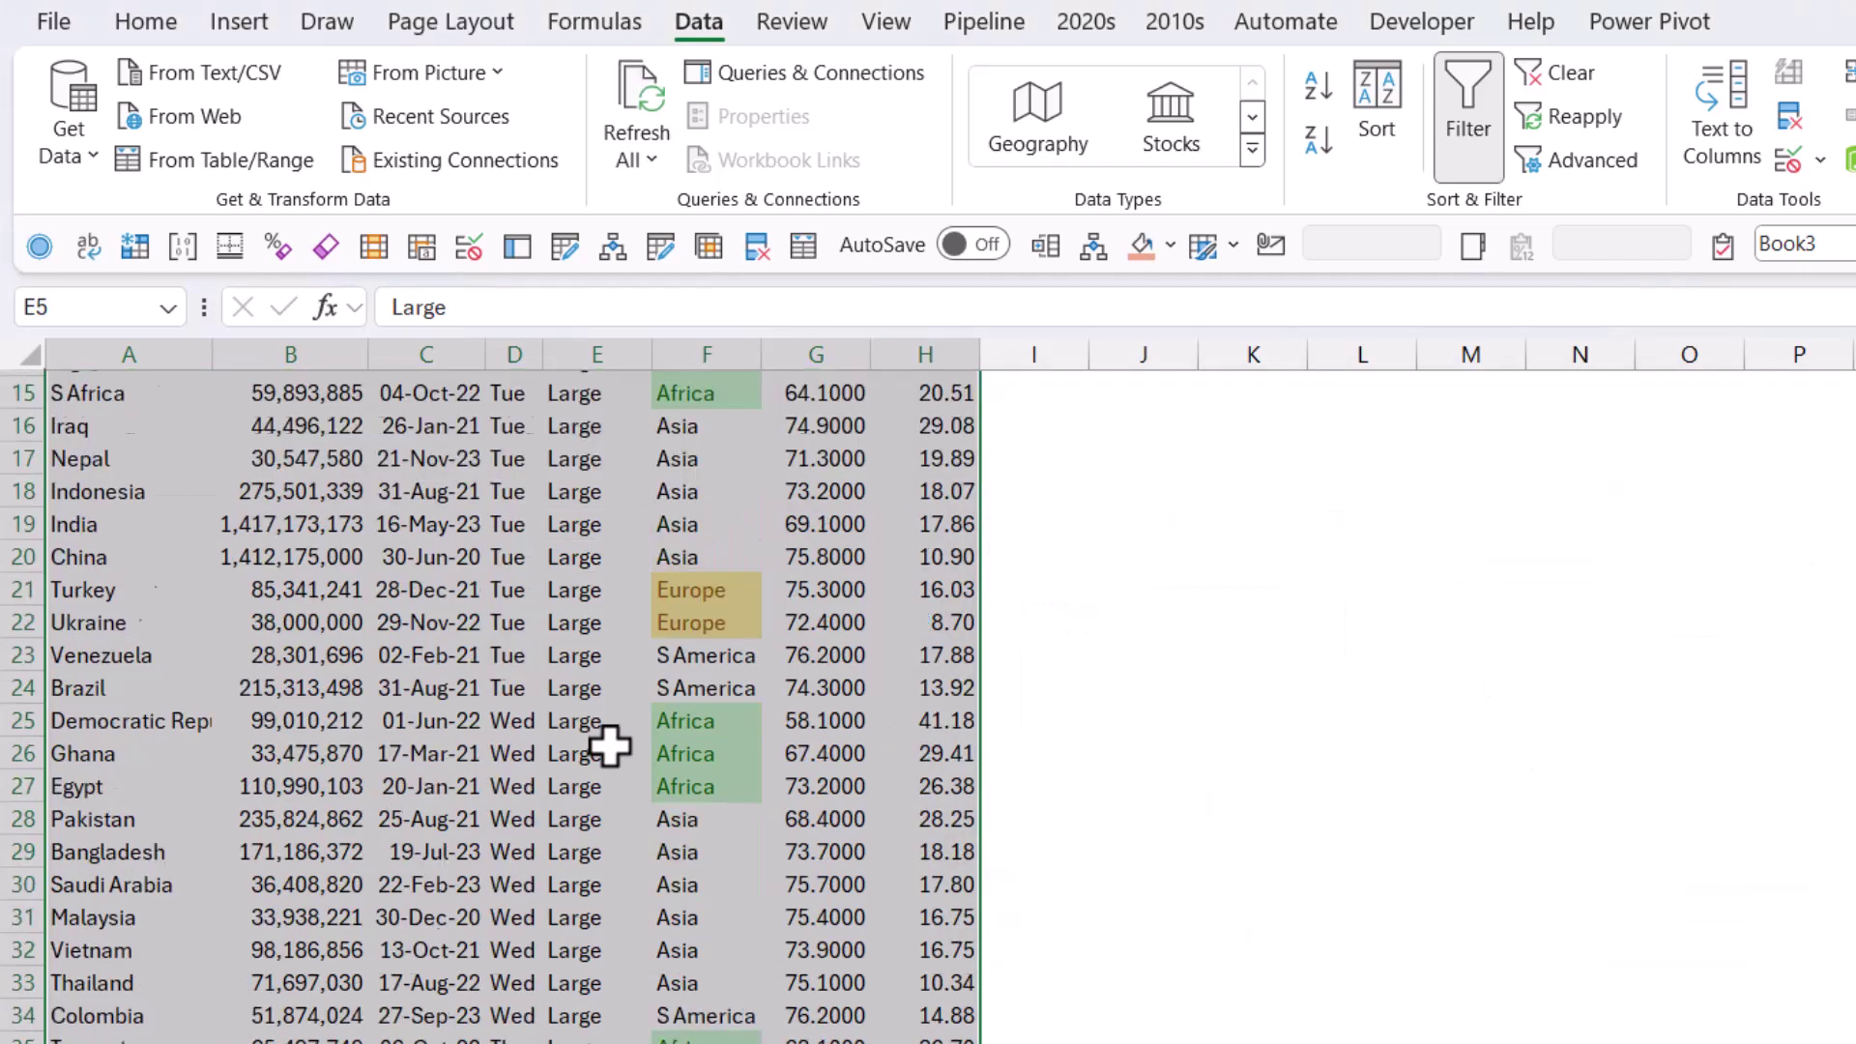
scroll(616, 757, down, 20)
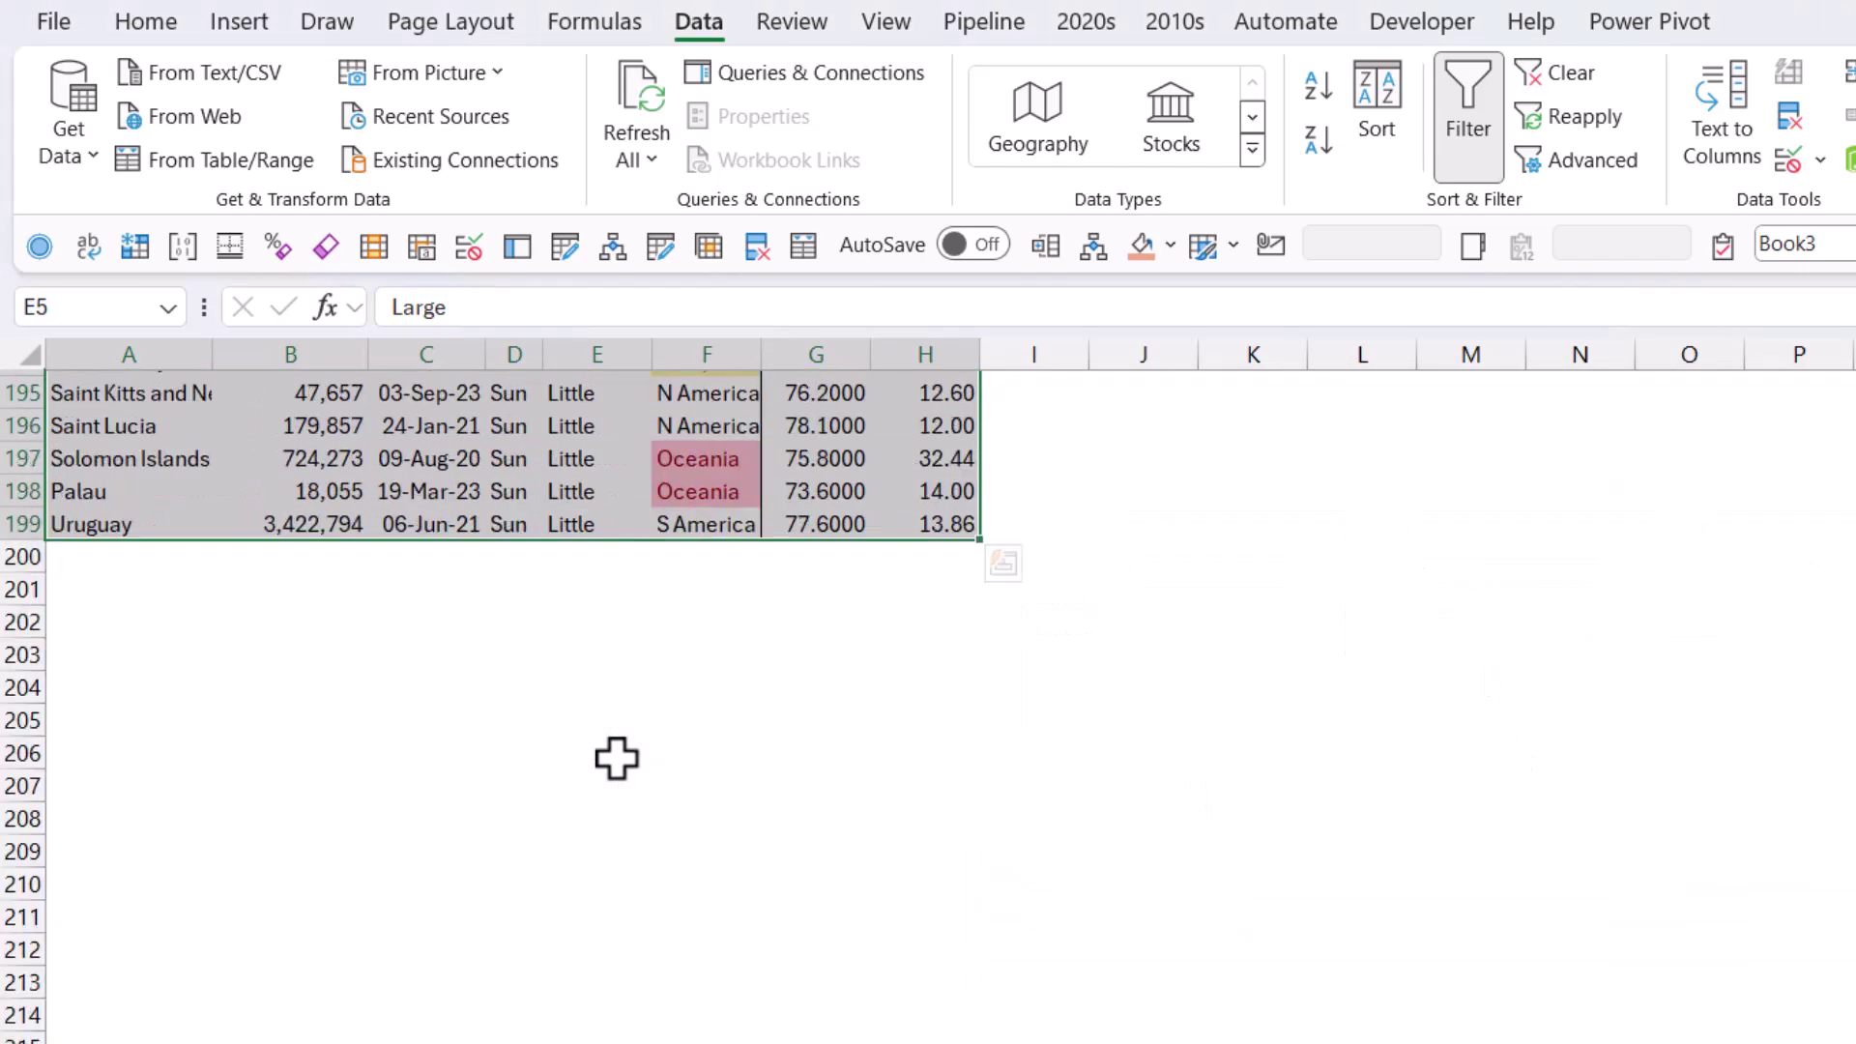
scroll(616, 757, up, 20)
key(alt+2)
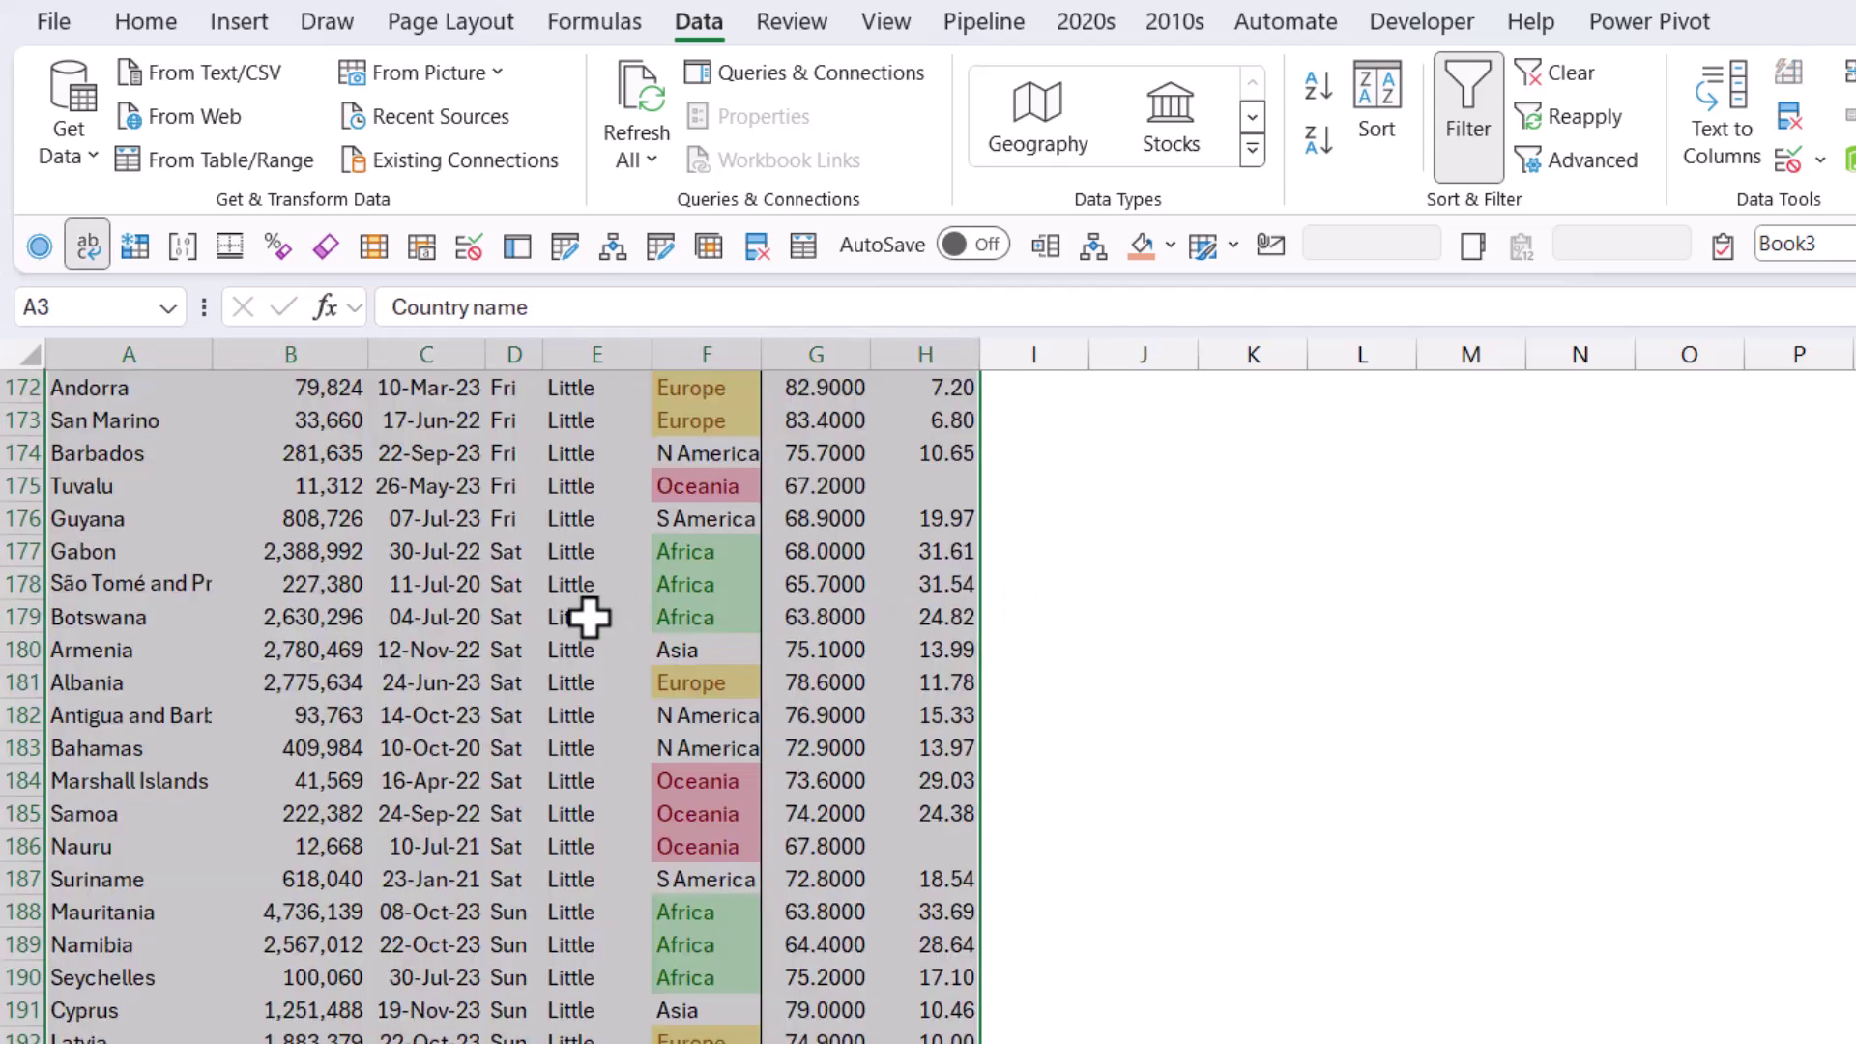
Step: Copy the whole country table and move to the next blank worksheet
right_click(331, 489)
click(480, 394)
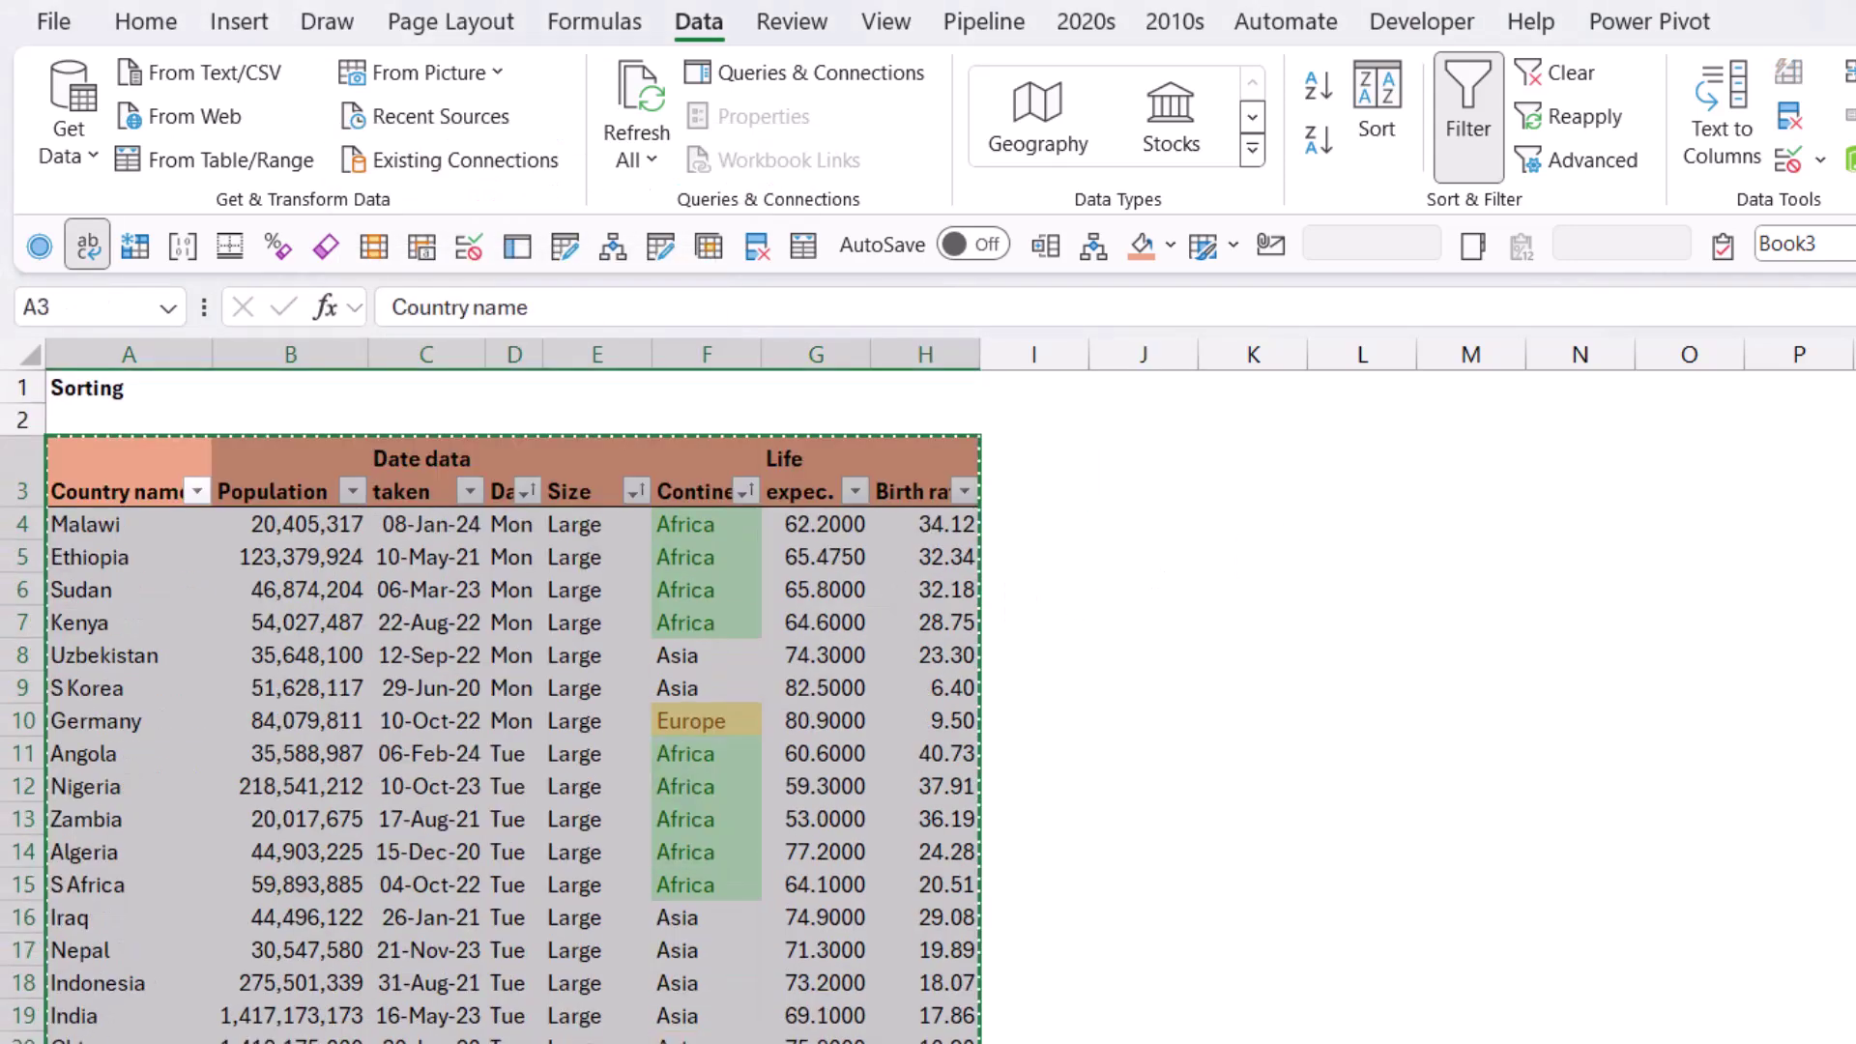
key(shift+F11)
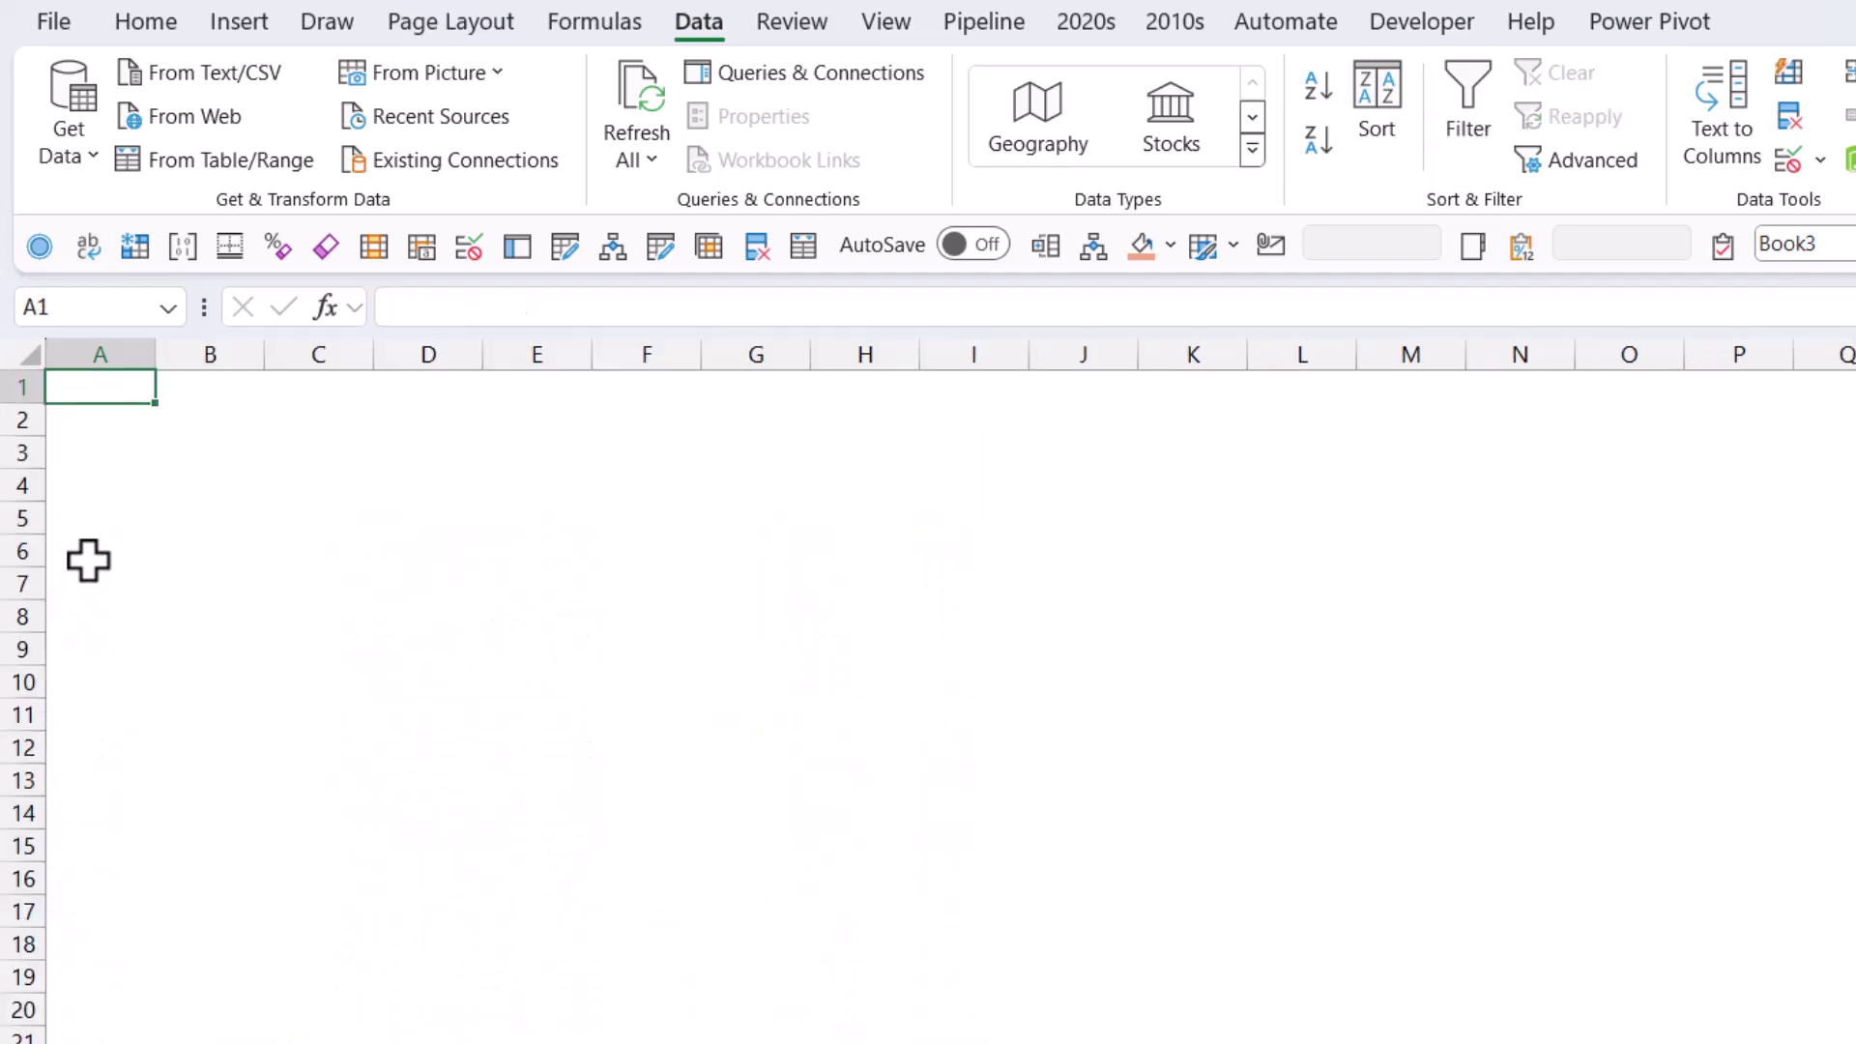
Step: Paste Special at A3 with Transpose and Values and number formats
click(90, 454)
right_click(90, 454)
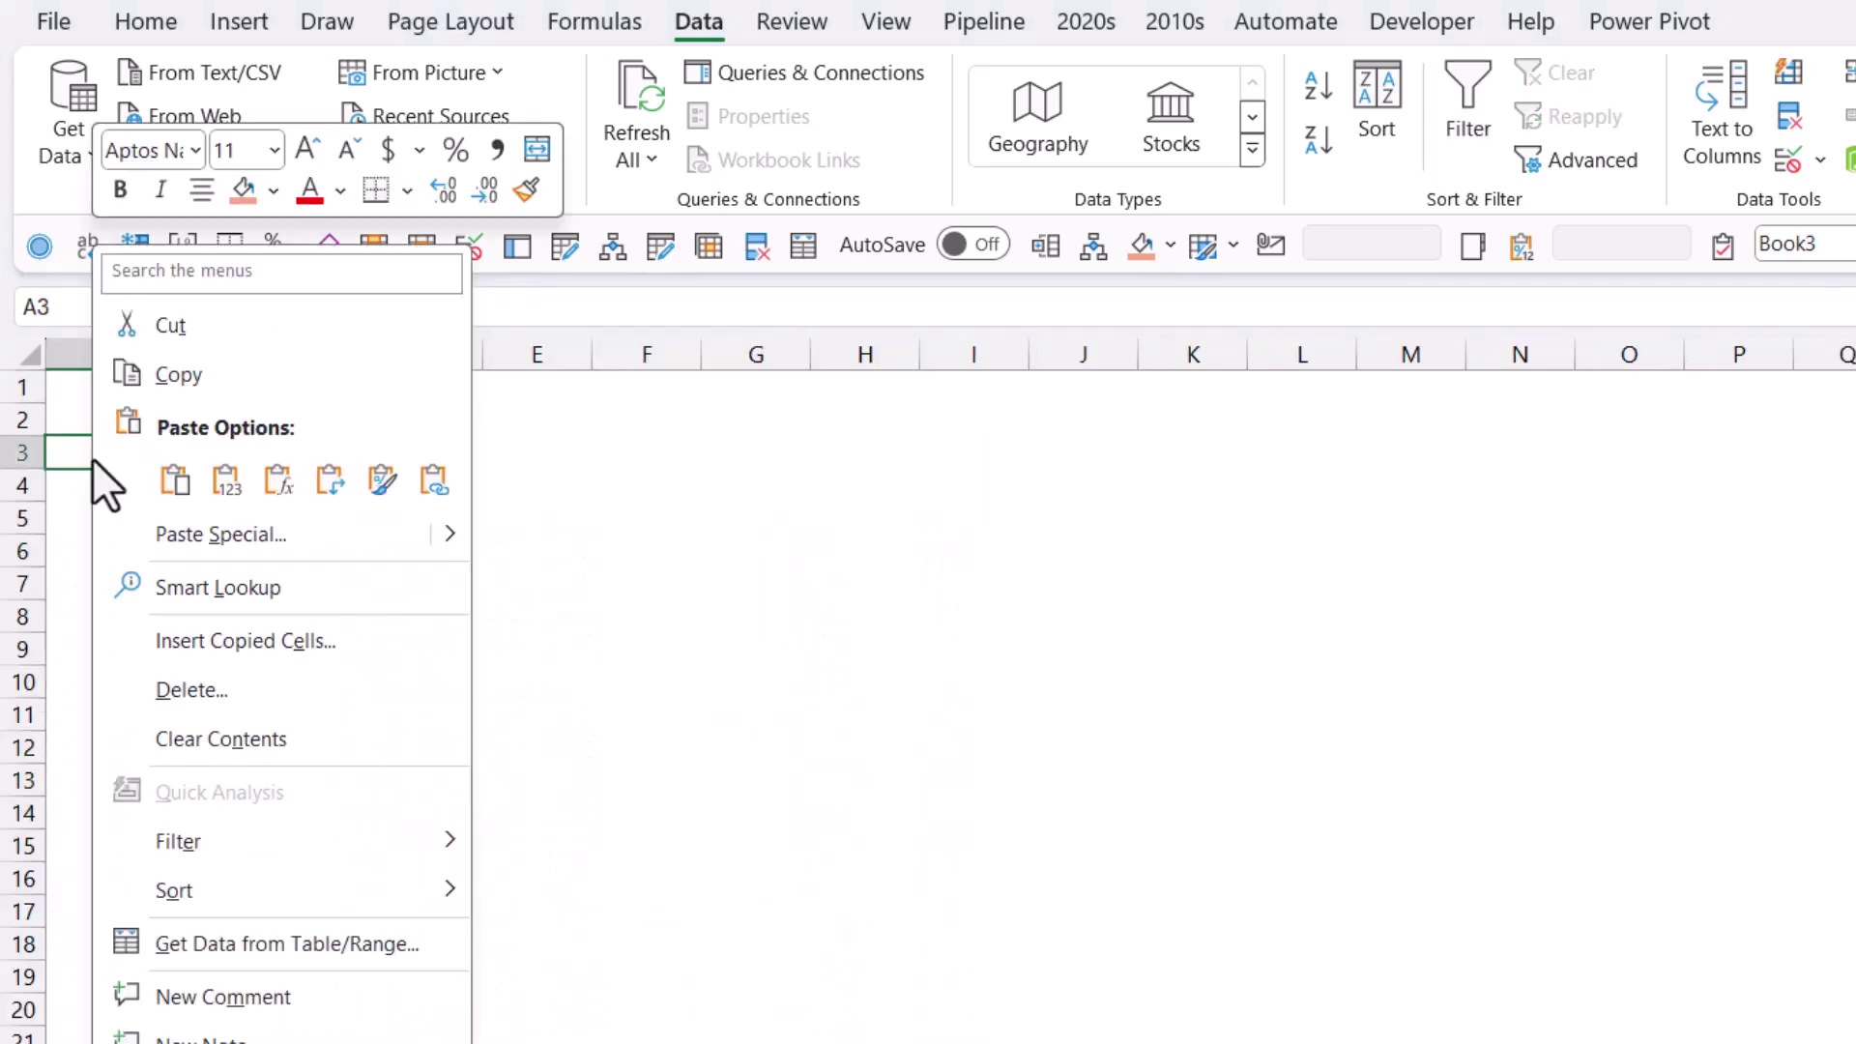
click(240, 549)
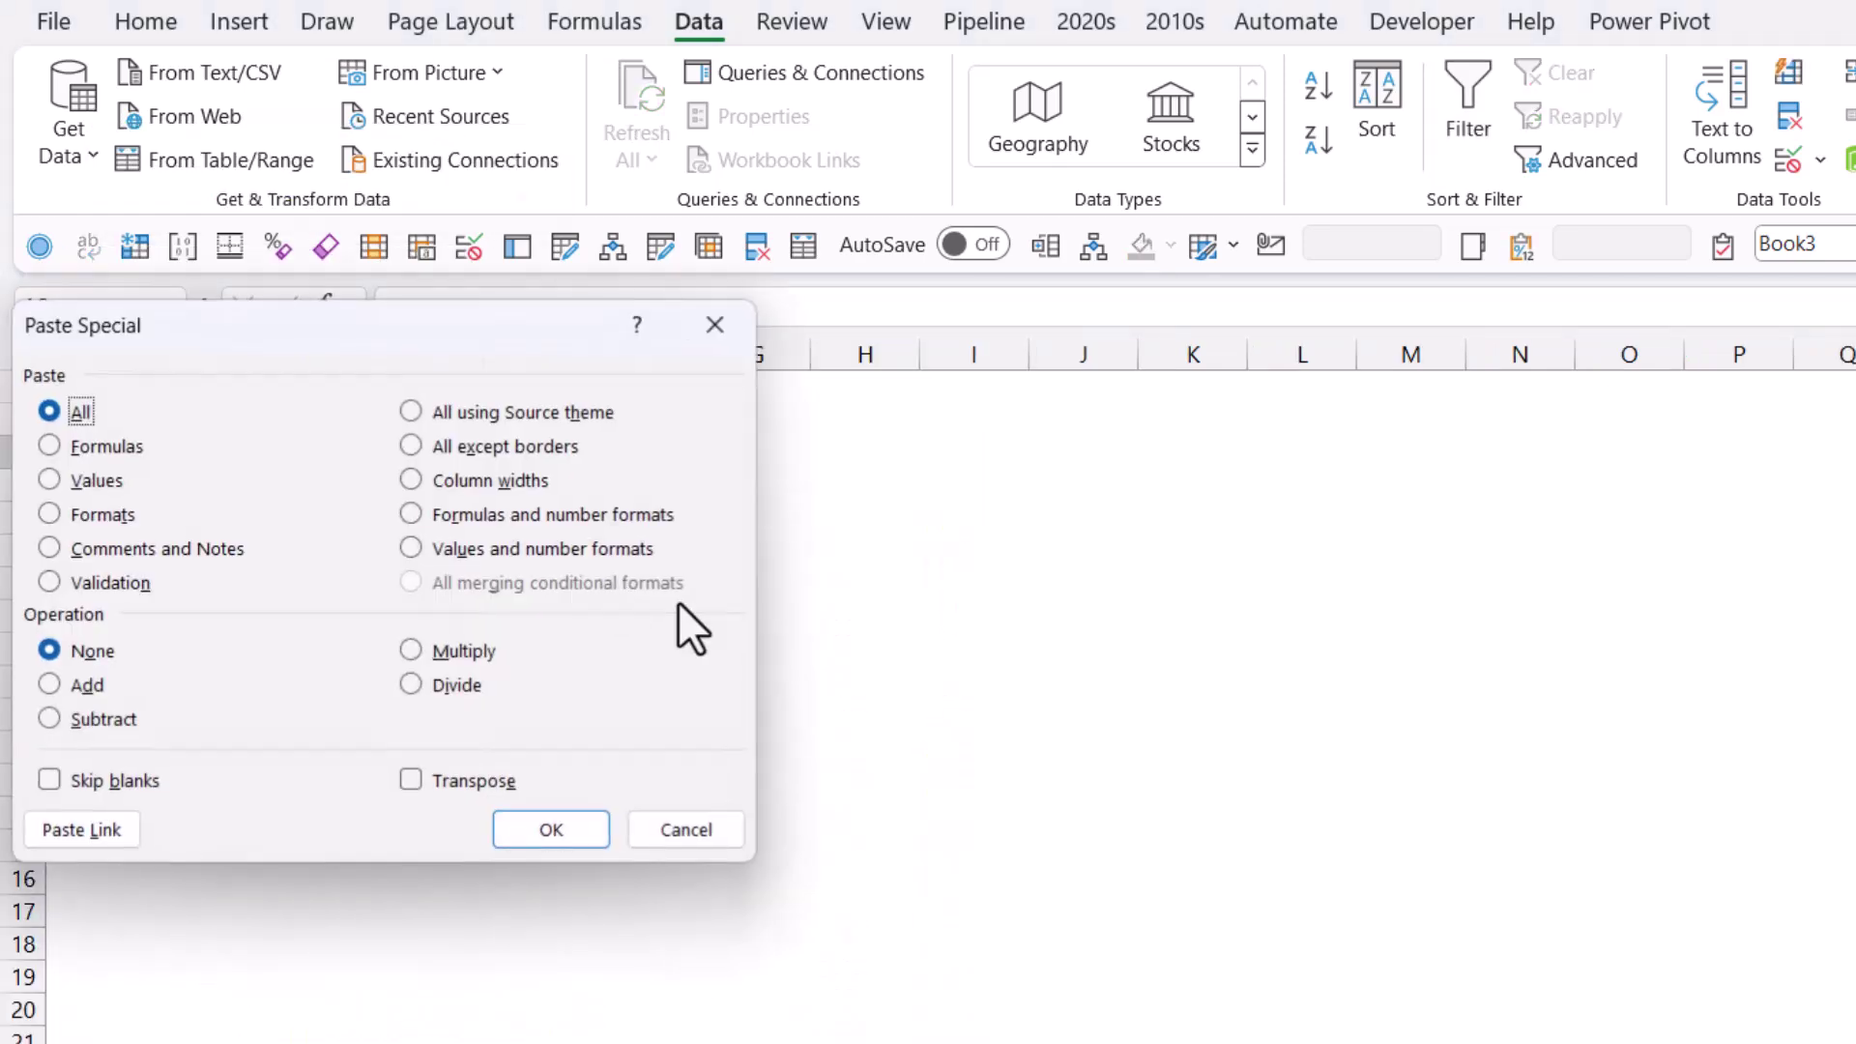
click(447, 774)
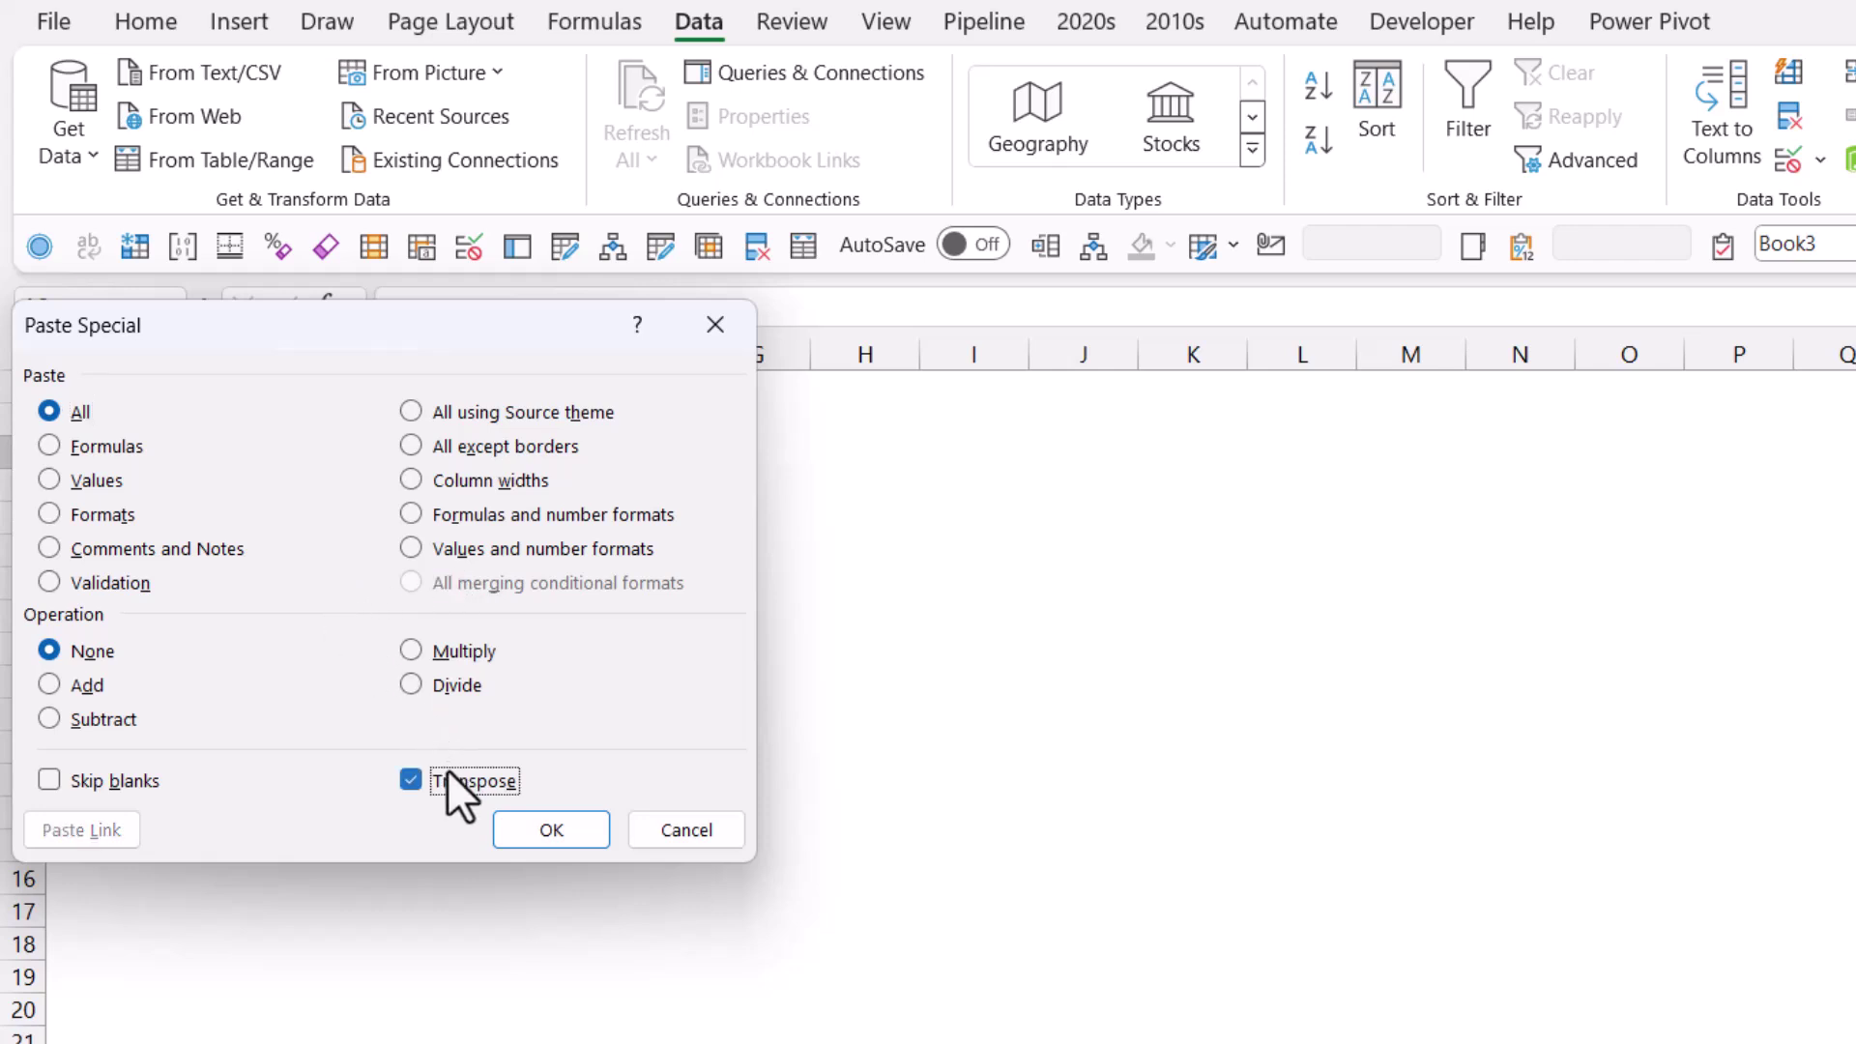
click(94, 481)
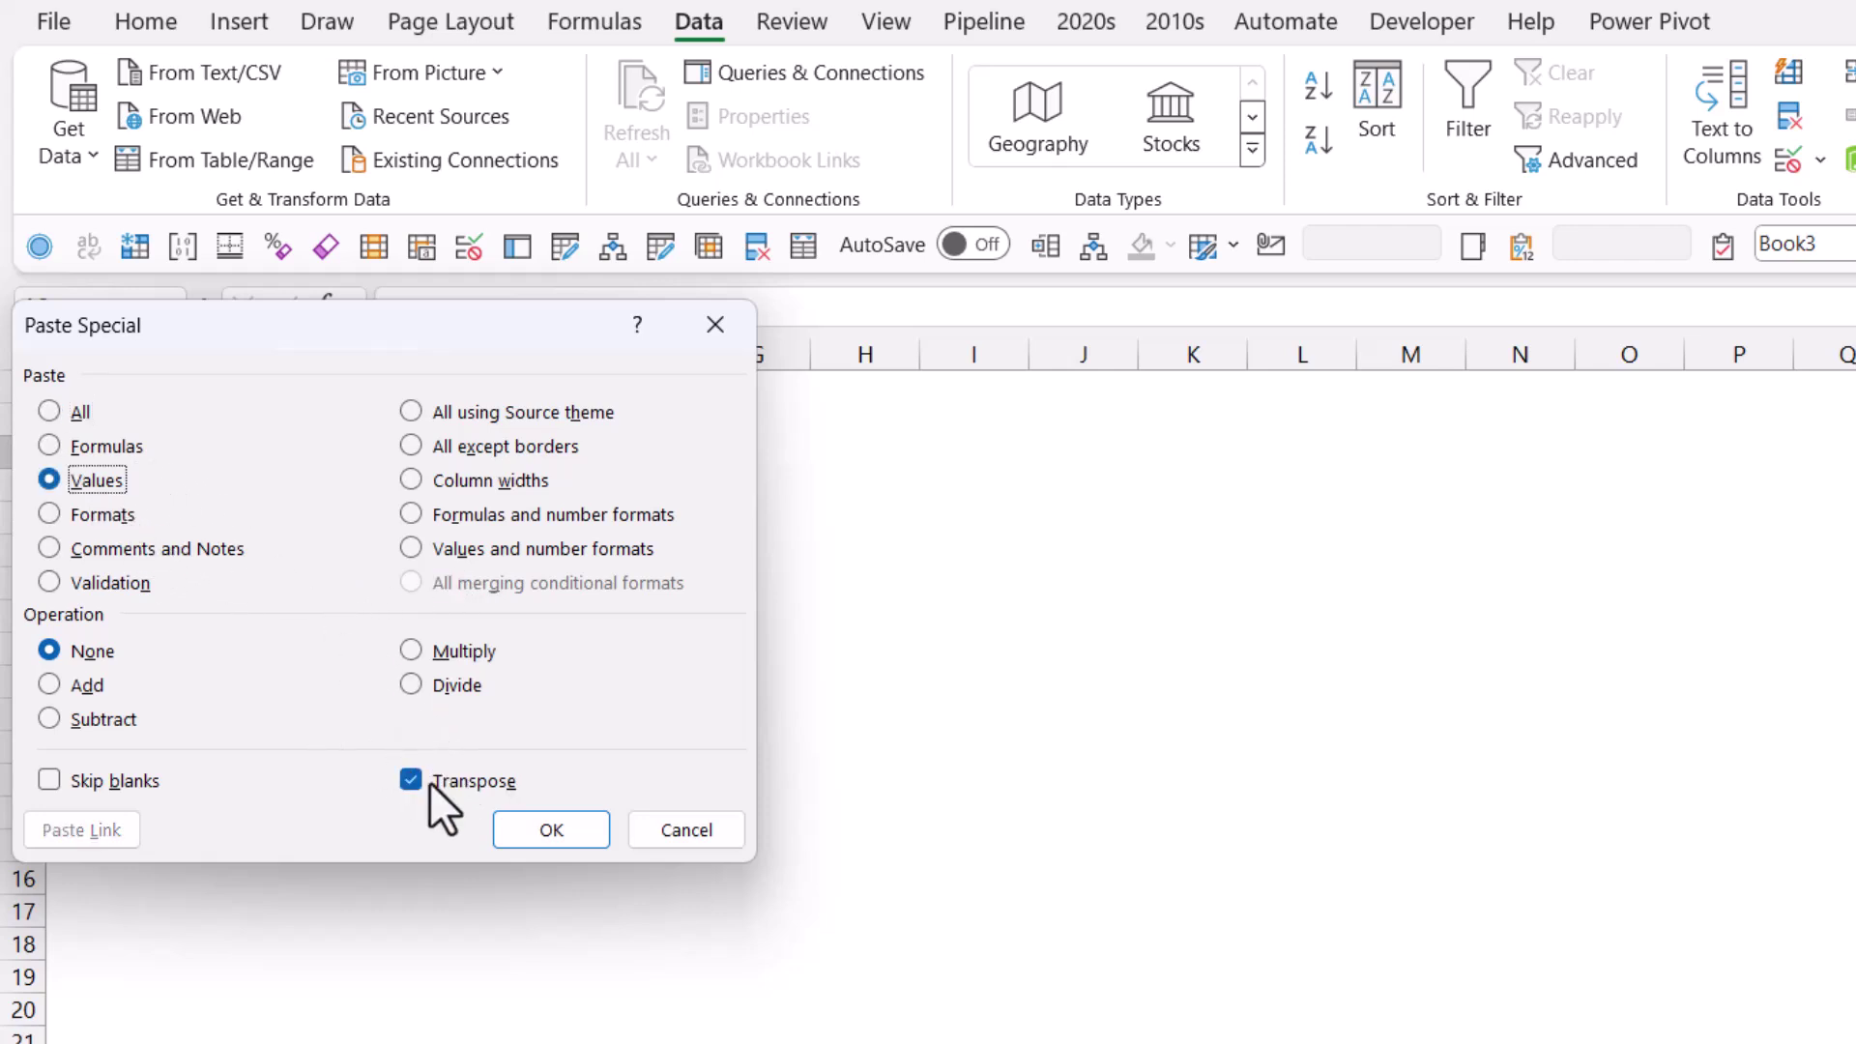
click(557, 548)
click(551, 830)
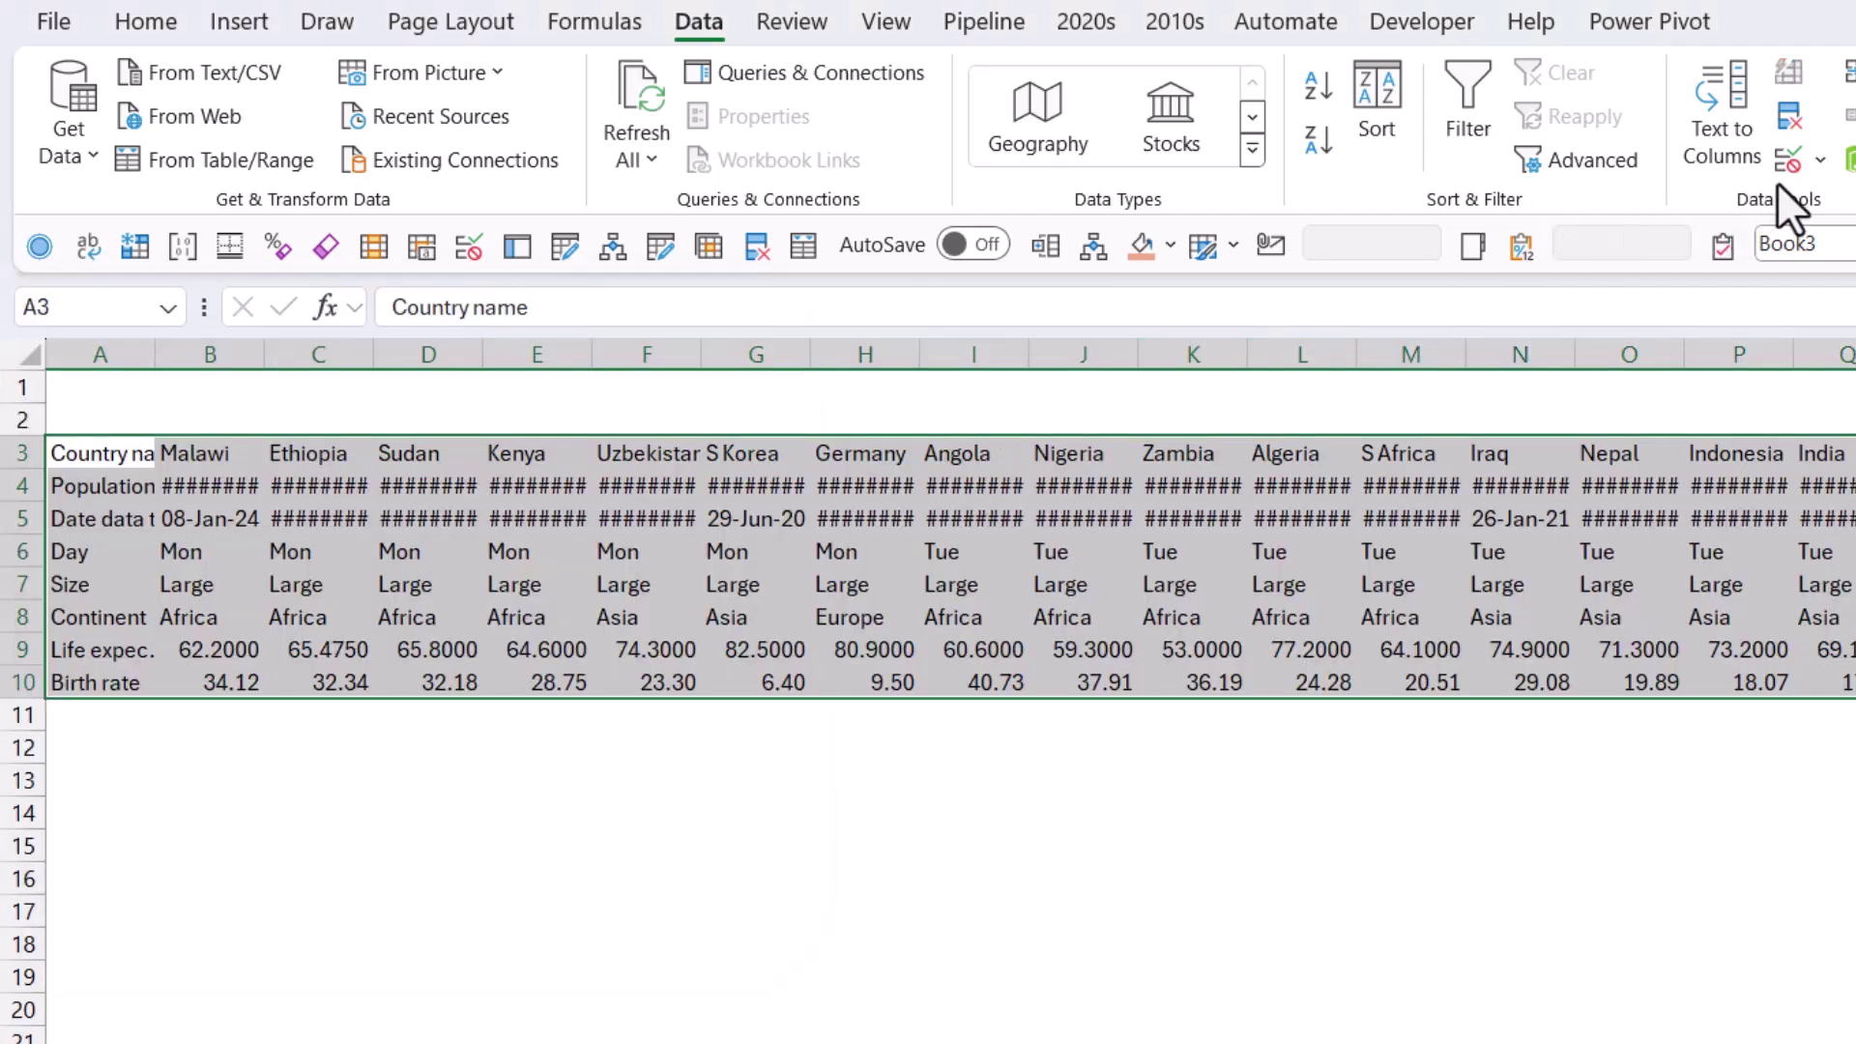
Step: Sort the transposed columns left to right by row 8, the continent row
click(1377, 106)
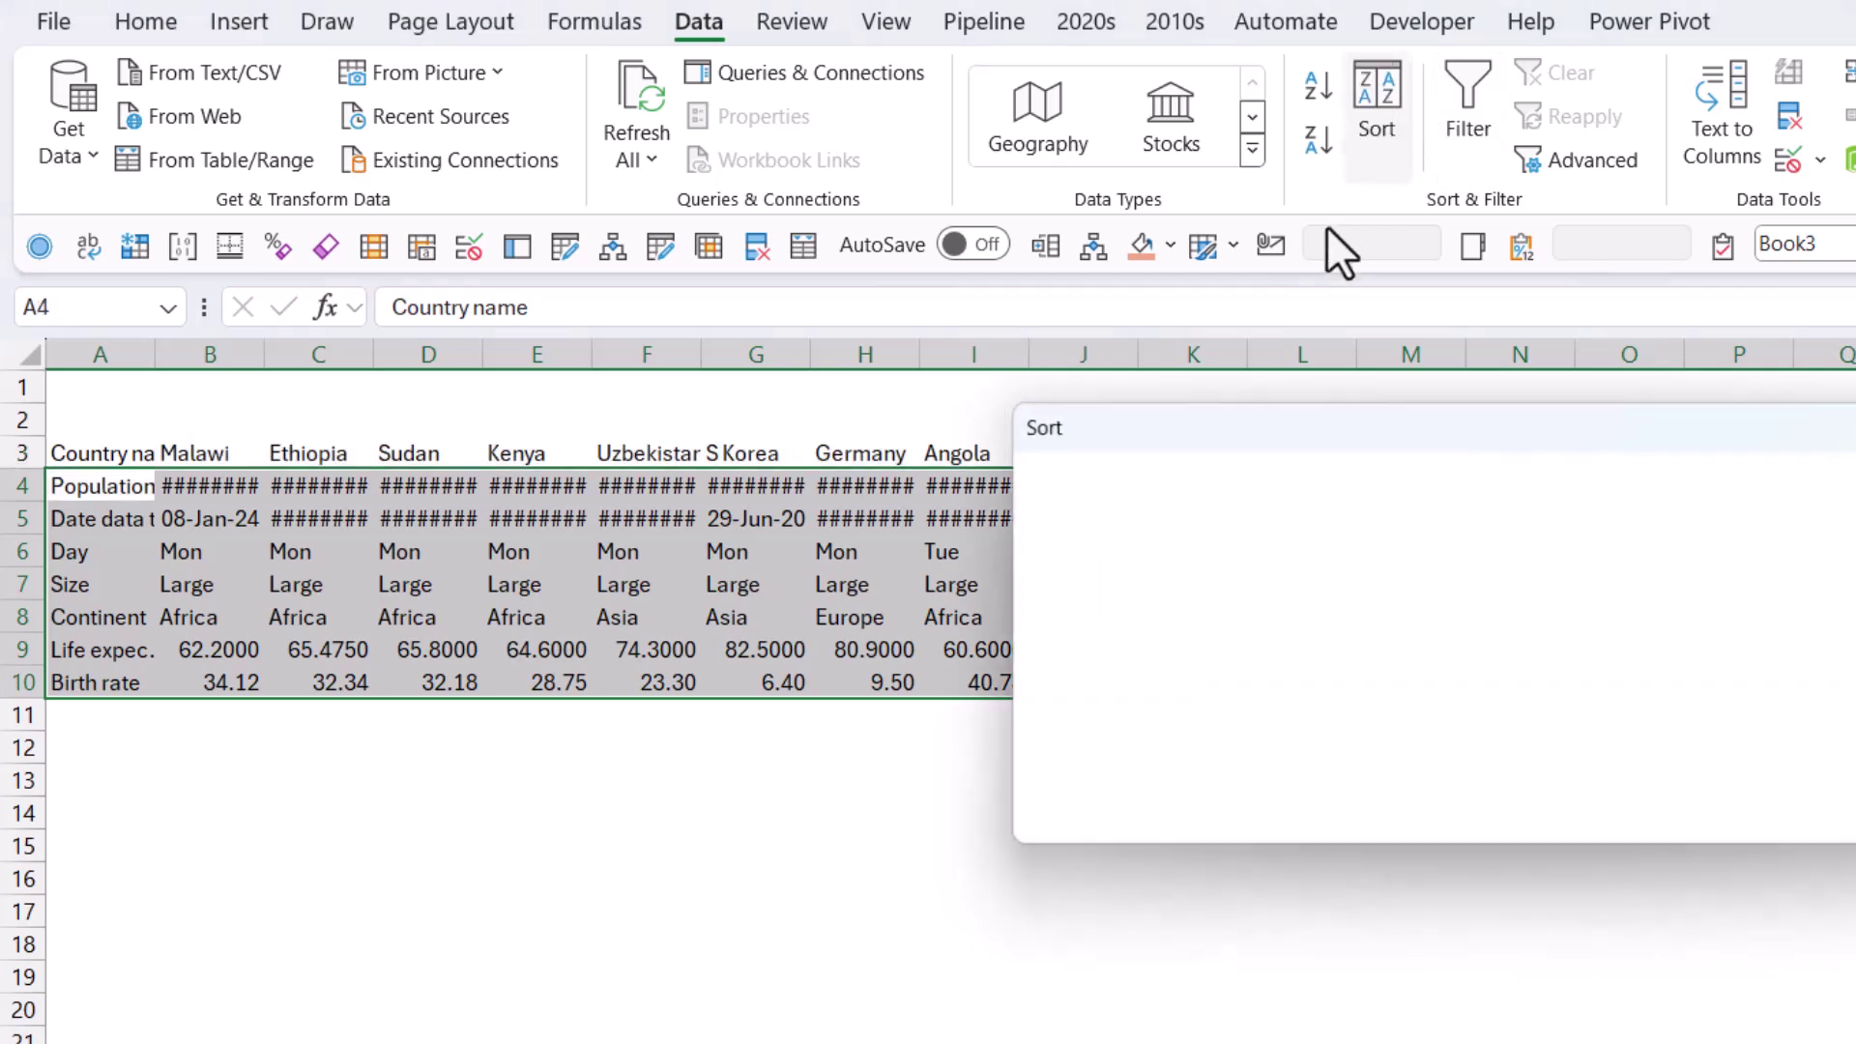
click(1649, 485)
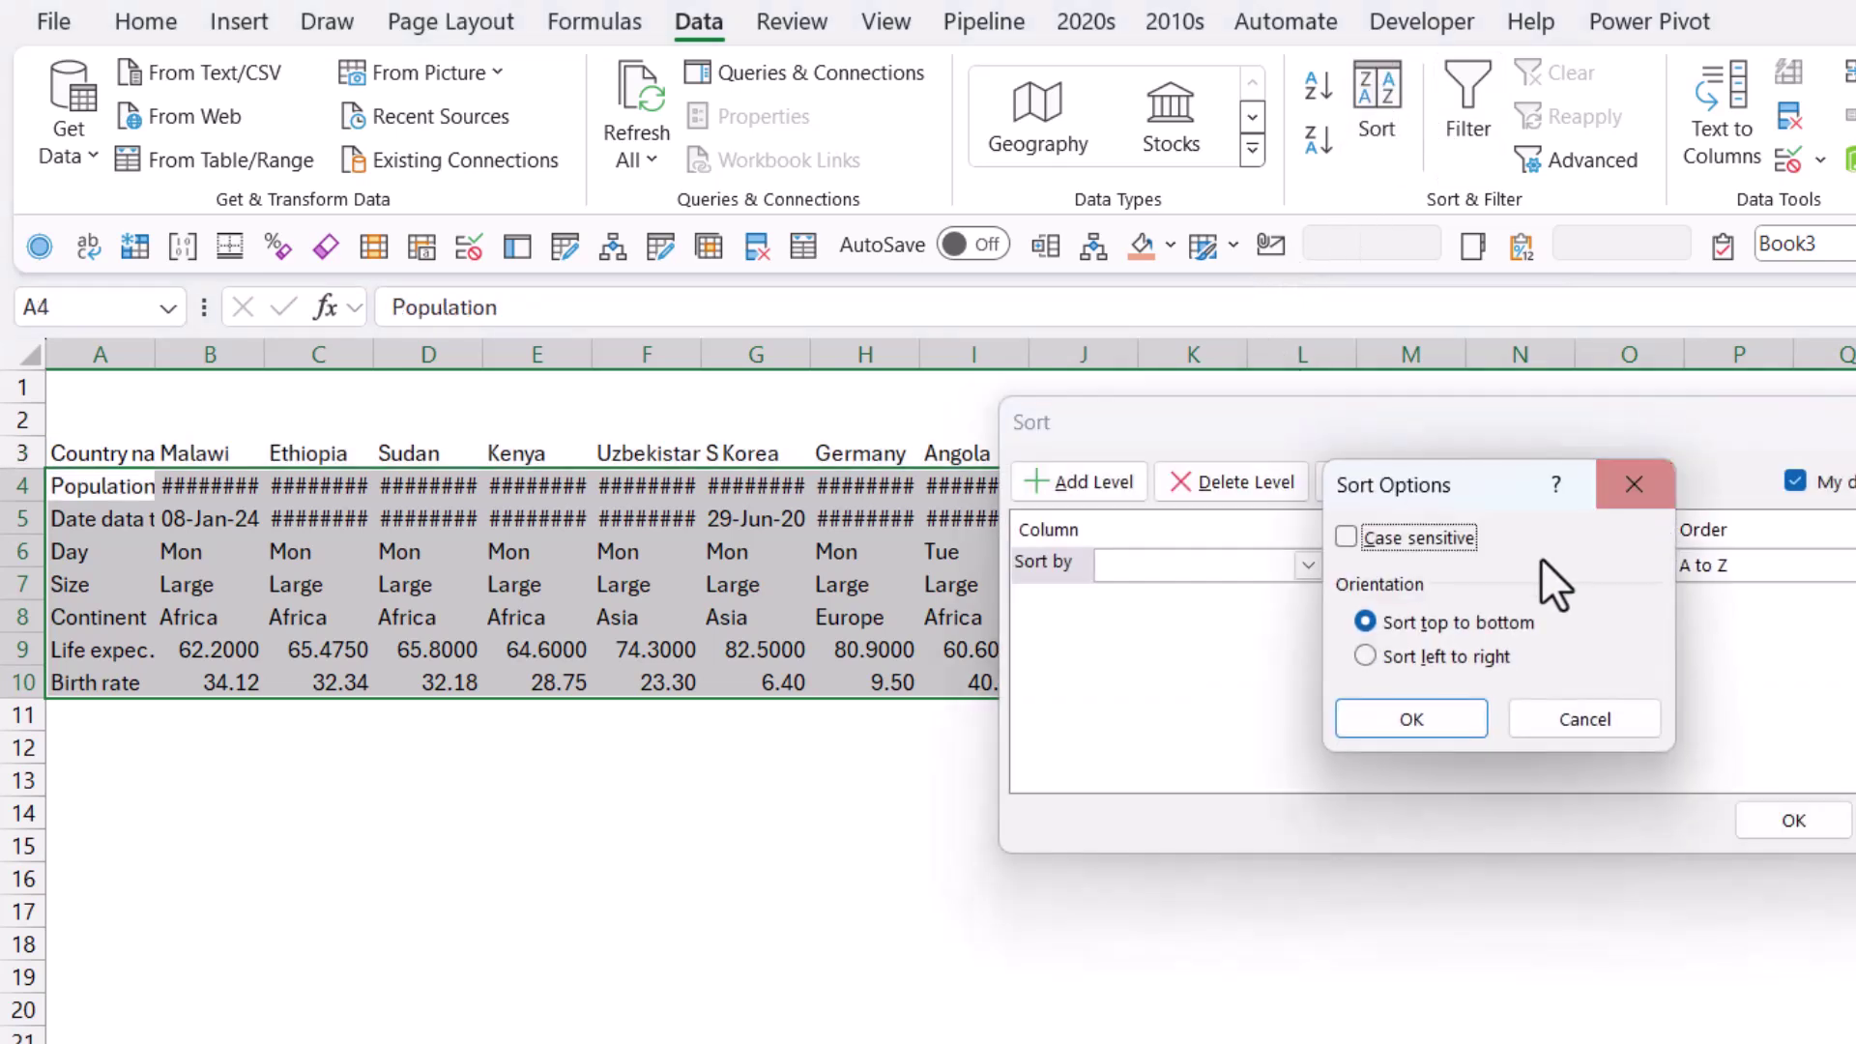
click(1456, 659)
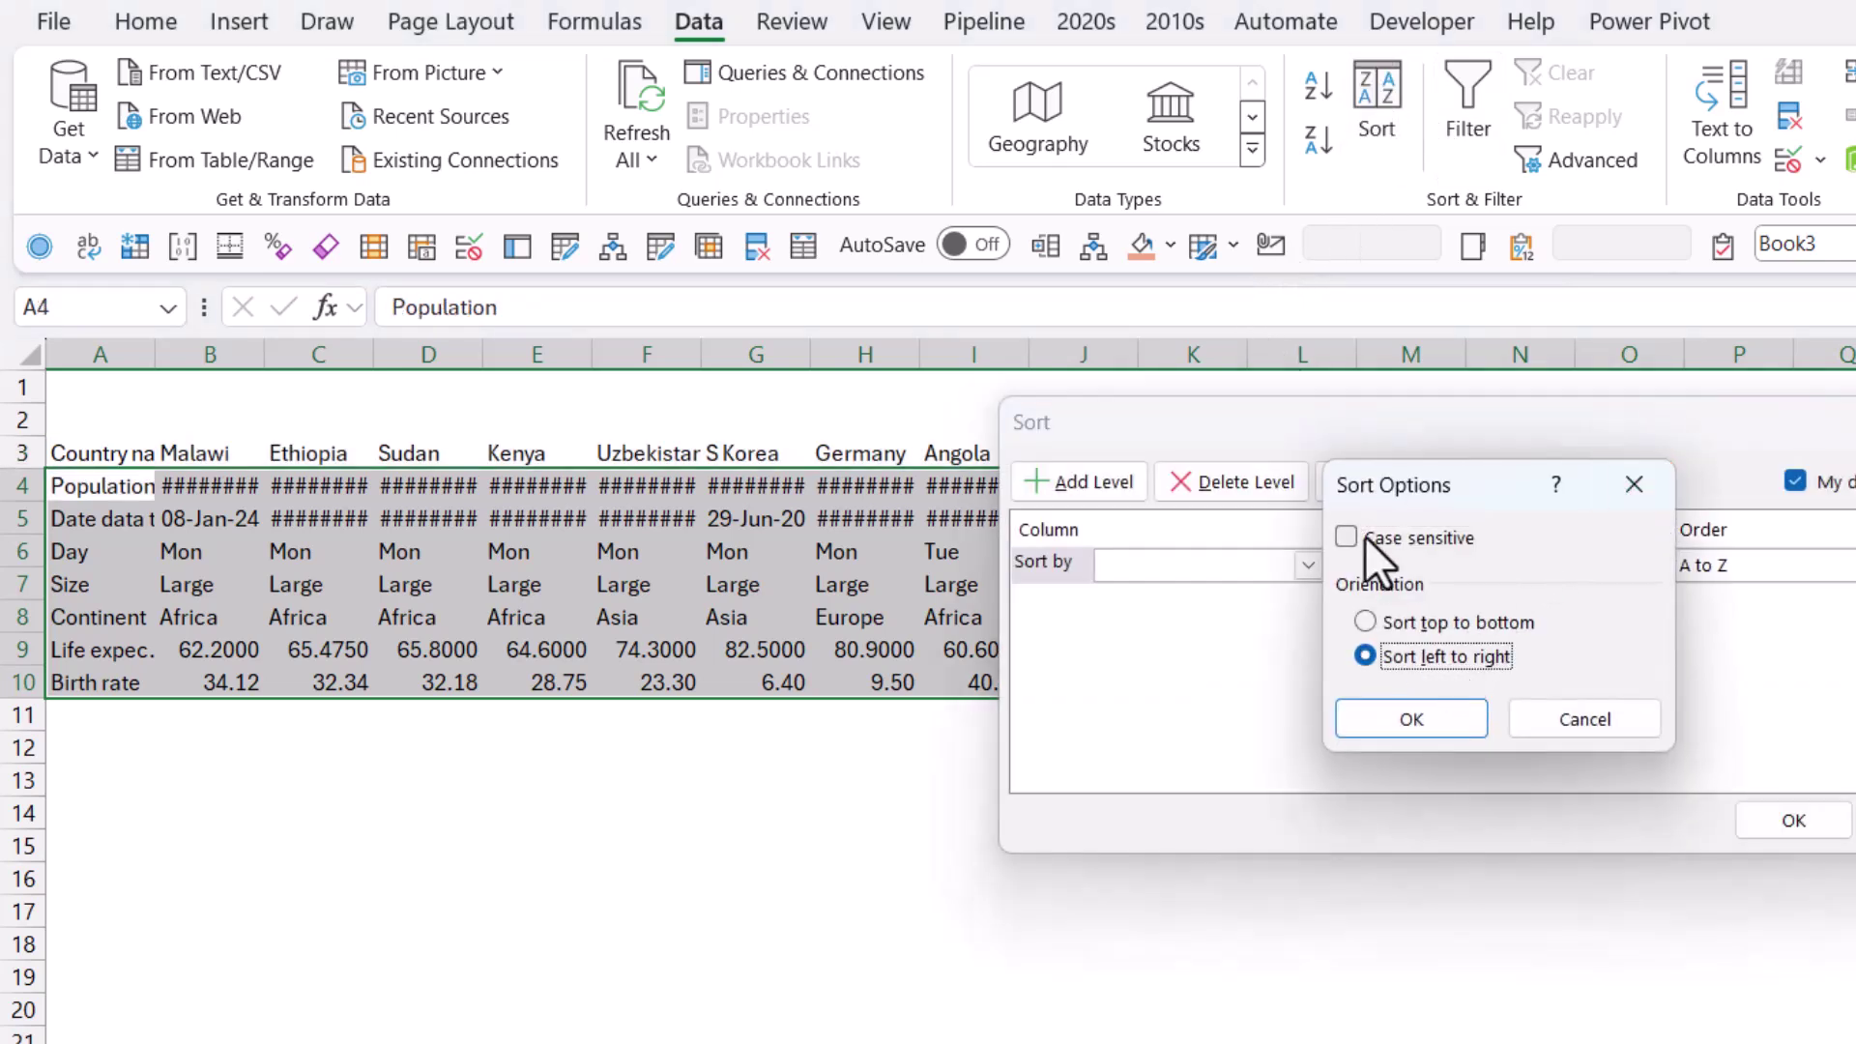
click(1415, 716)
click(1168, 564)
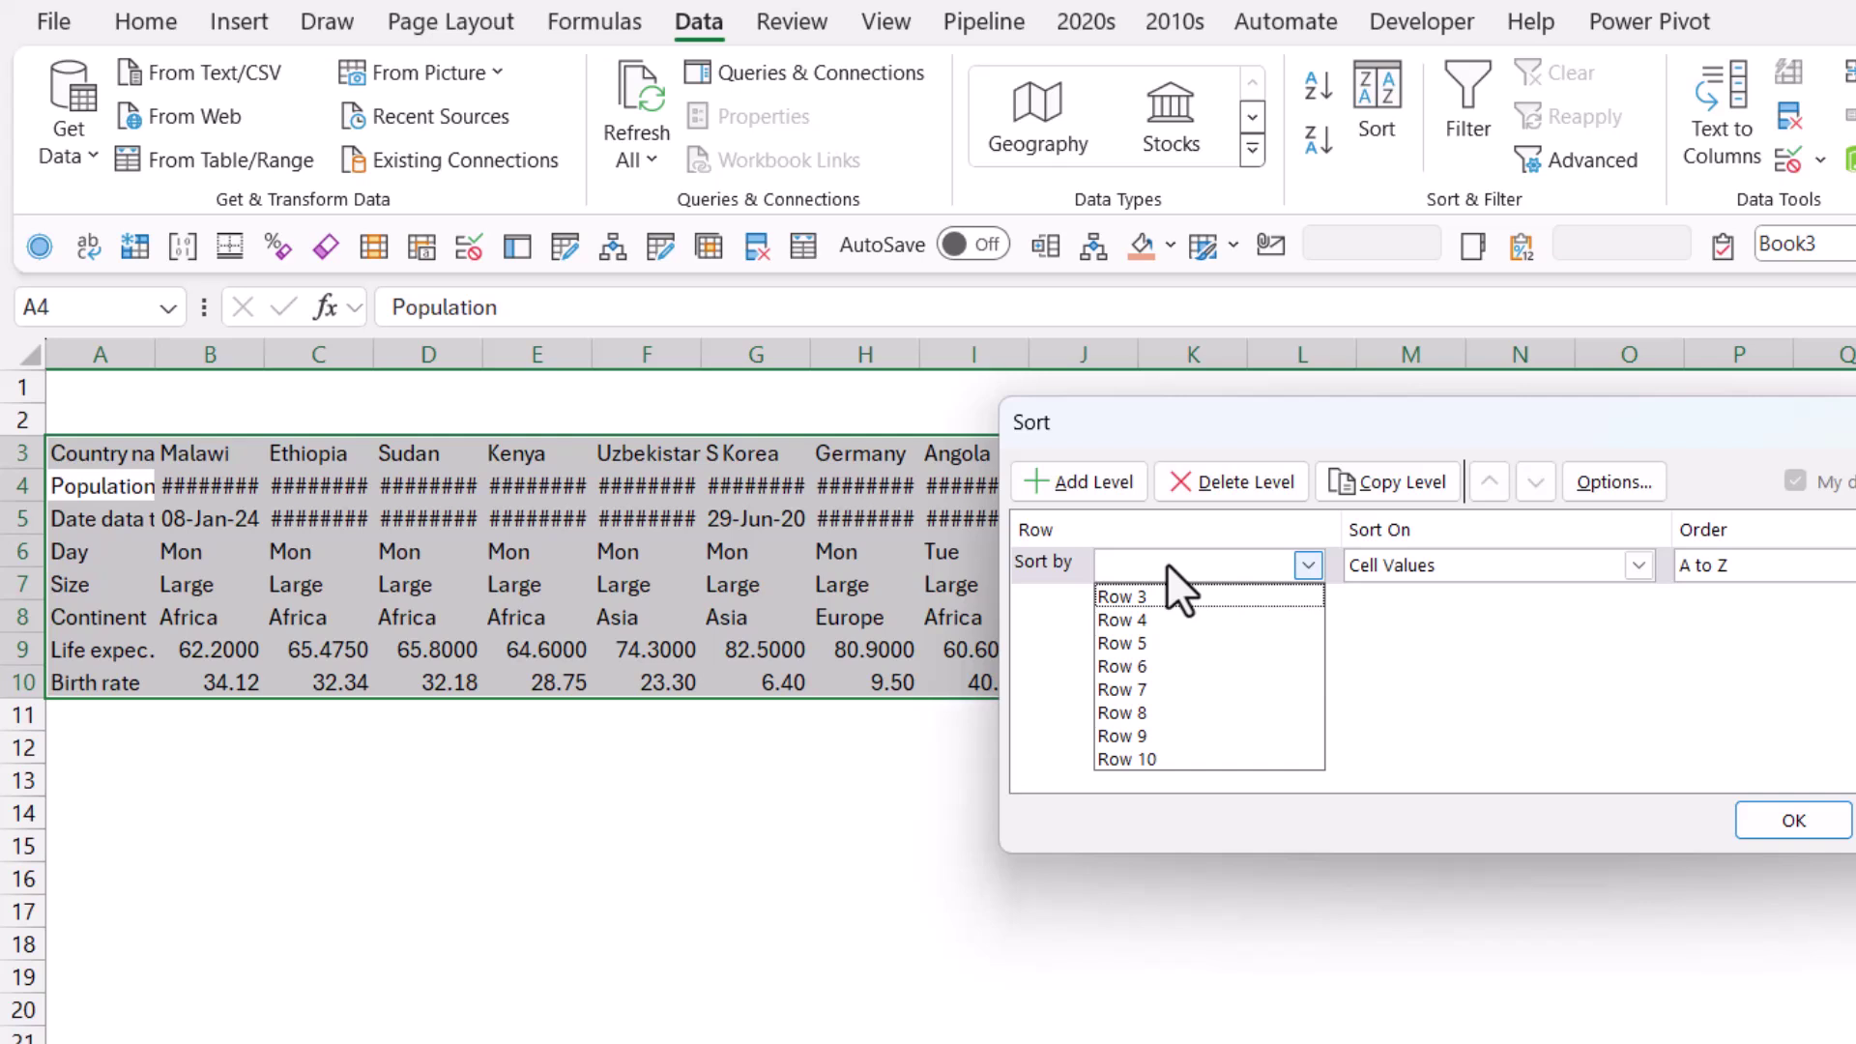
click(1156, 713)
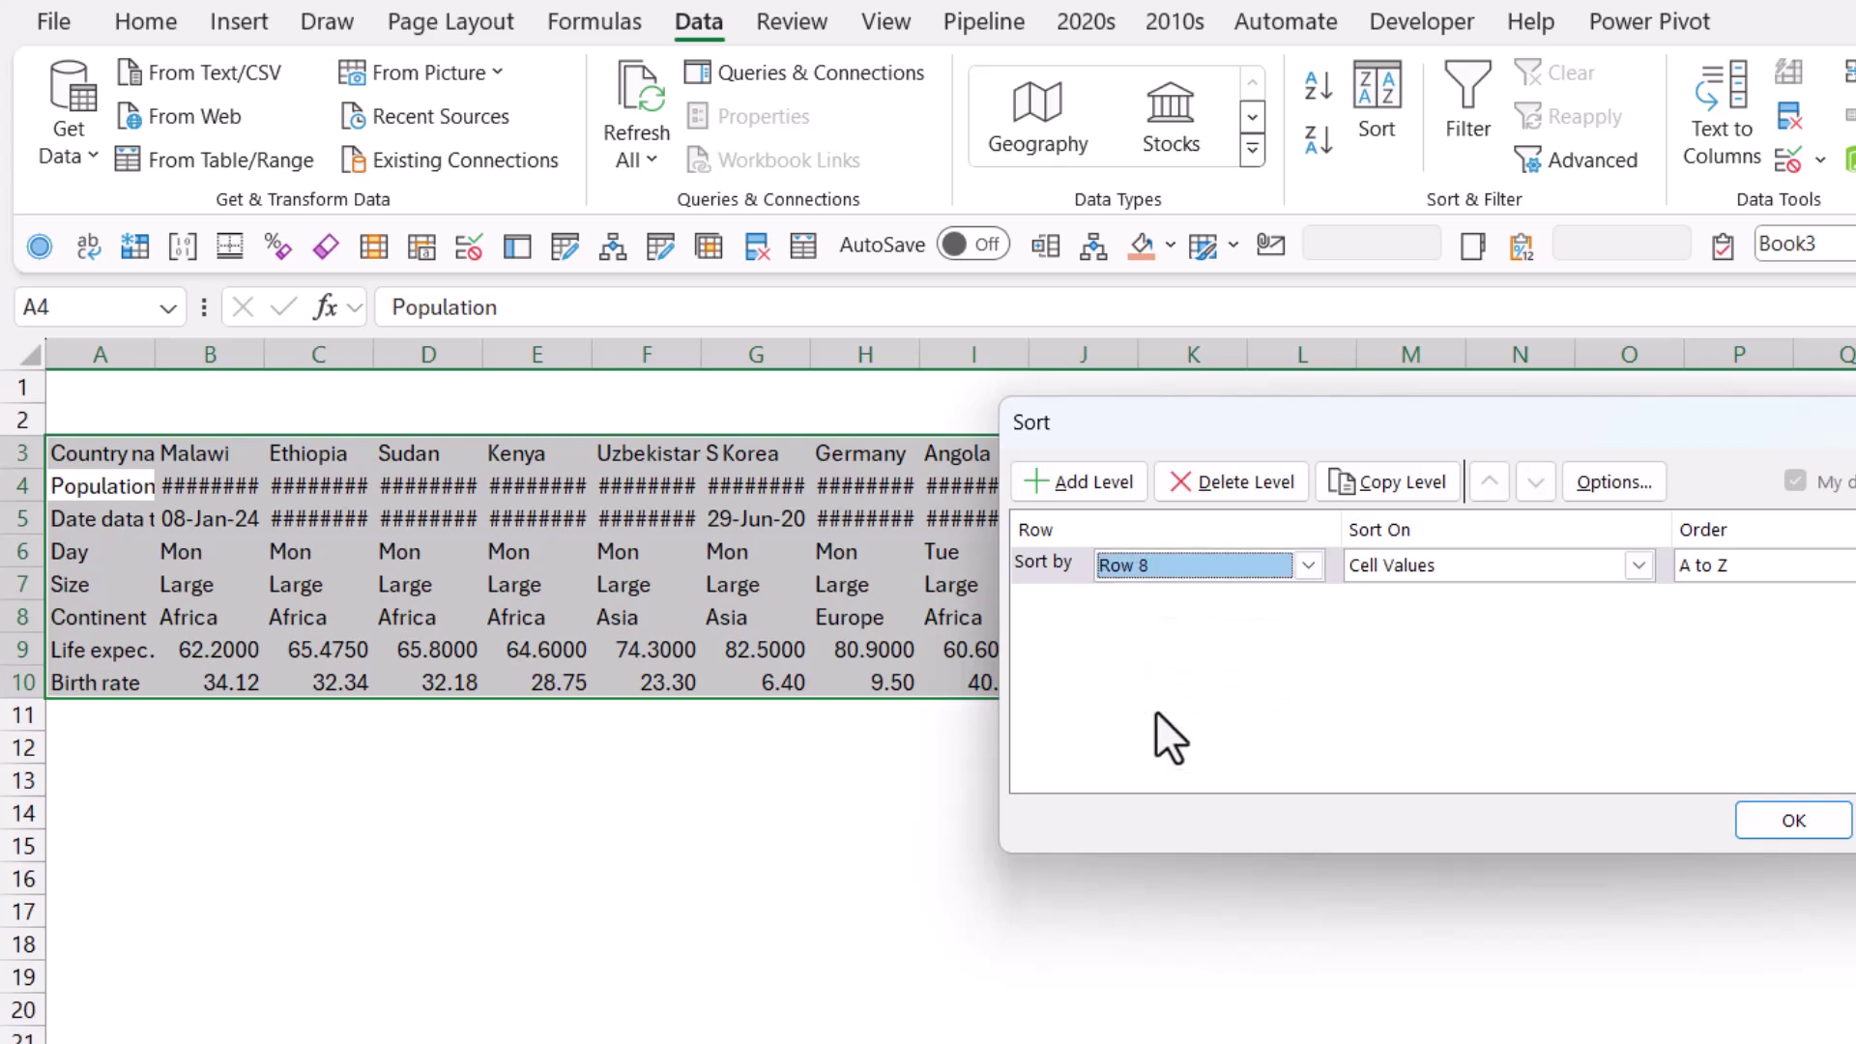
click(1794, 820)
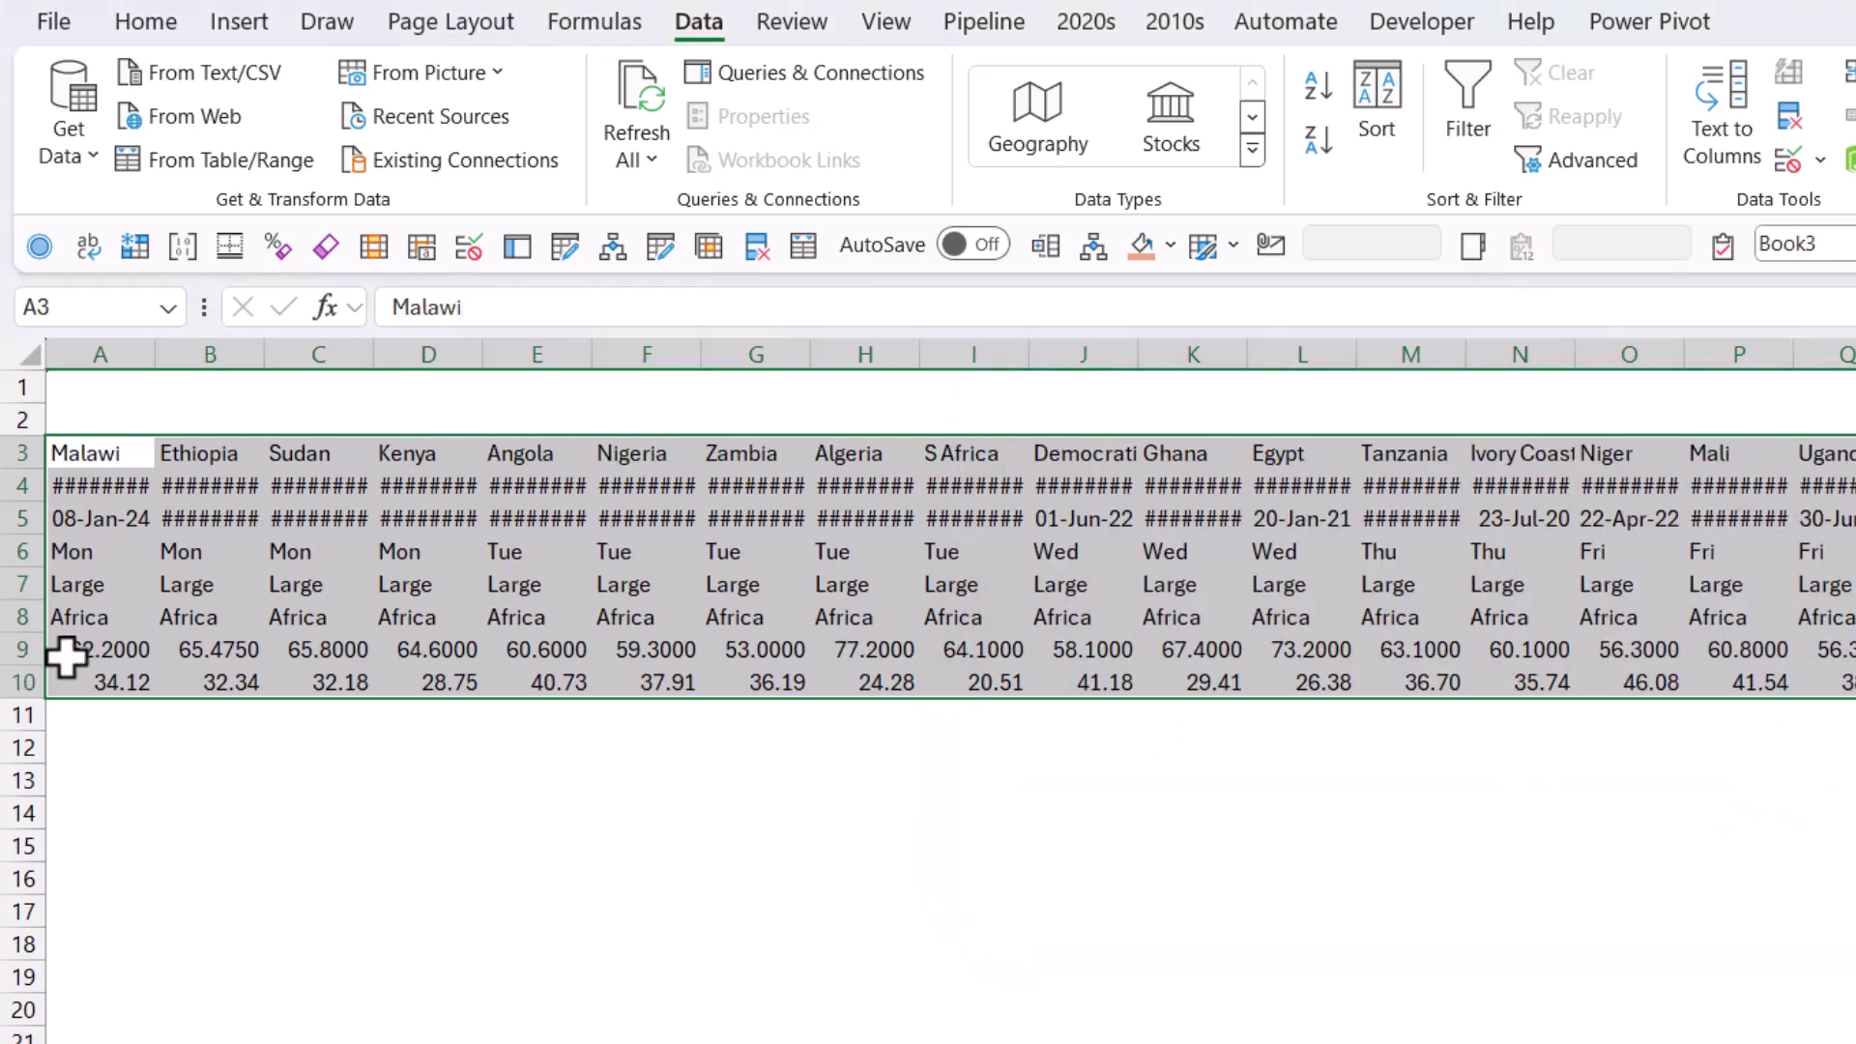
Step: Check the sorted order along the continent row and return to A3
drag(114, 649, 622, 650)
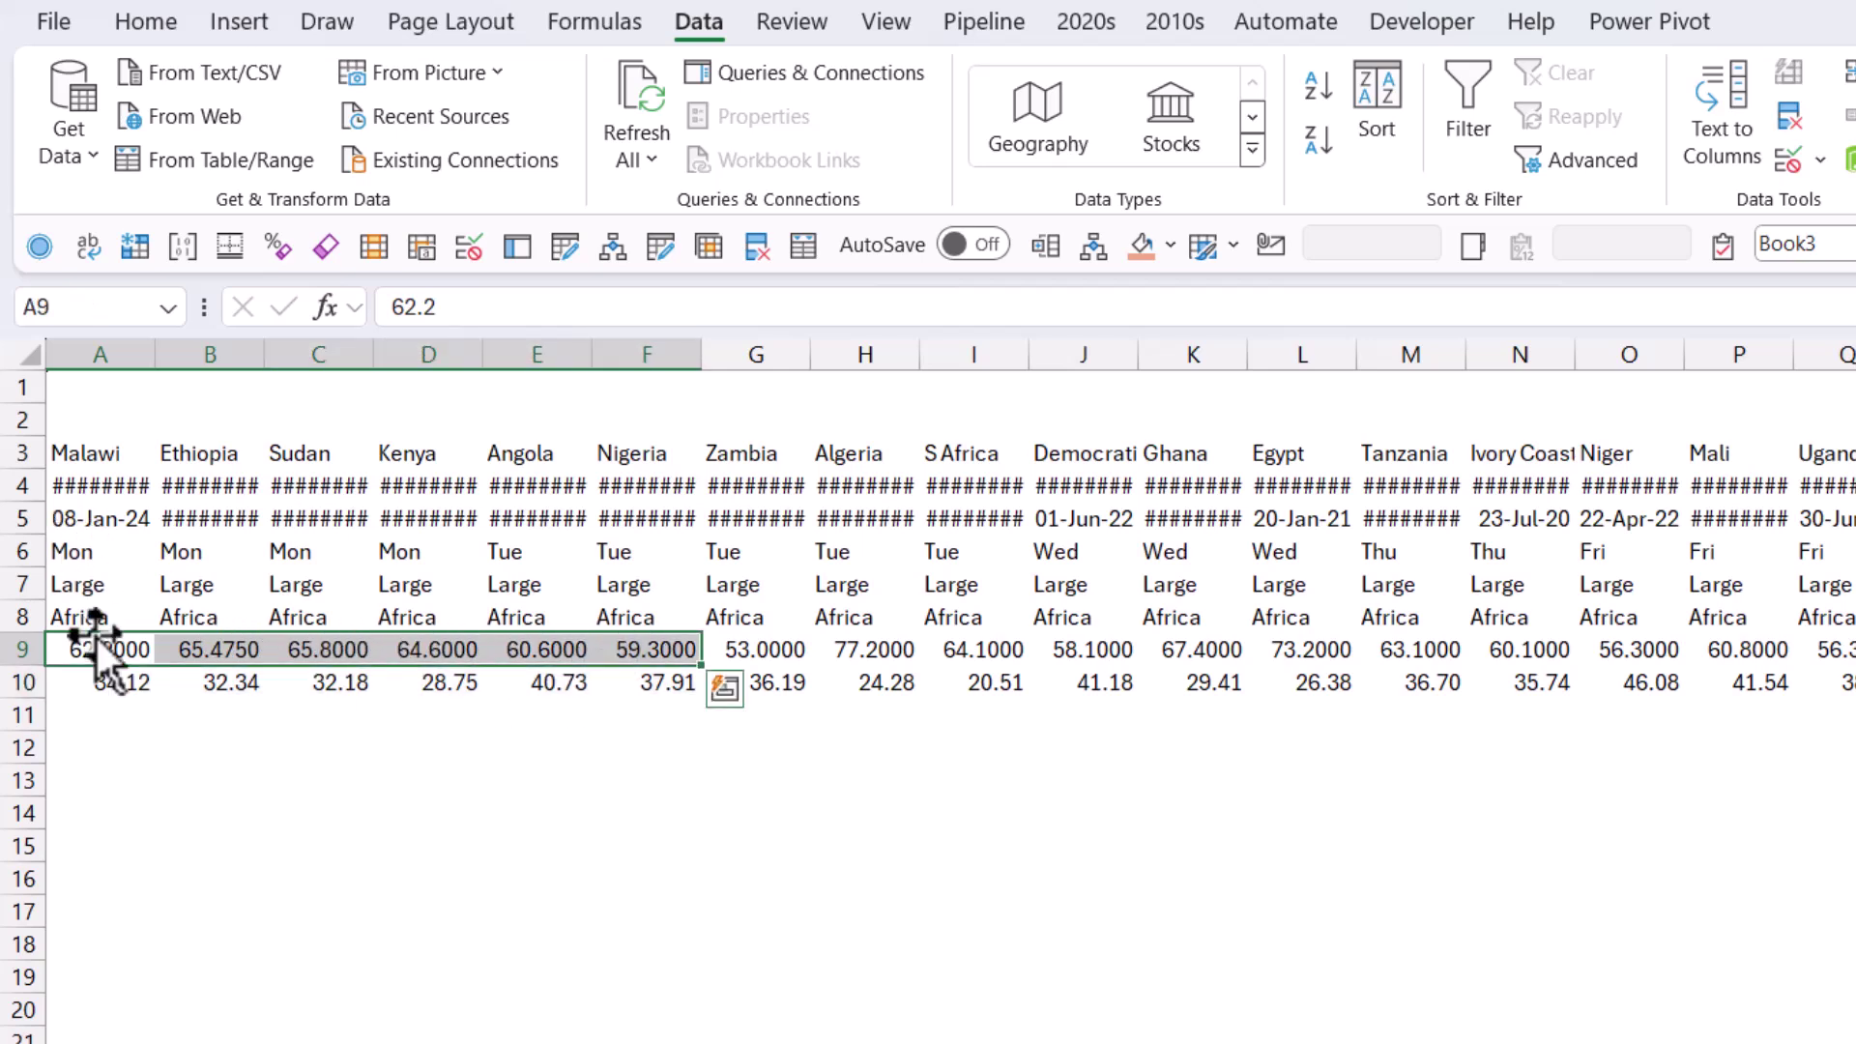
drag(87, 619, 1855, 617)
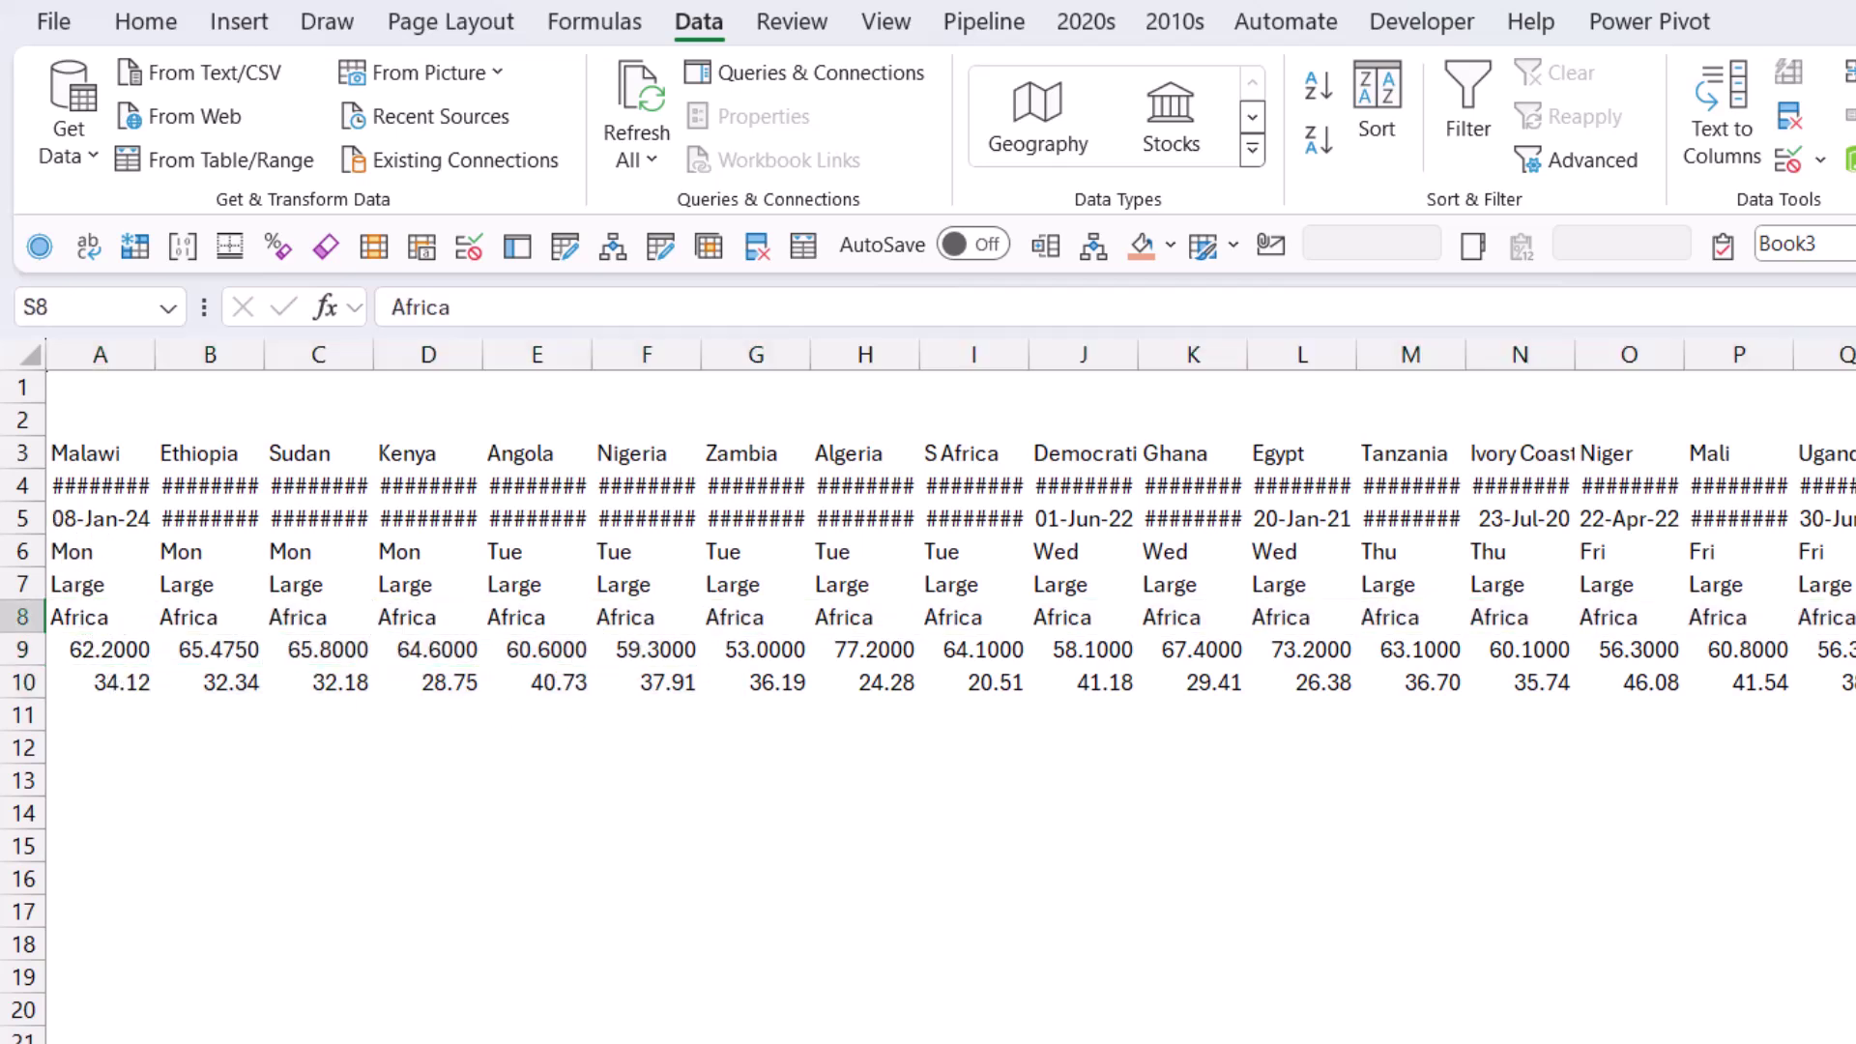
key(ctrl+Right)
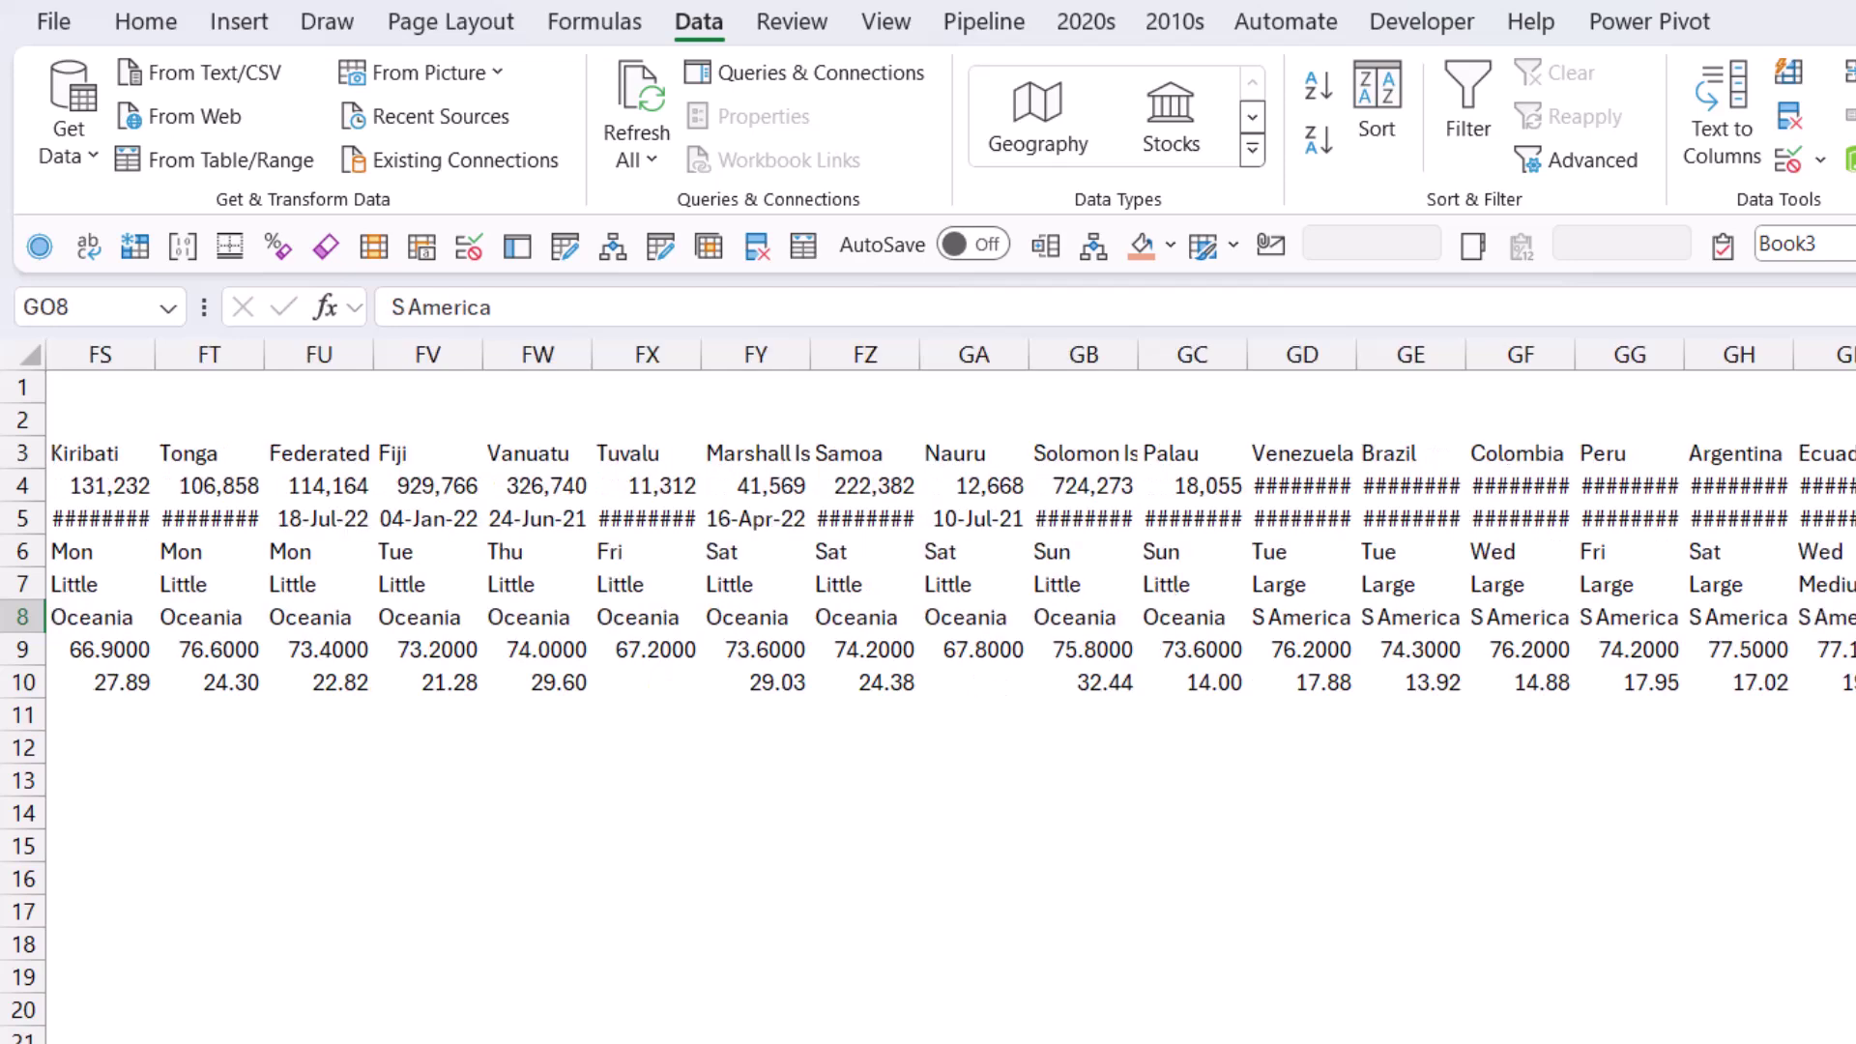
key(ctrl+Left)
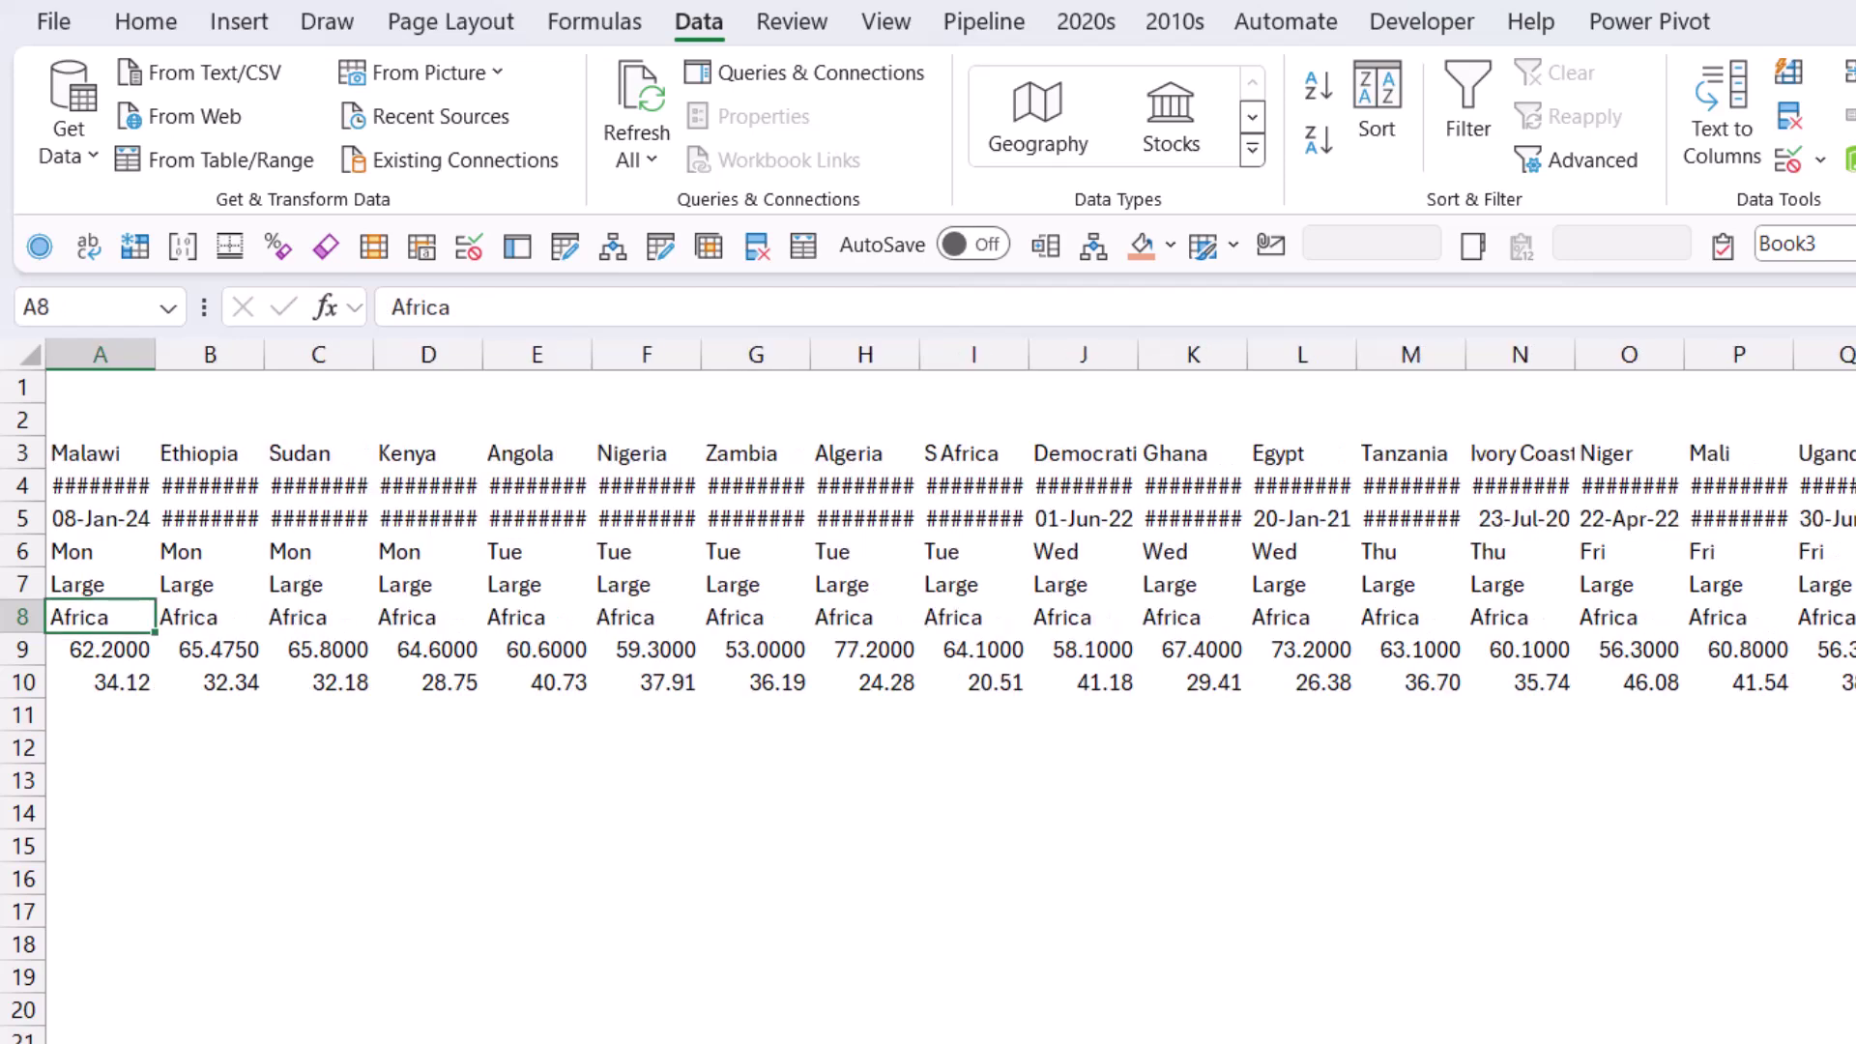
key(Up)
key(Up)
key(Up)
key(Up)
key(Up)
key(ctrl+shift+Down)
key(ctrl+shift+Right)
key(ctrl+Left)
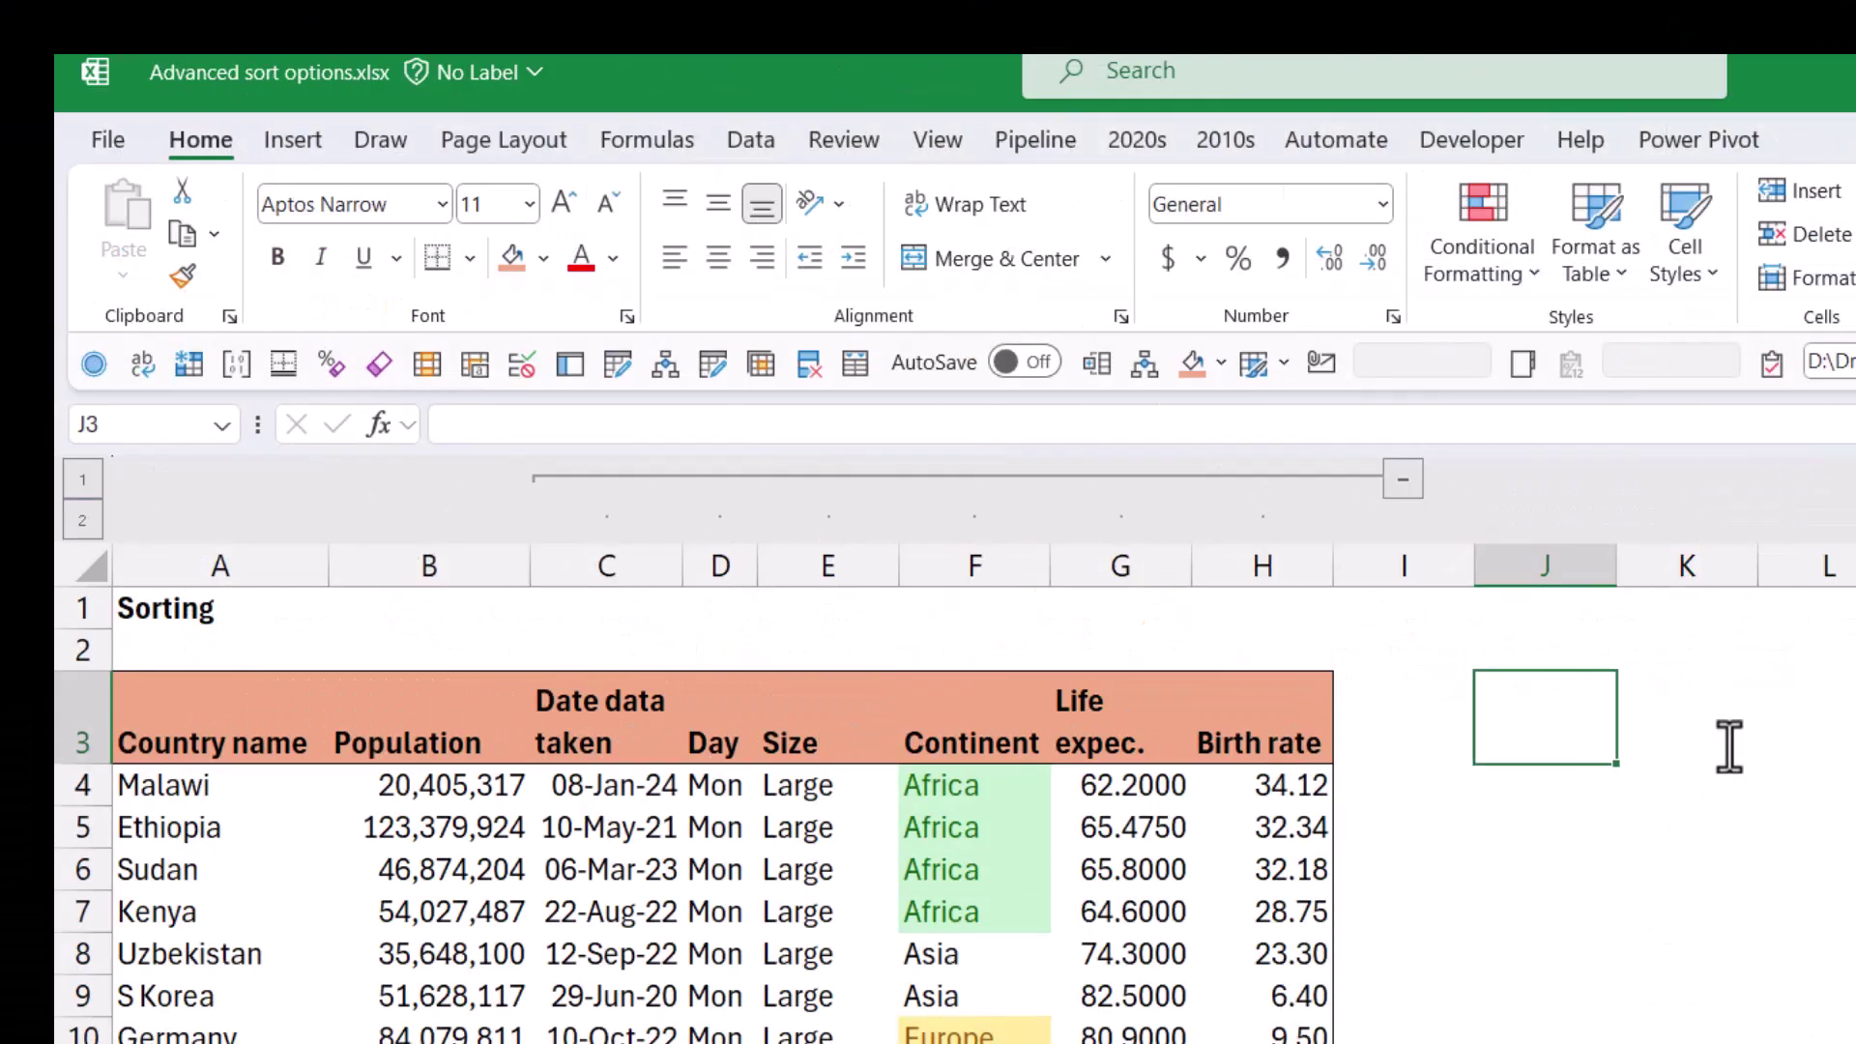
Step: Enter =SORT(A3:C199) in J3 to spill the table alphabetically by country
text(=s)
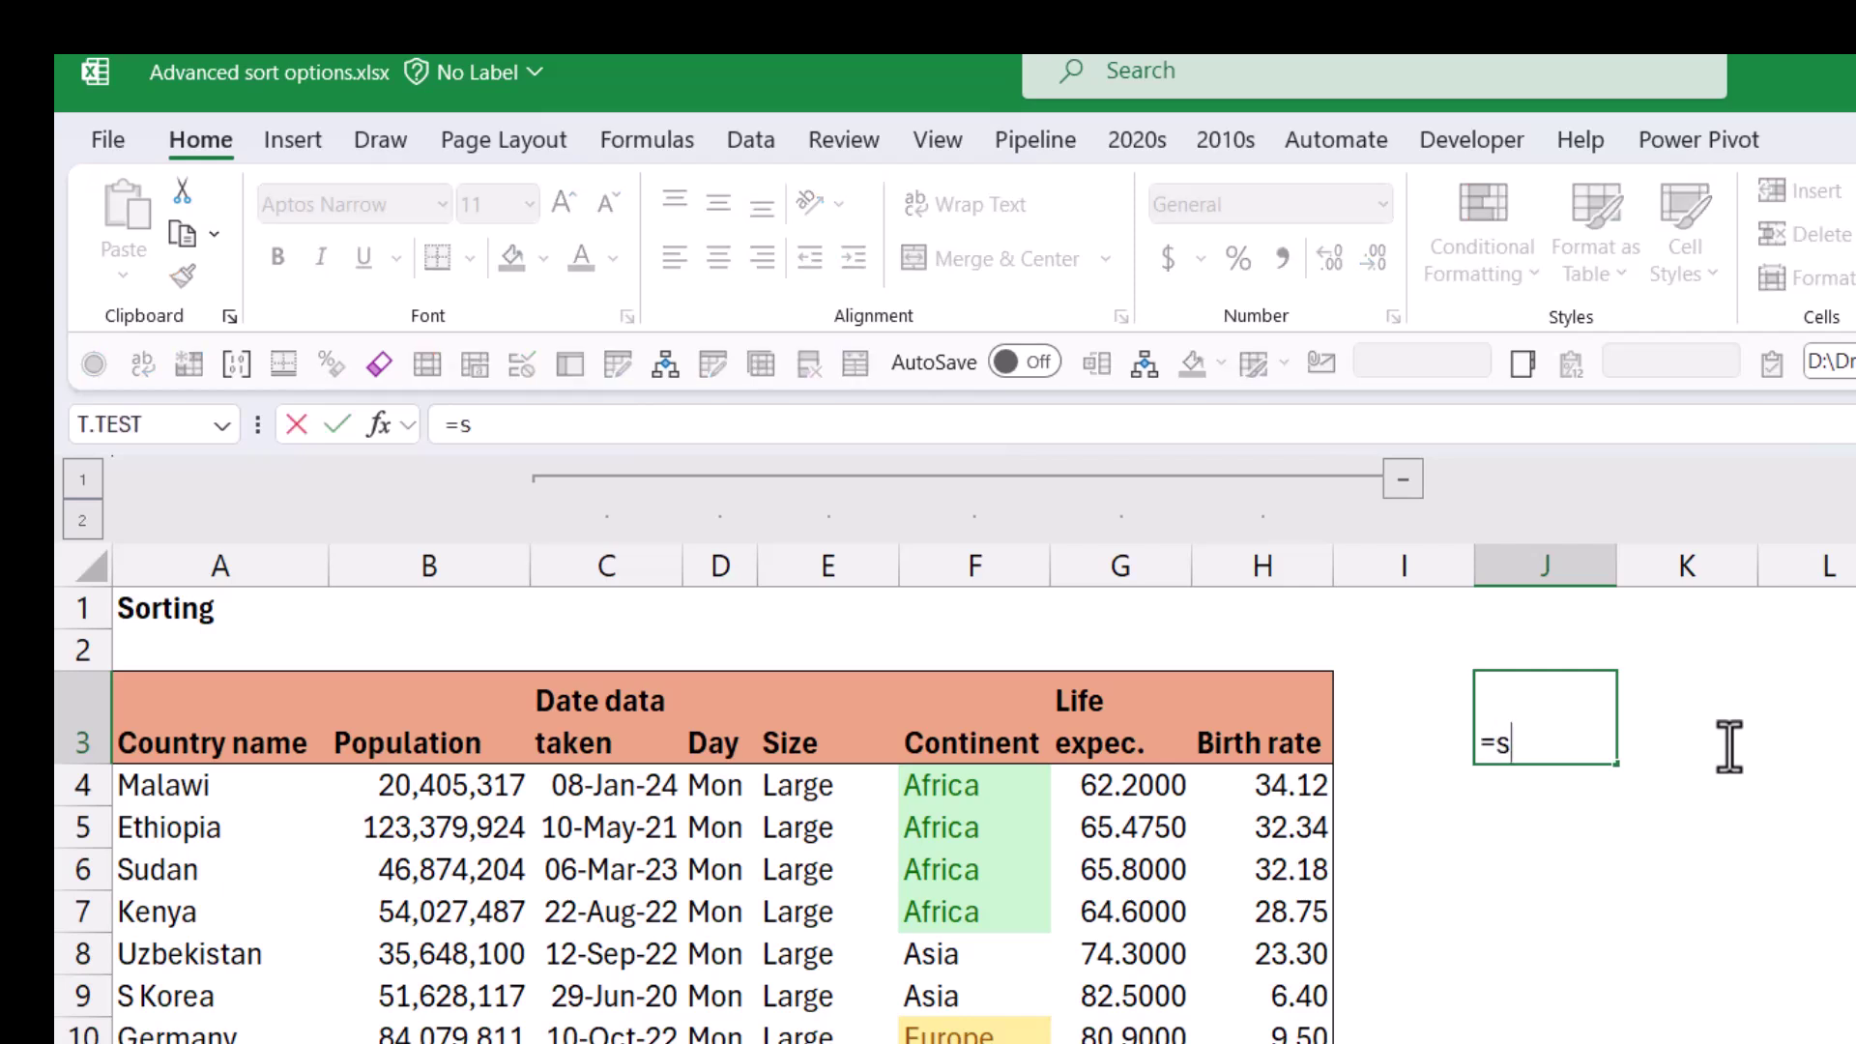
text(ort)
key(Tab)
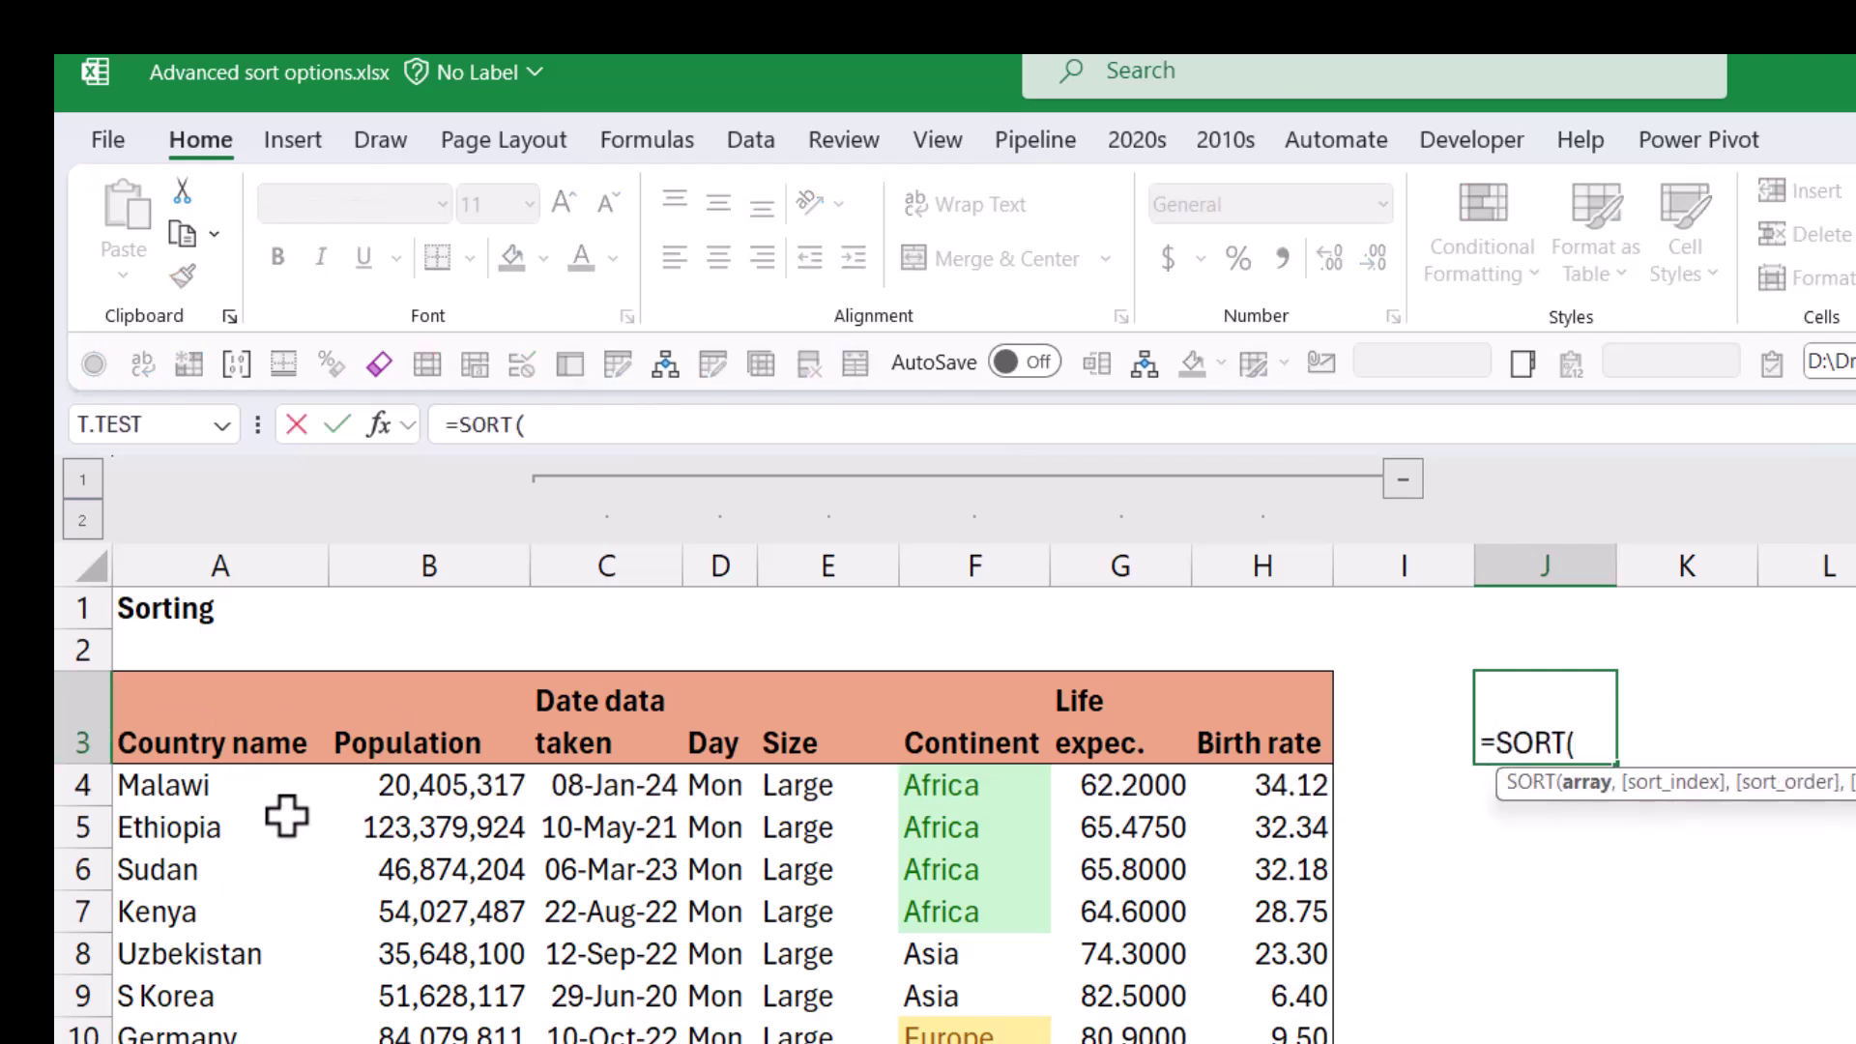
click(248, 735)
key(ctrl+shift+Down)
key(shift+Right)
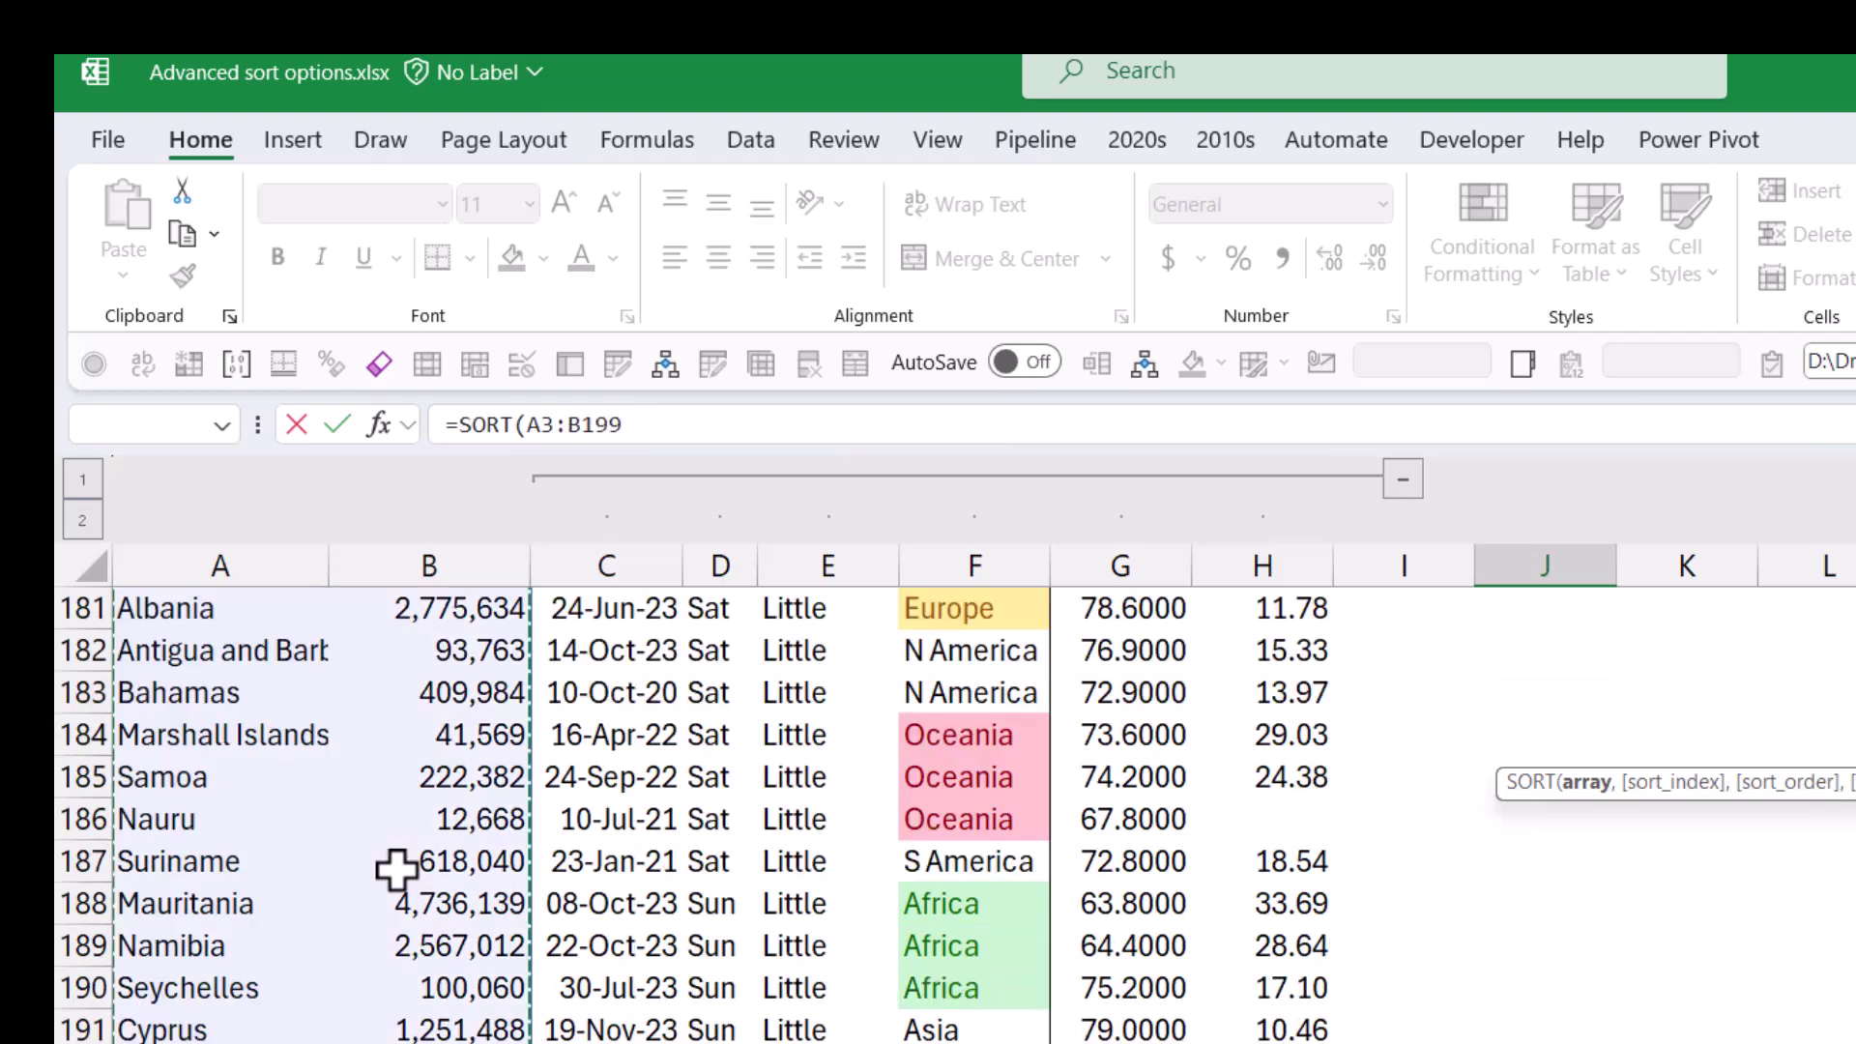
key(shift+Right)
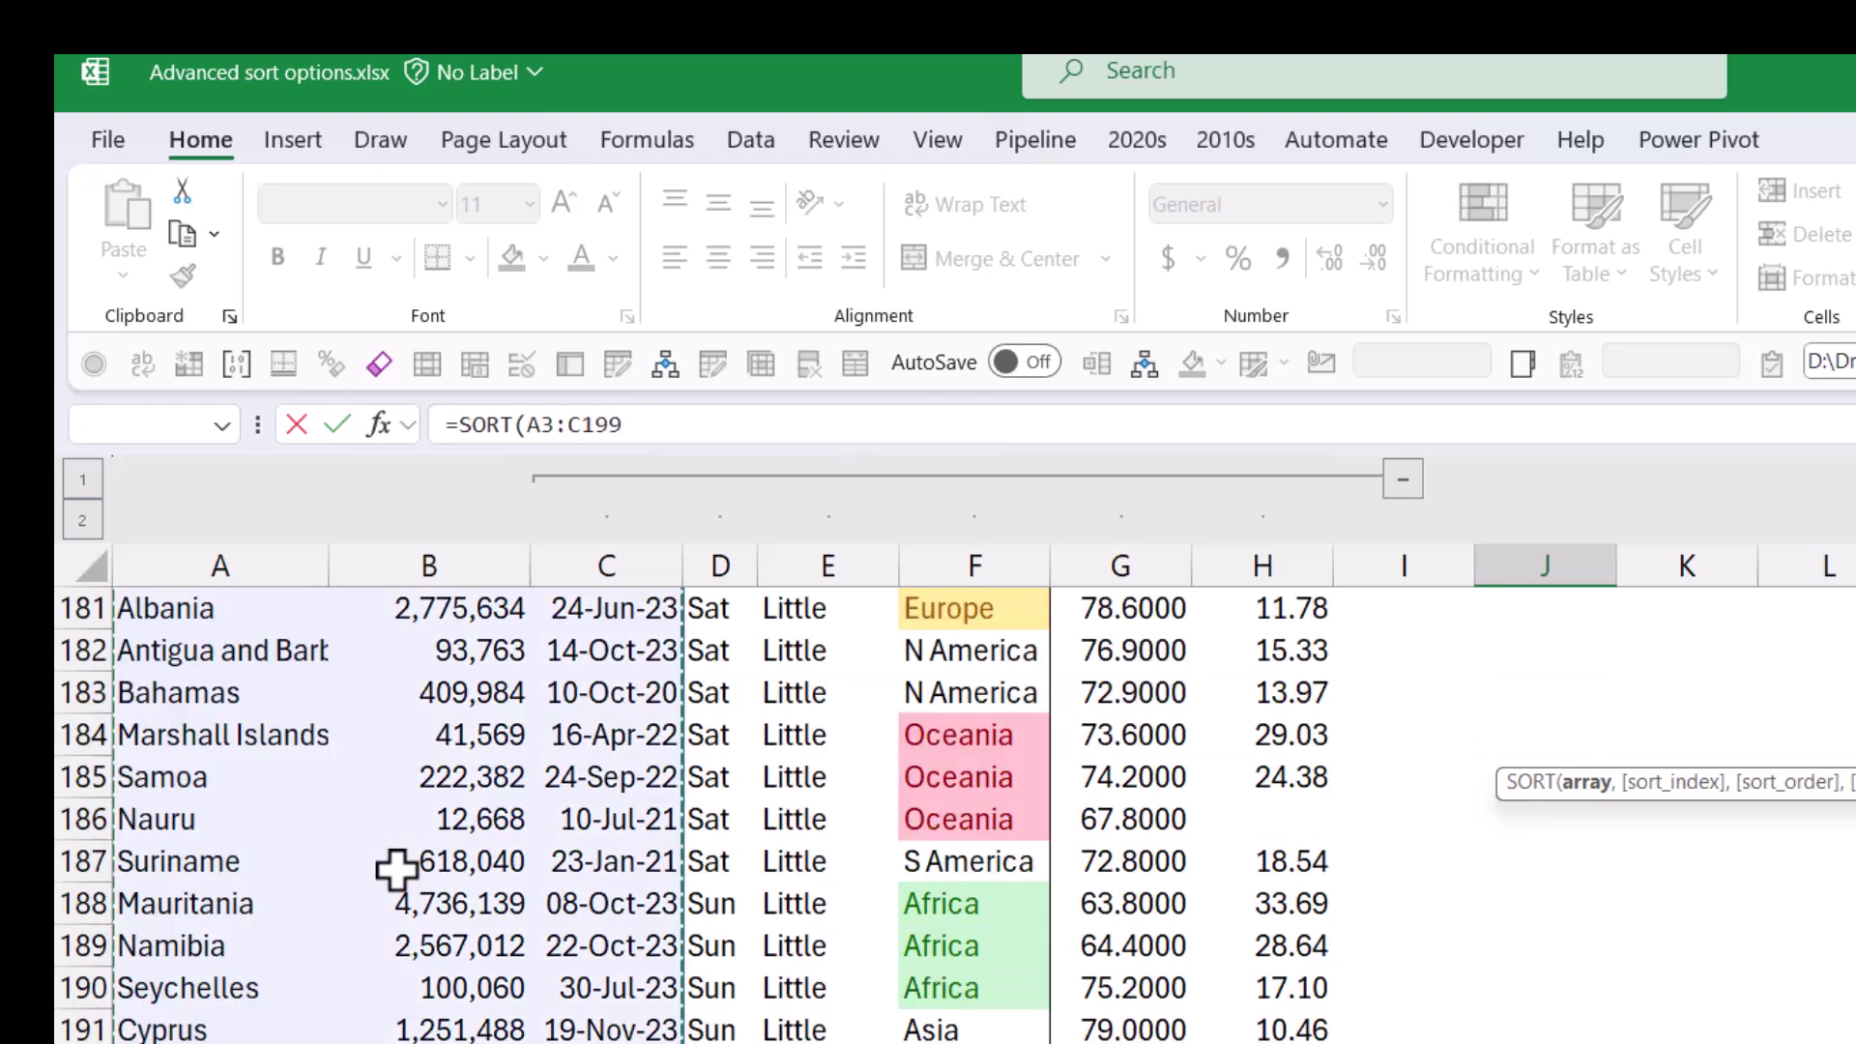
text())
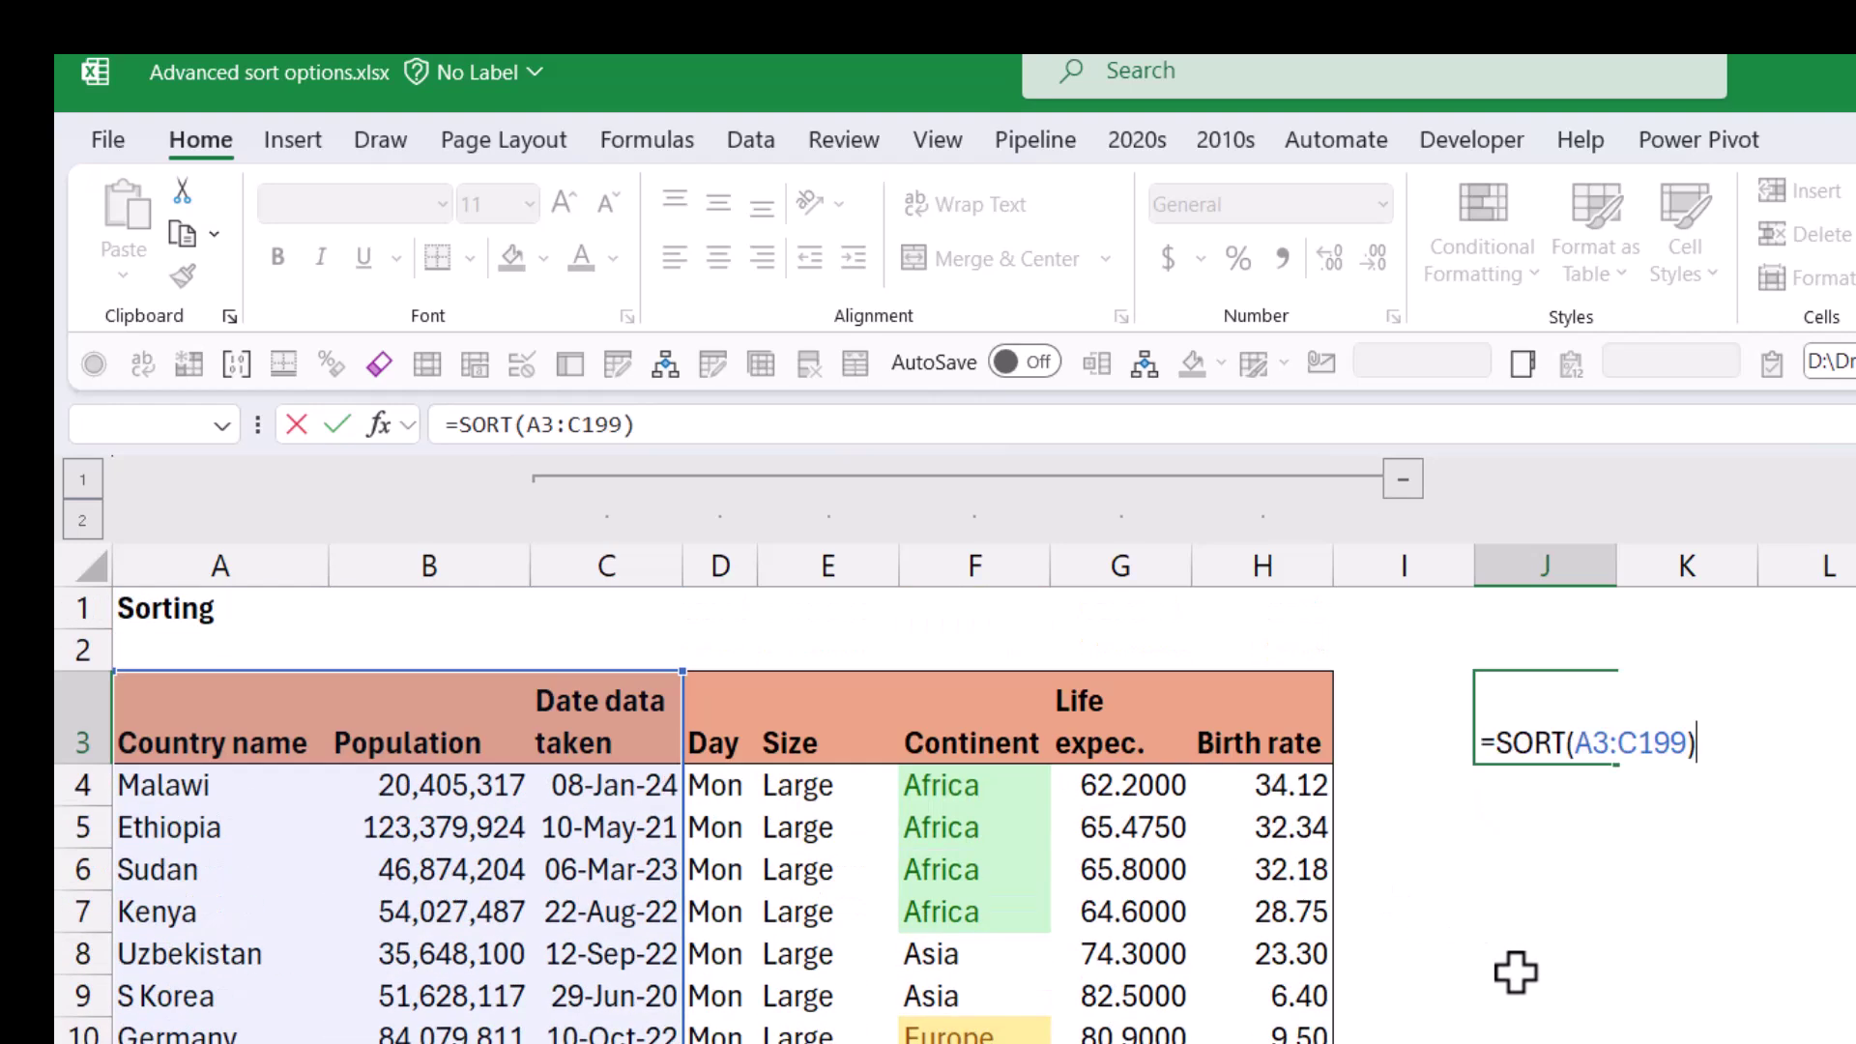
key(Return)
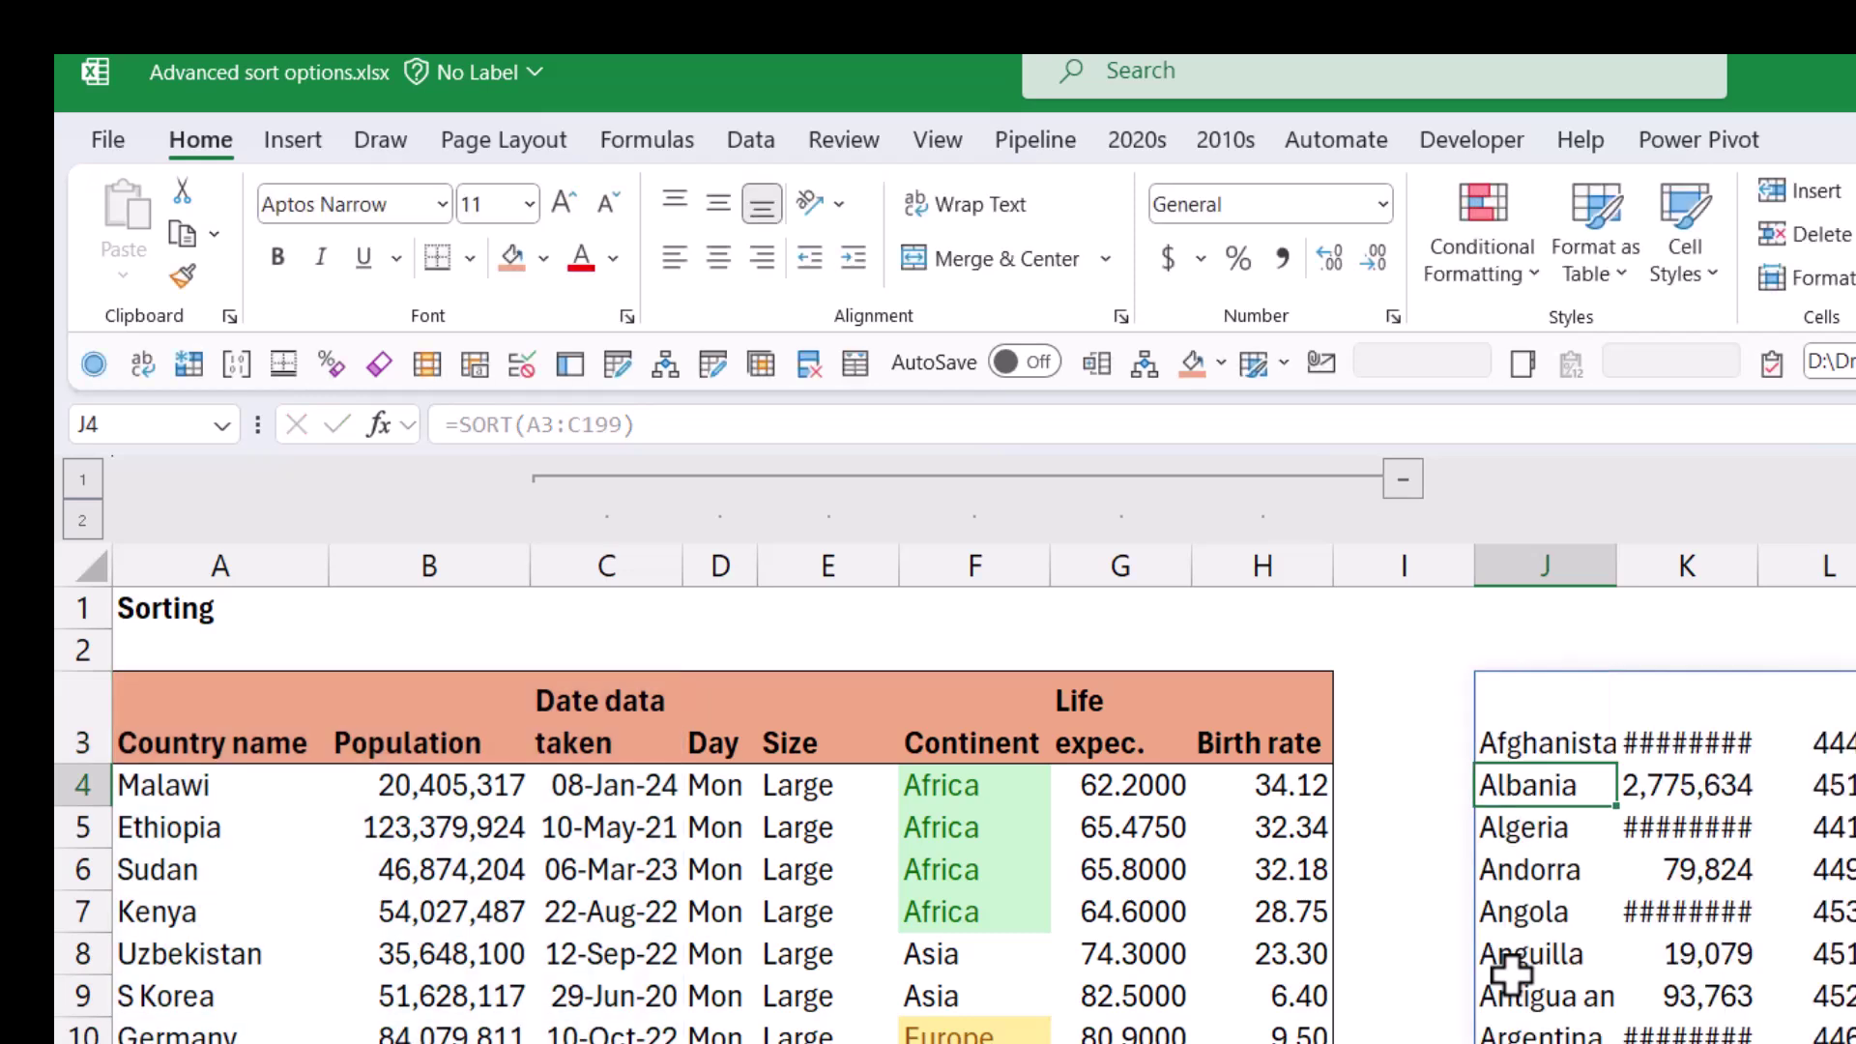
Step: Autofit column K for full populations and format column L's spilled numbers as Date
key(Up)
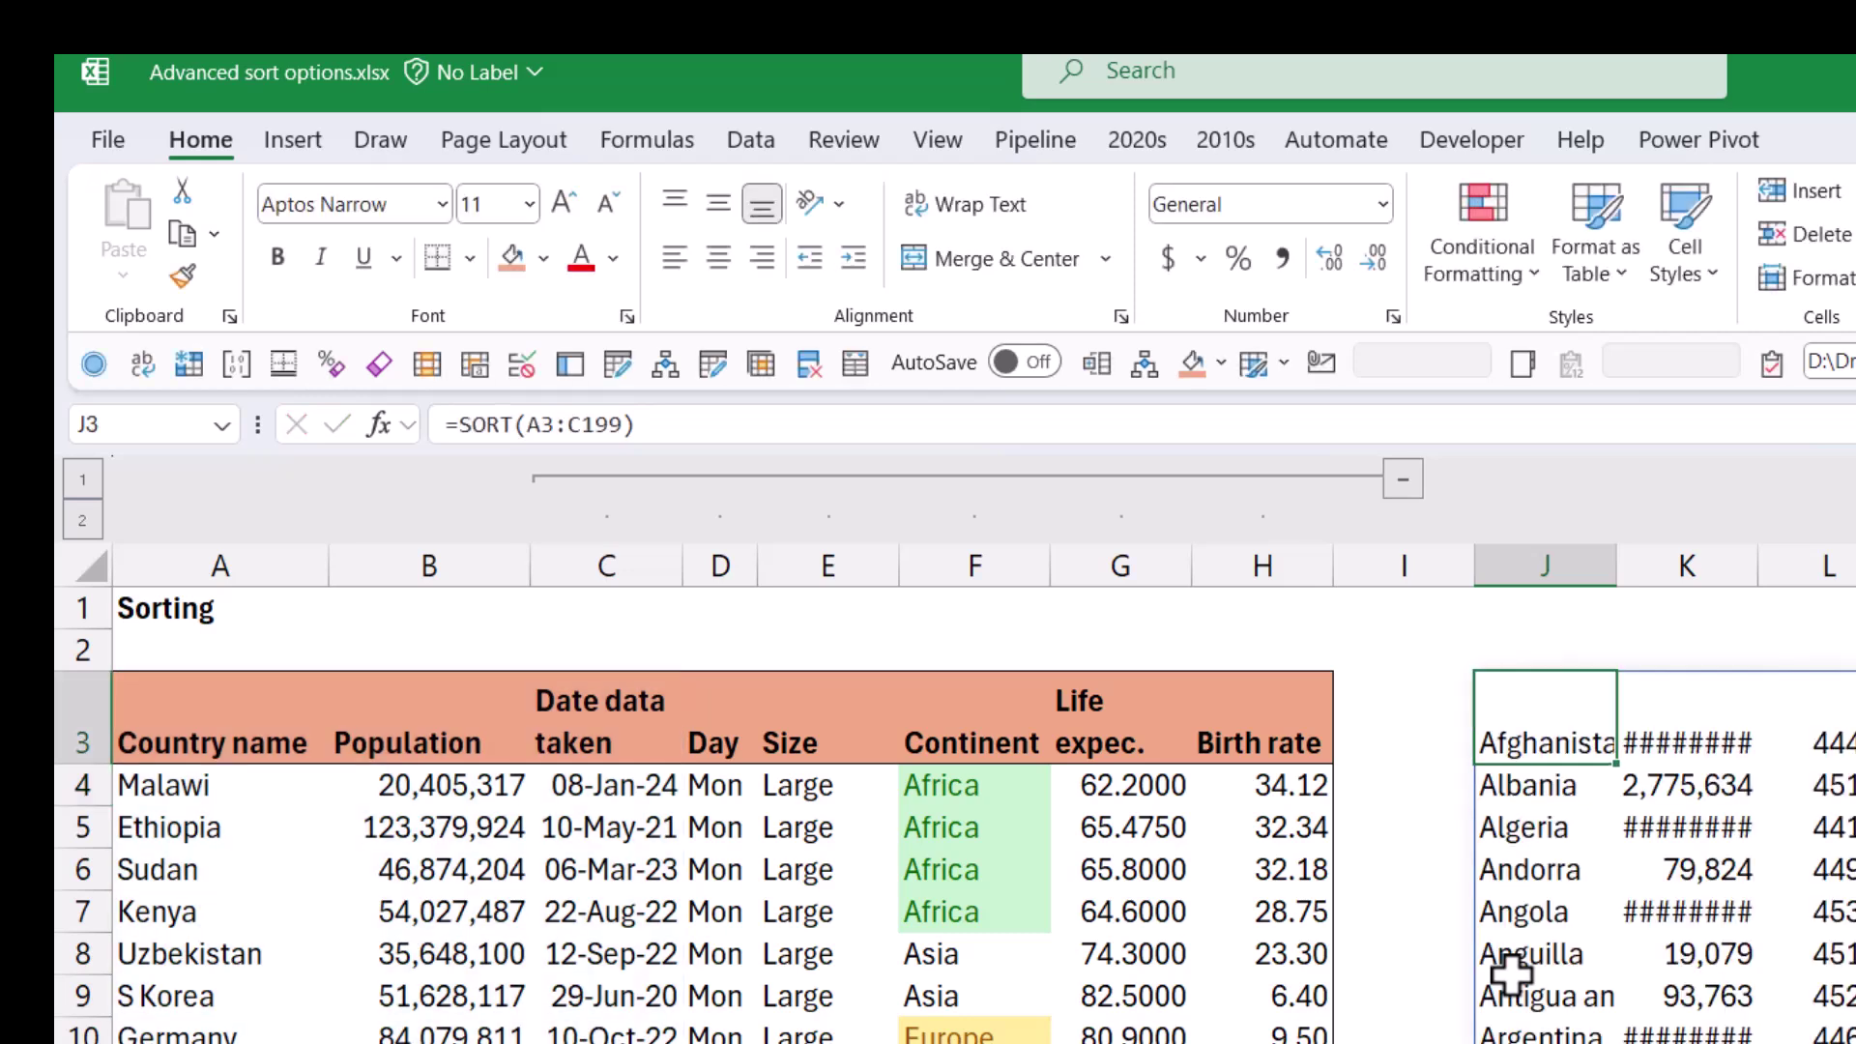
double_click(1756, 570)
key(Right)
key(Right)
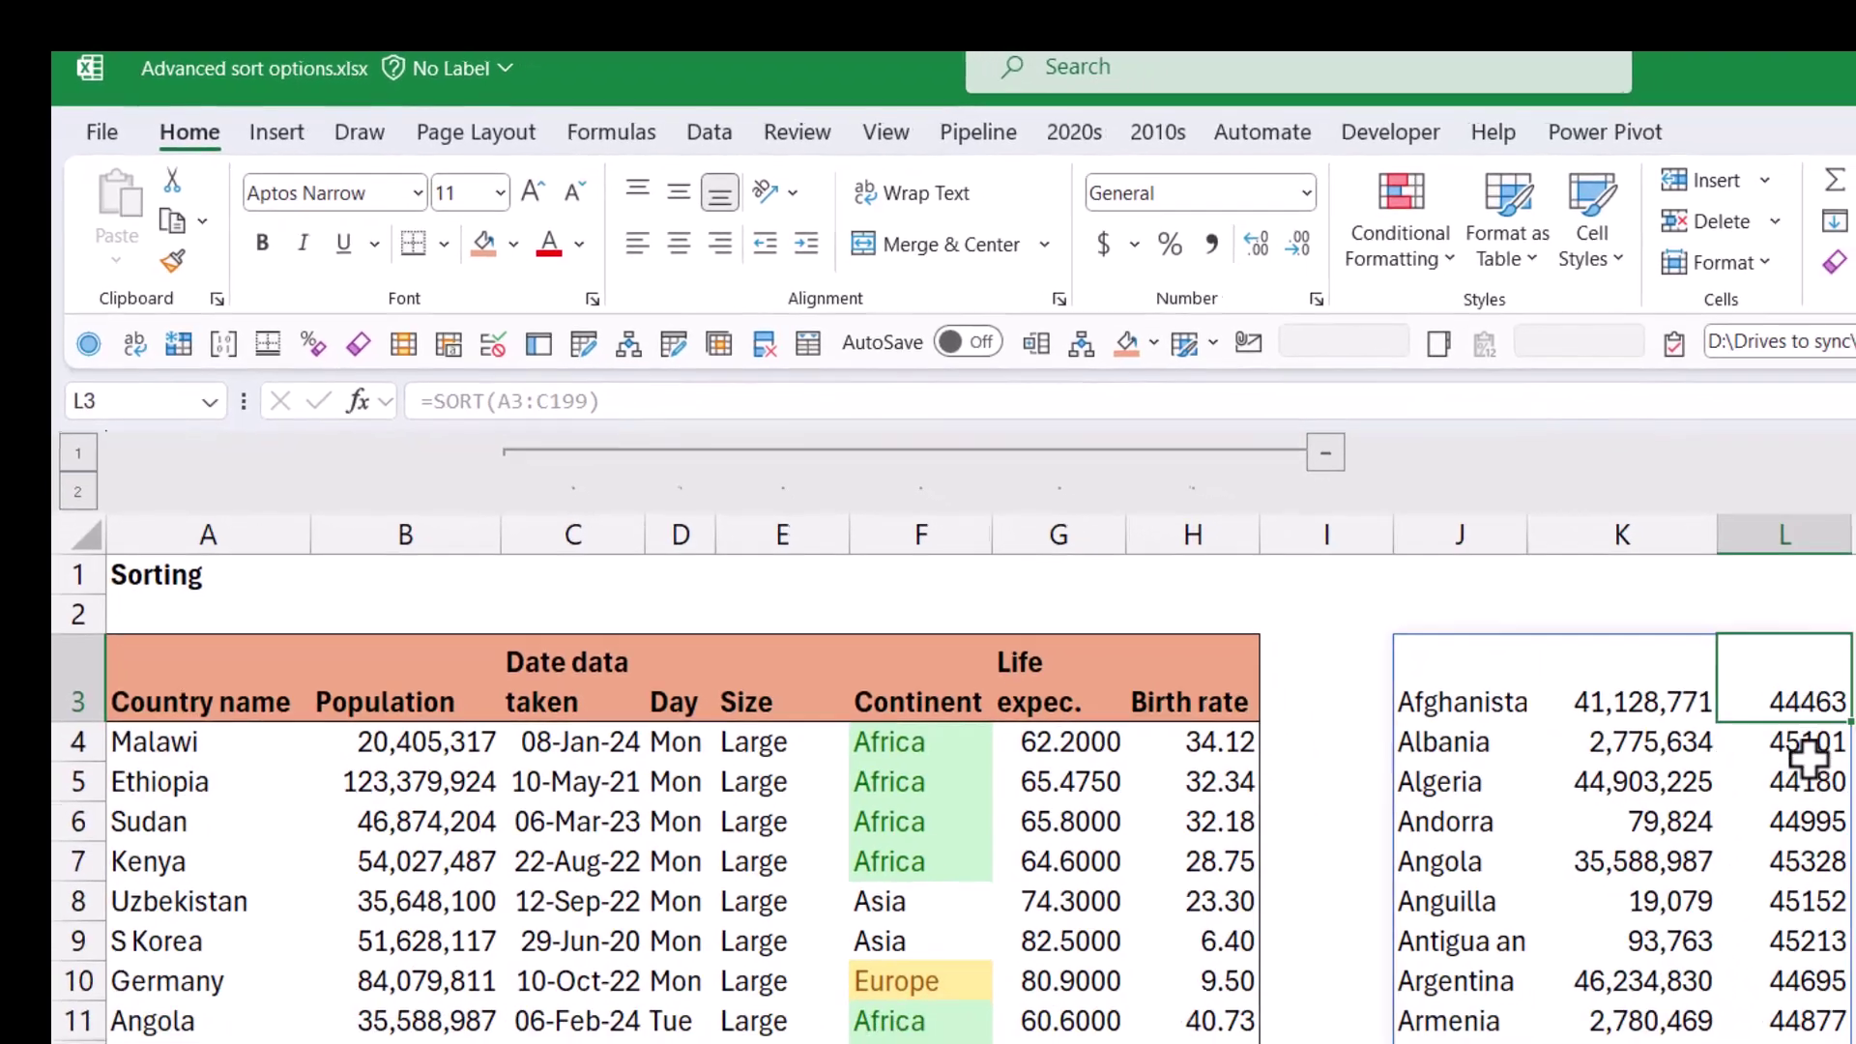
key(Down)
key(Down)
key(Down)
key(Down)
key(Down)
key(Down)
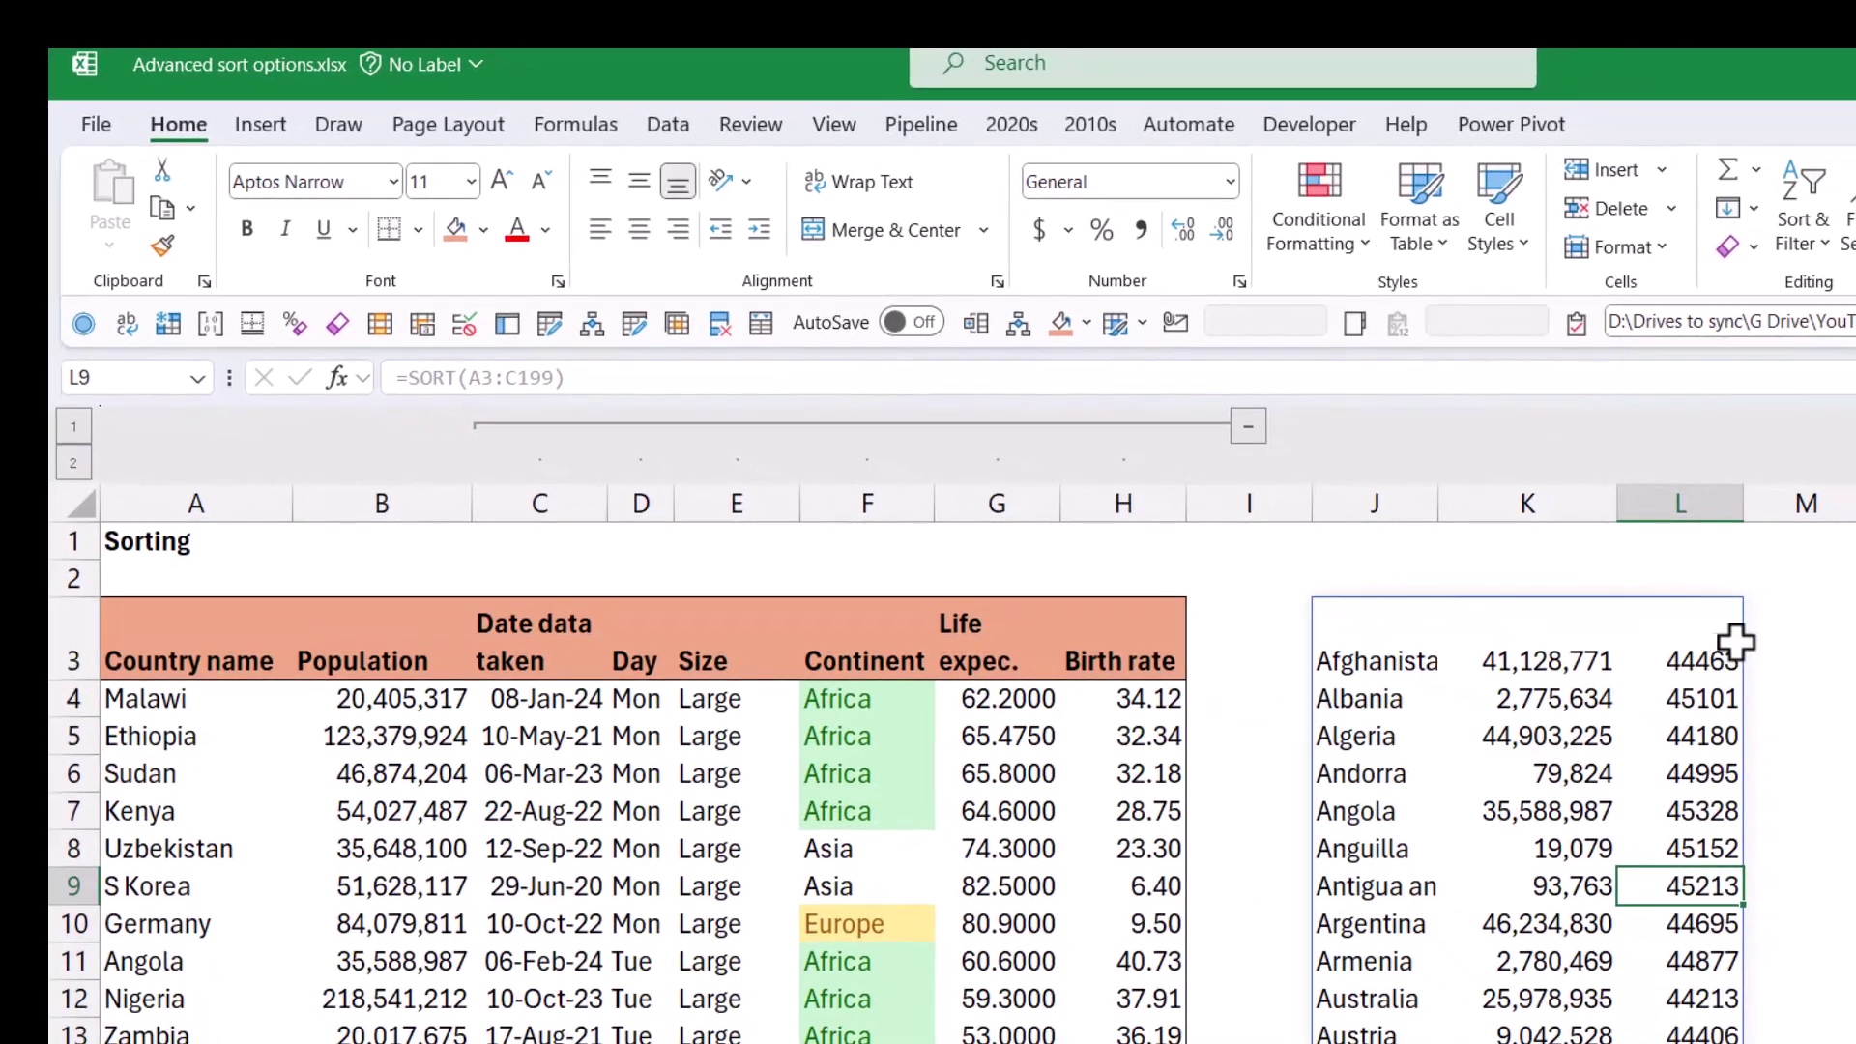
drag(1731, 642, 1702, 1043)
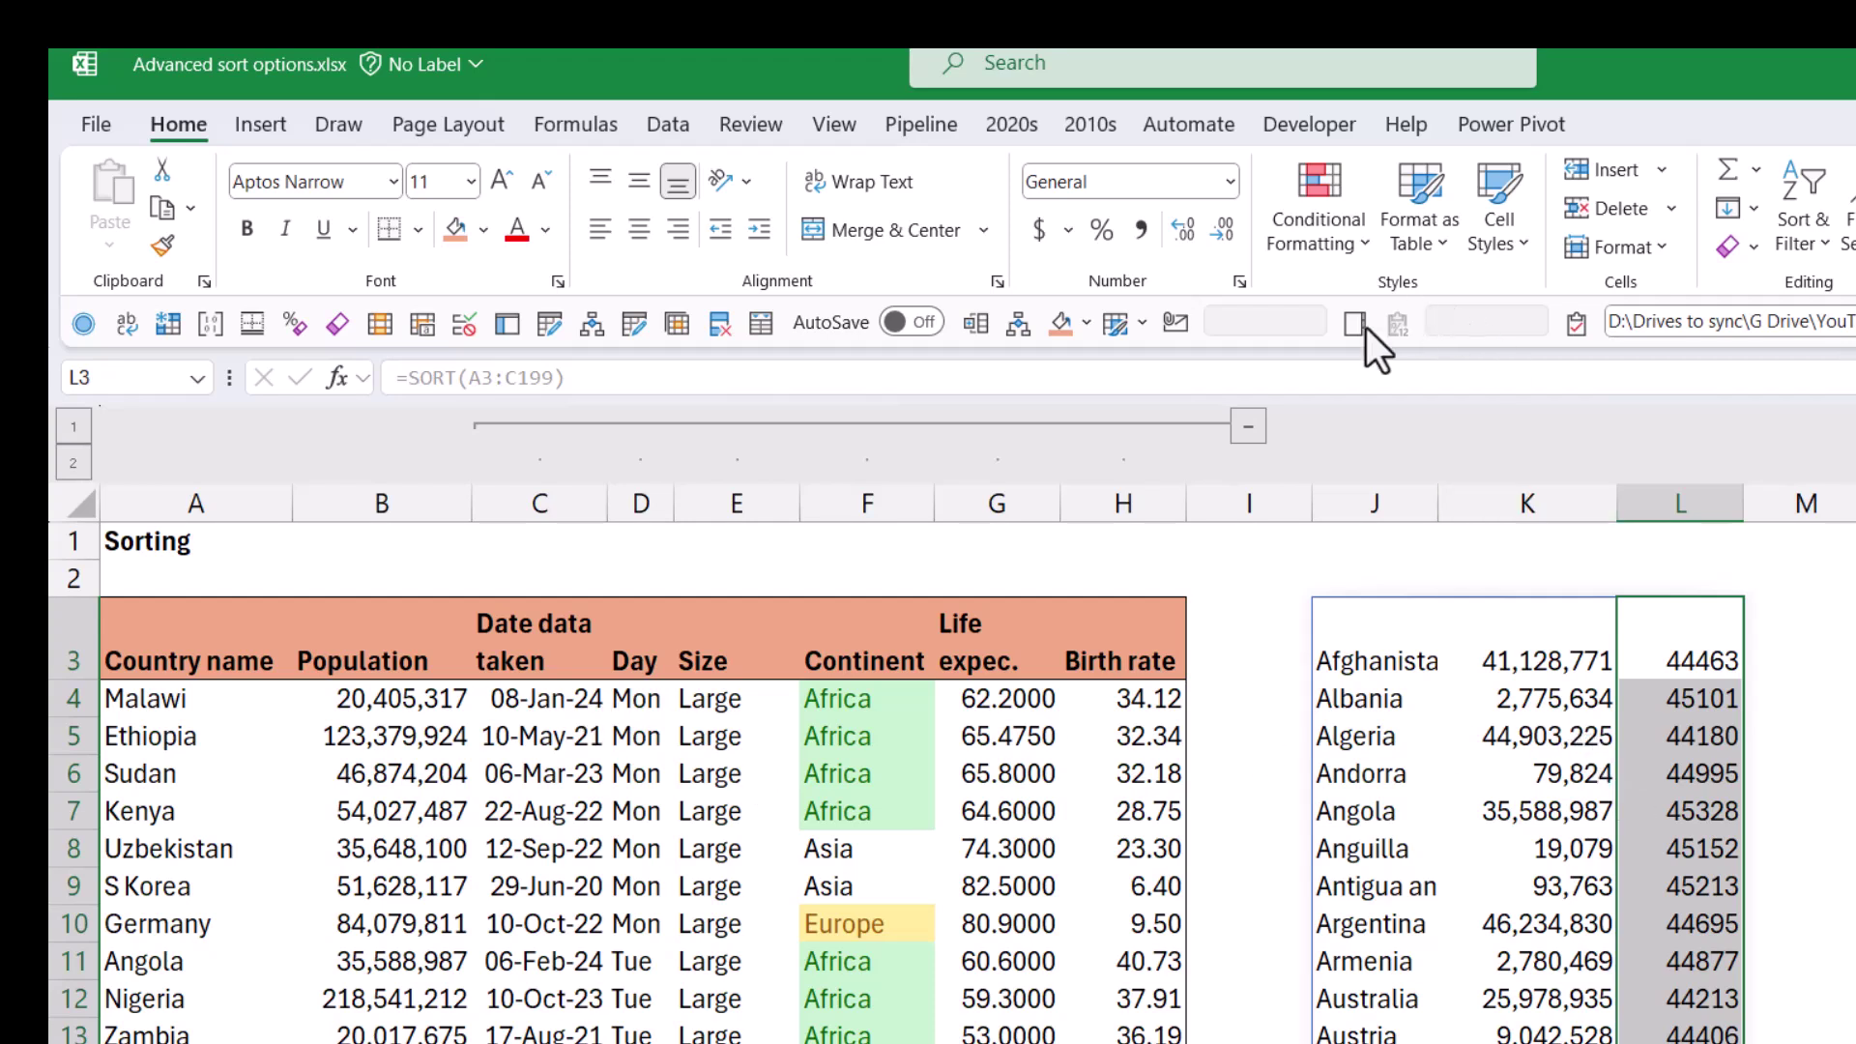
click(1230, 181)
click(1143, 522)
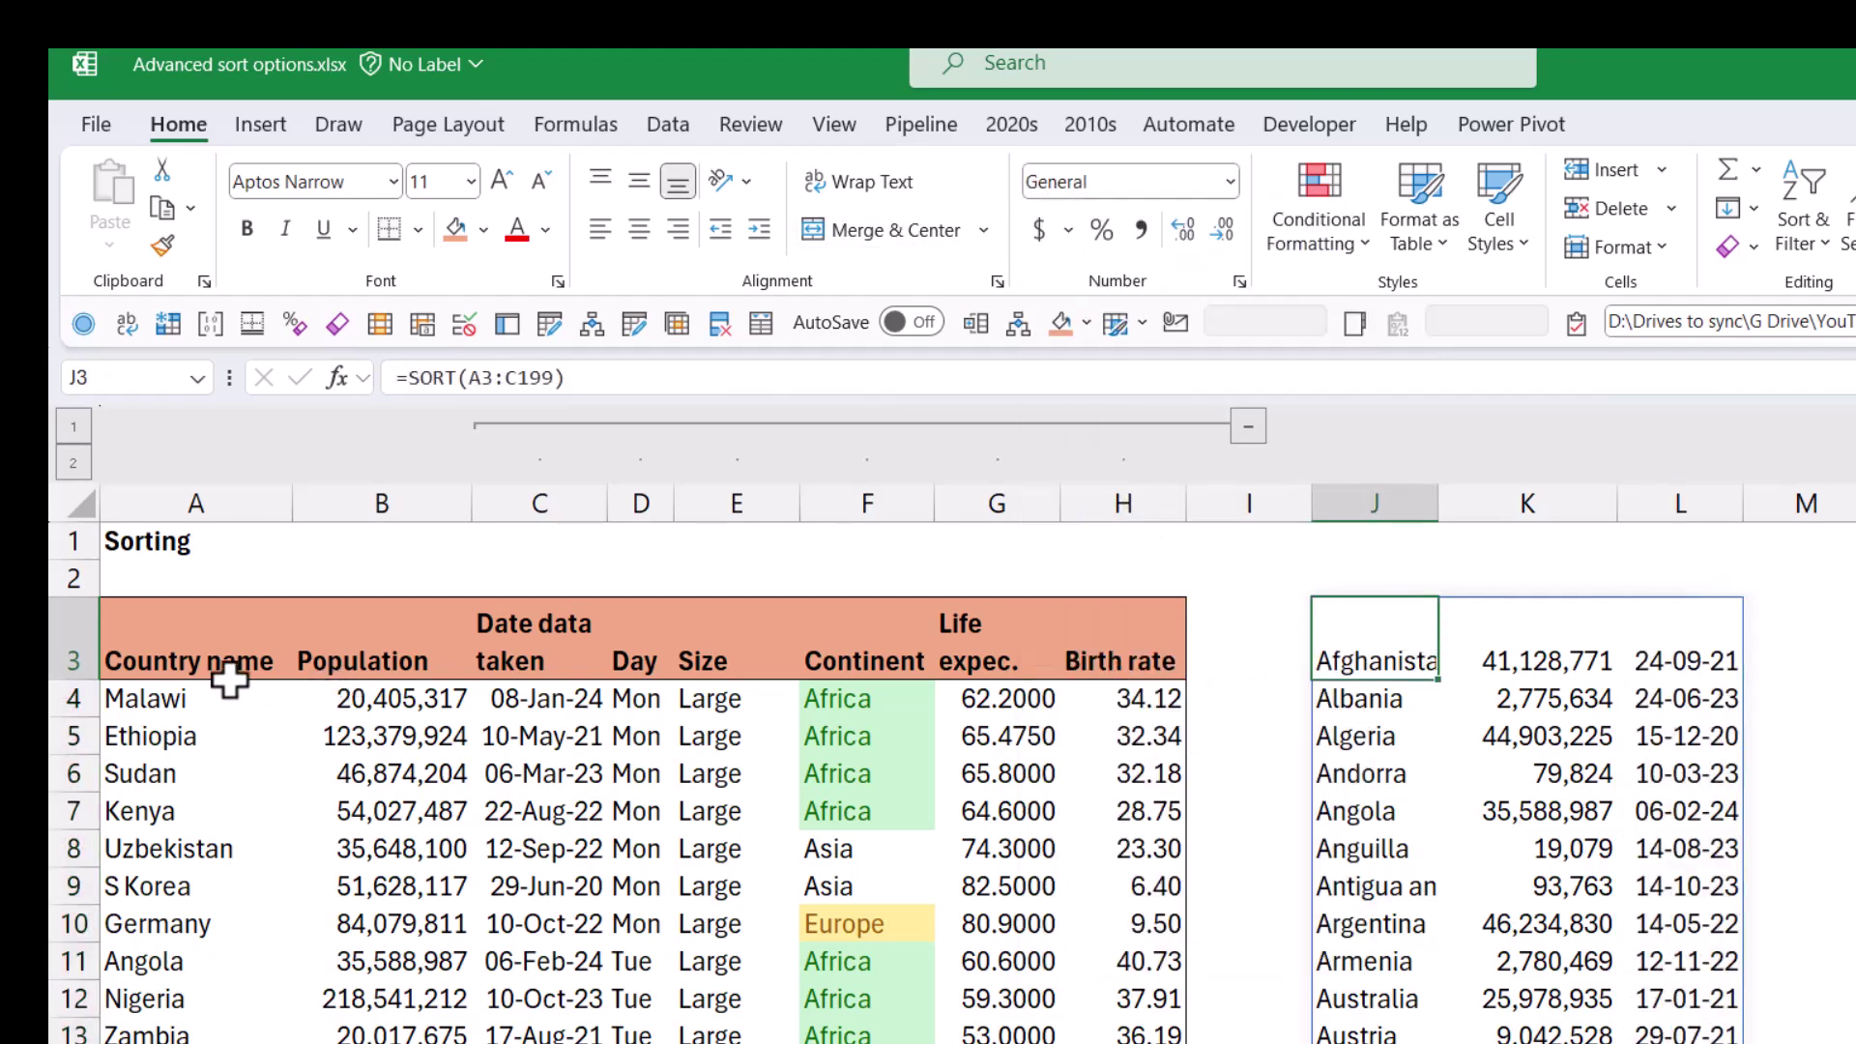
Step: Compare the original table's headers and values with the spilled results, ending at J3
drag(215, 663, 712, 663)
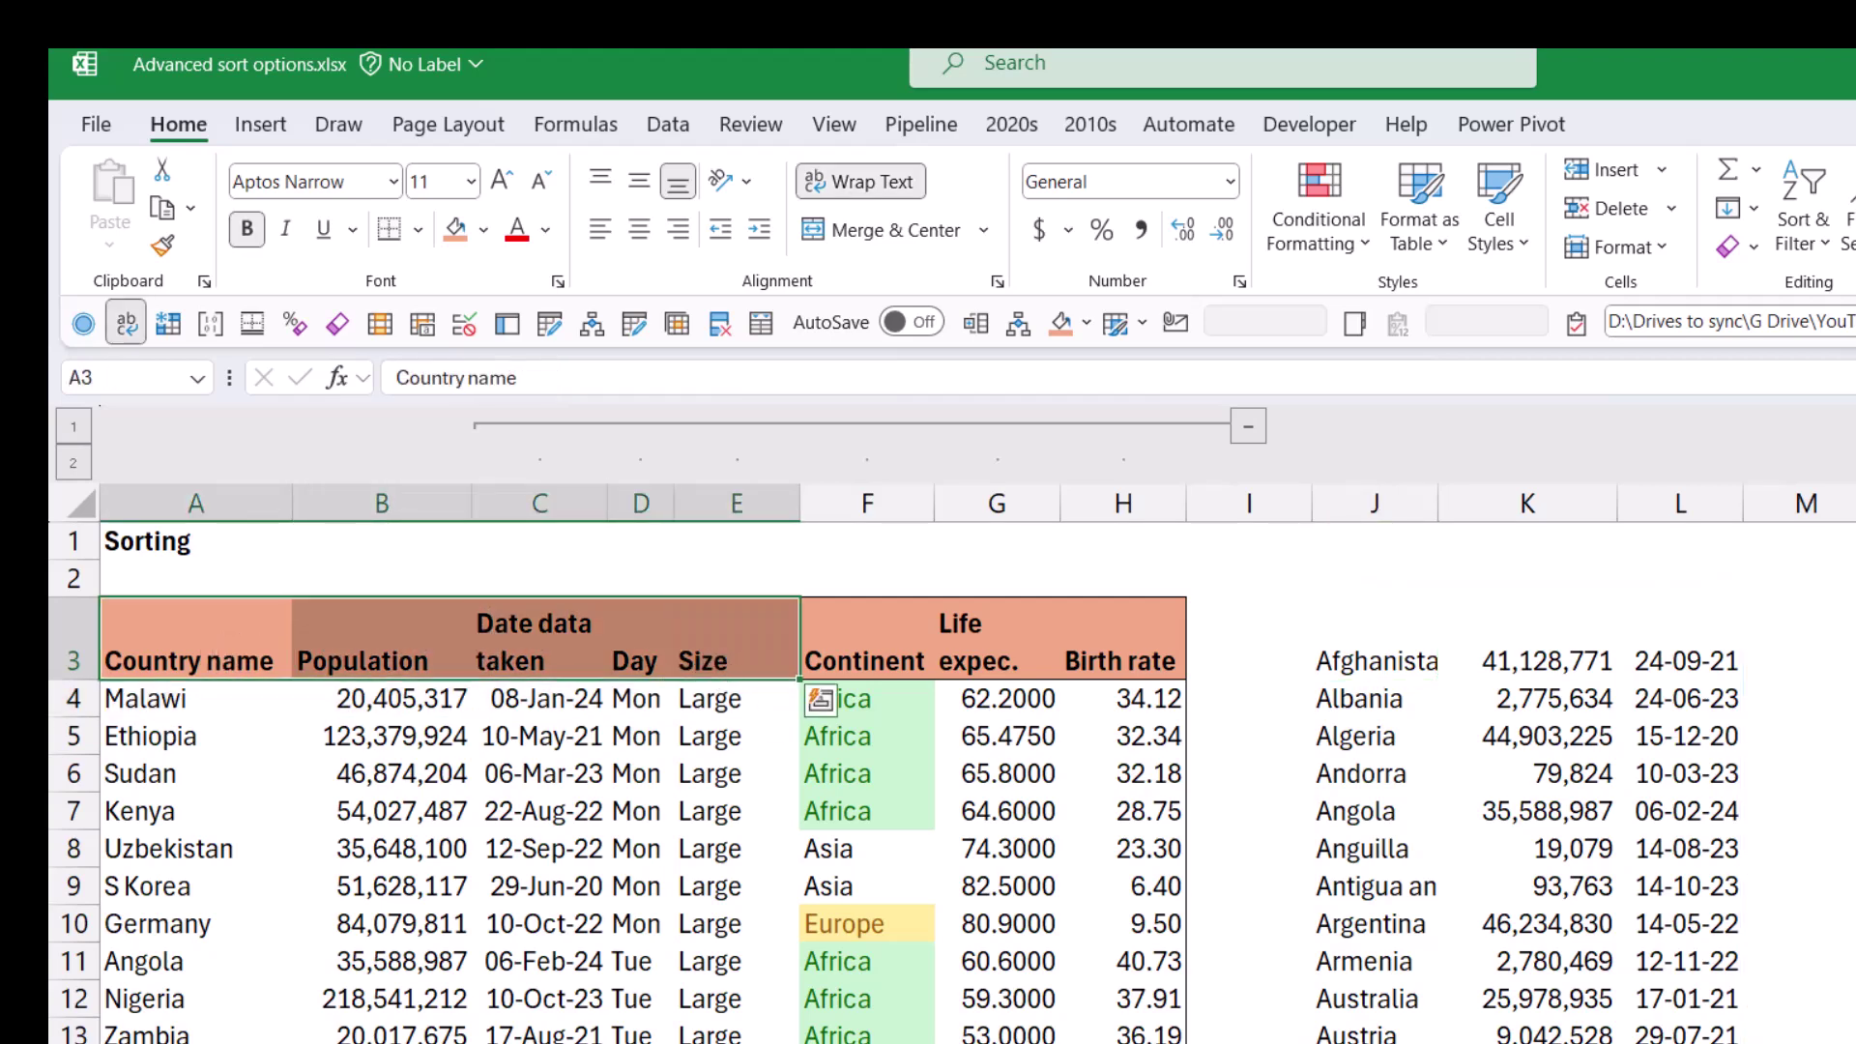
scroll(820, 698, down, 14)
scroll(820, 698, up, 5)
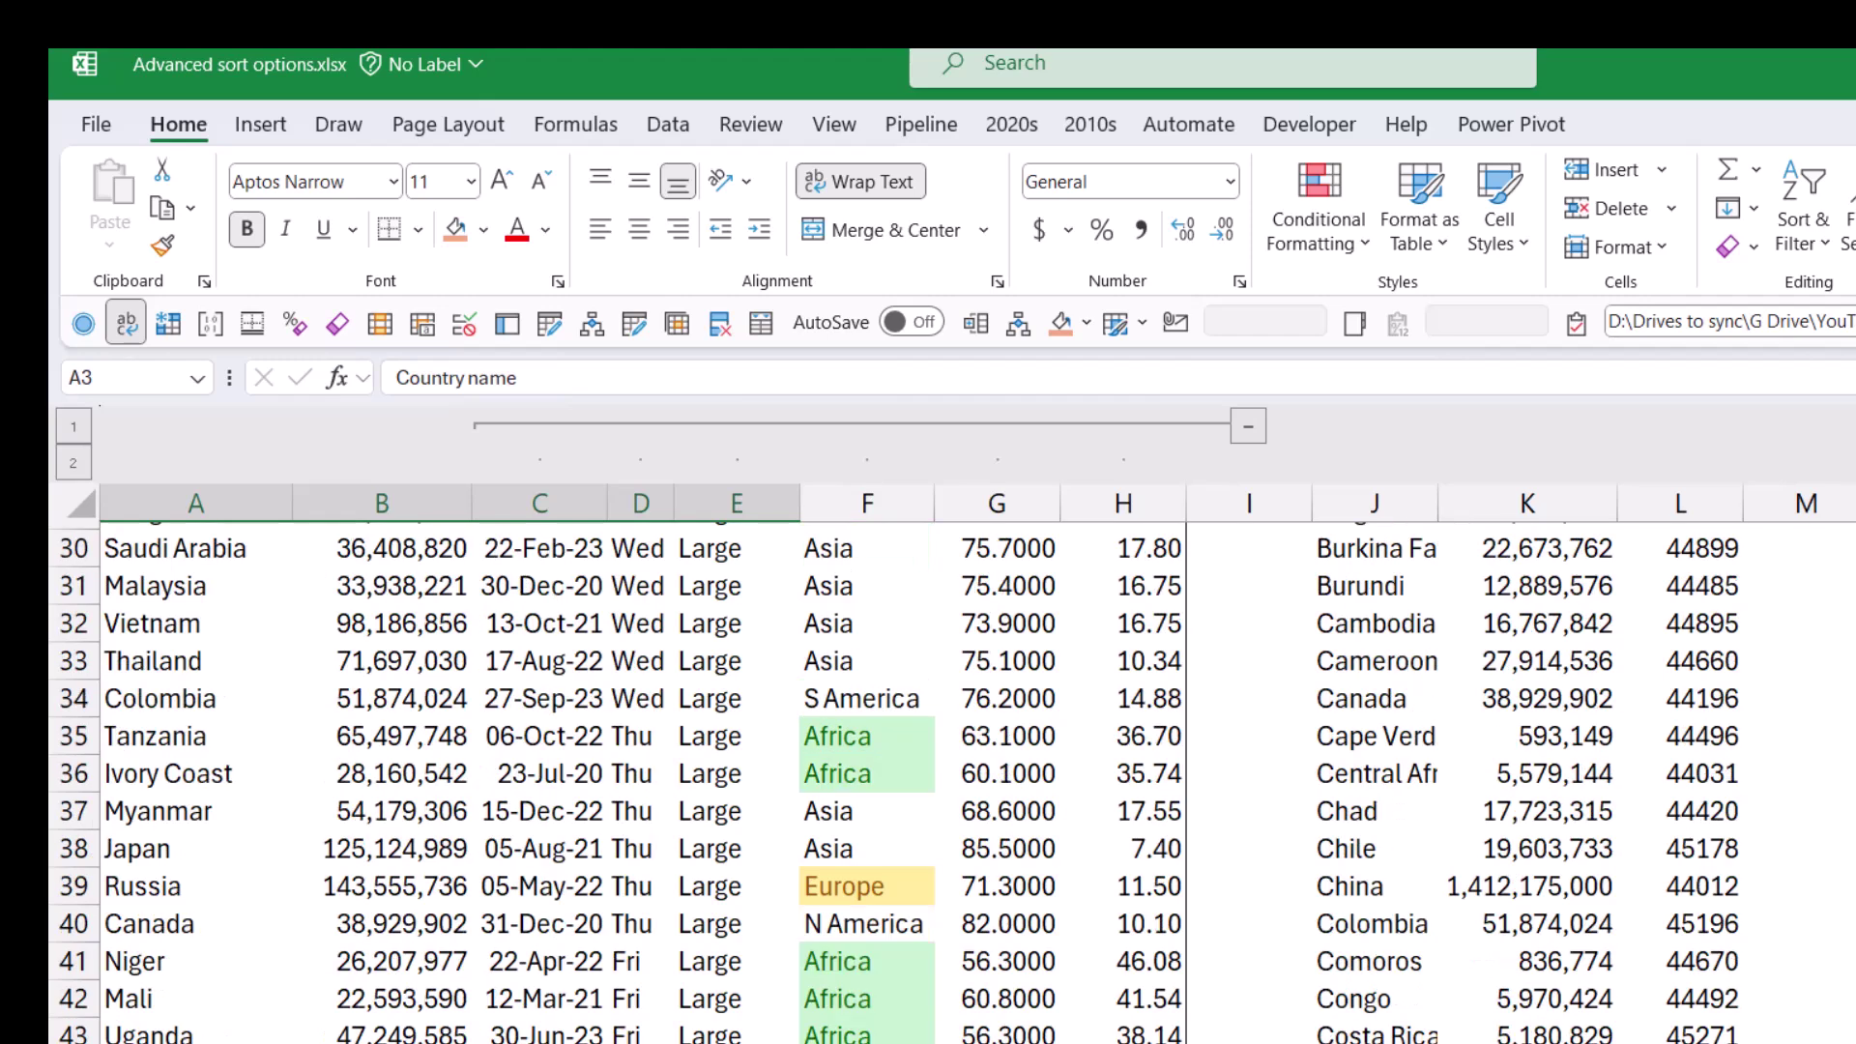
drag(1373, 520, 1683, 520)
click(1404, 1041)
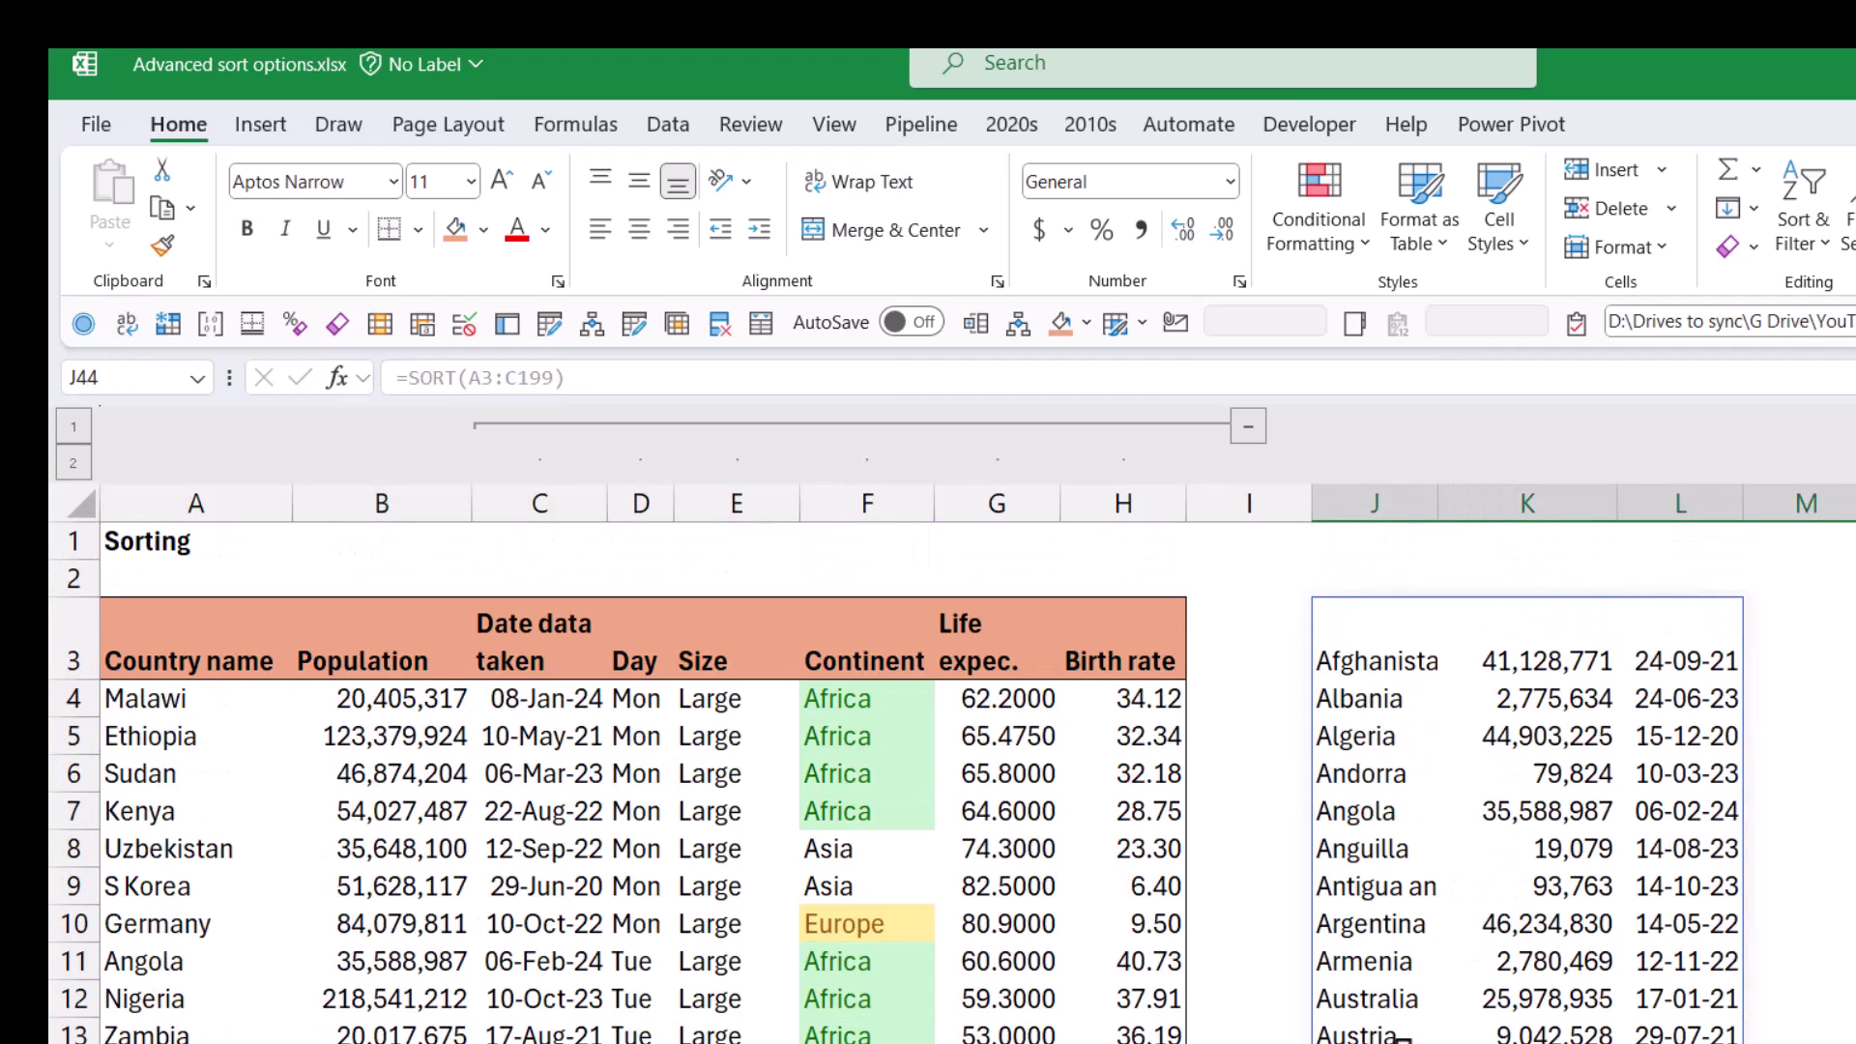
scroll(996, 909, up, 10)
click(250, 670)
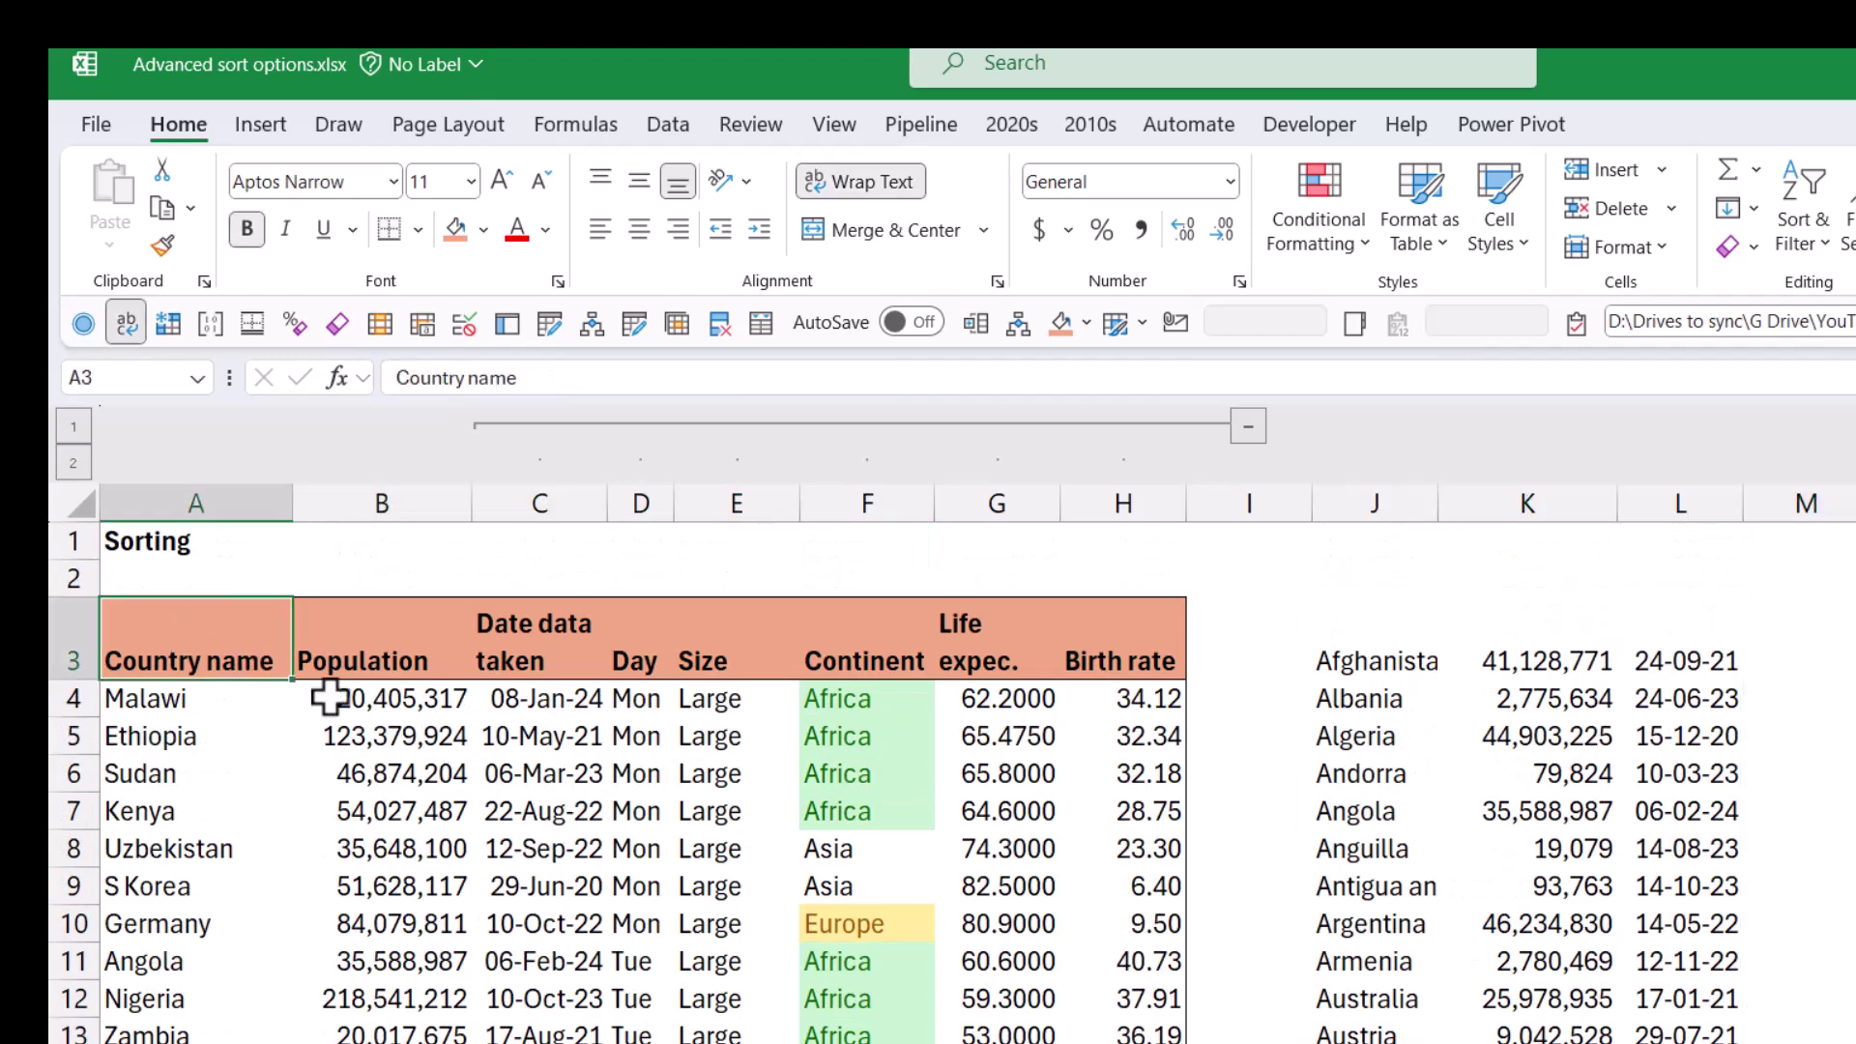
click(435, 706)
click(1371, 655)
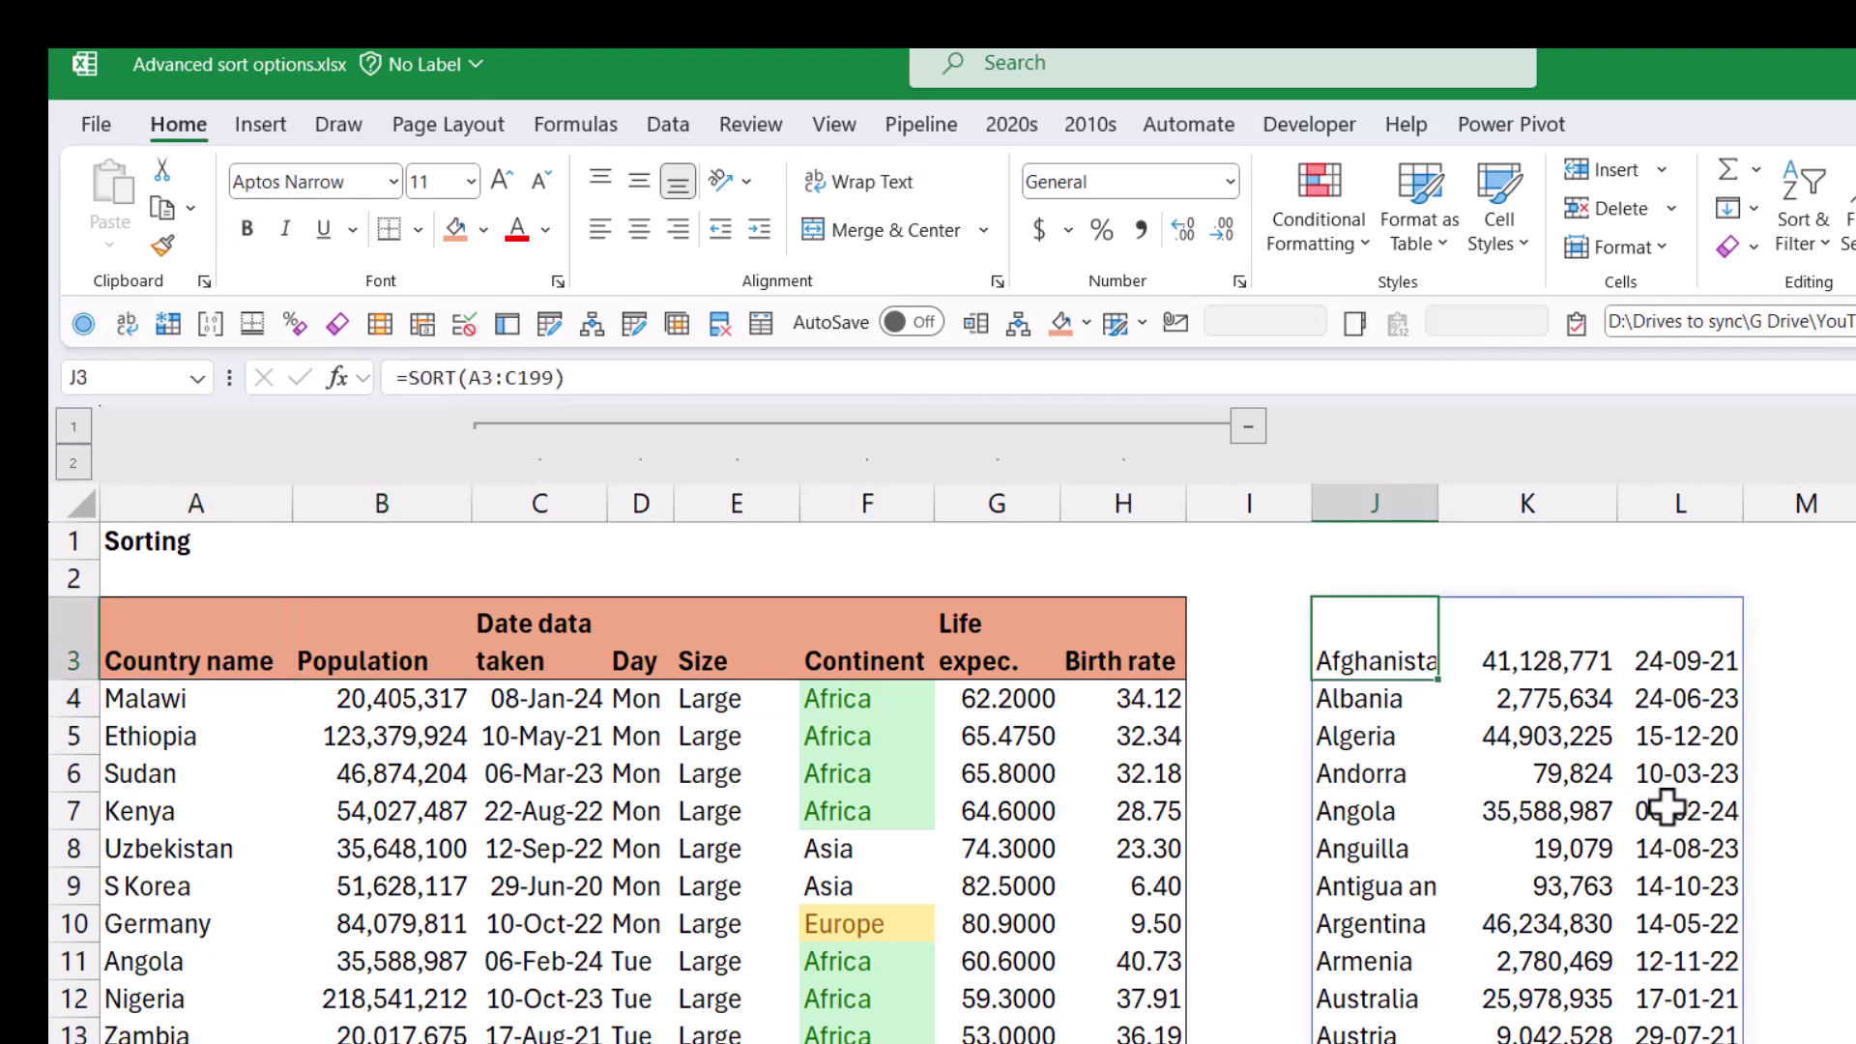
Step: Replace J3 with =SORT(A3:B199,2,-1), listing countries by population largest first
key(Delete)
text(=sort)
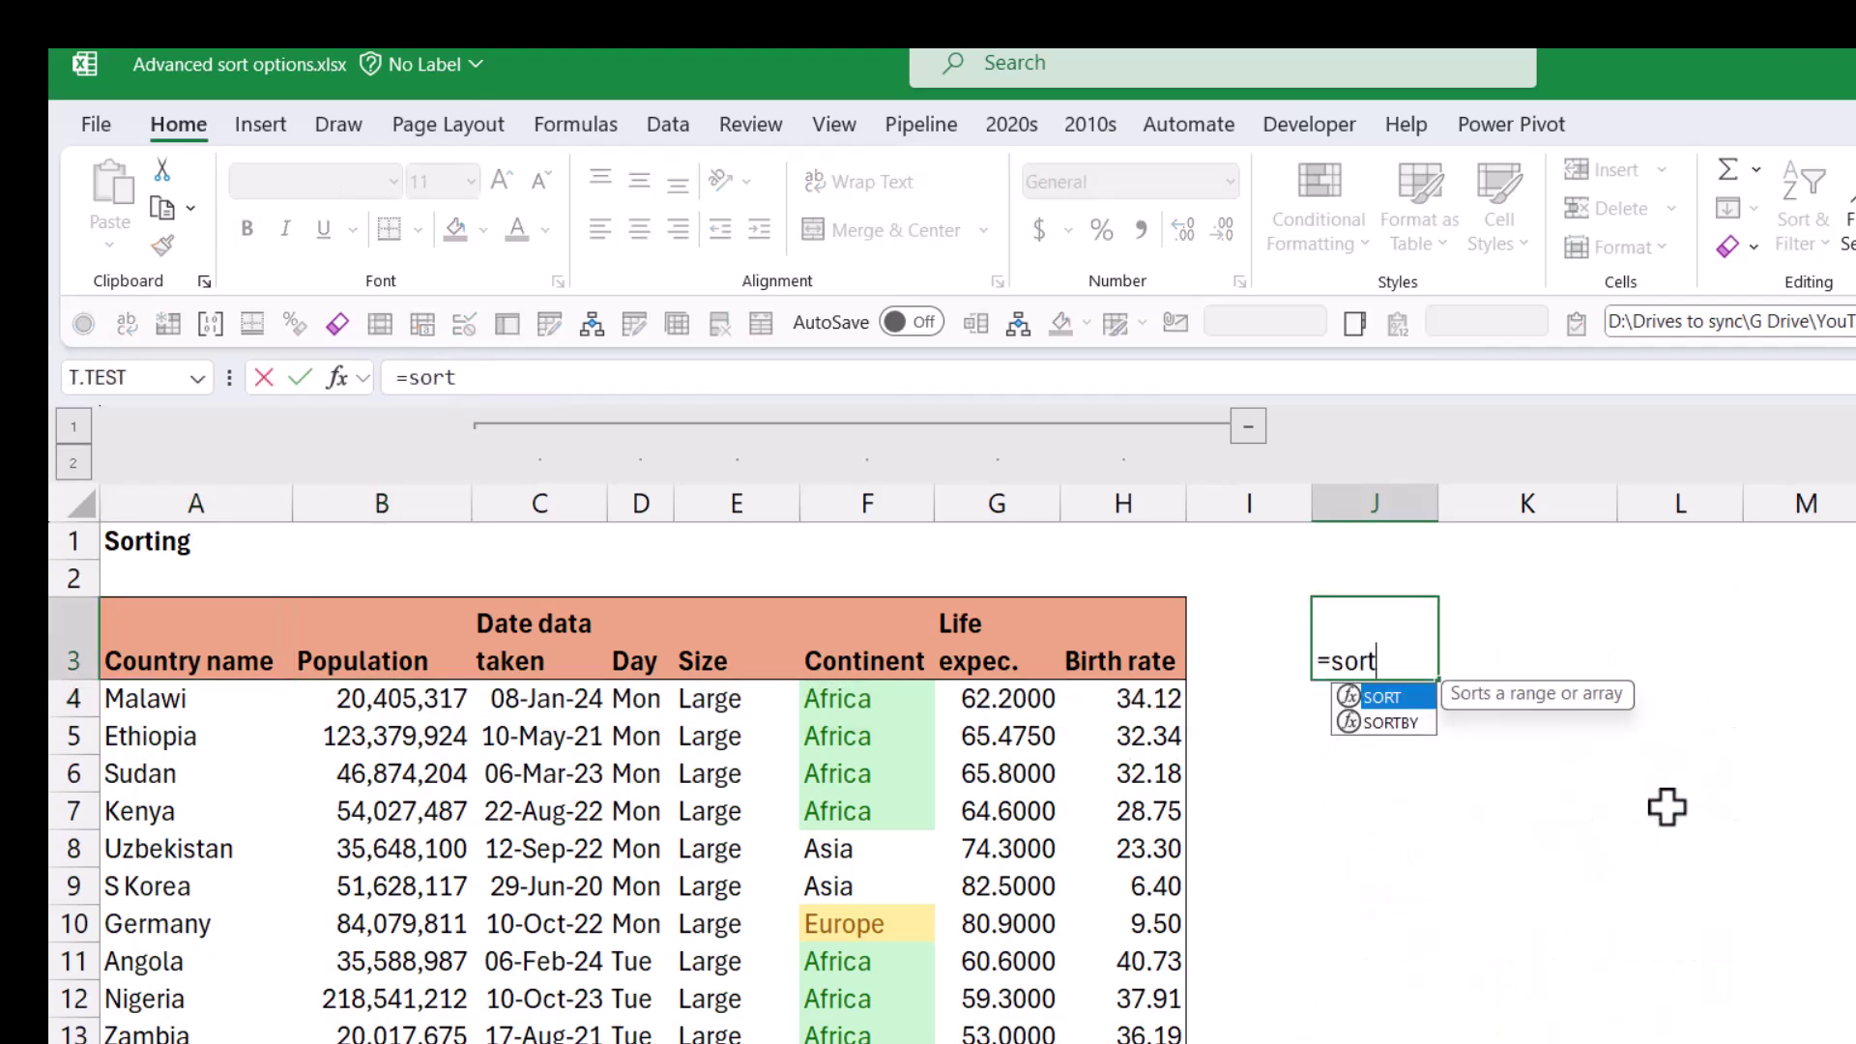
key(Tab)
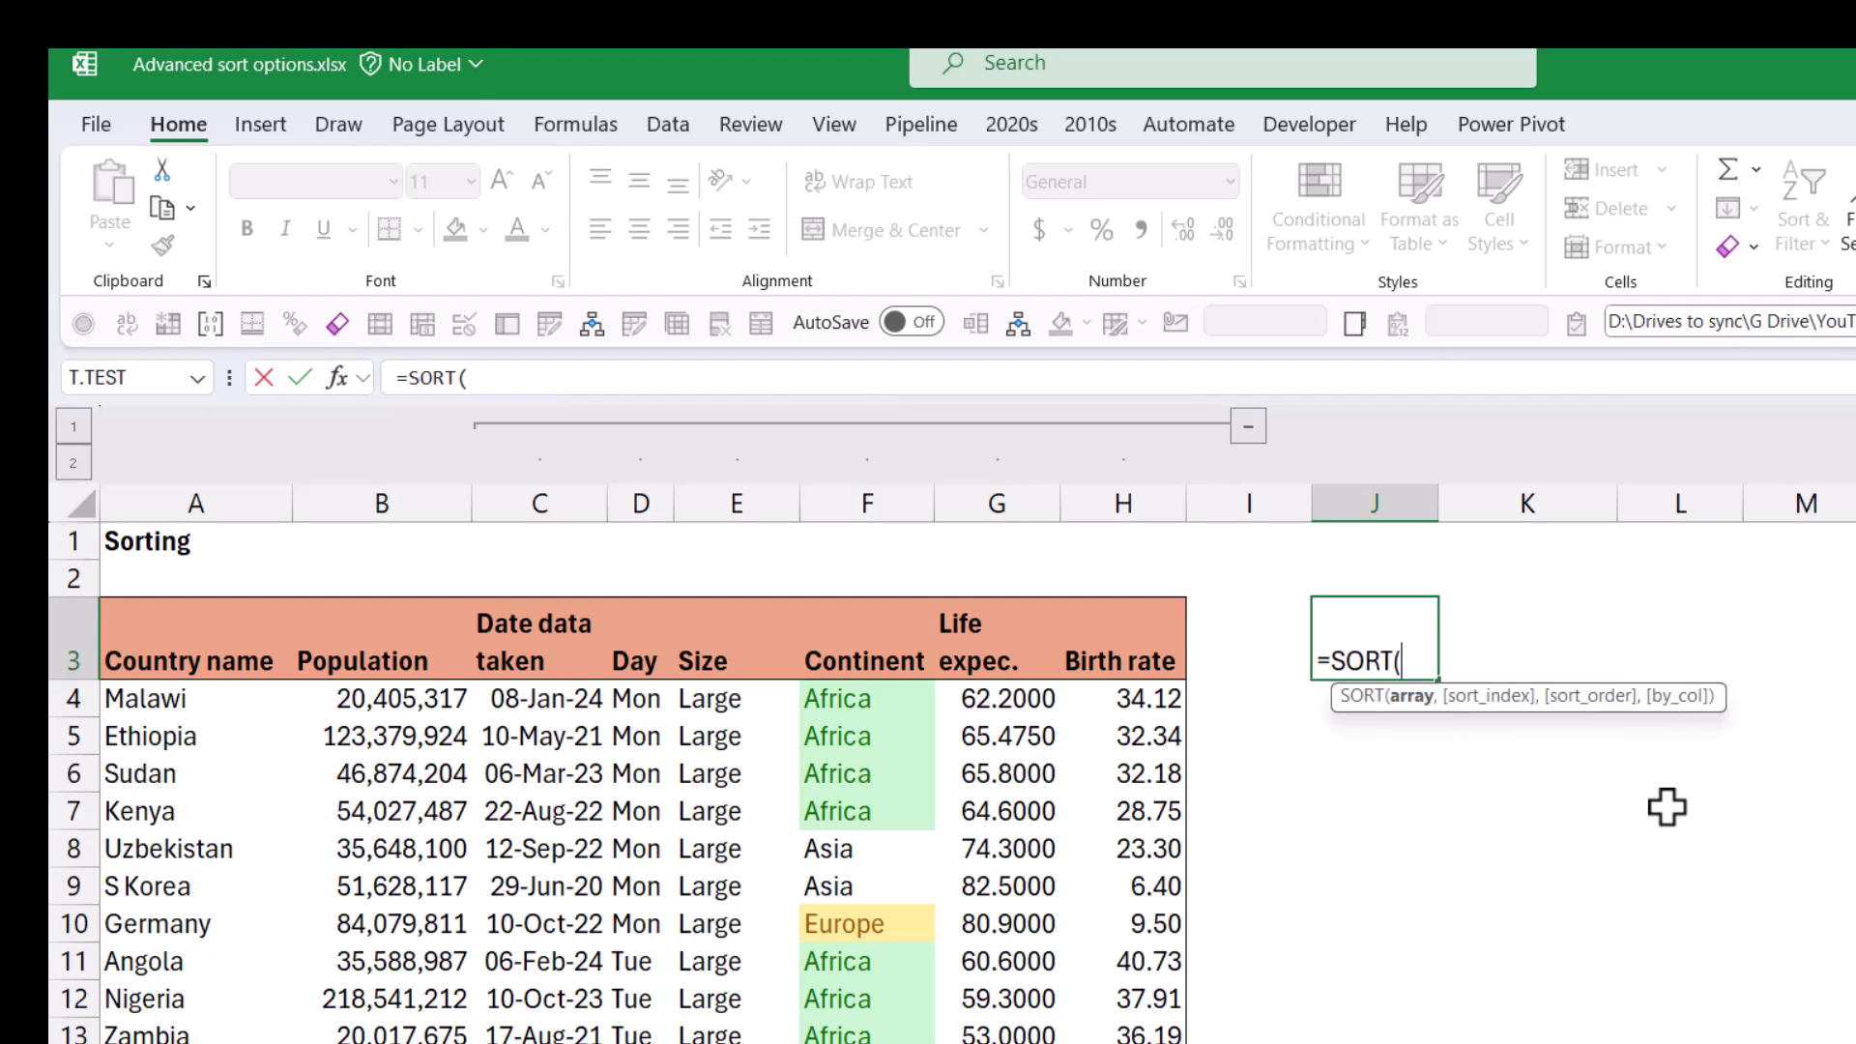
key(Left)
key(Left)
key(Left)
key(Left)
key(Left)
key(Left)
key(Left)
key(Left)
key(Left)
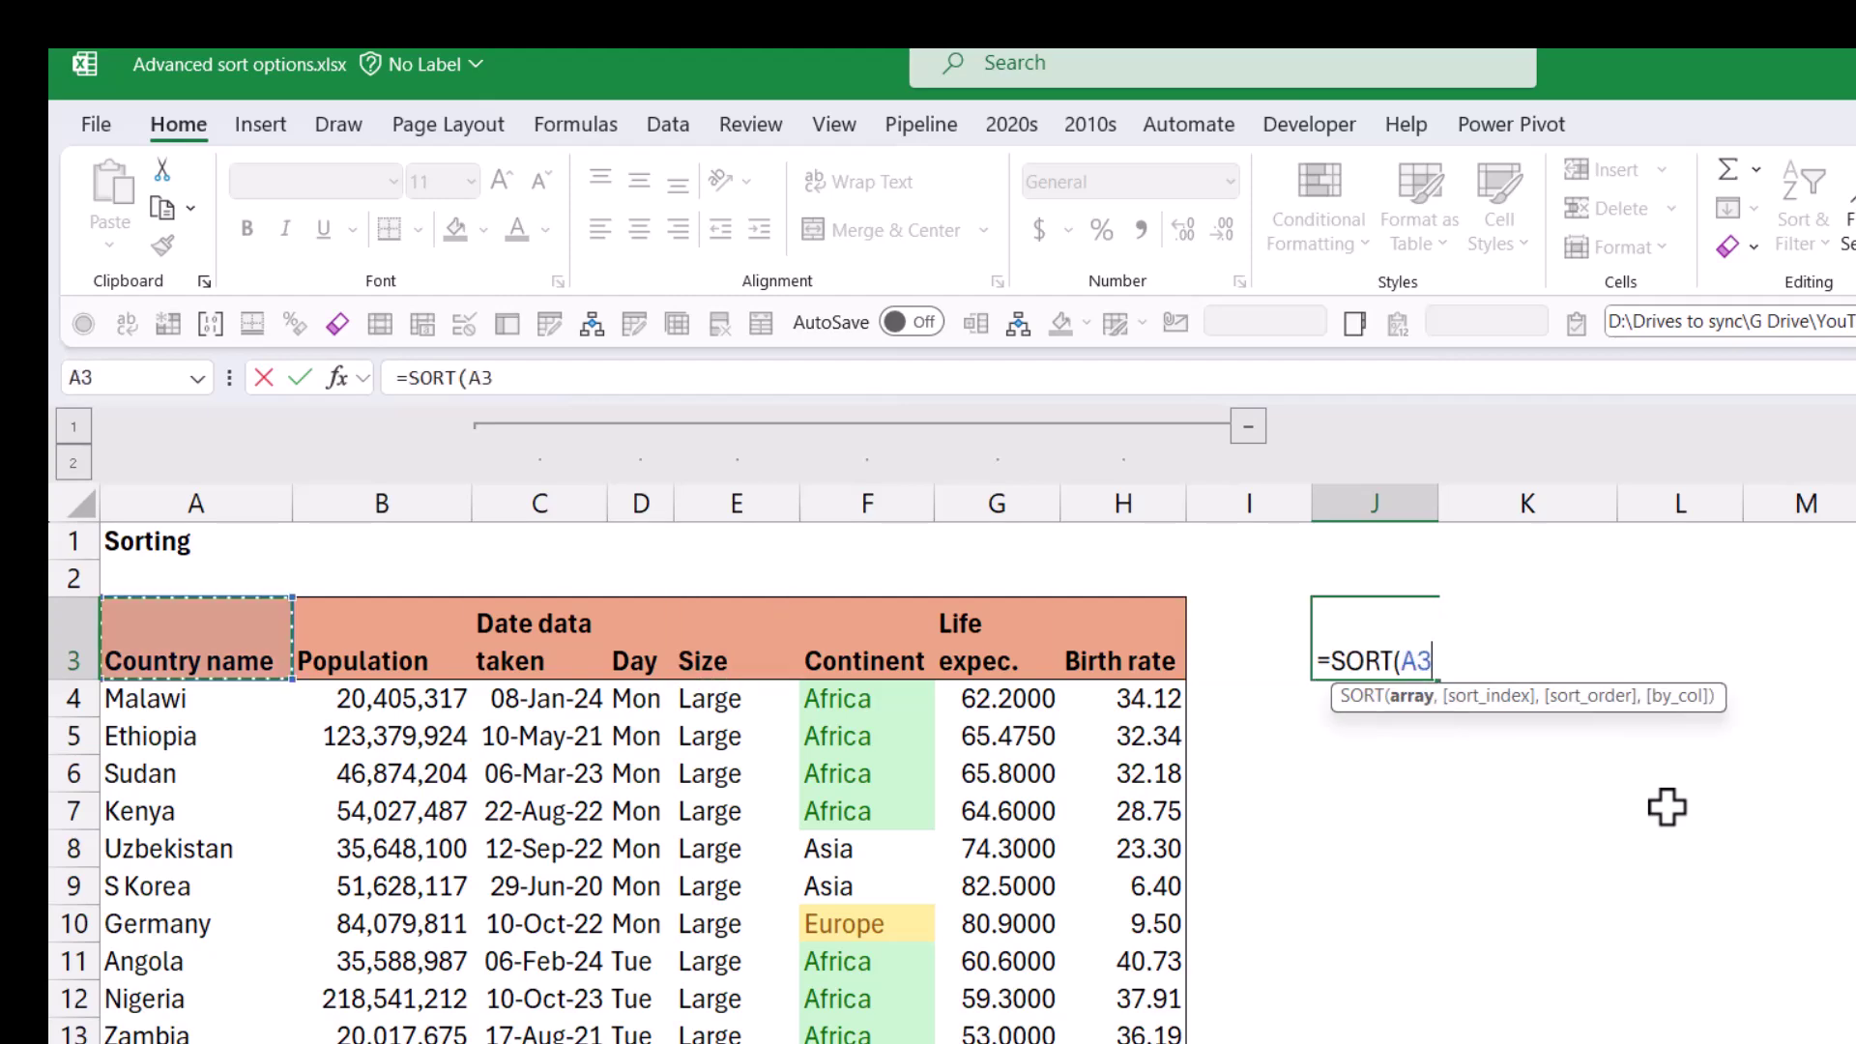
key(ctrl+shift+Down)
key(shift+Right)
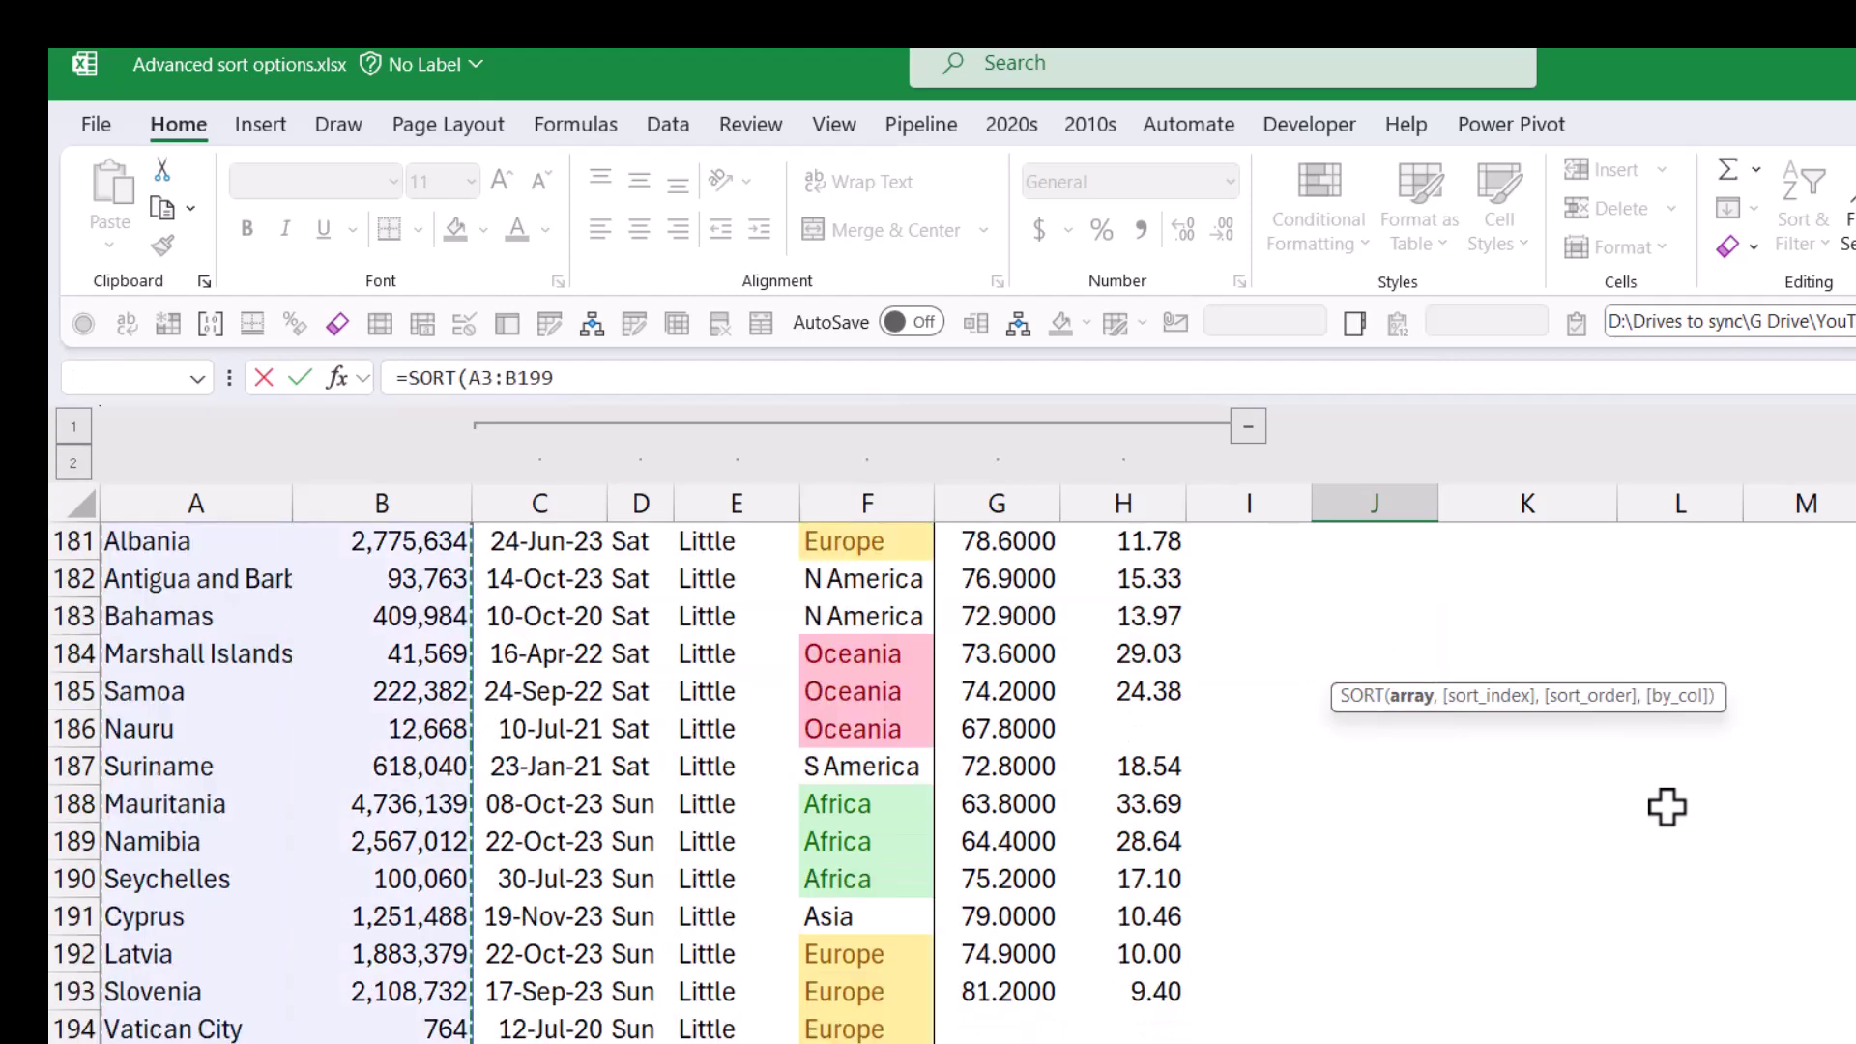
text(,)
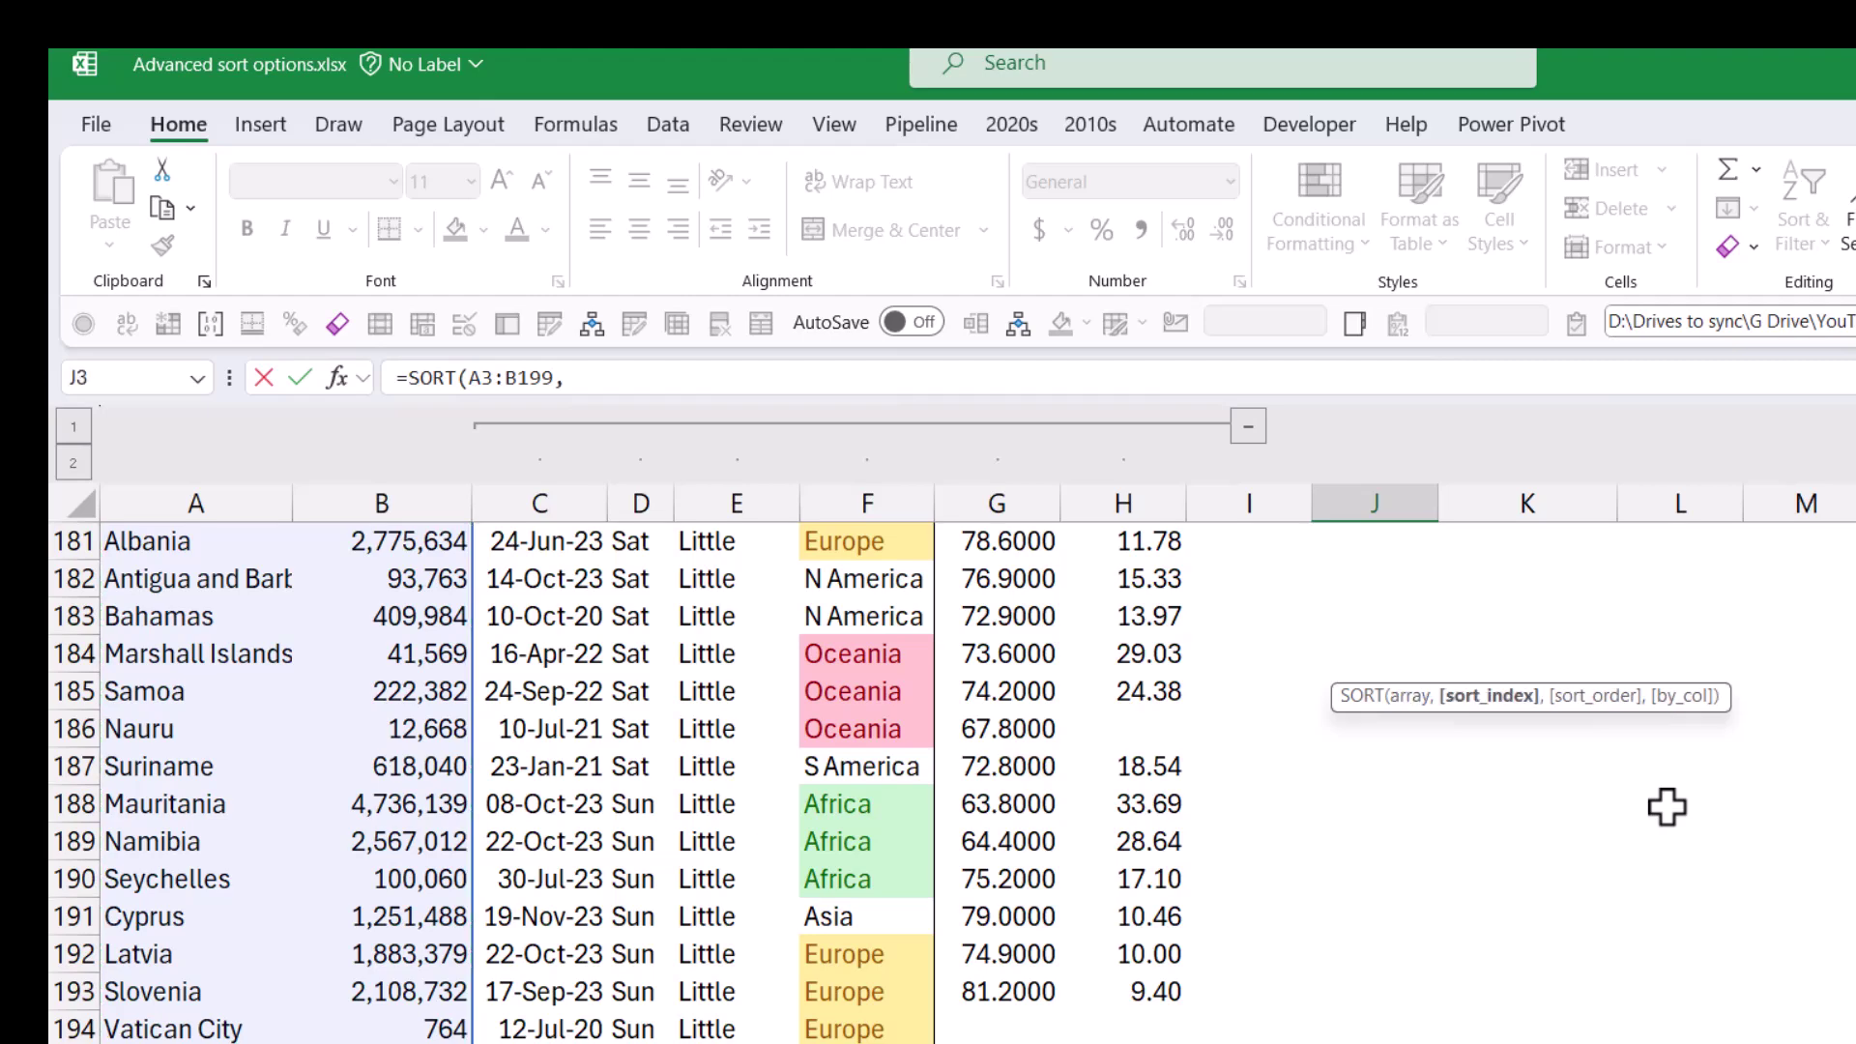
scroll(1667, 807, up, 20)
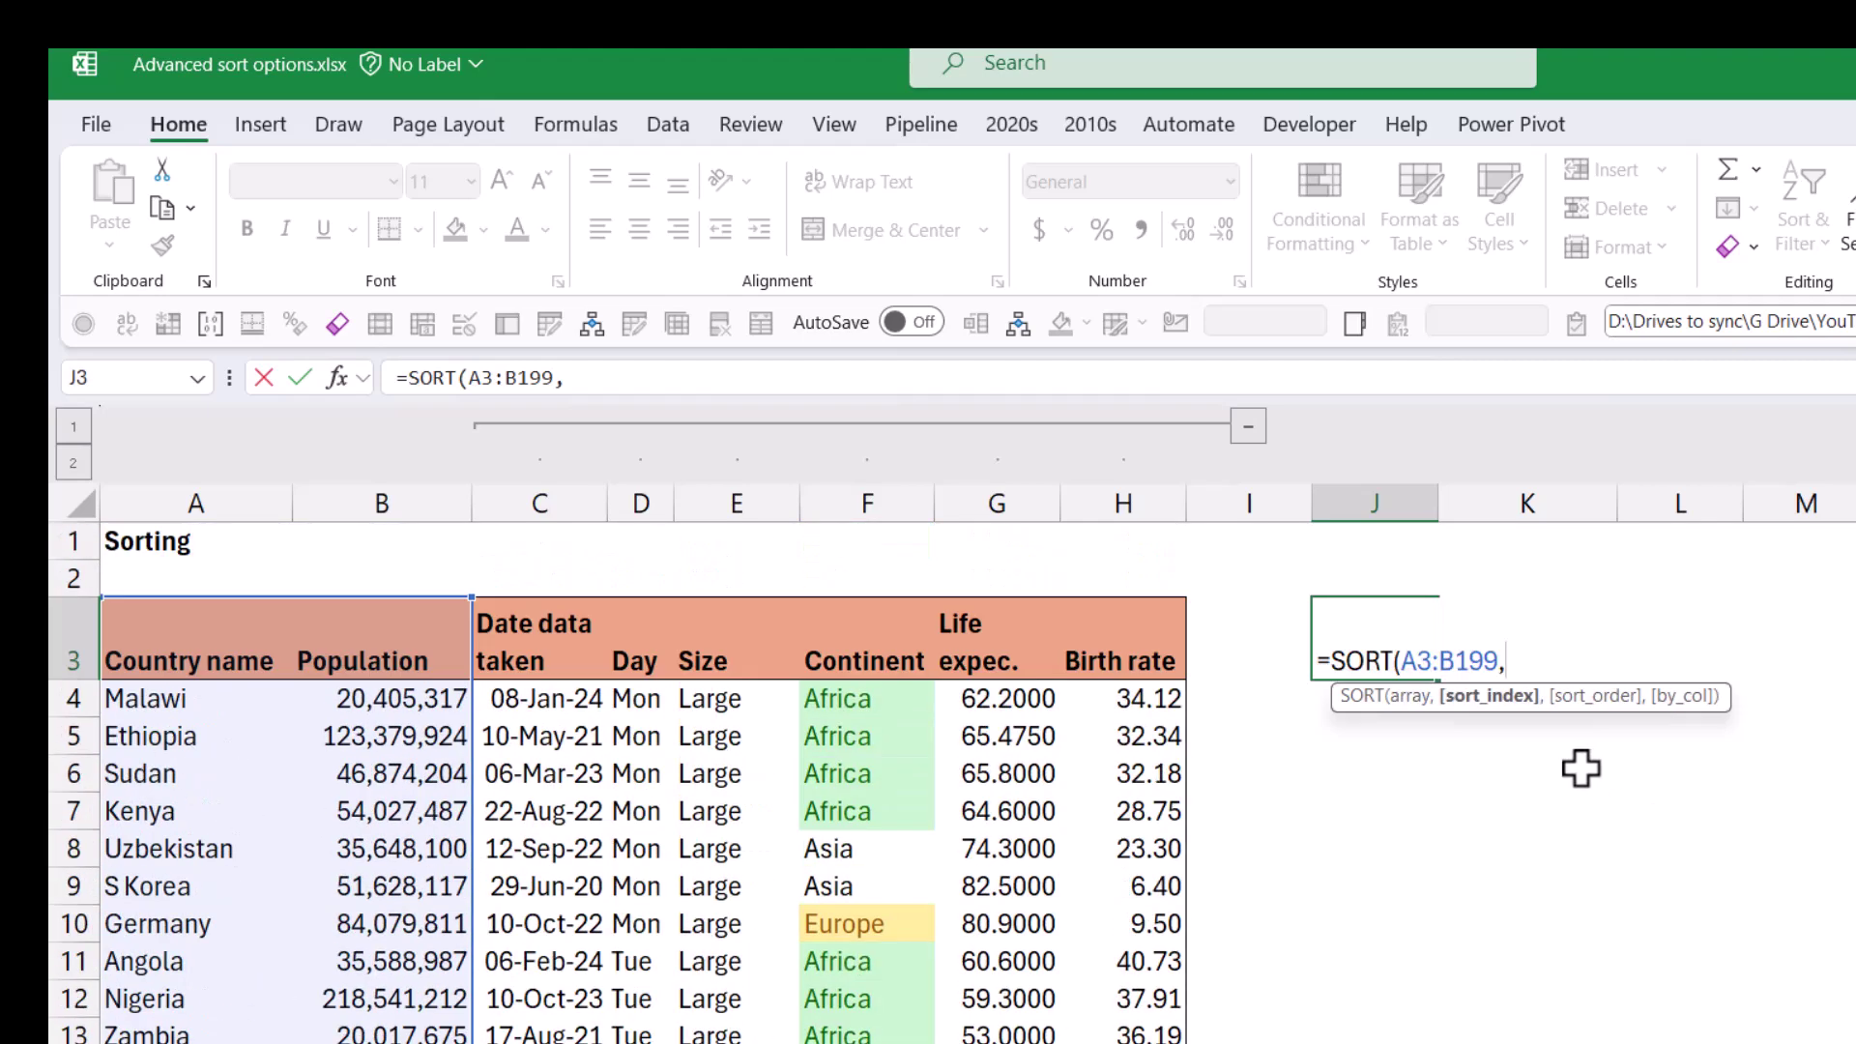
text(2,)
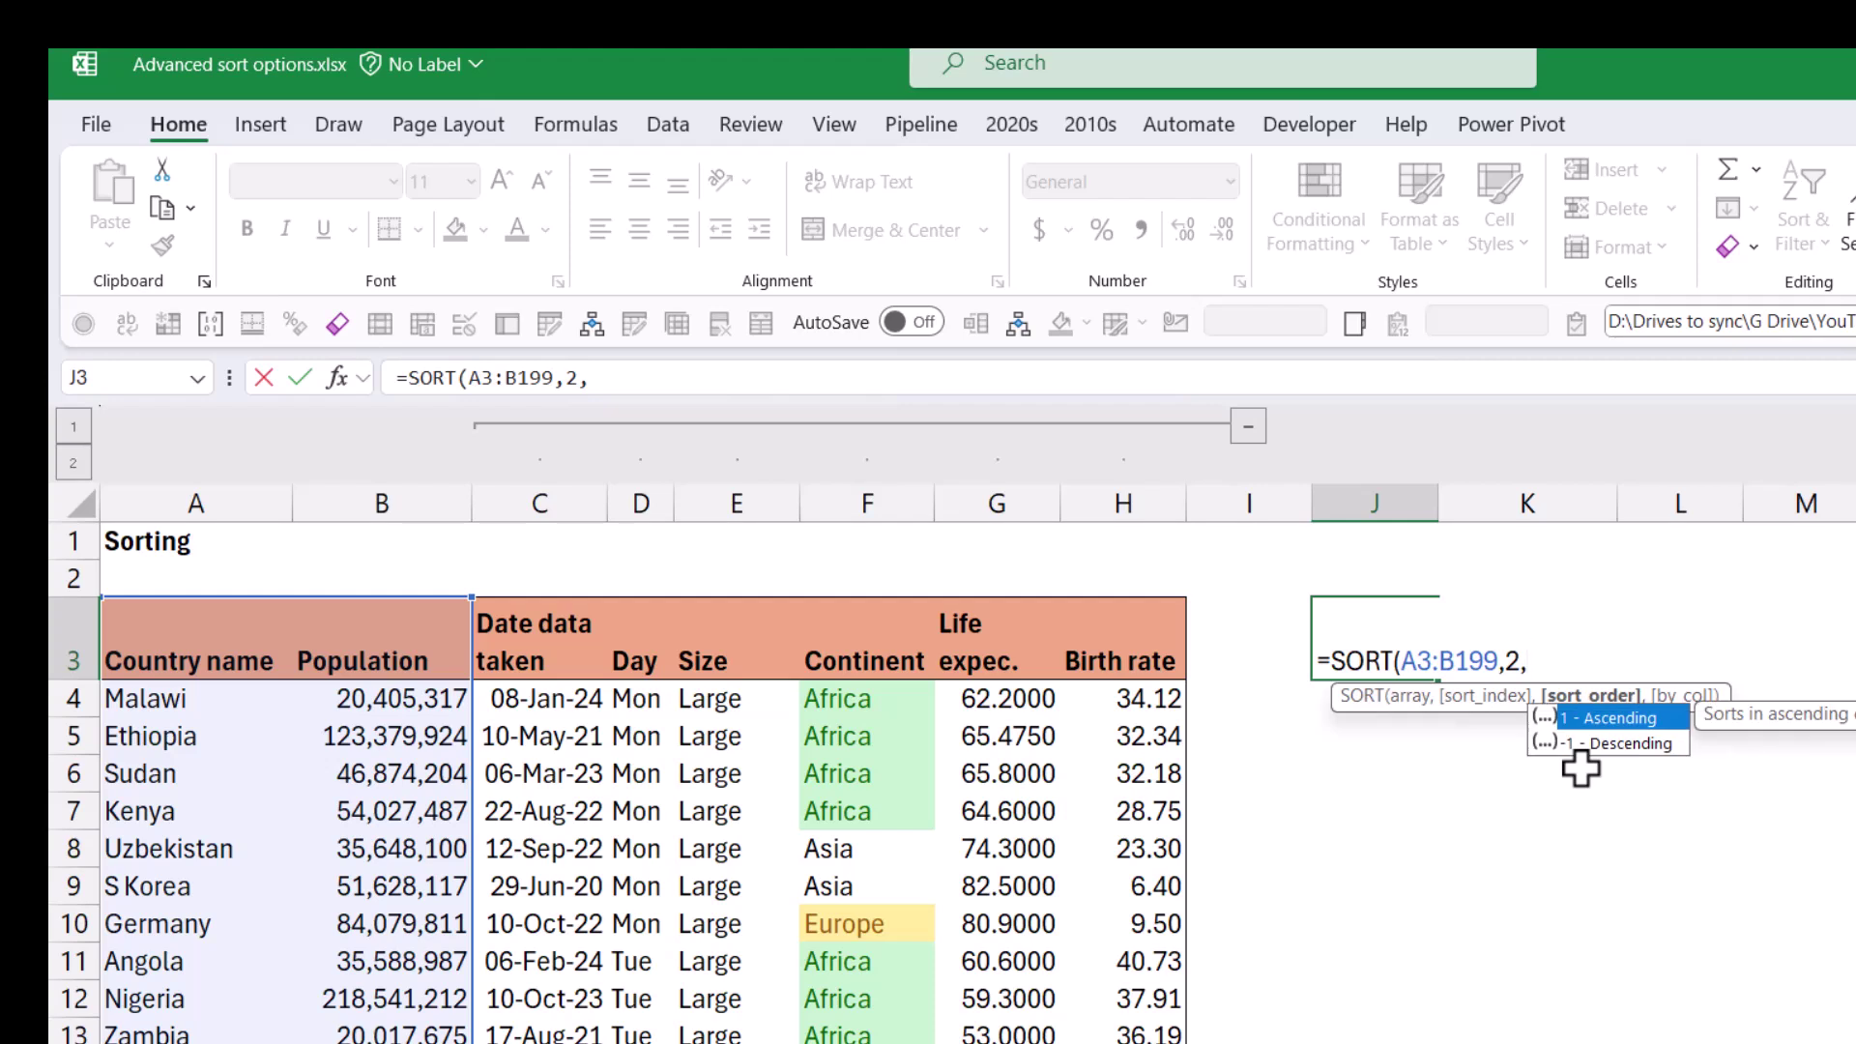
key(Down)
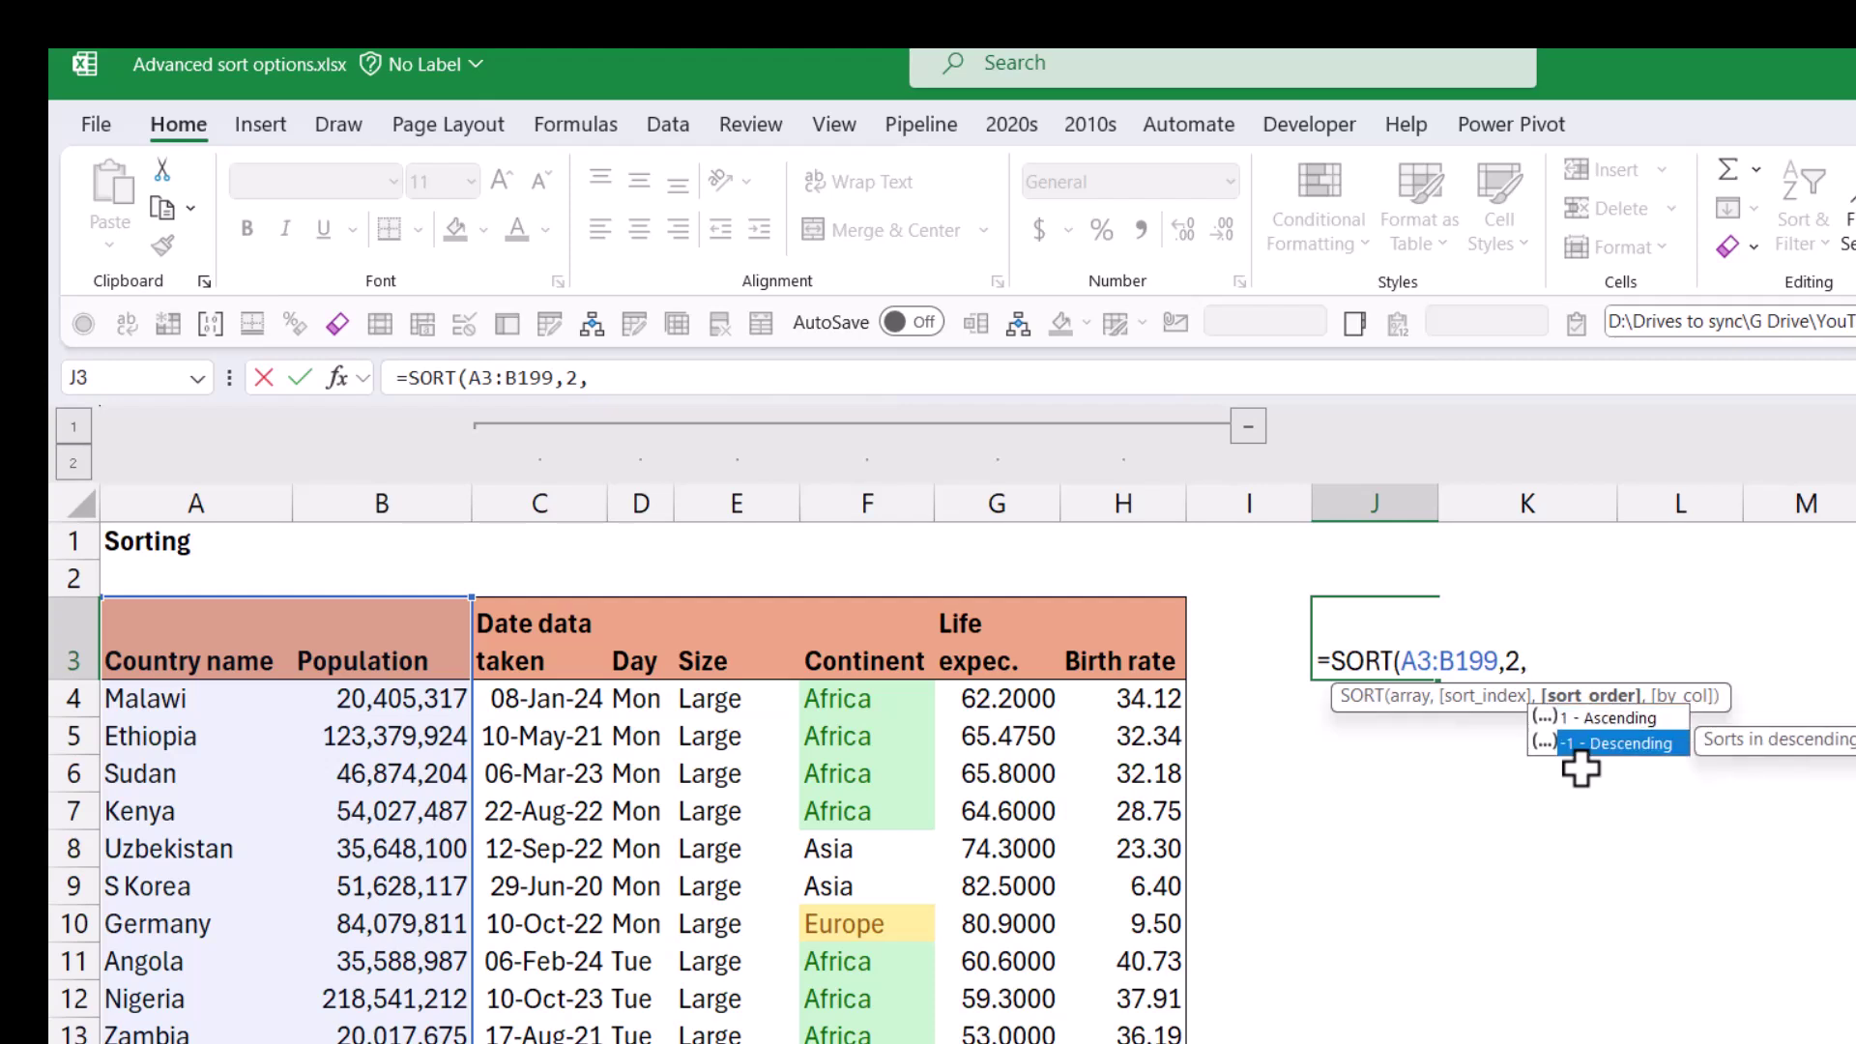
key(Escape)
text(-1)
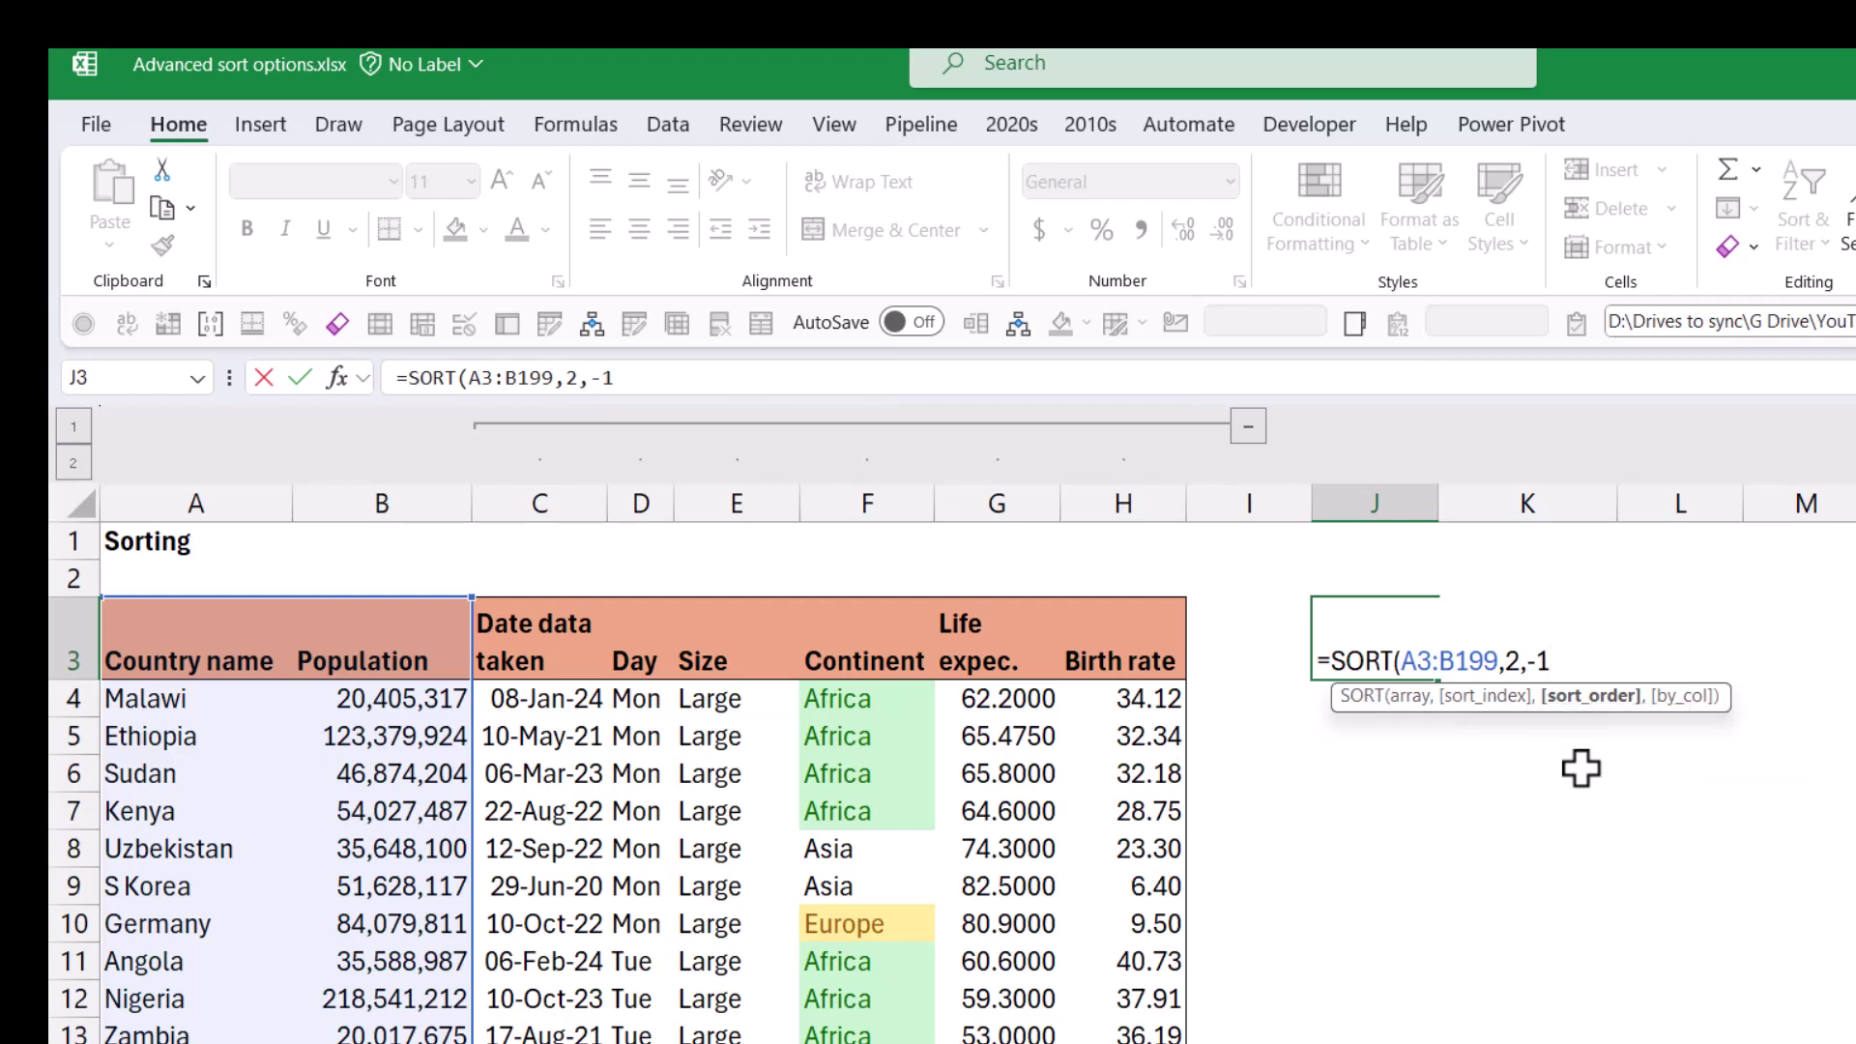
text(,)
key(Down)
key(Up)
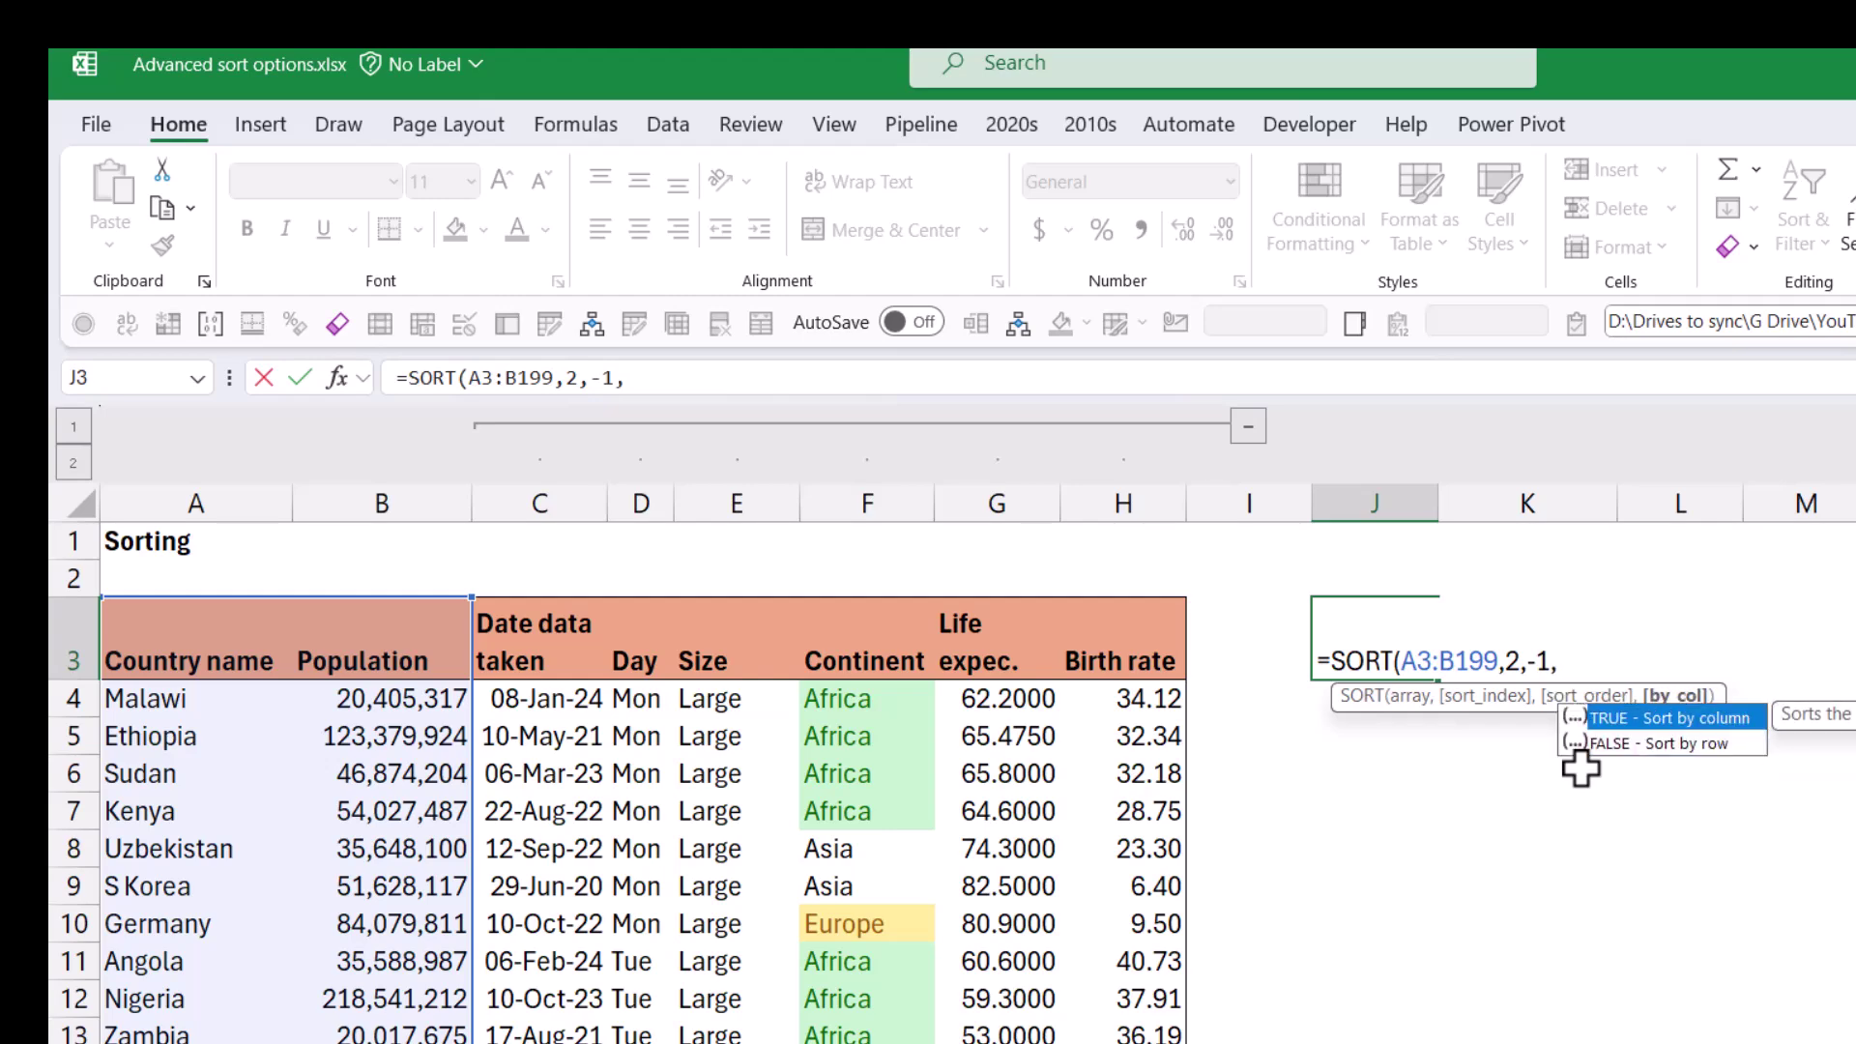
key(BackSpace)
text())
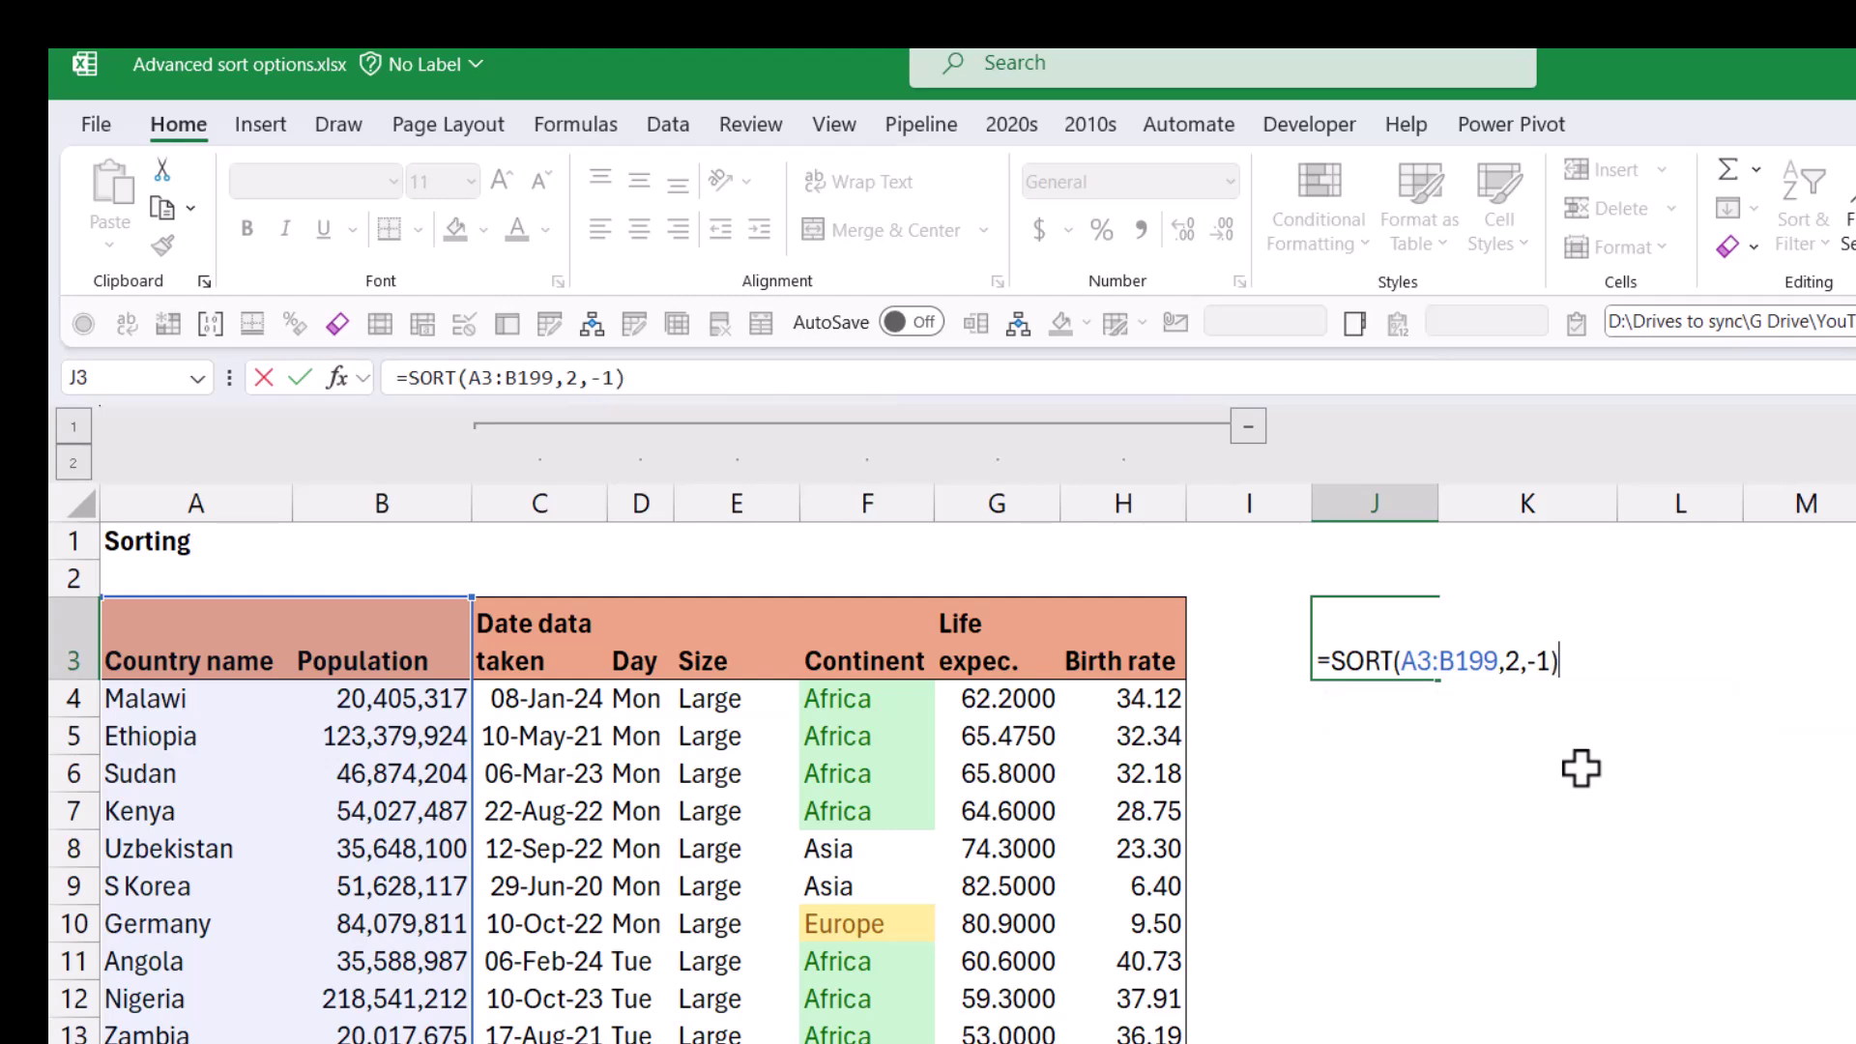
key(ctrl+Return)
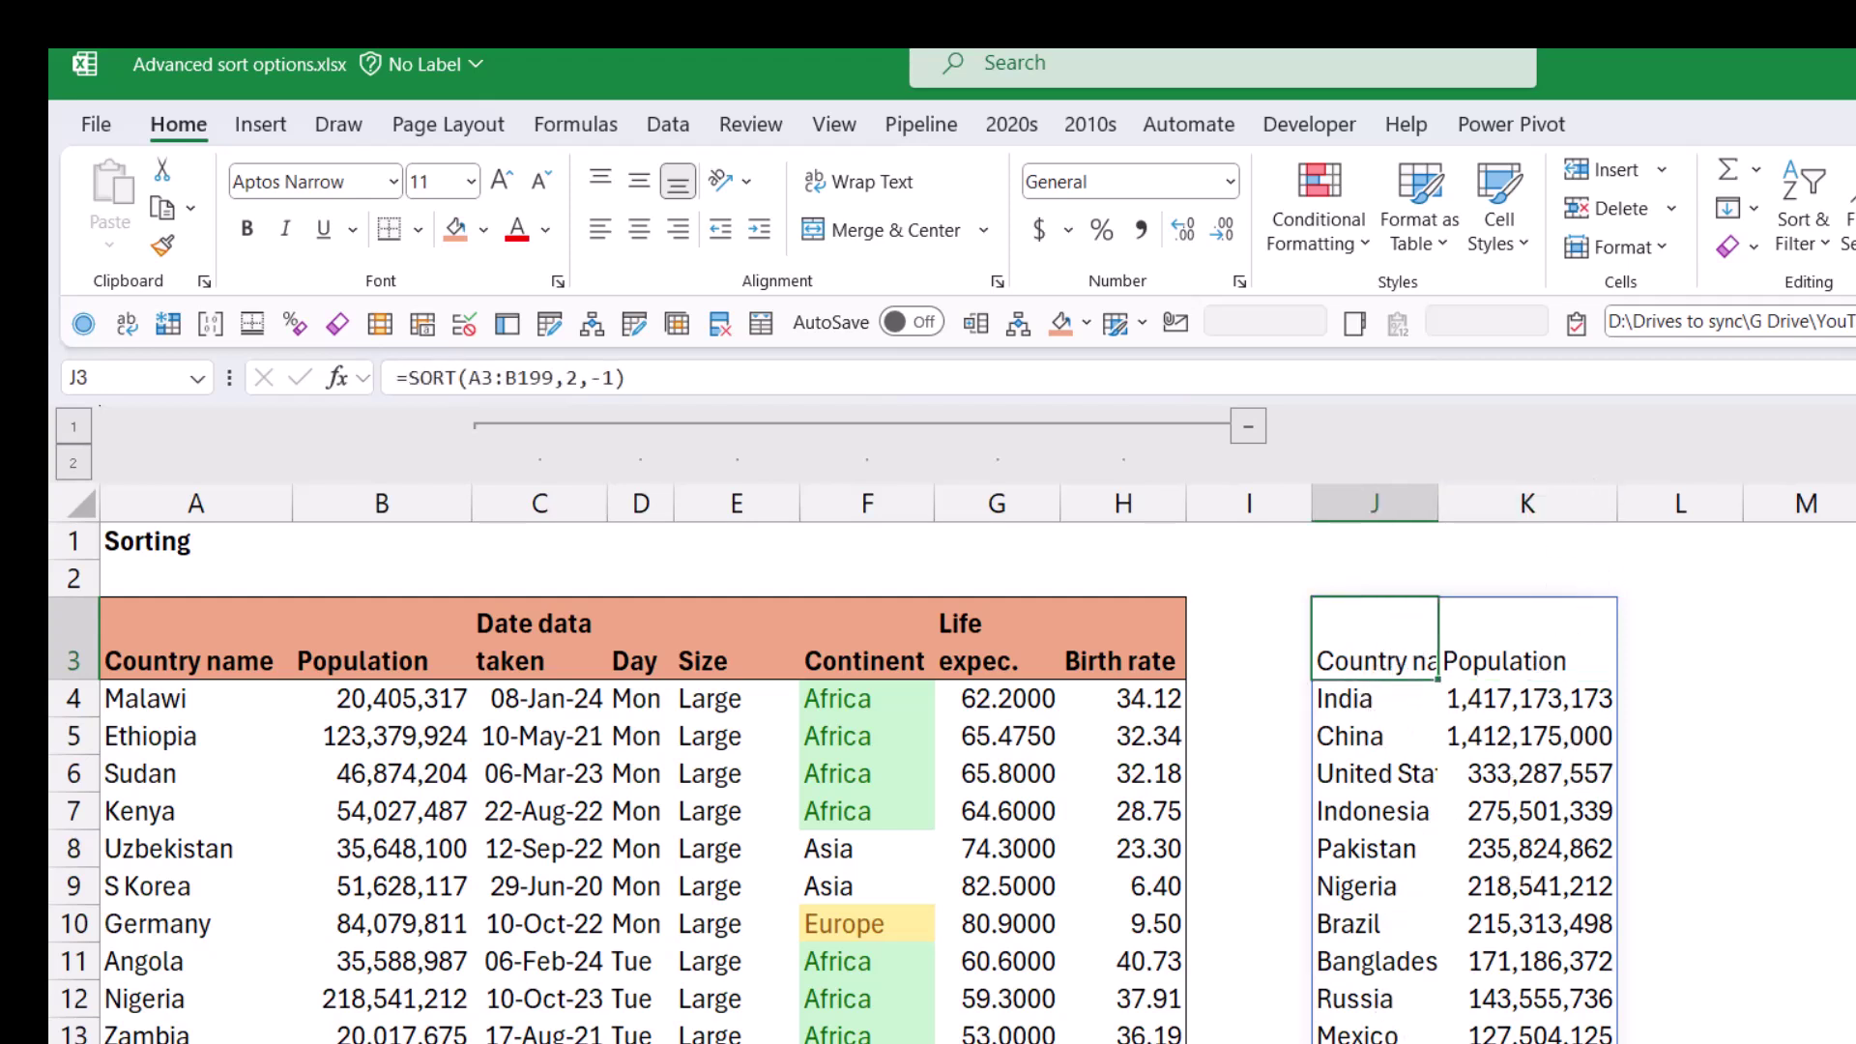
Step: Widen column J to fit the spilled country names
click(1422, 701)
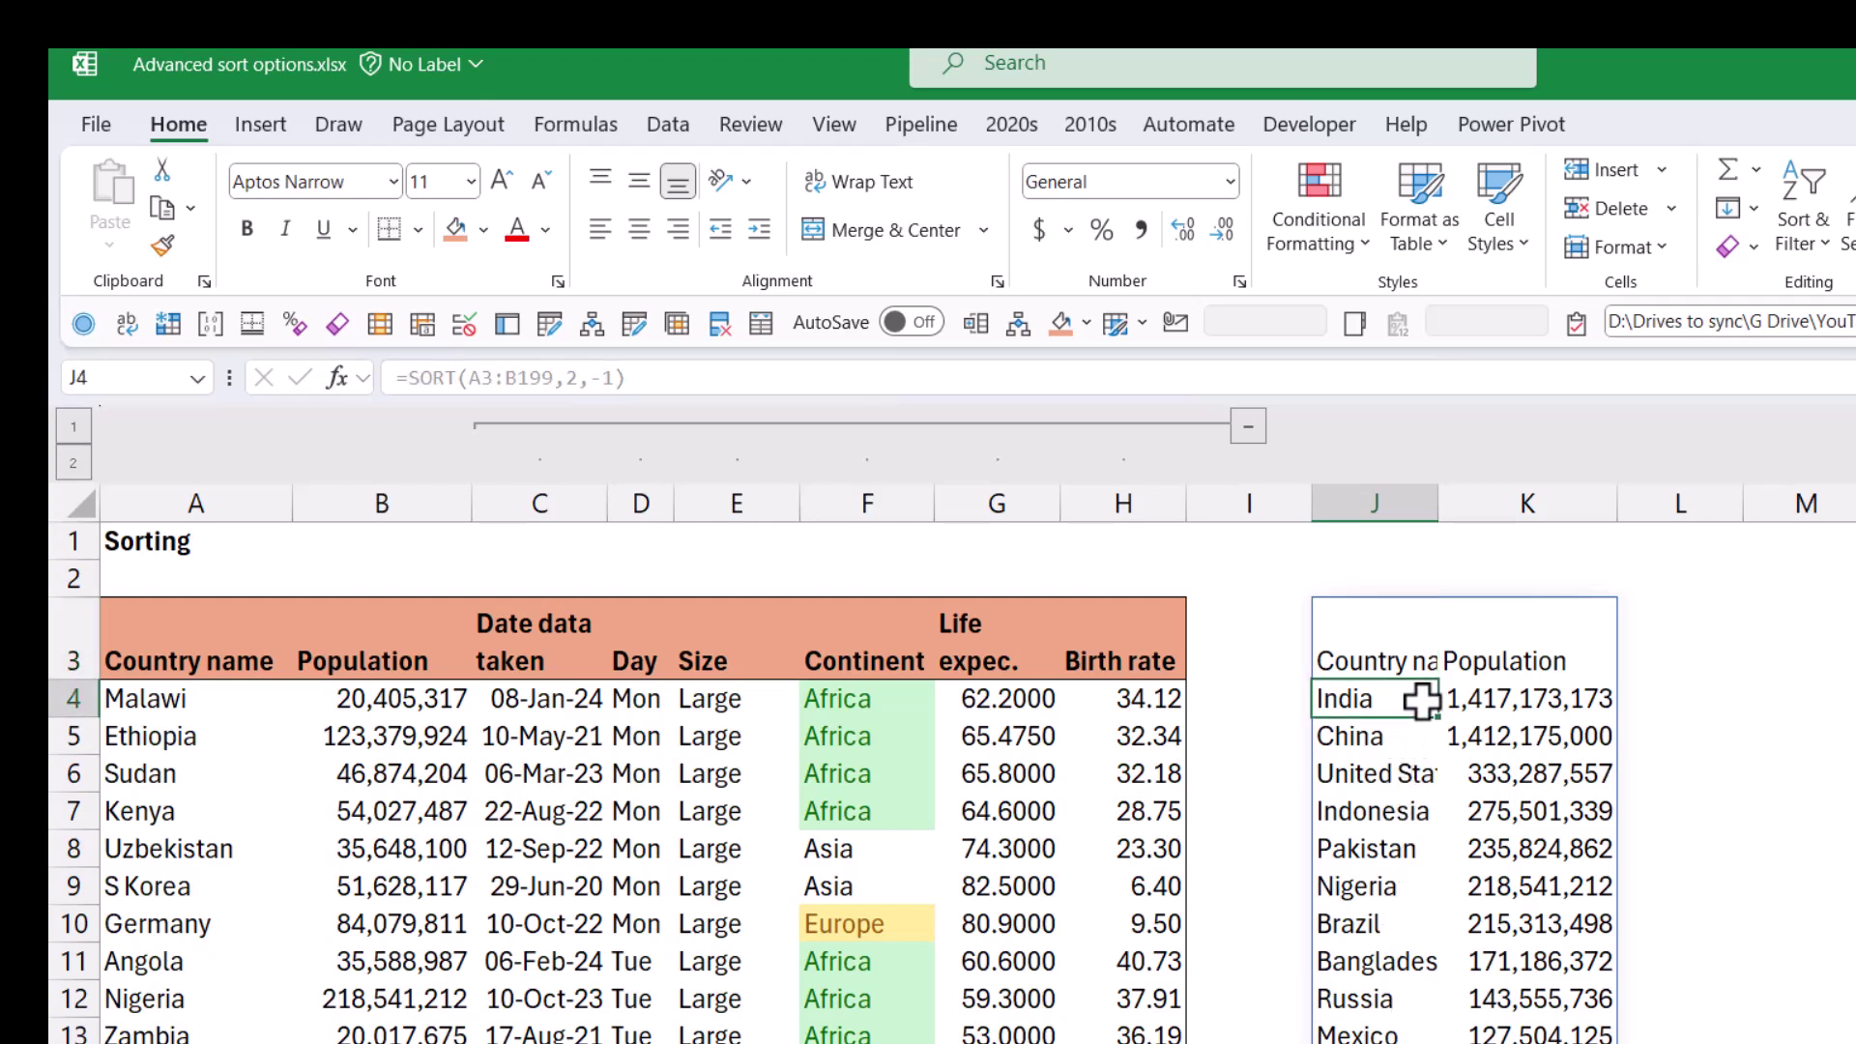
click(1521, 650)
click(1376, 654)
drag(1438, 502, 1493, 489)
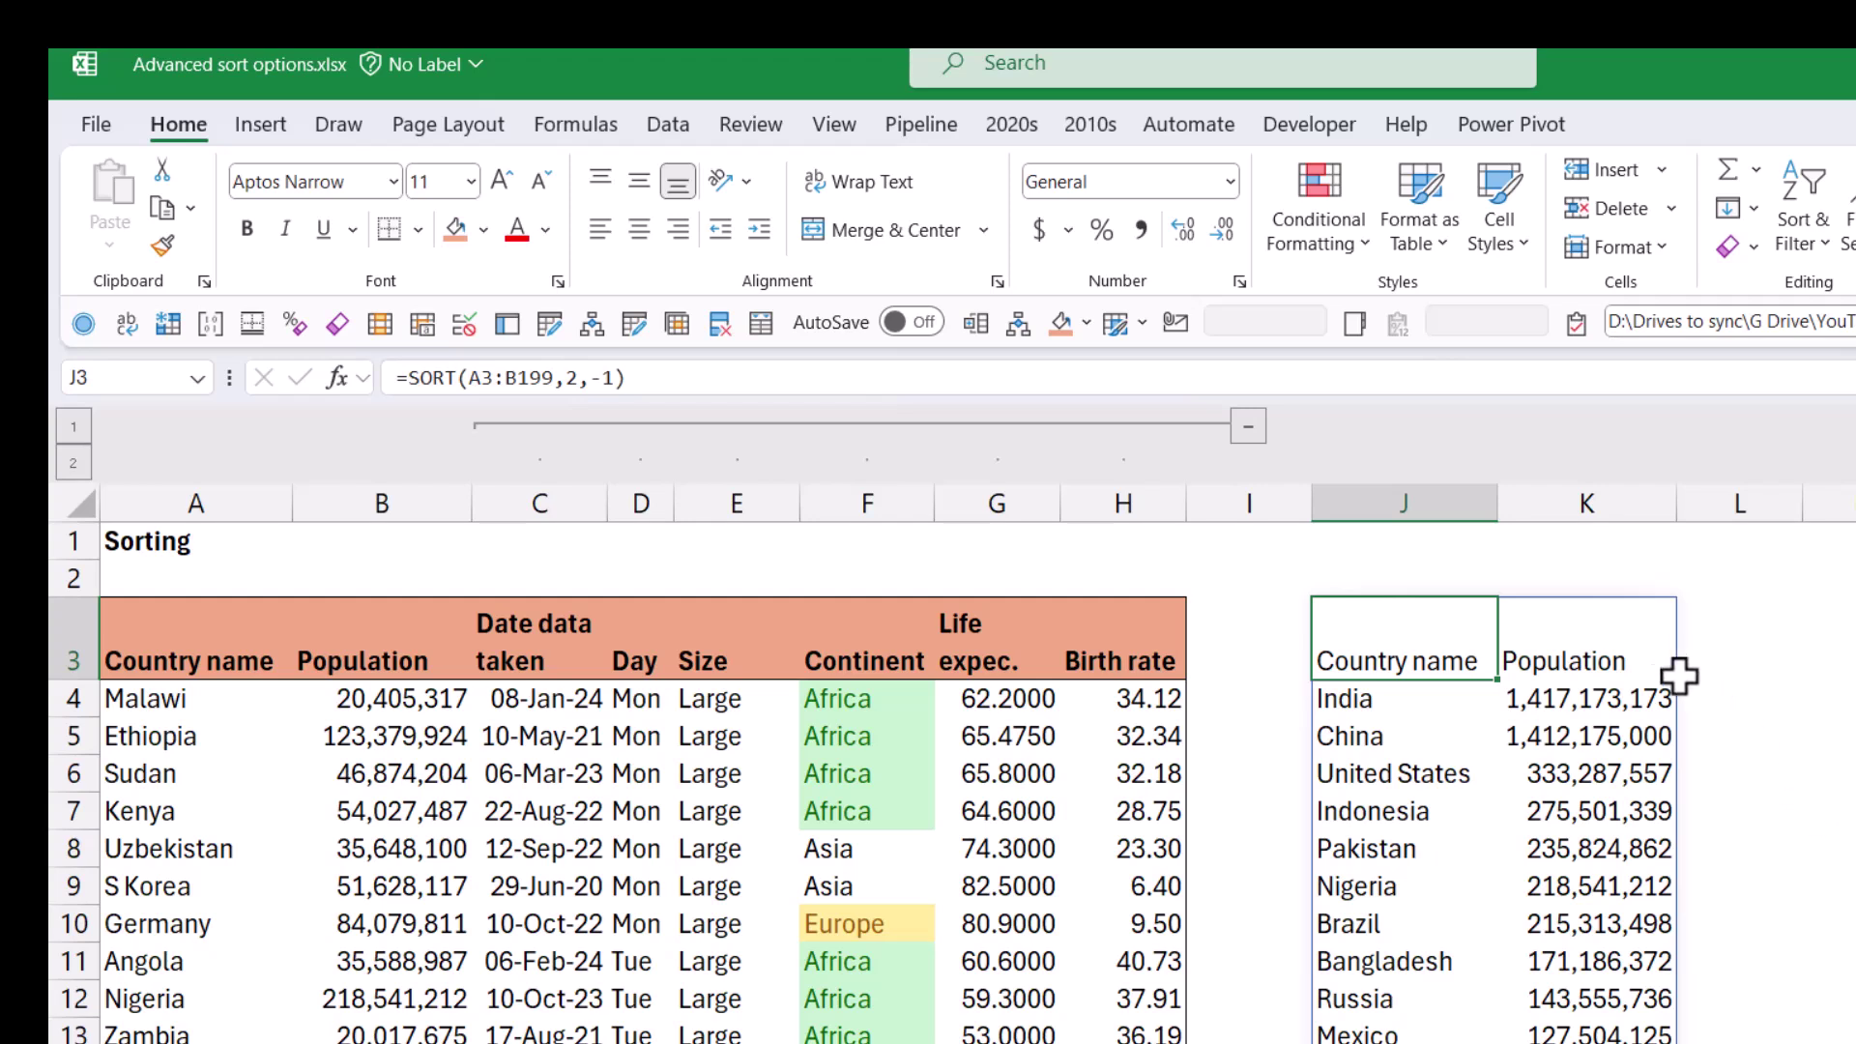
click(1612, 634)
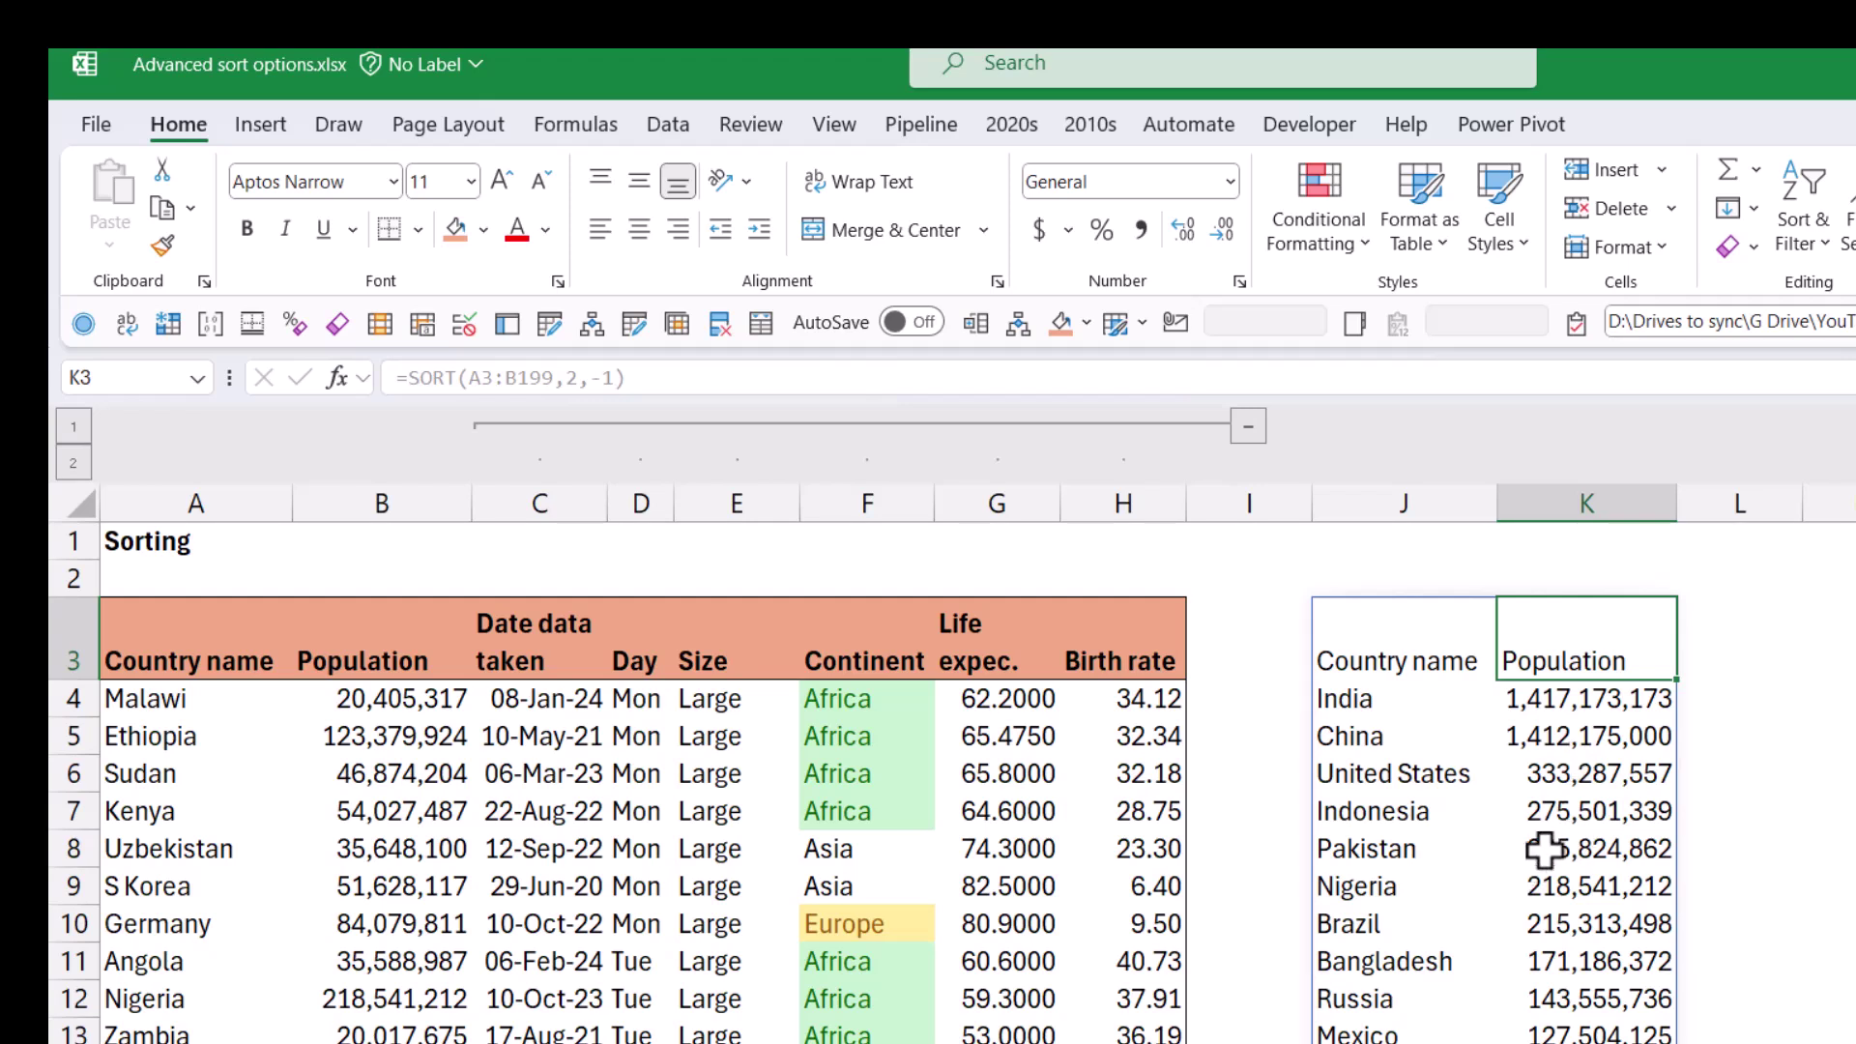
key(Left)
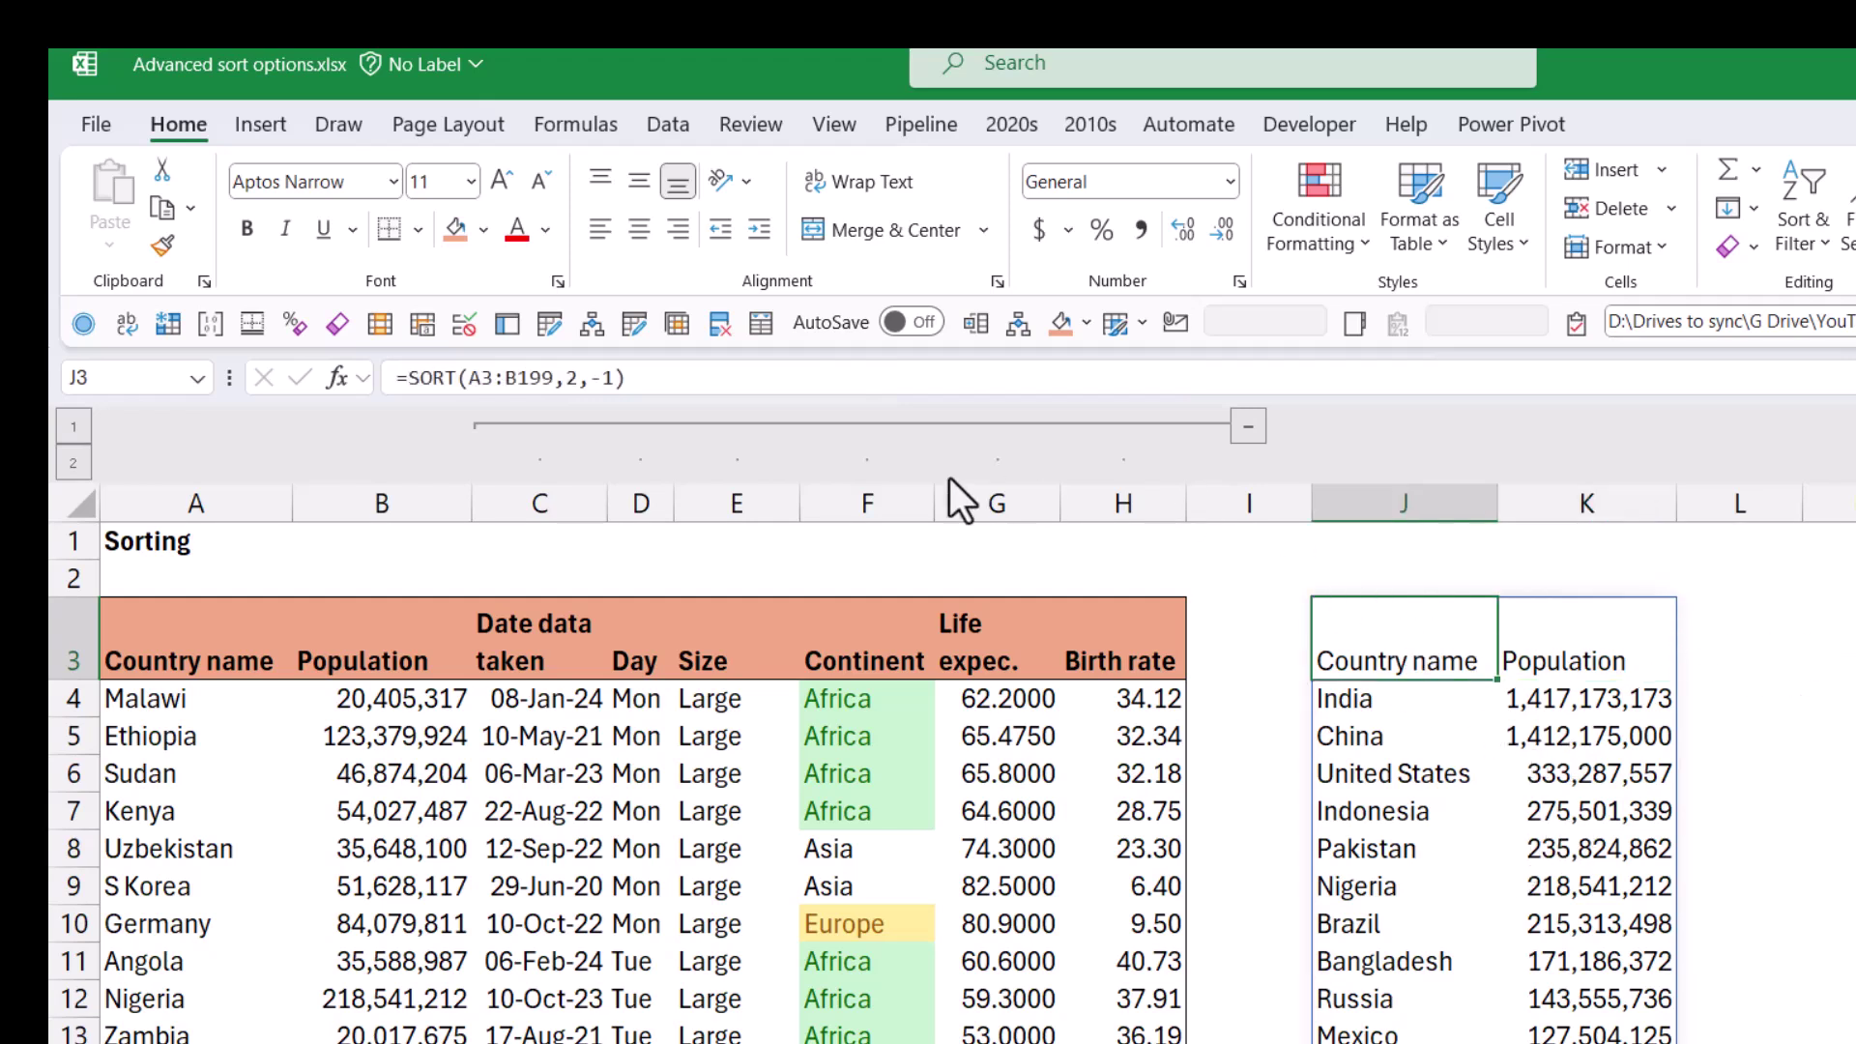
Step: Edit J3 to =SORT(A3:B199,2,1) so Vatican City (764) tops an ascending list
click(610, 377)
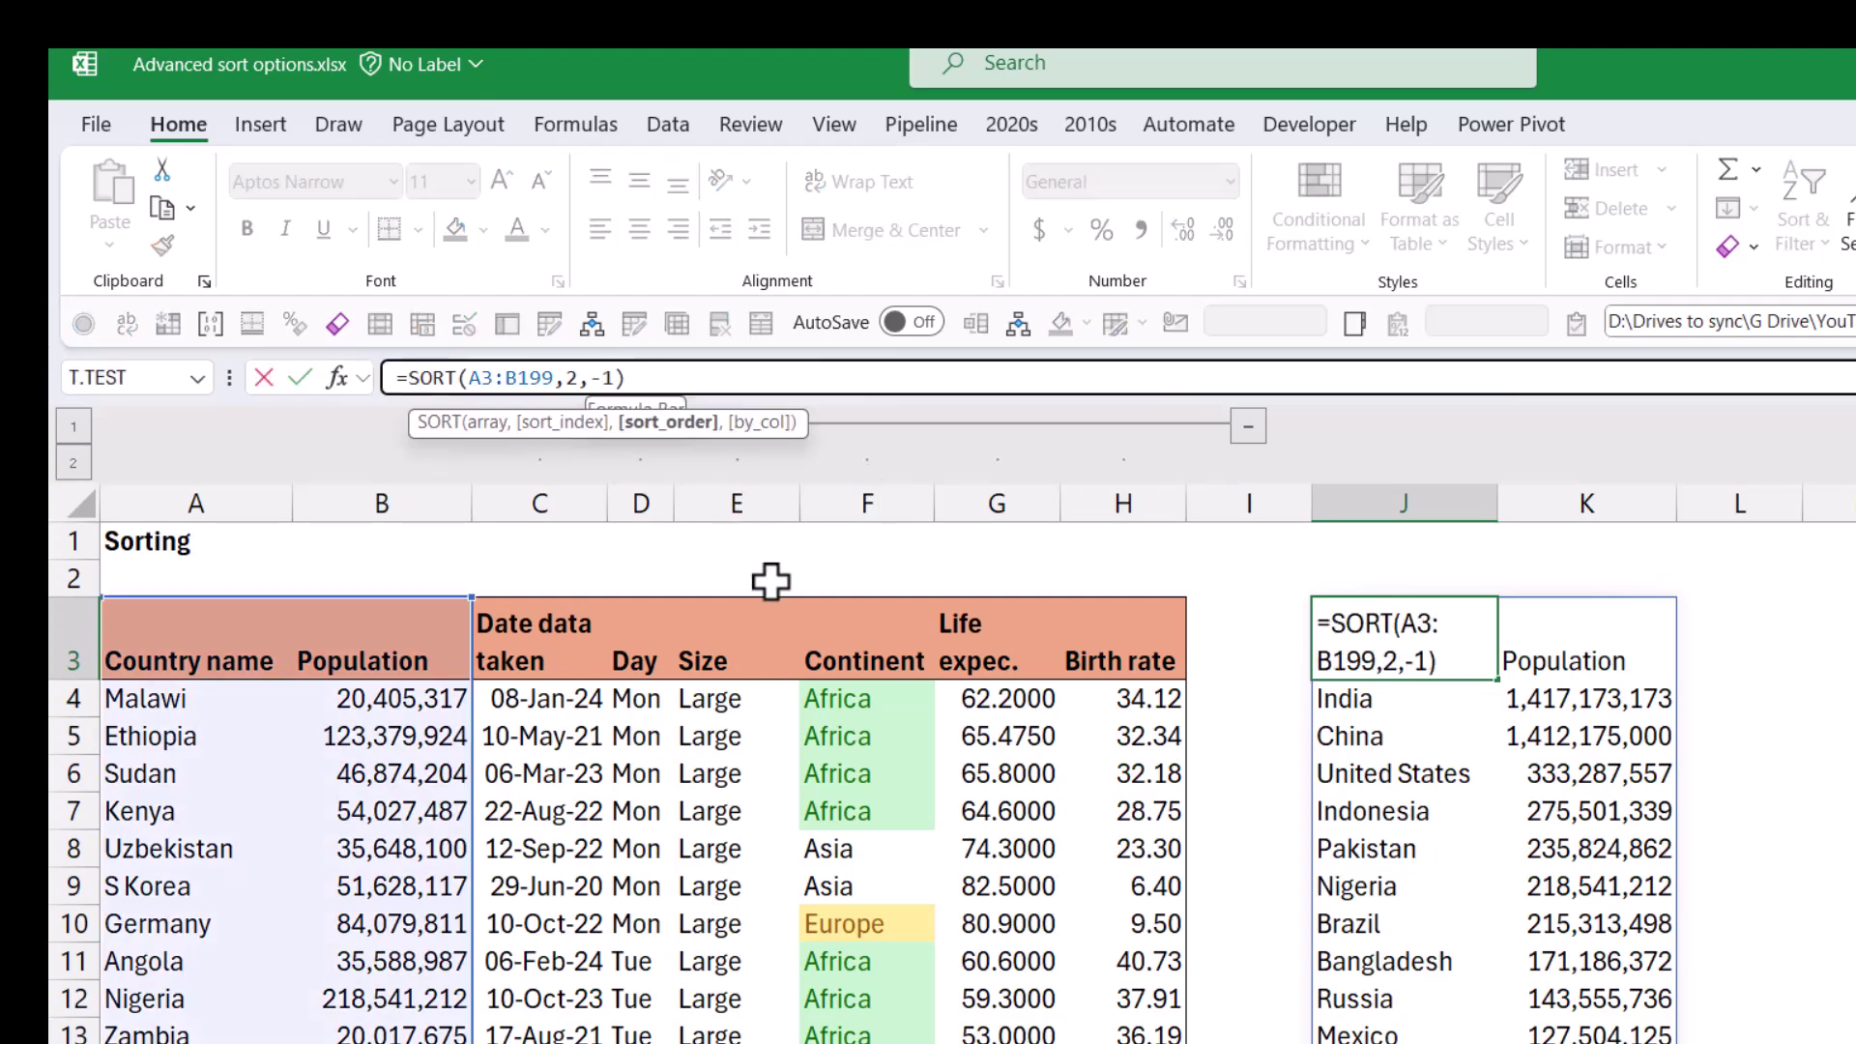
key(BackSpace)
key(Return)
key(Up)
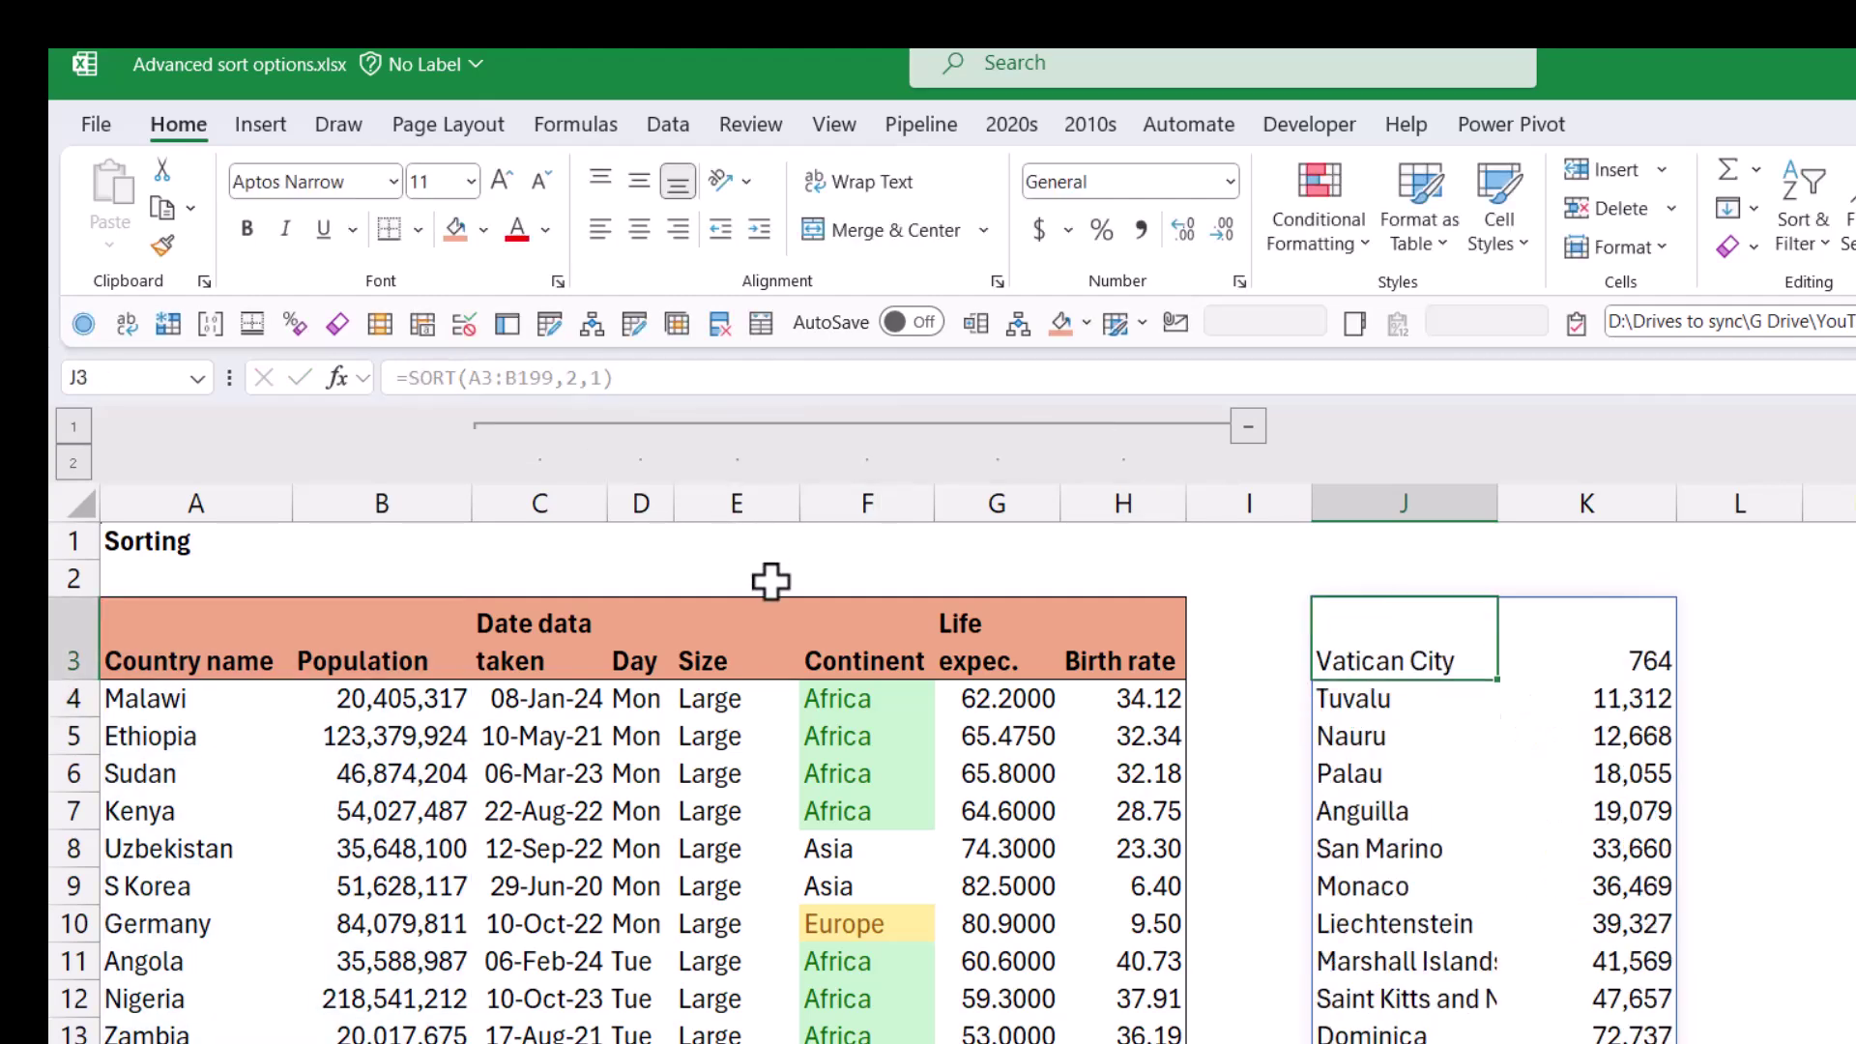
key(Right)
scroll(1431, 887, down, 20)
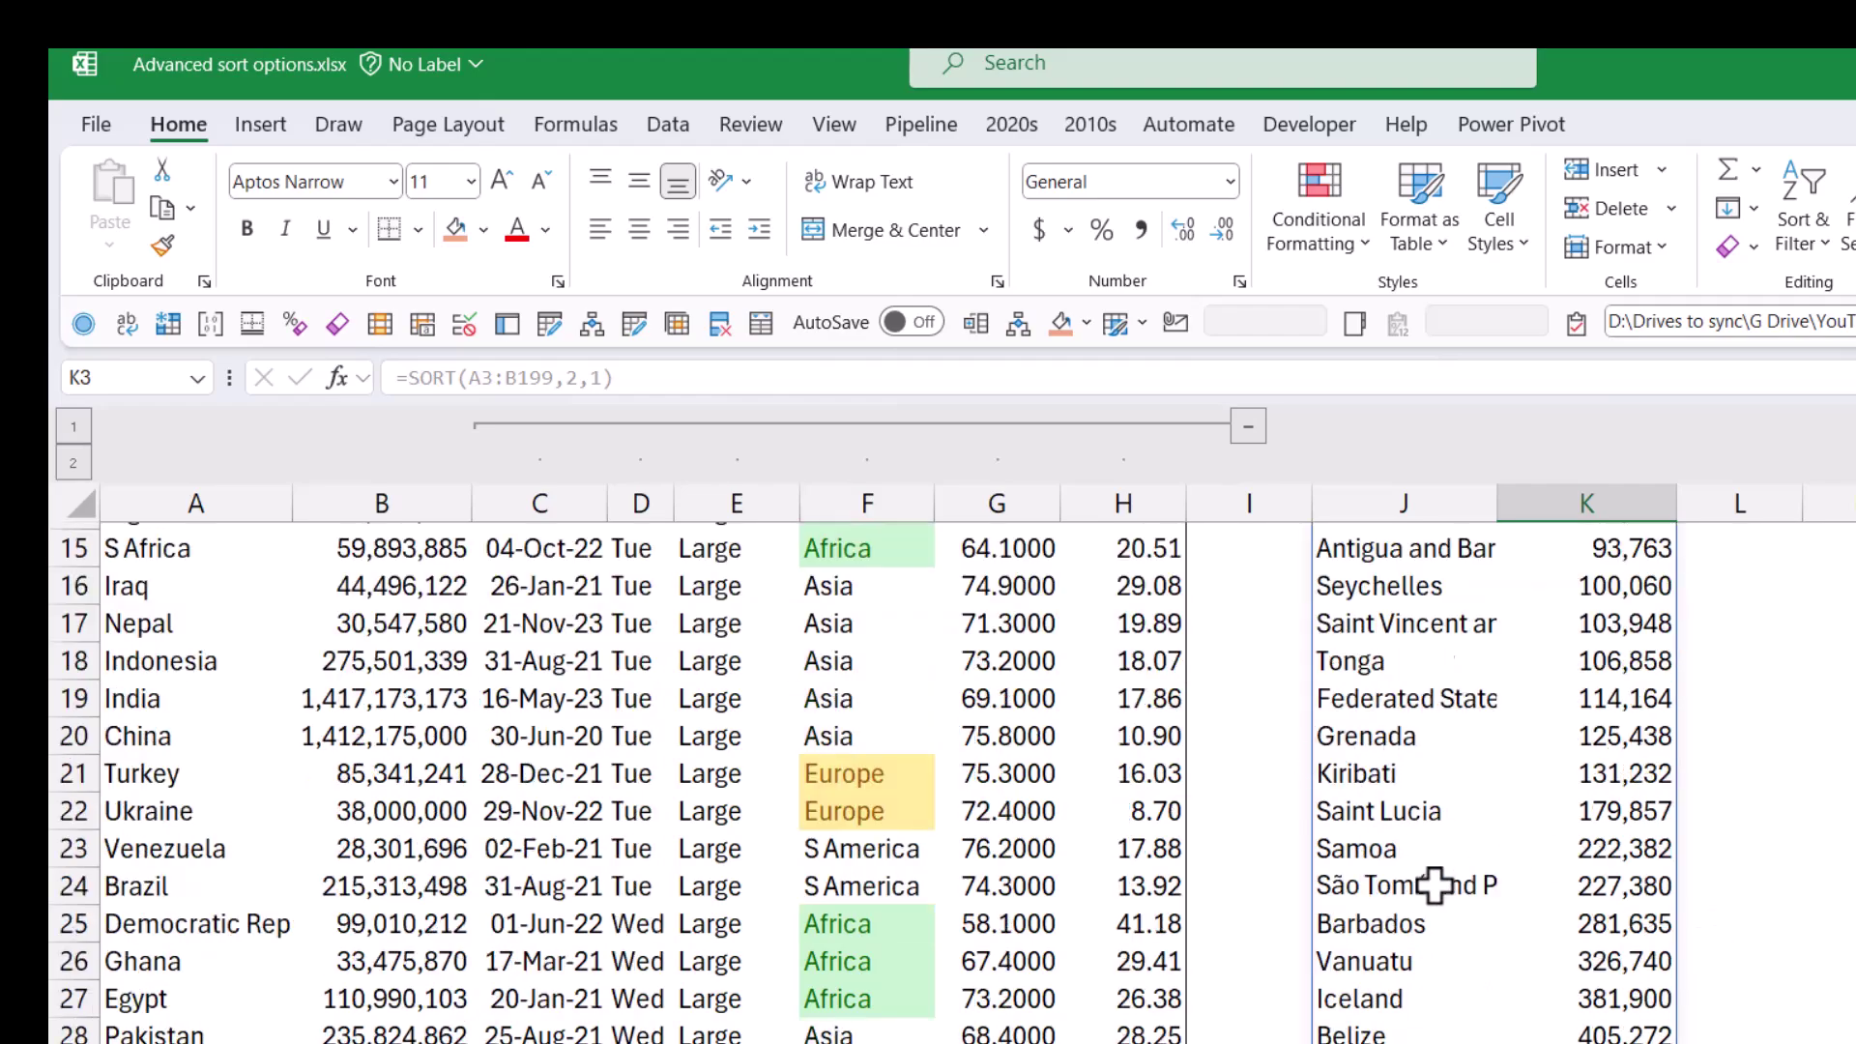
scroll(1448, 911, down, 20)
scroll(1446, 912, up, 5)
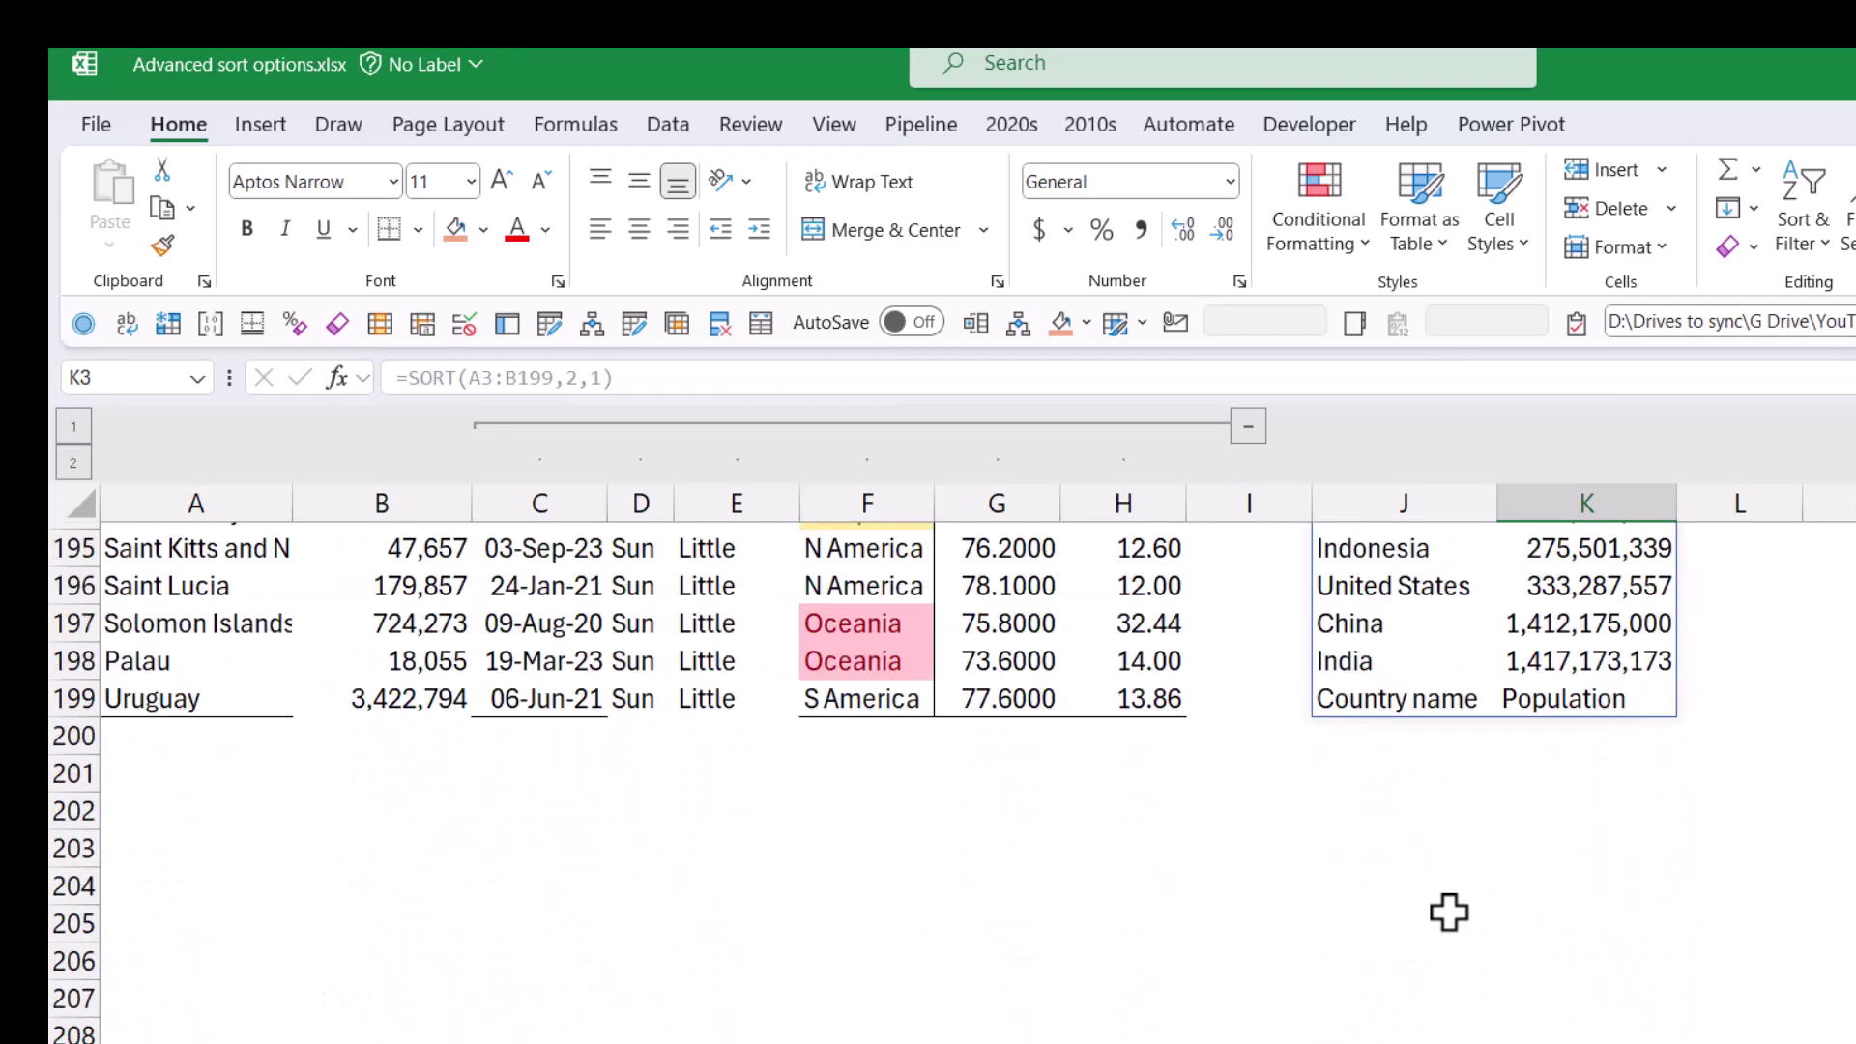
scroll(1425, 713, up, 20)
scroll(1462, 766, up, 20)
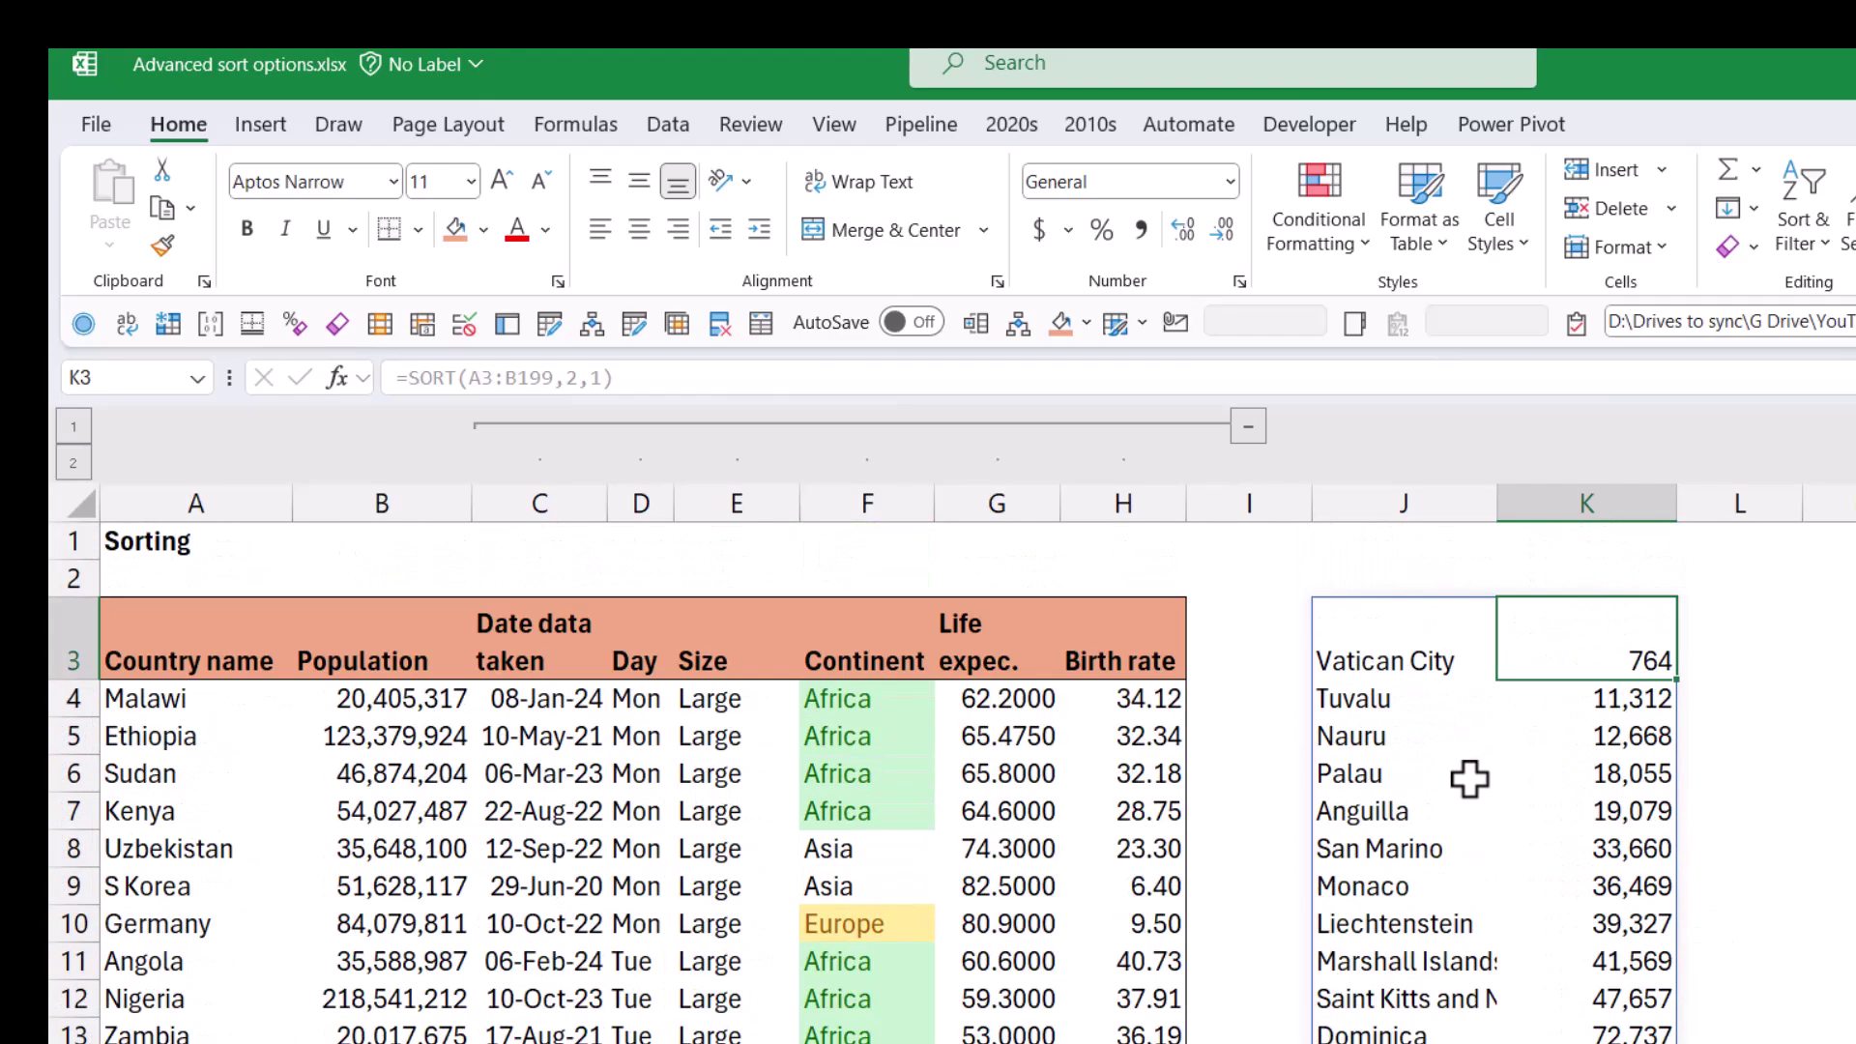
click(1388, 651)
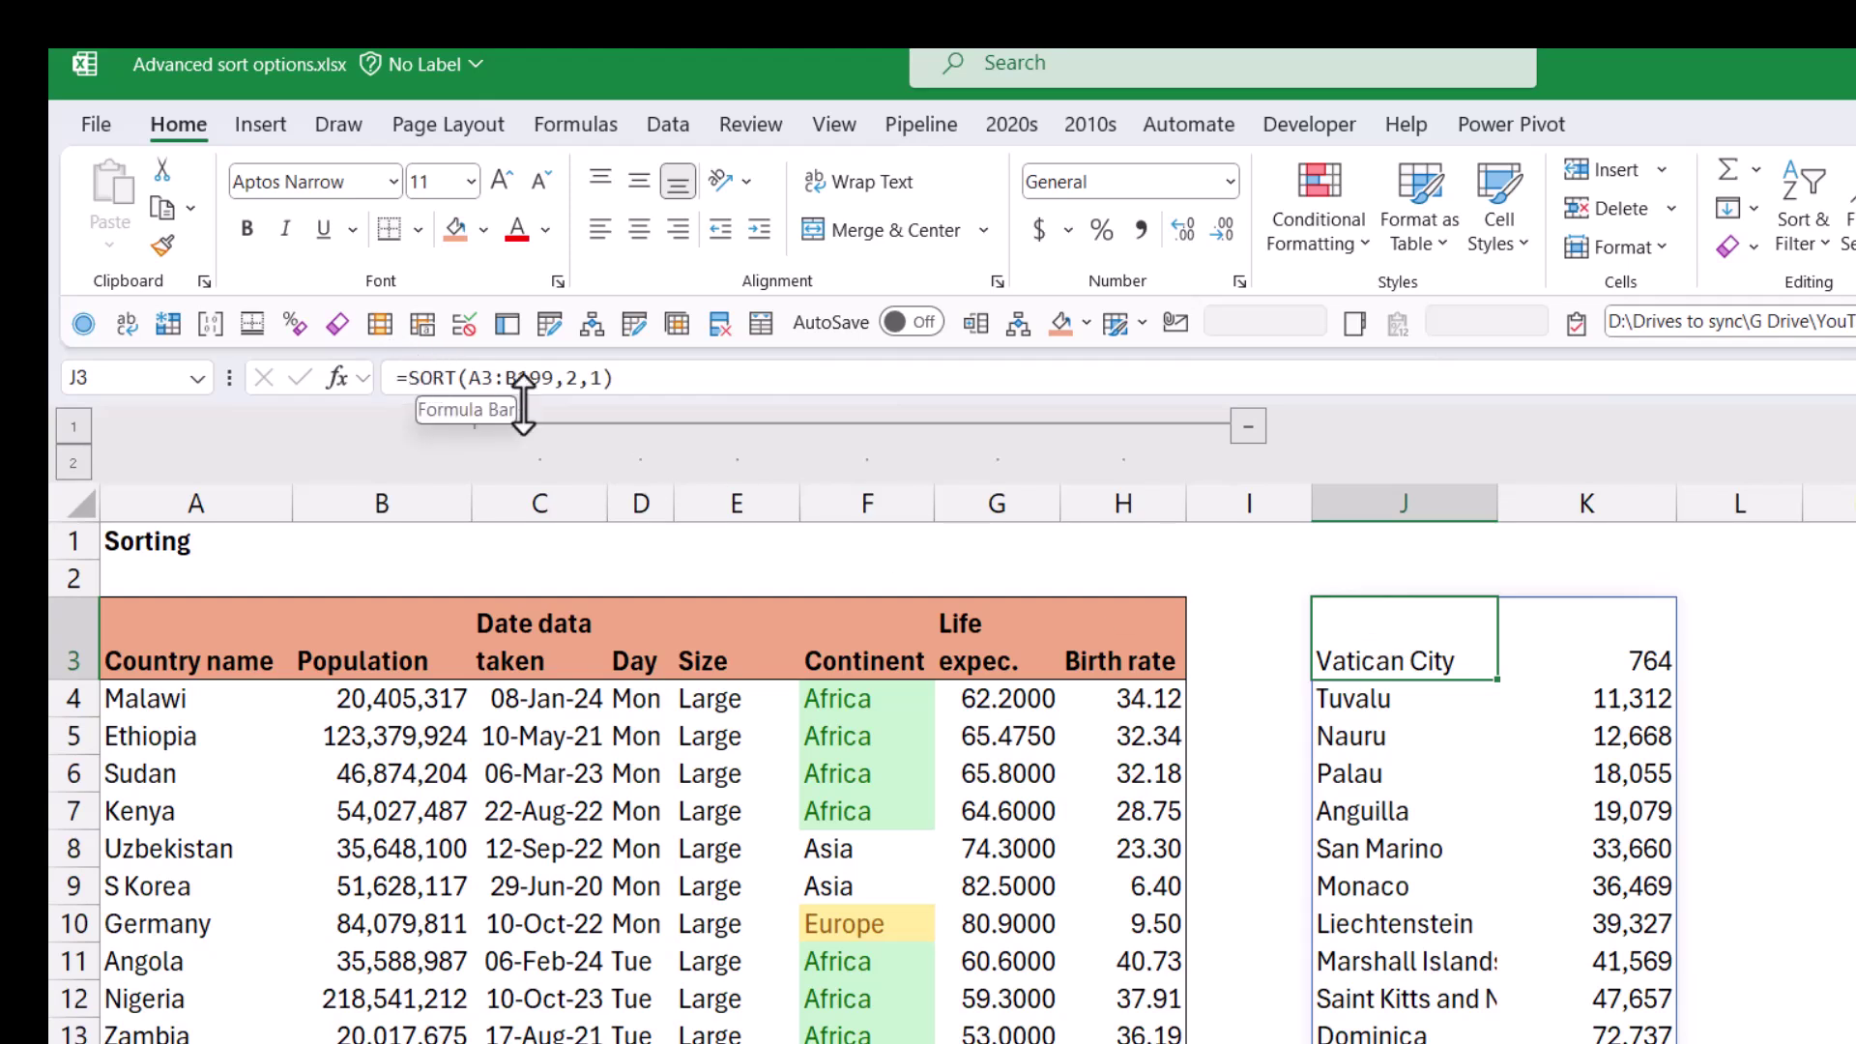
Step: Replace J3 with =VSTACK(A3:B3,A4:B199), stacking the header row above the country rows
key(Delete)
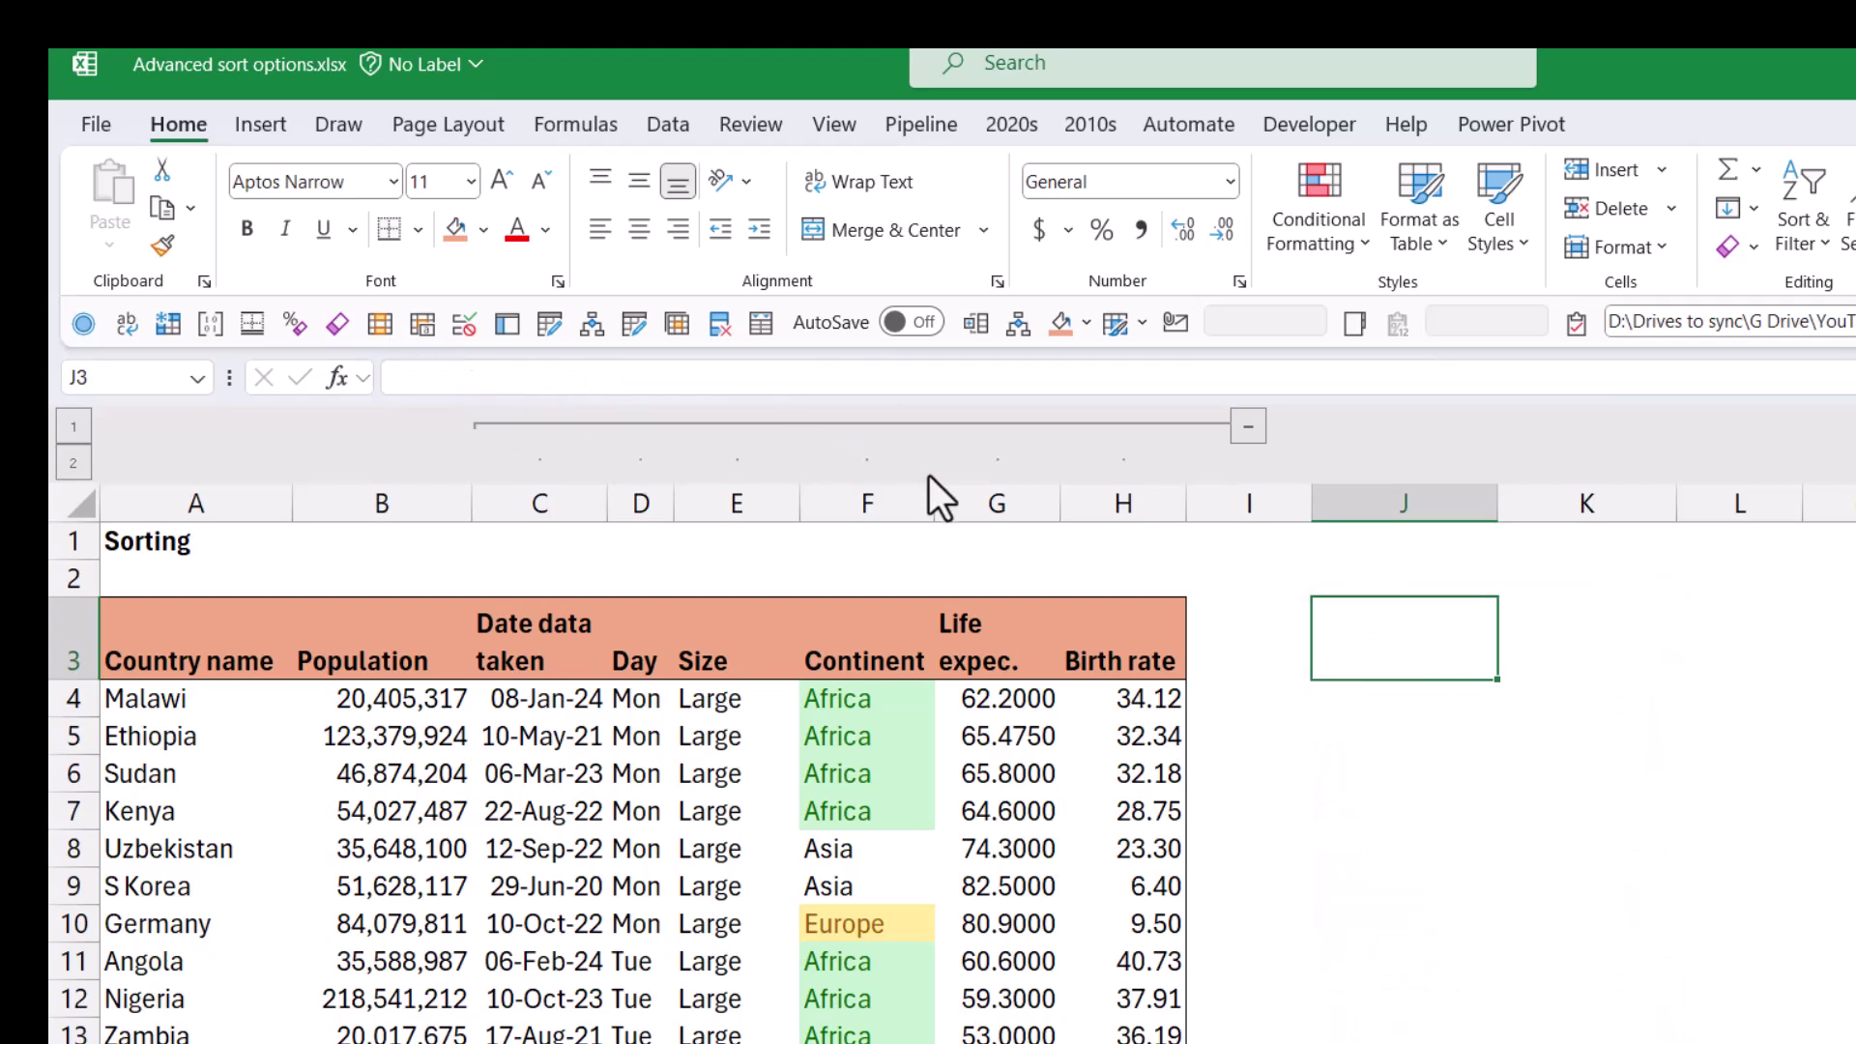
text(=vsta)
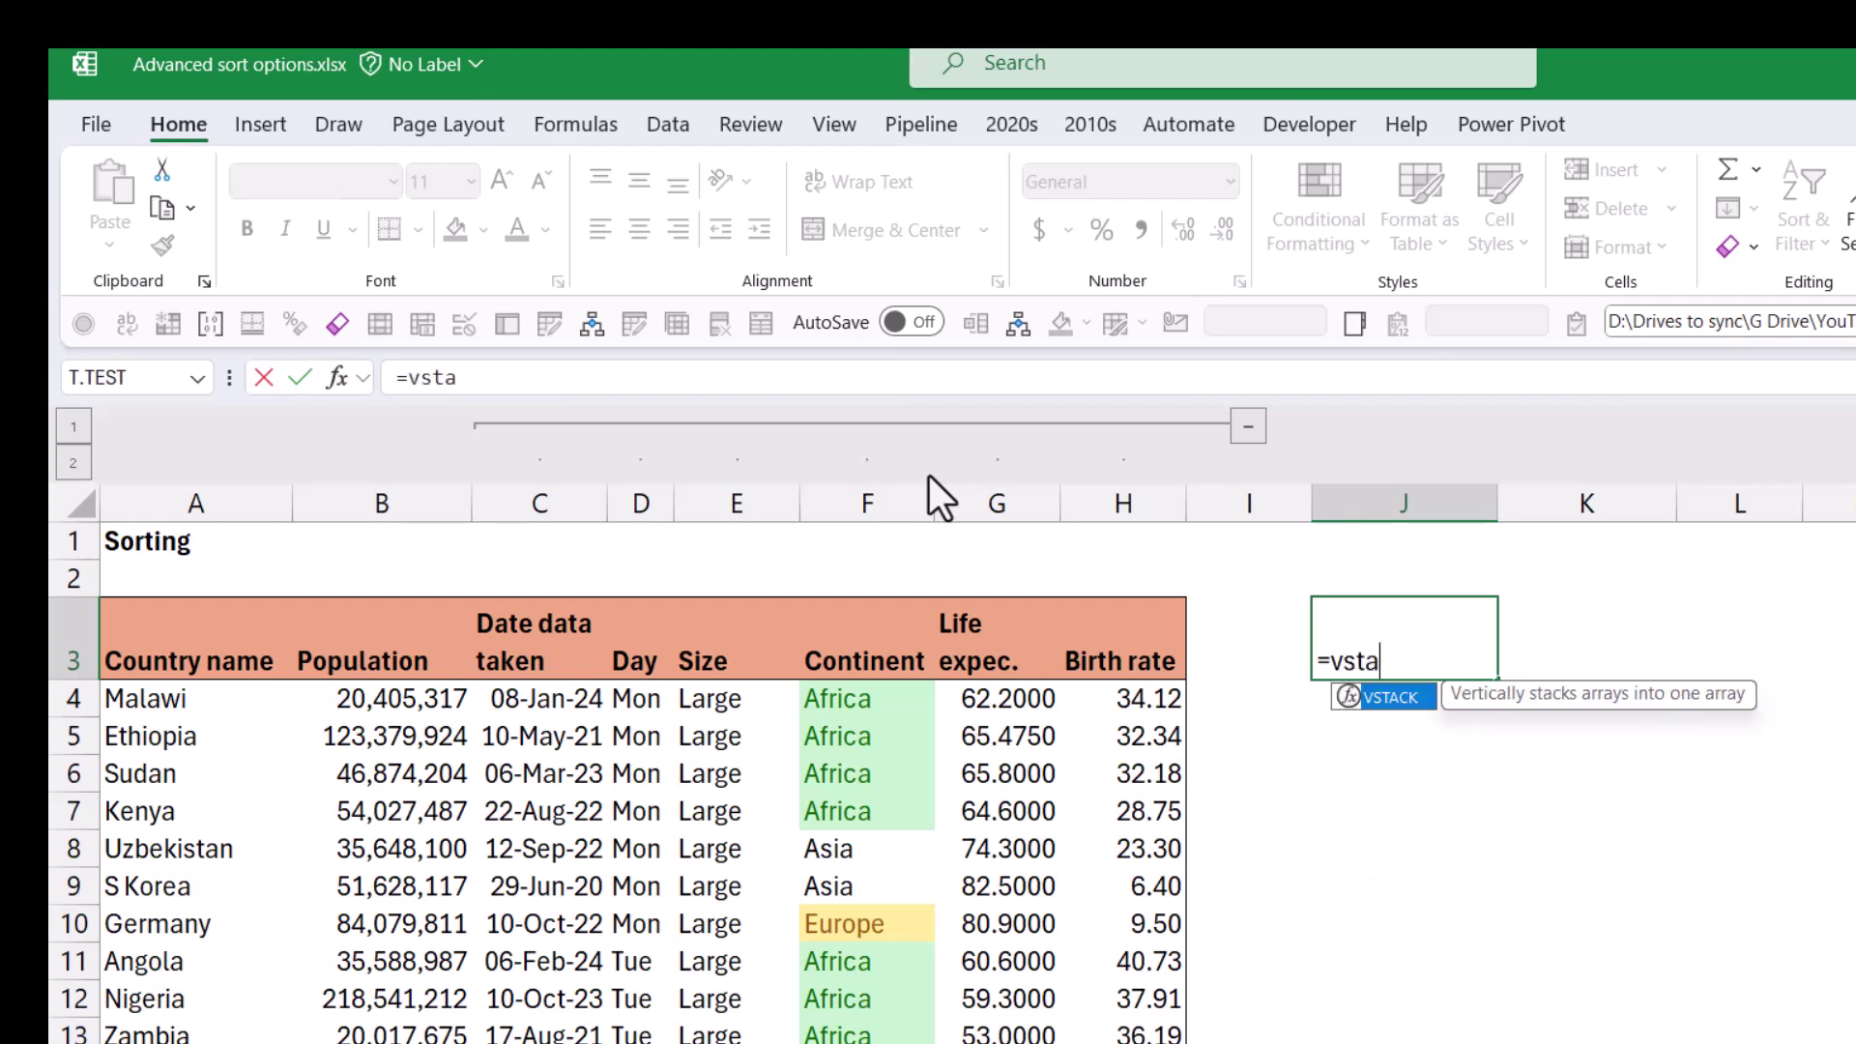
key(Tab)
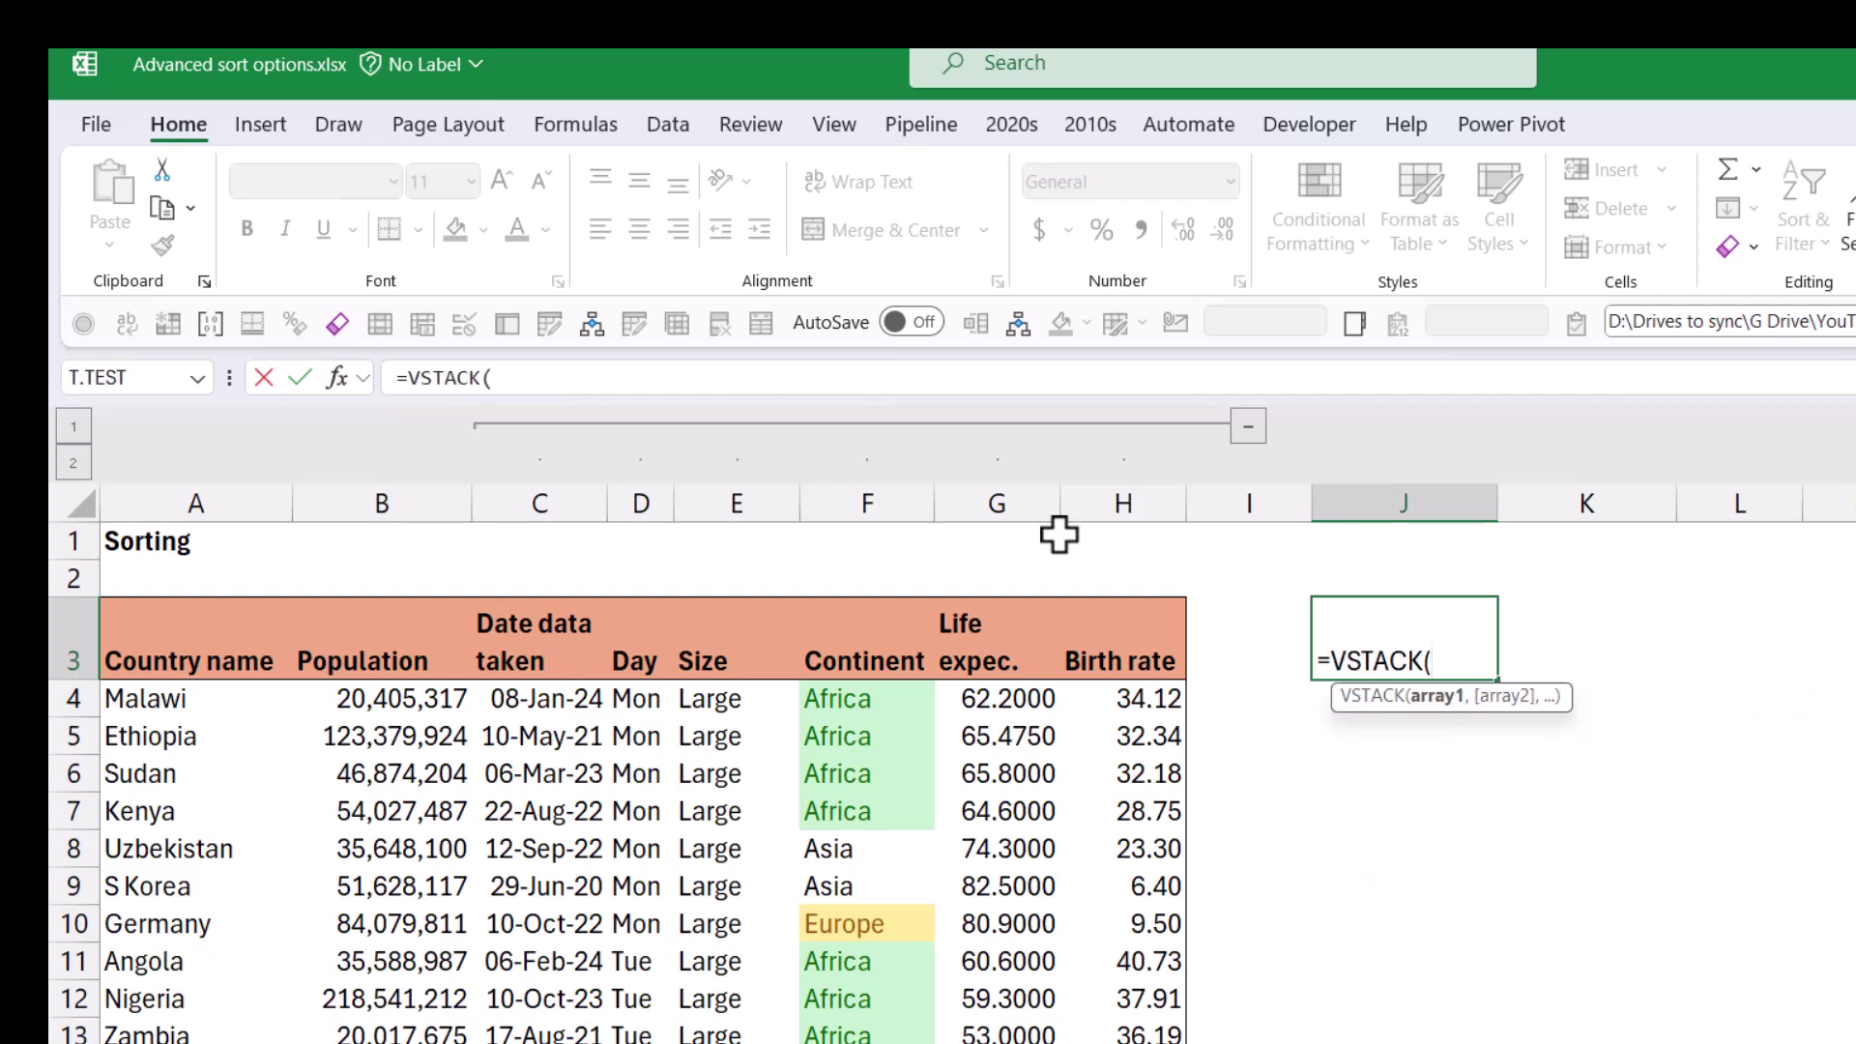
drag(194, 653, 391, 664)
text(,)
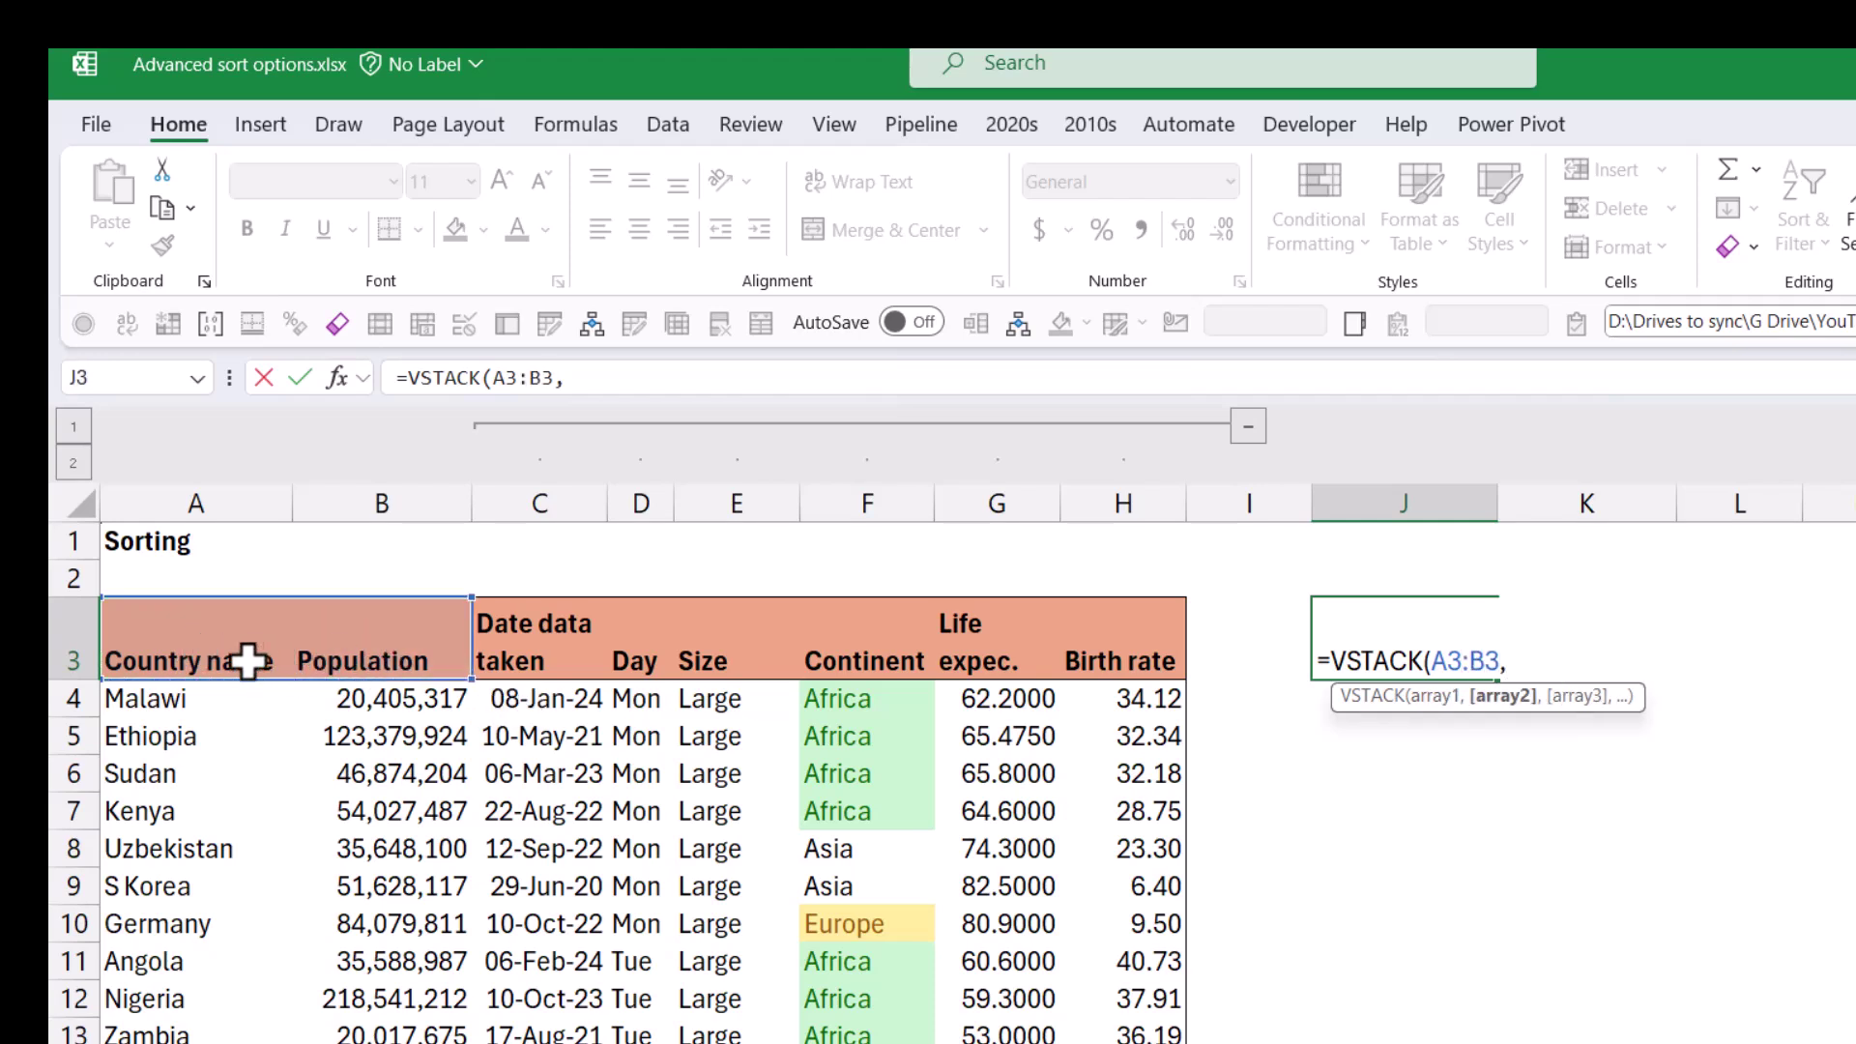
click(197, 700)
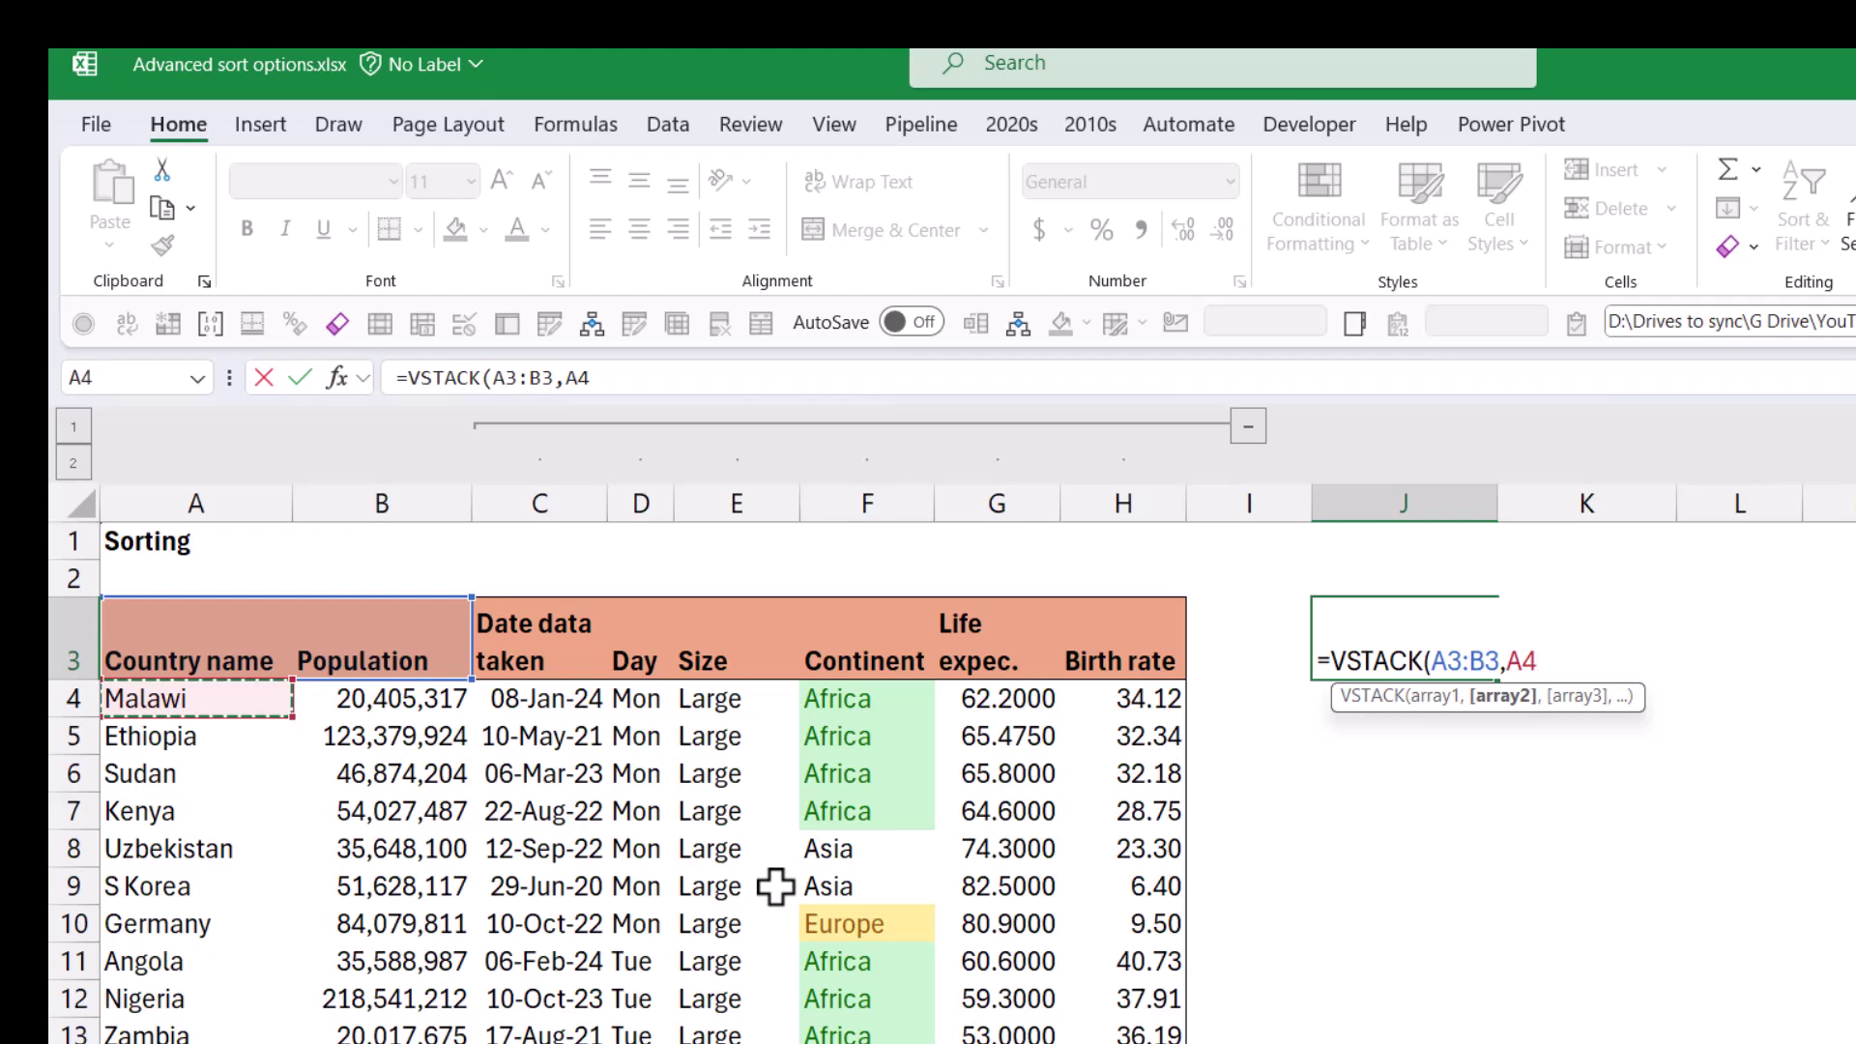
key(ctrl+shift+Down)
key(ctrl+shift+Right)
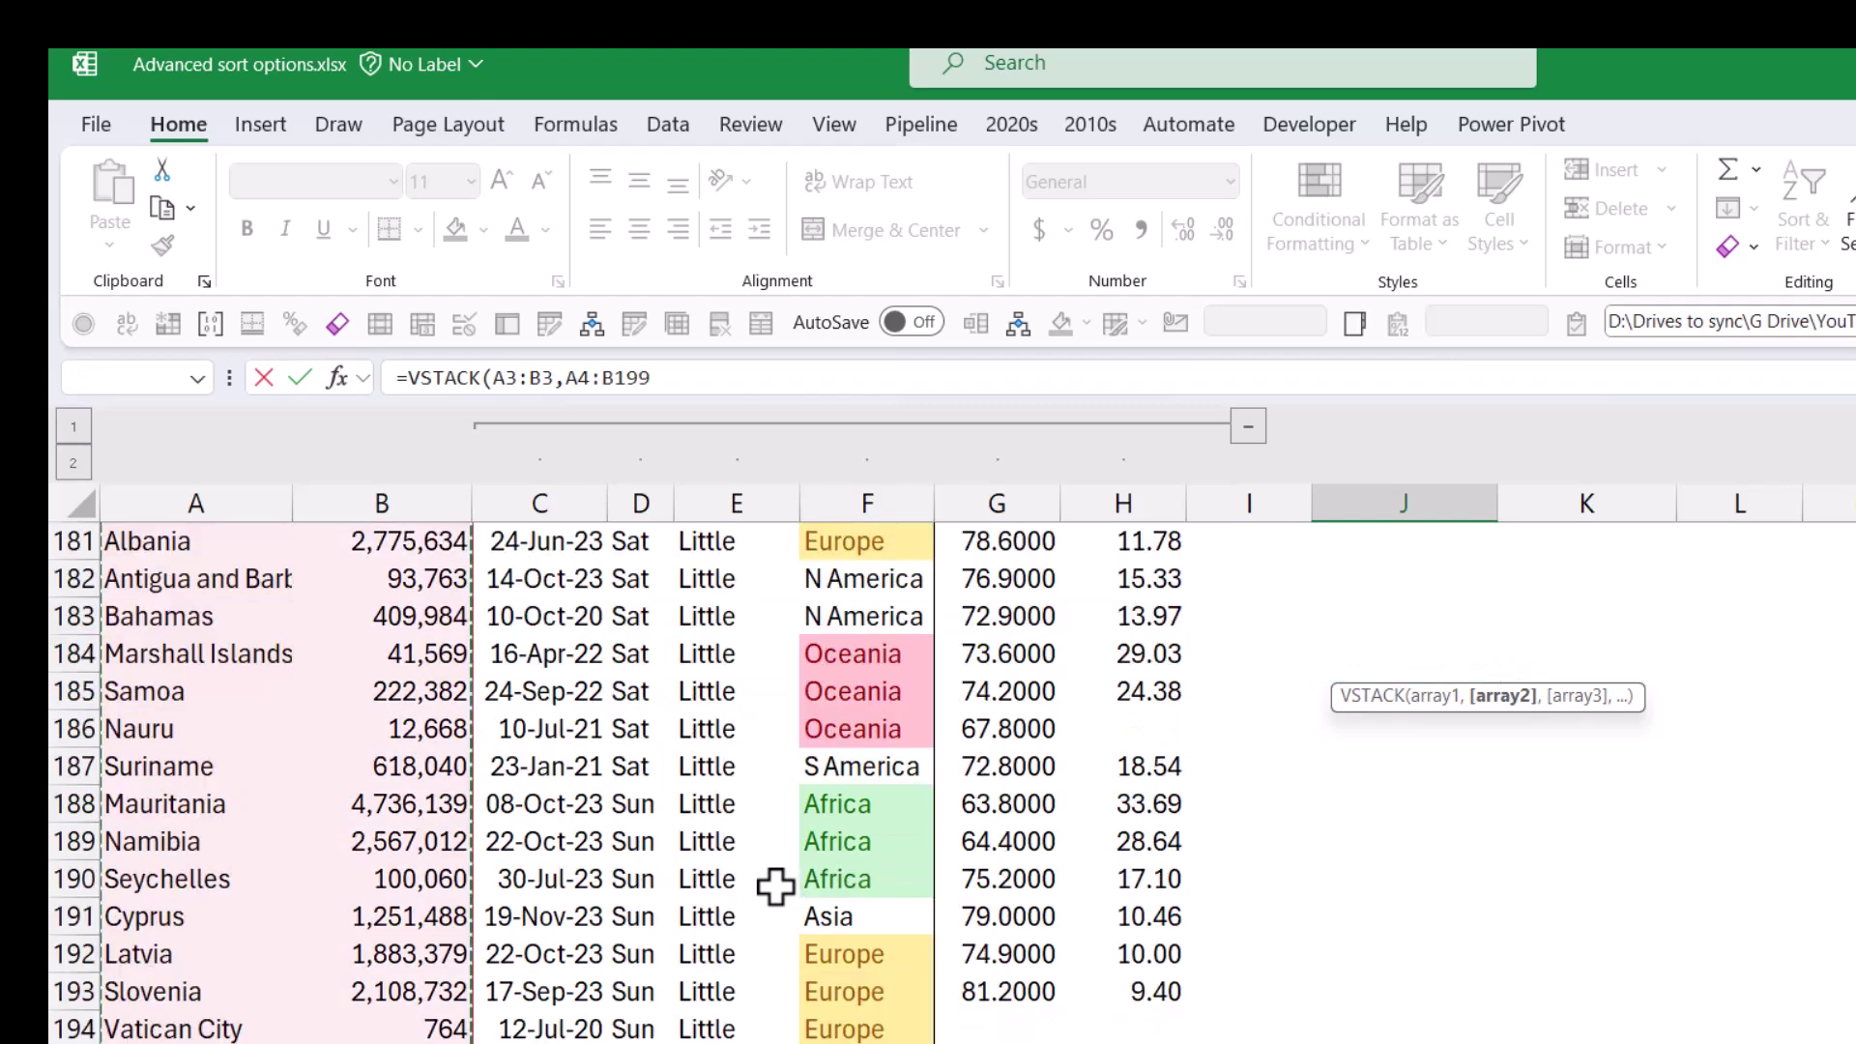
key(Return)
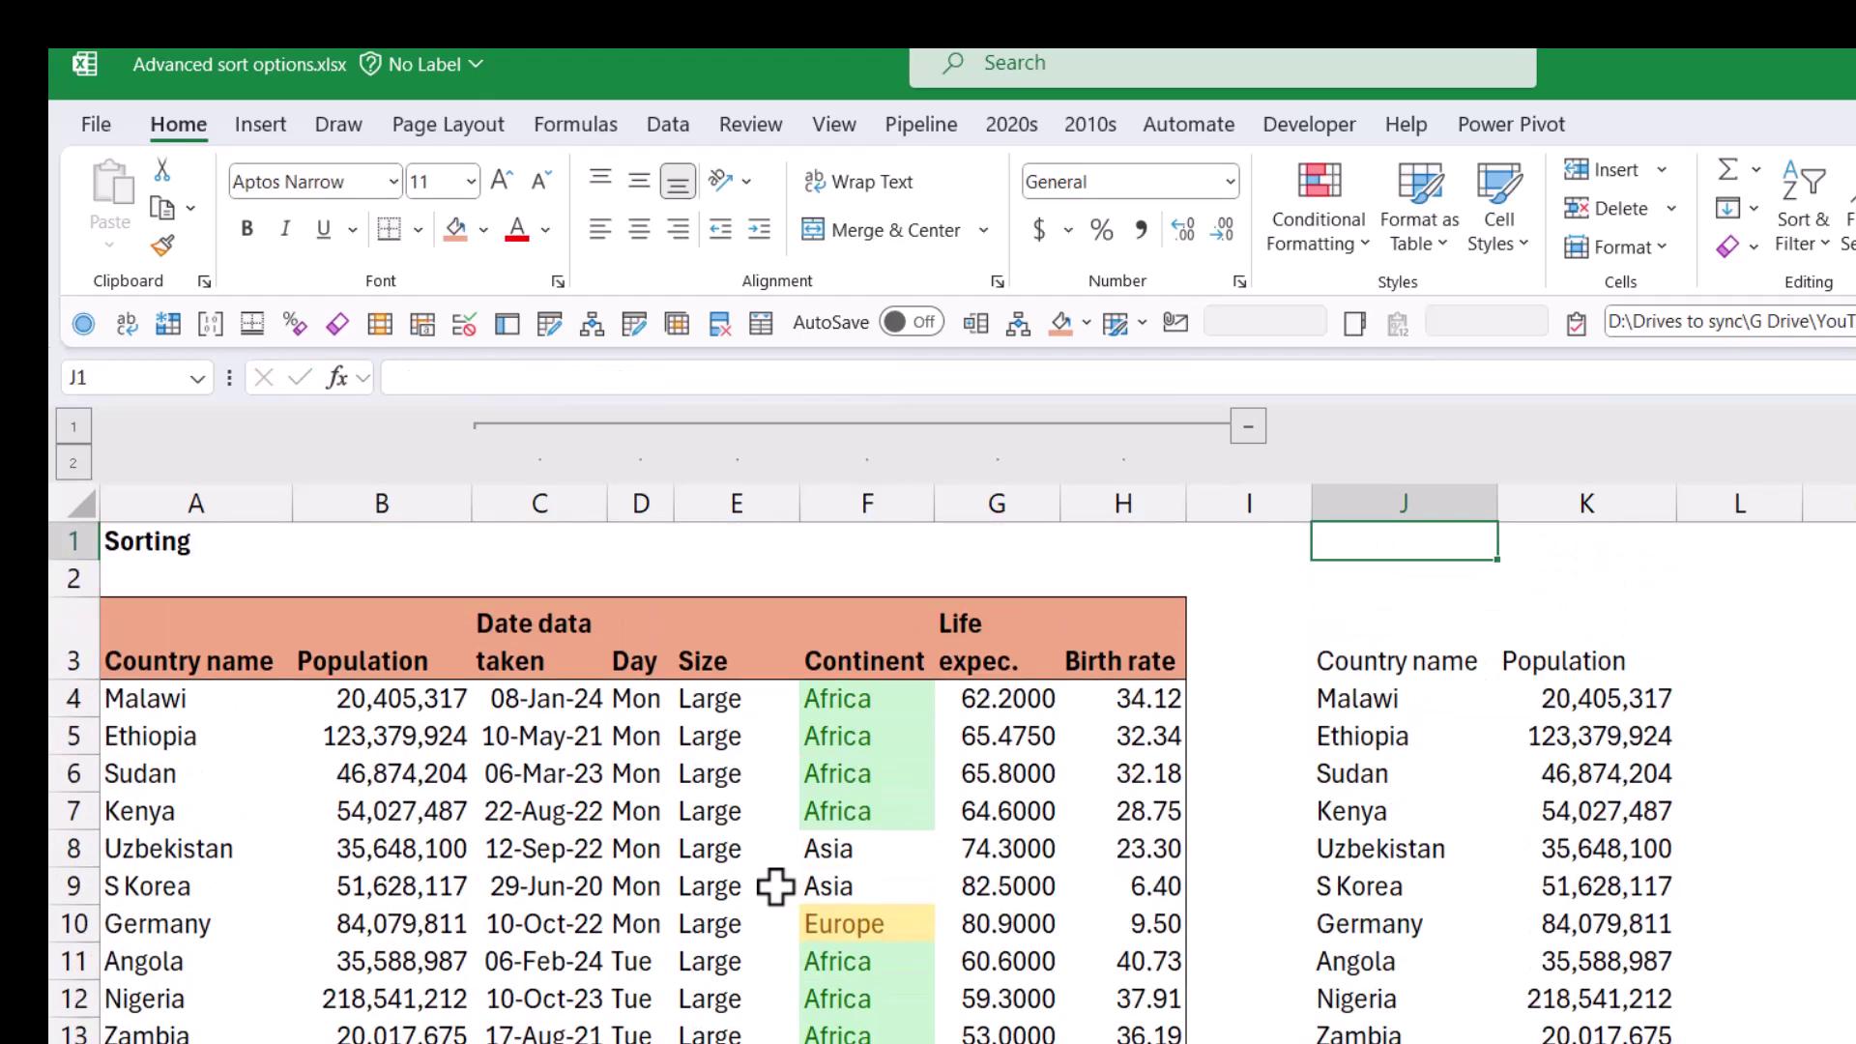
click(1344, 640)
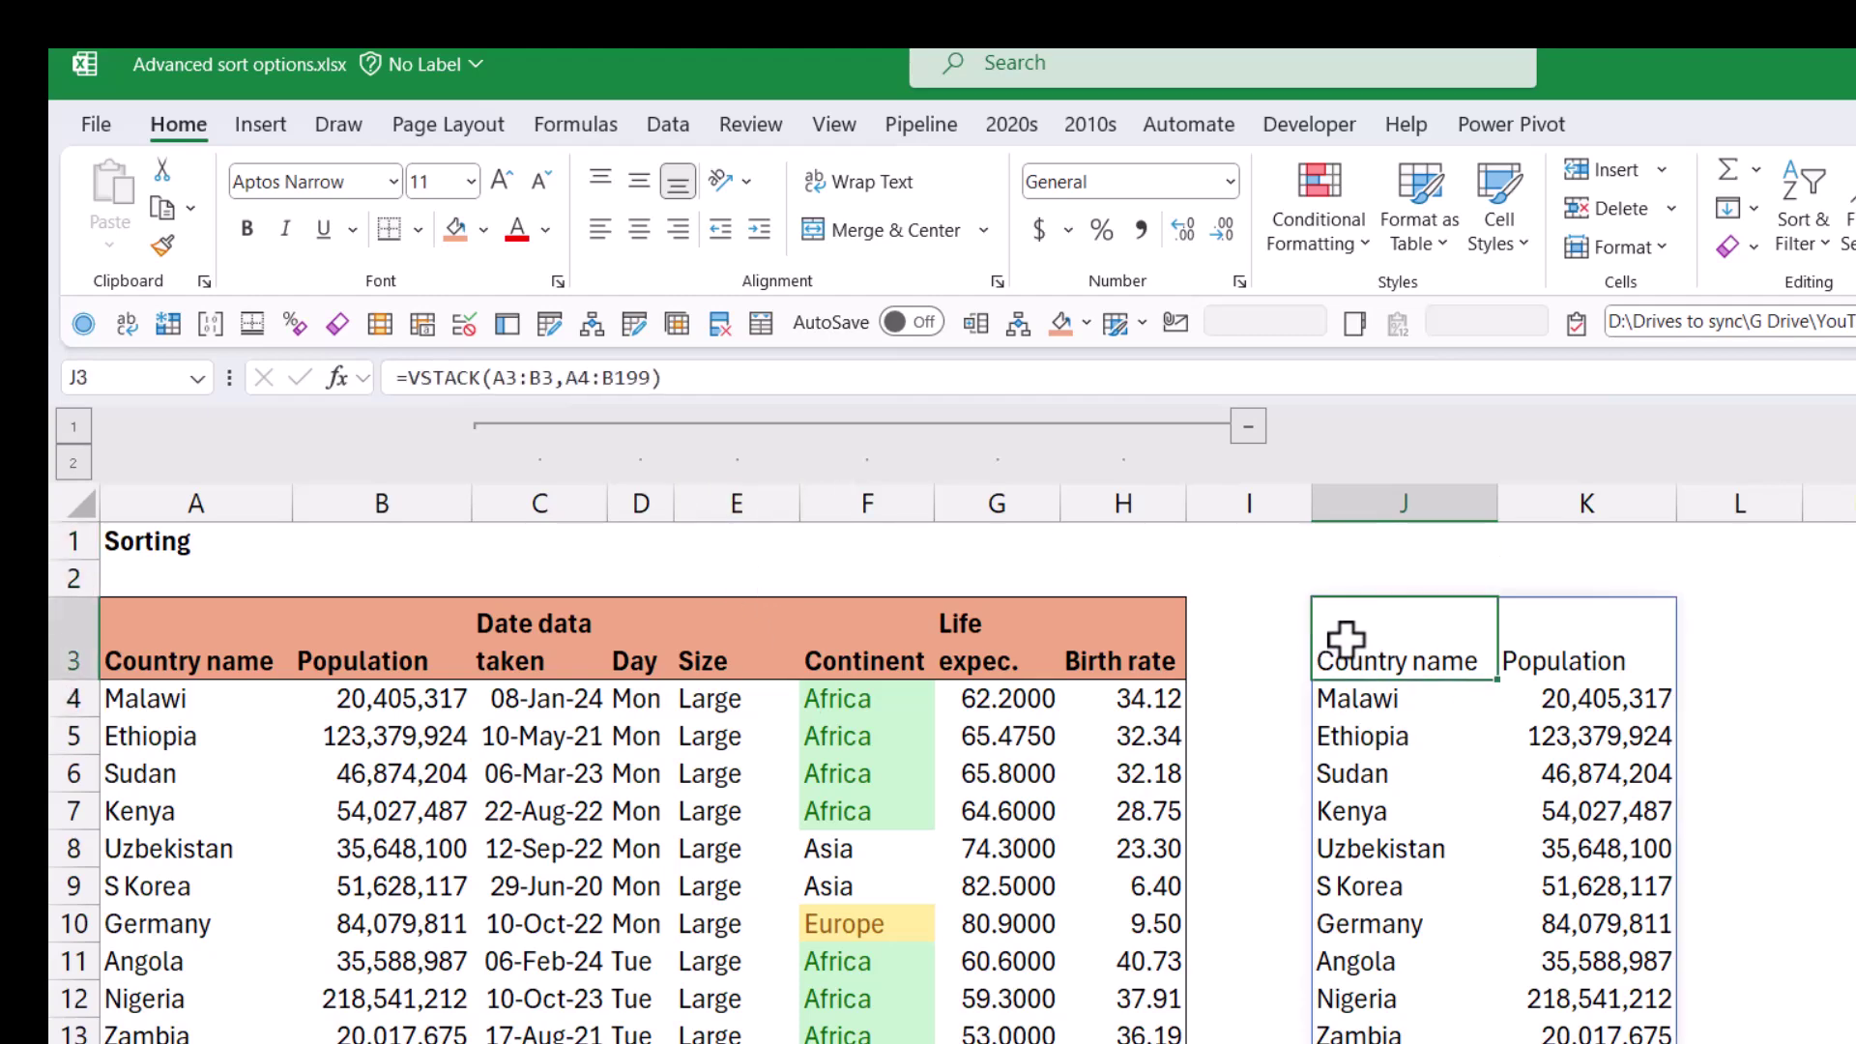
click(556, 377)
Step: Wrap A4:B199 in SORT(...,2,-1) inside the VSTACK formula, accepting Excel's correction
text(sort()
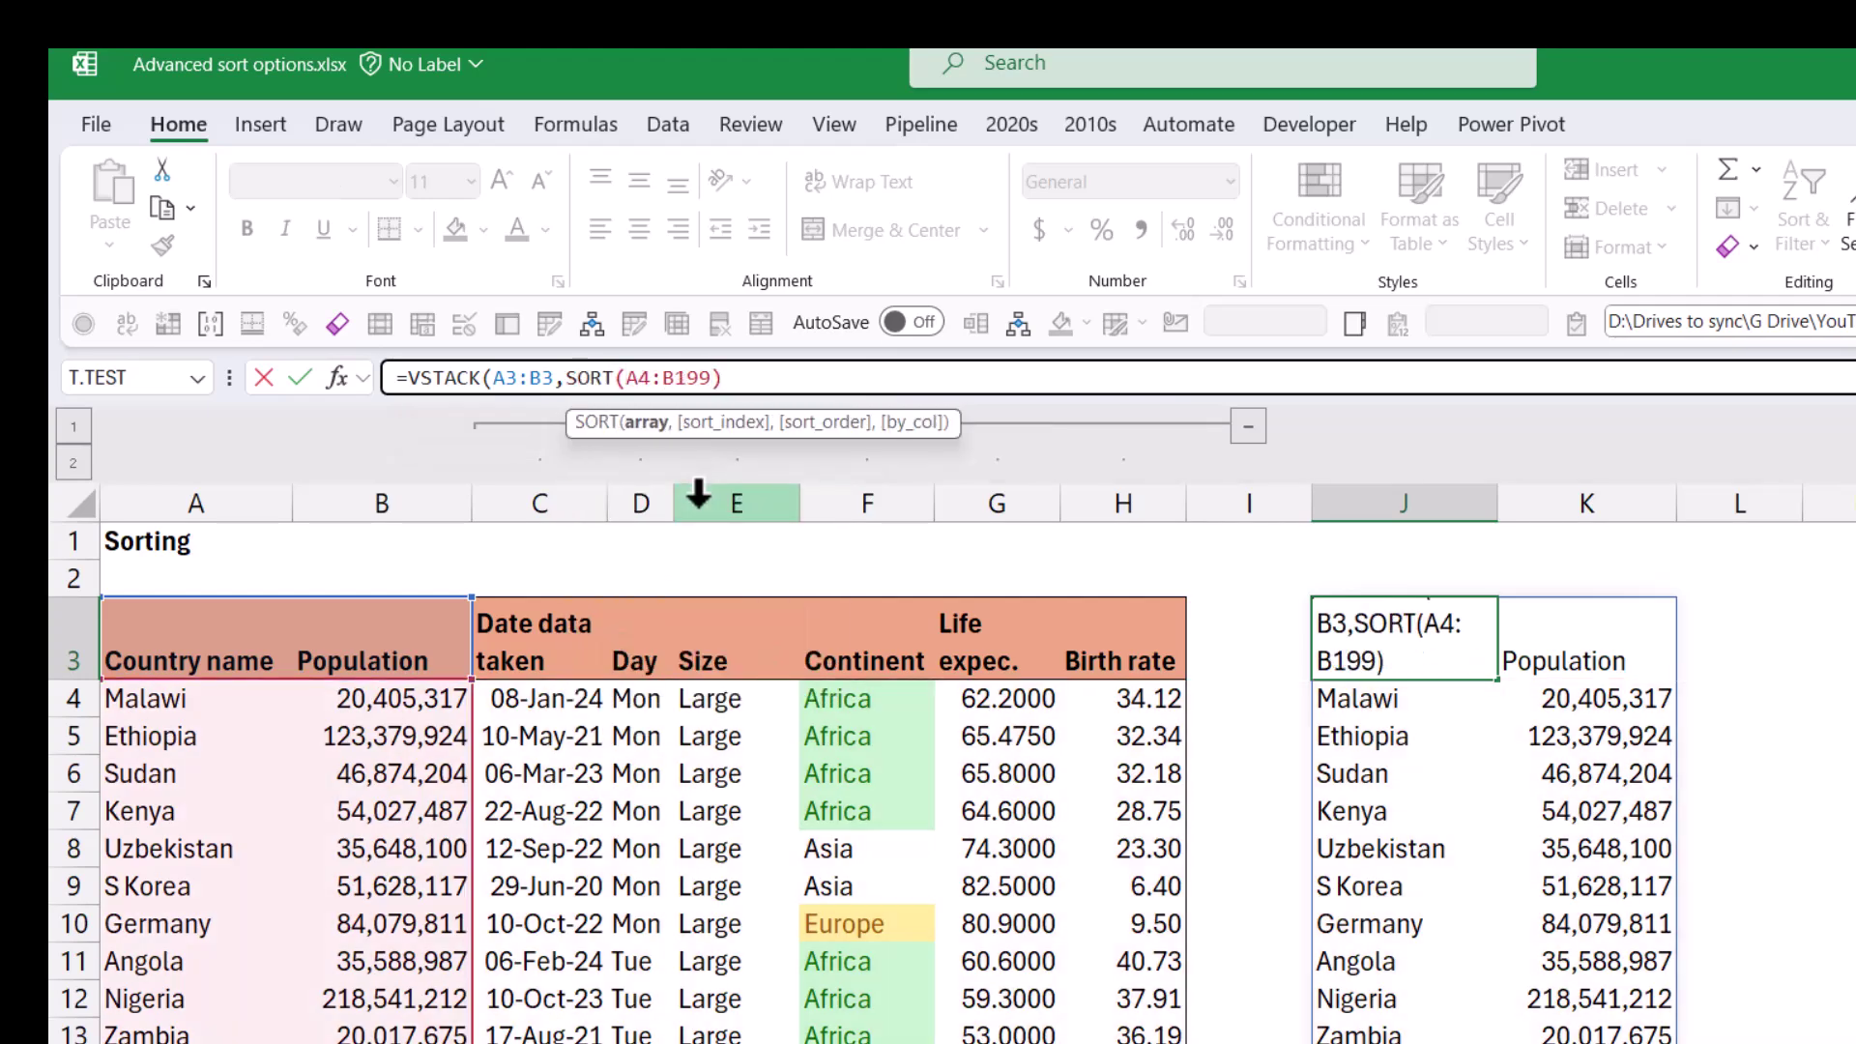
text(,)
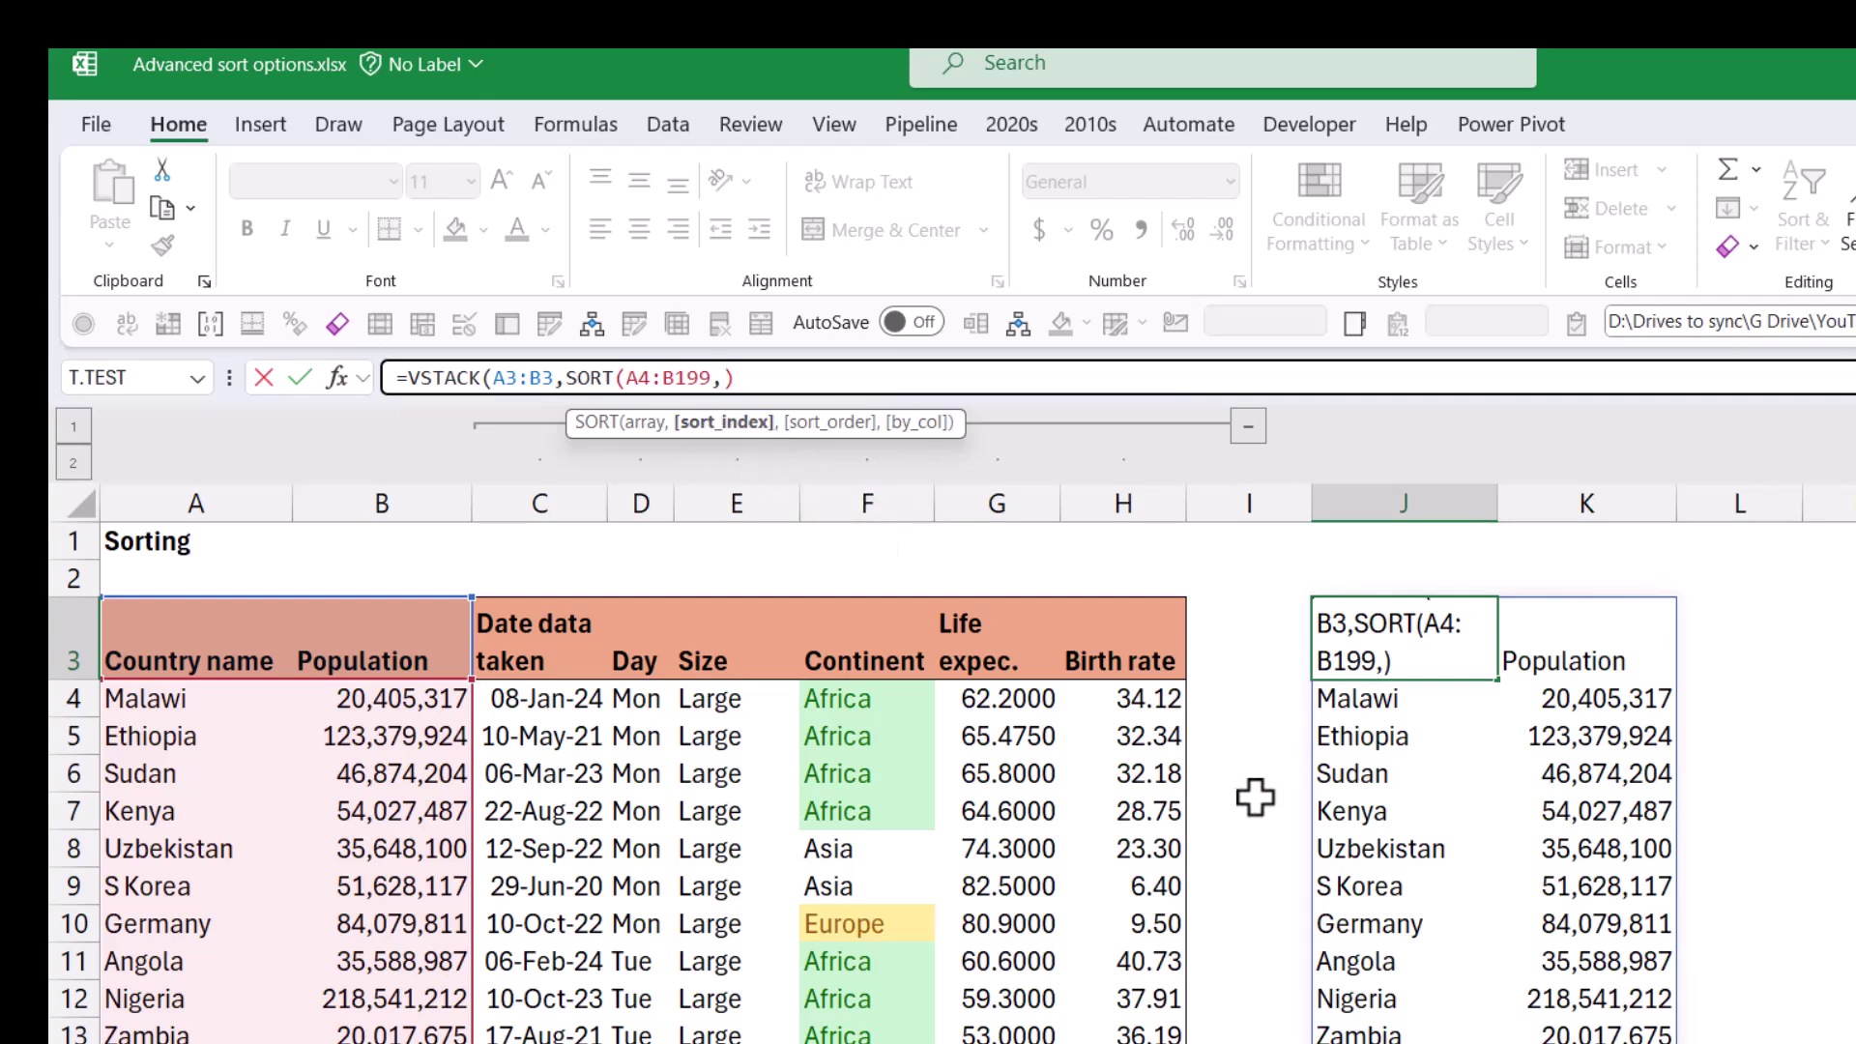
text(2,)
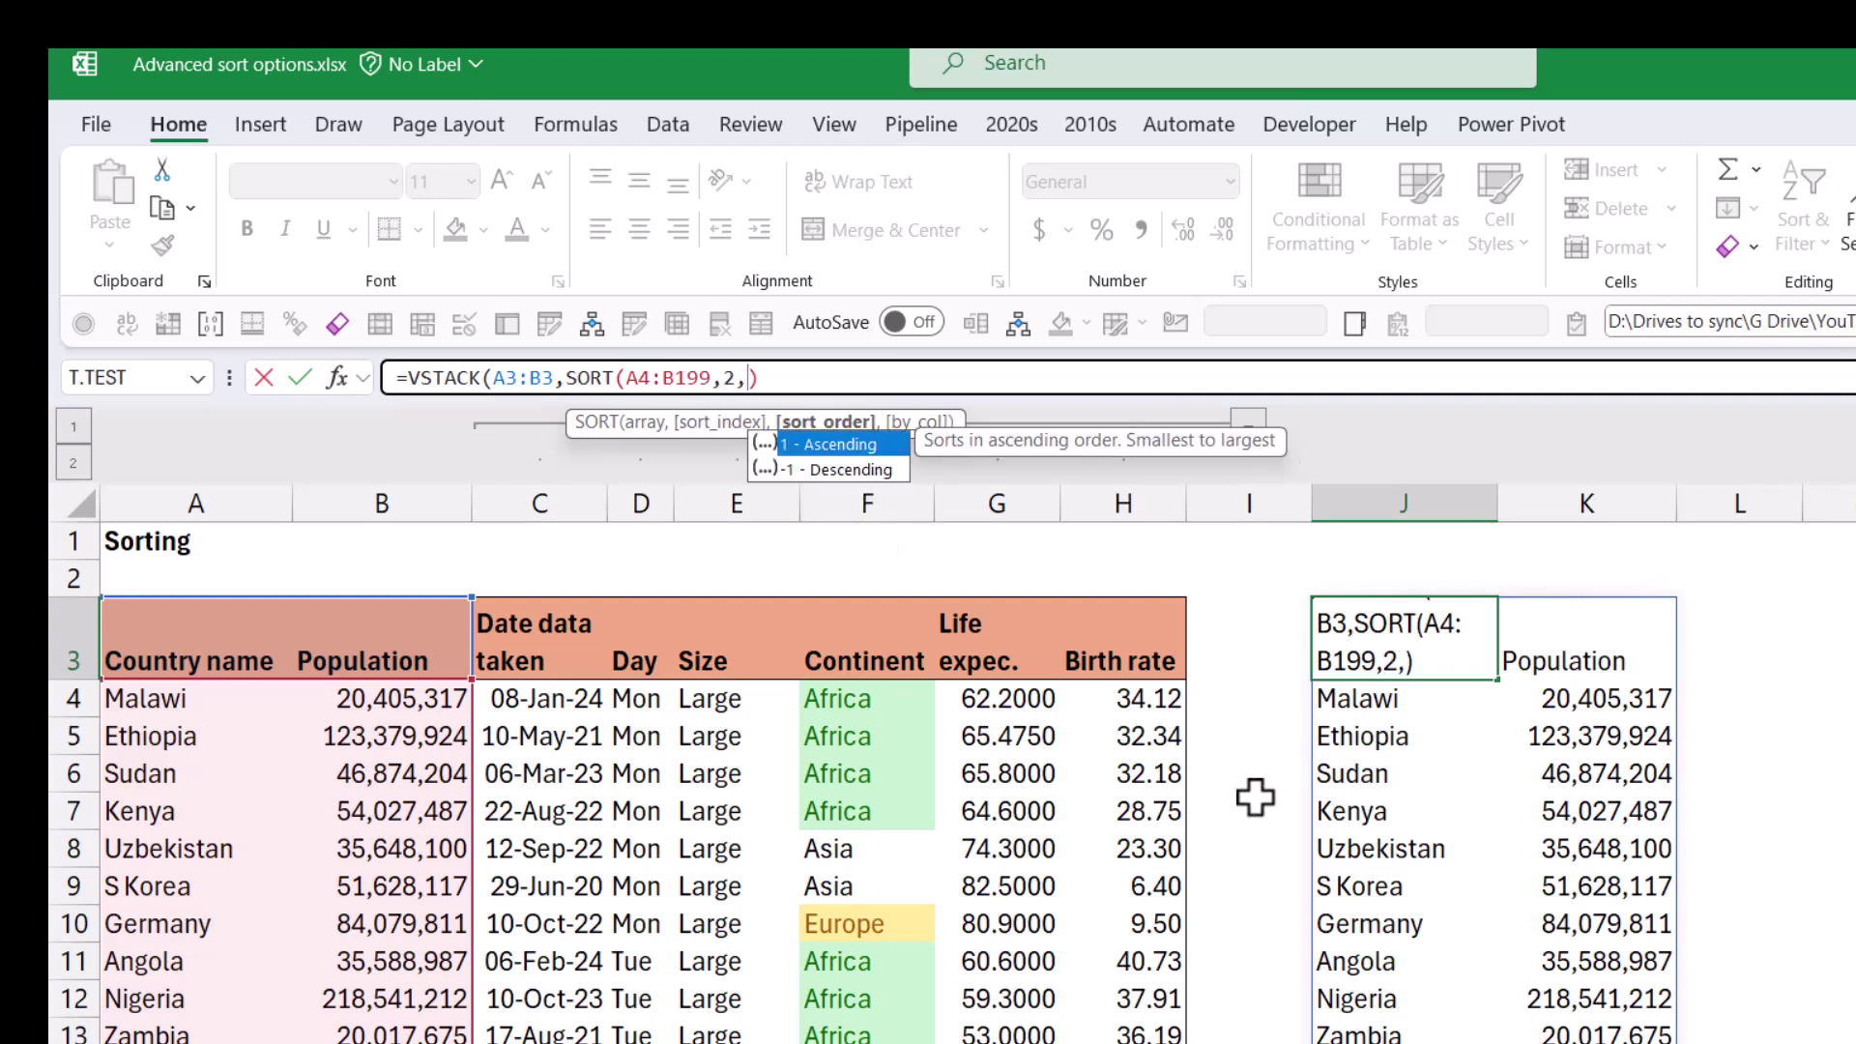
text(-1)
key(Return)
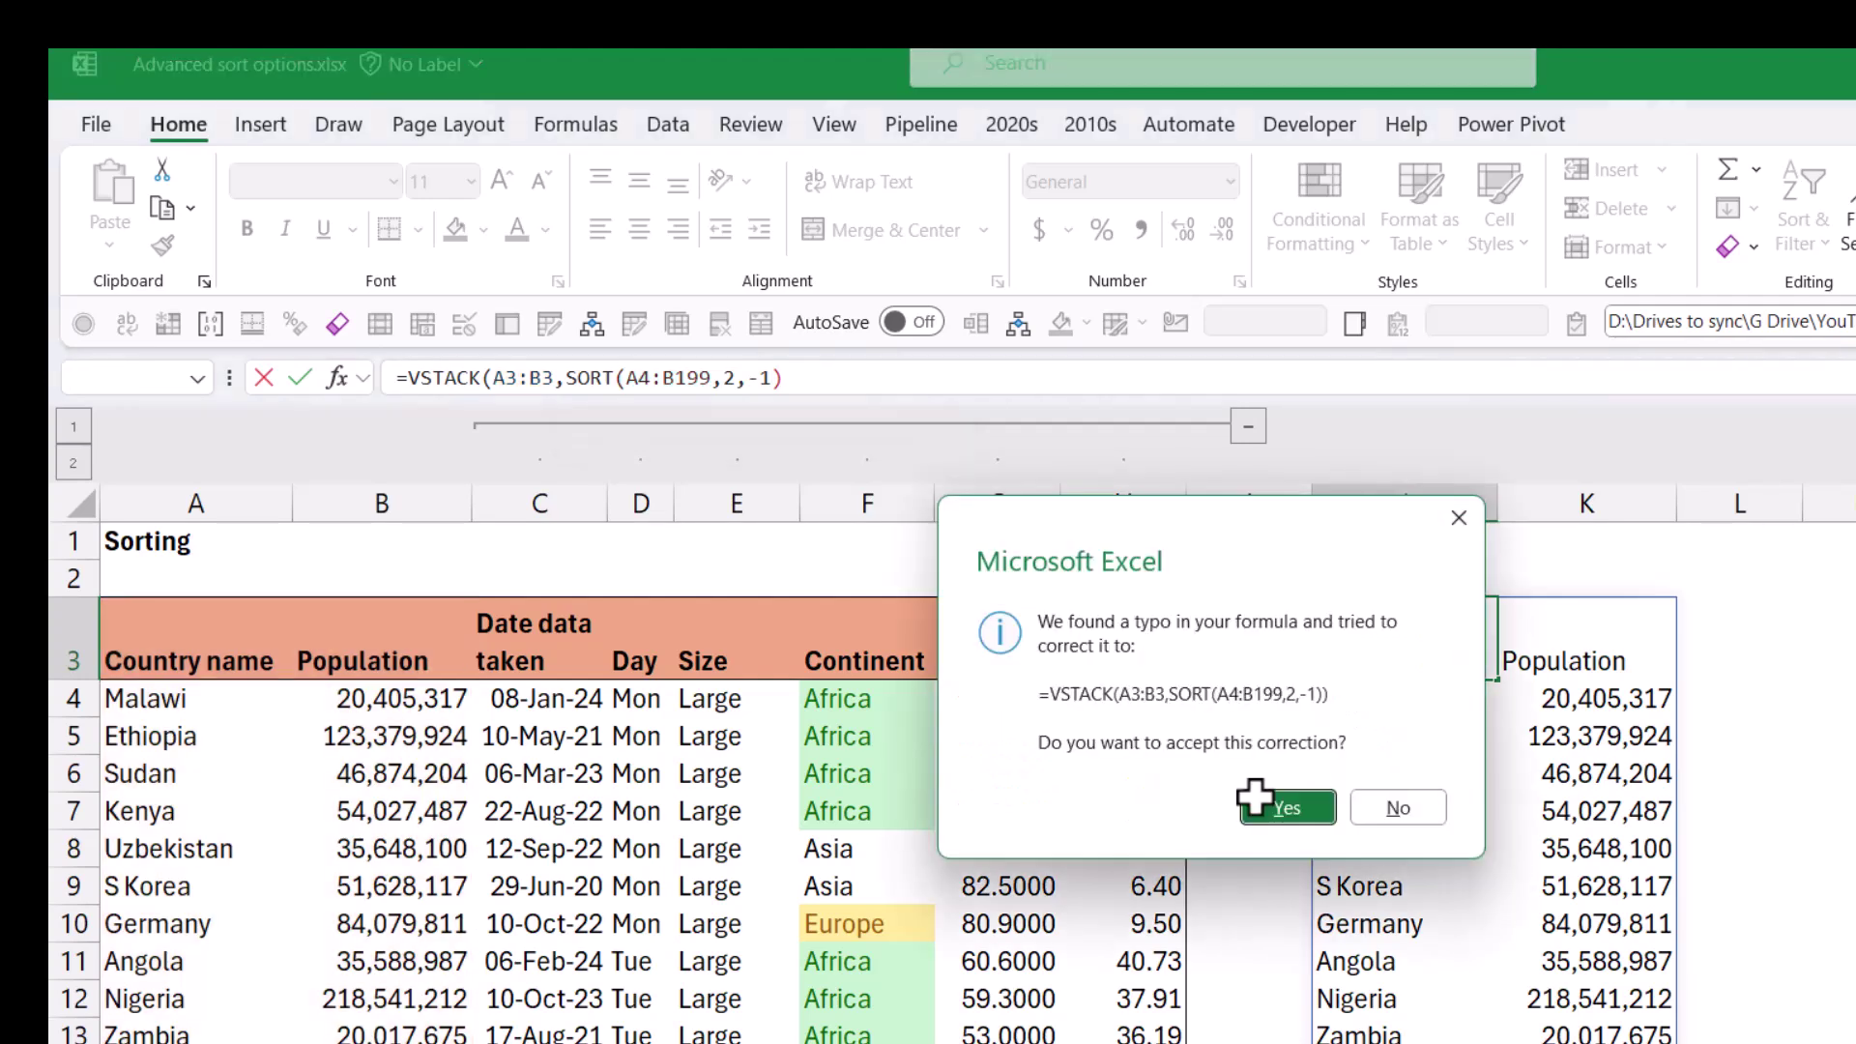
click(1305, 814)
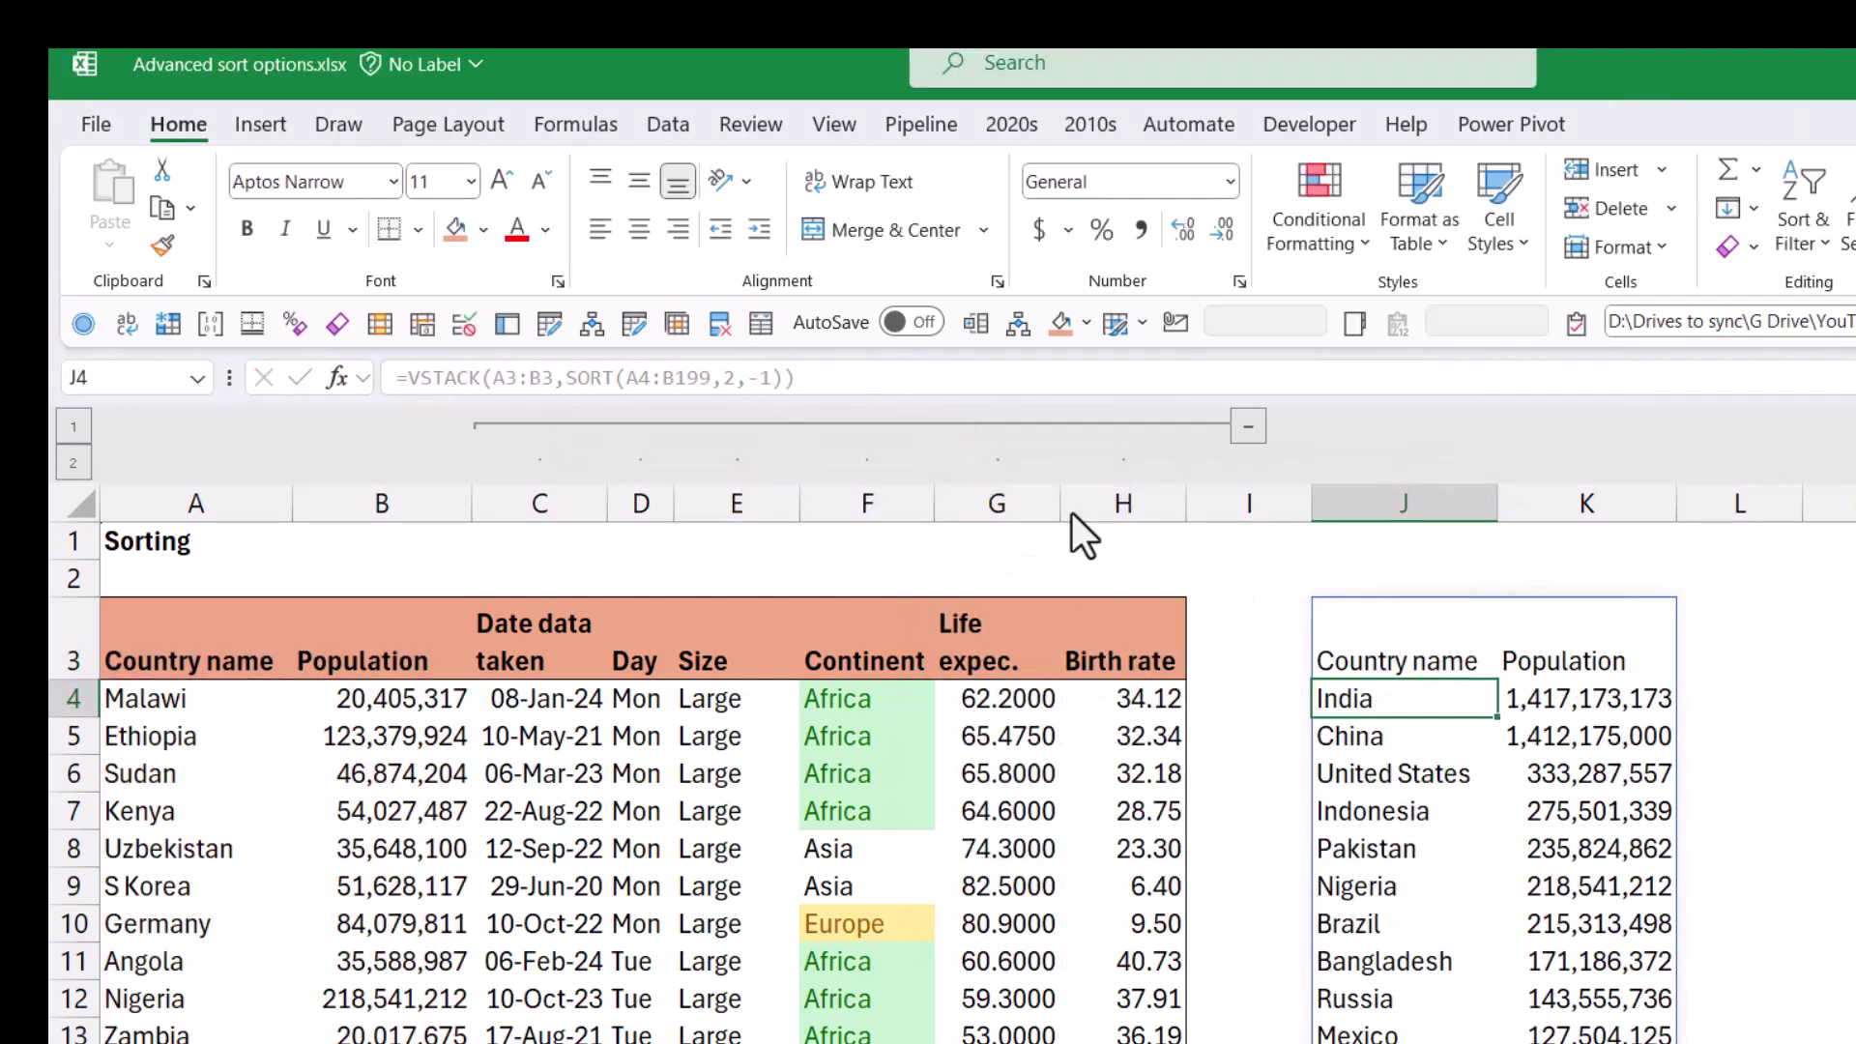
Step: Change the sort order to 1 so Vatican City (764) appears first
click(1399, 653)
click(754, 376)
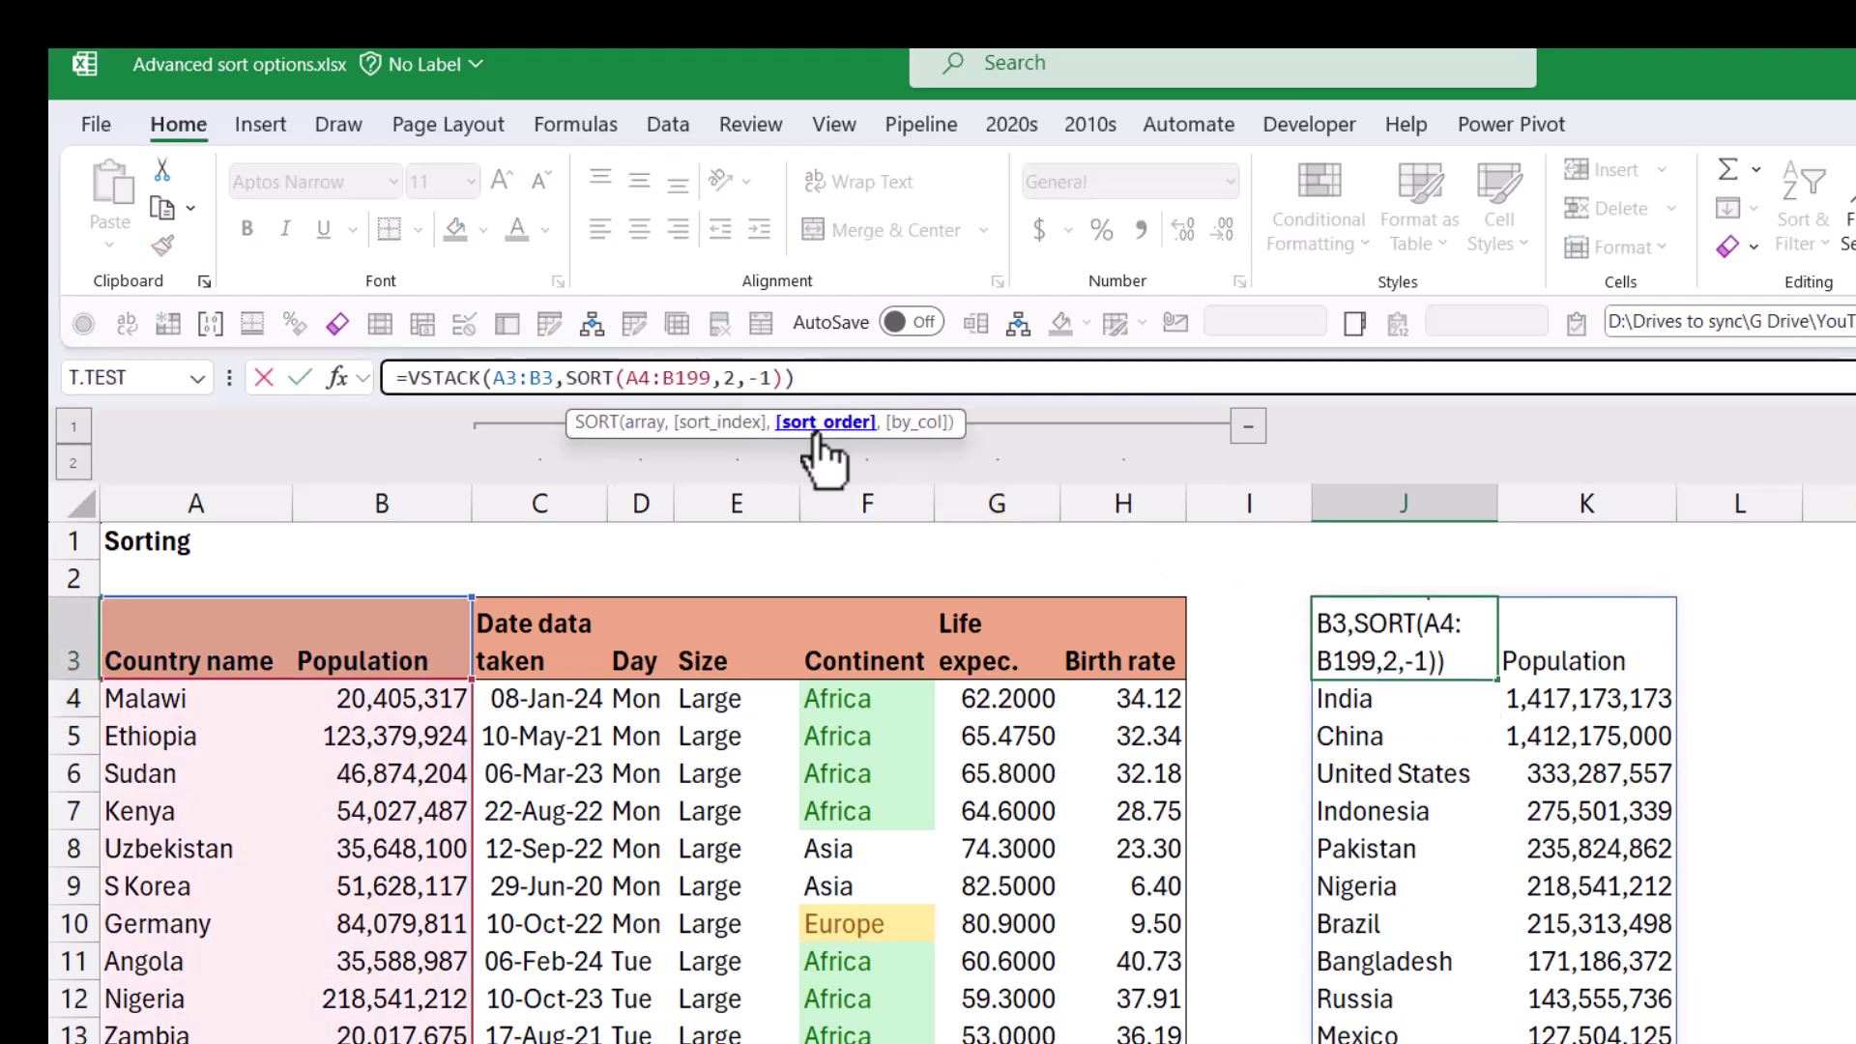
key(Return)
key(Up)
key(Right)
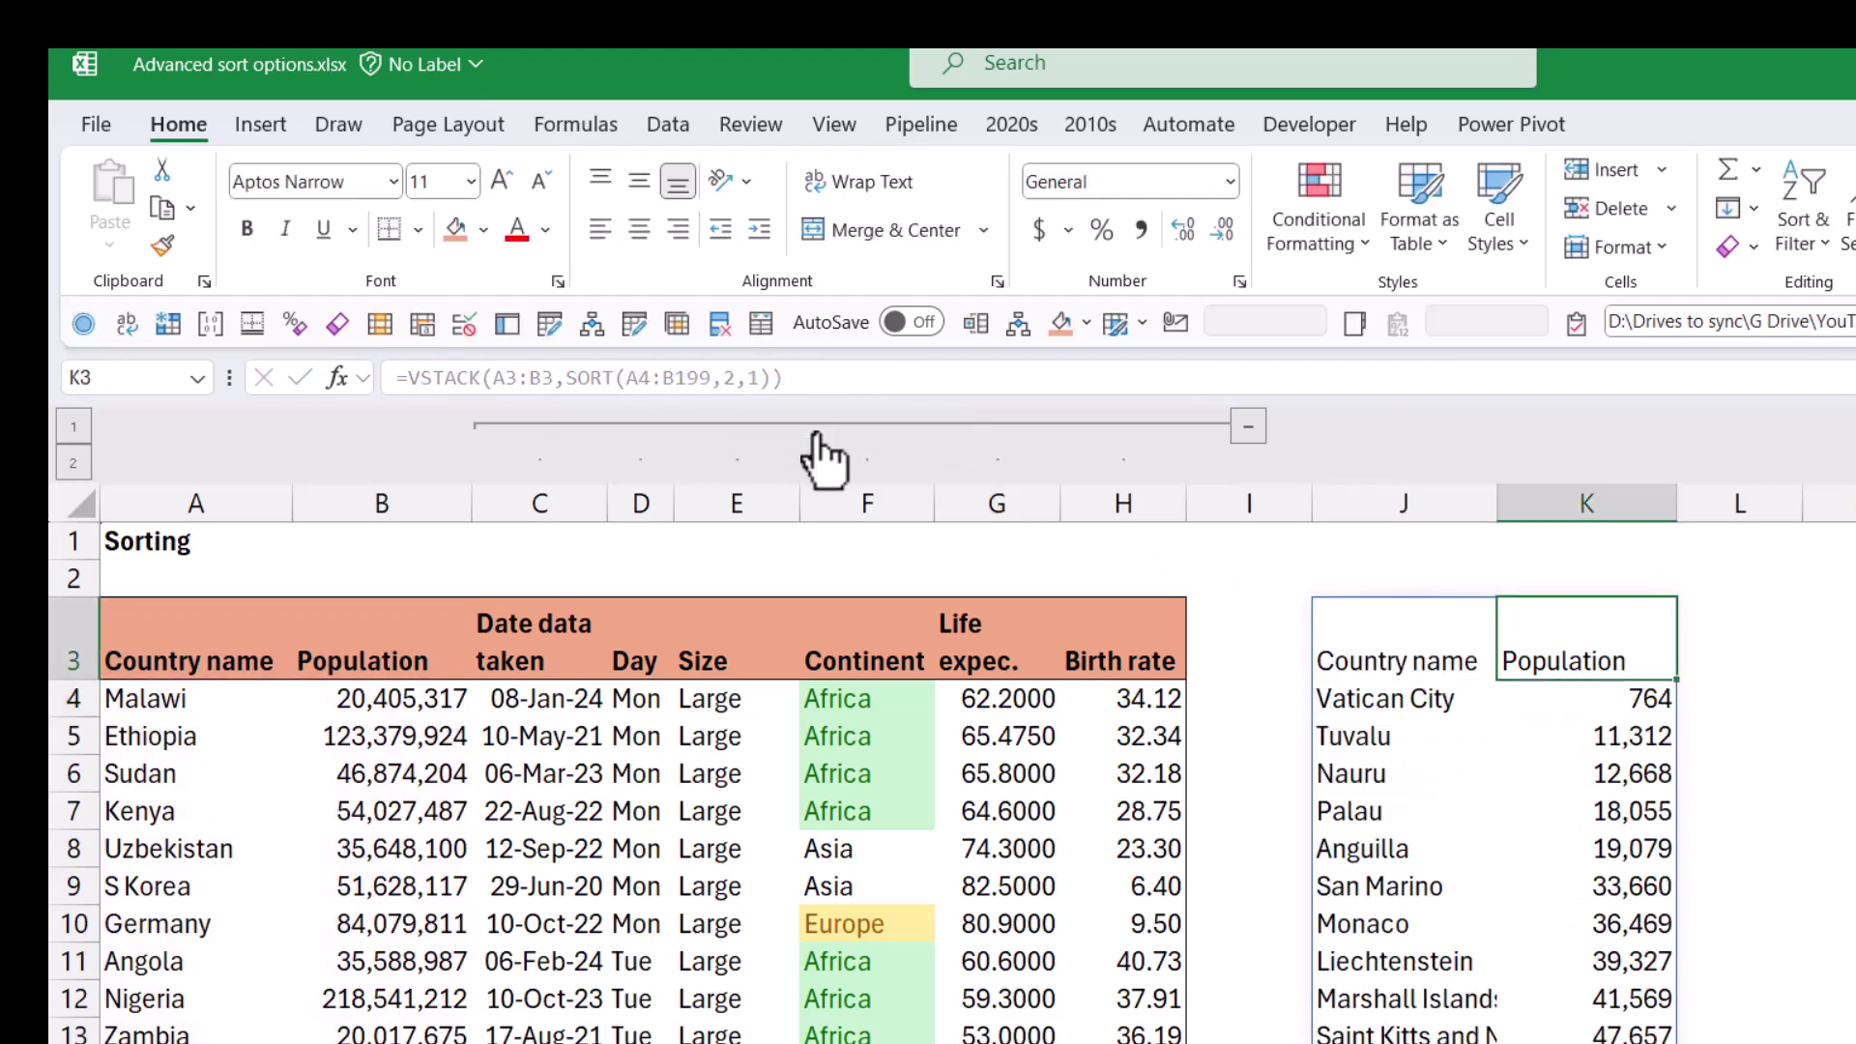
key(Left)
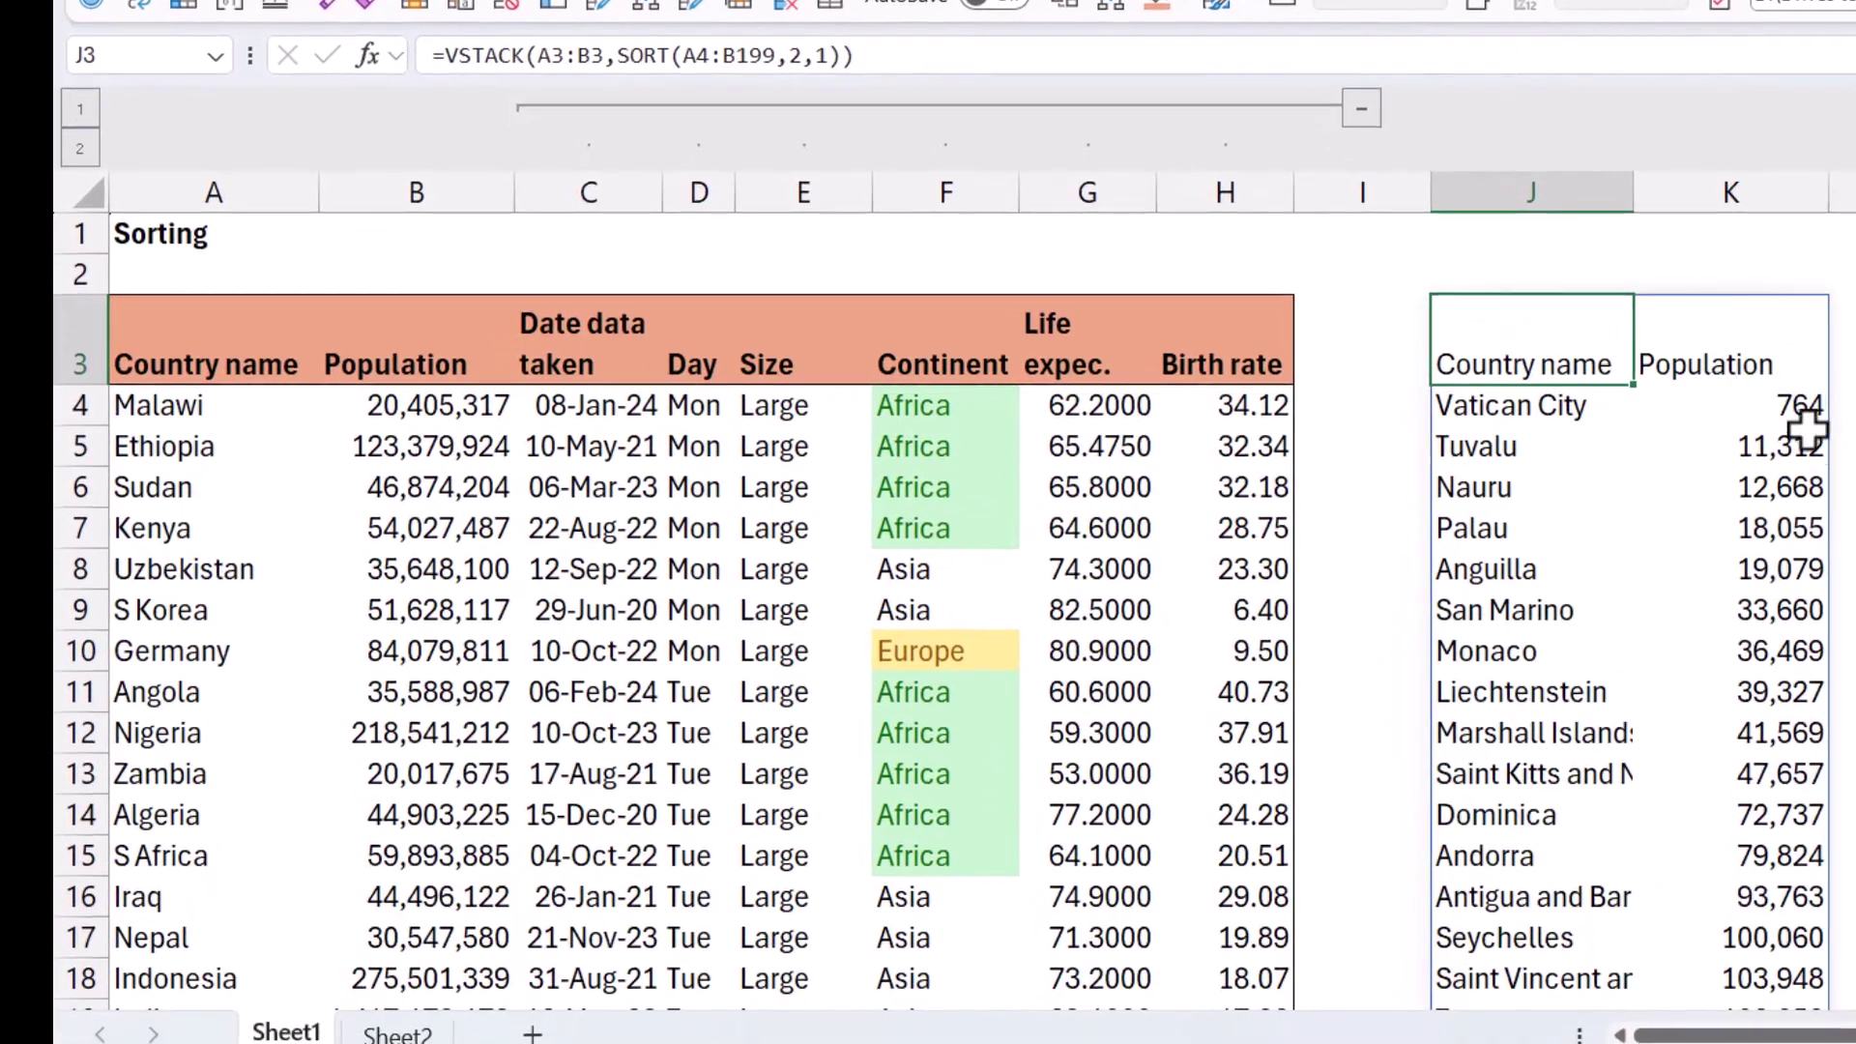
Step: Type dfsdf into K16 inside the spill range to trigger a #SPILL! error
click(1735, 897)
text(dfsdf)
key(Return)
click(1731, 898)
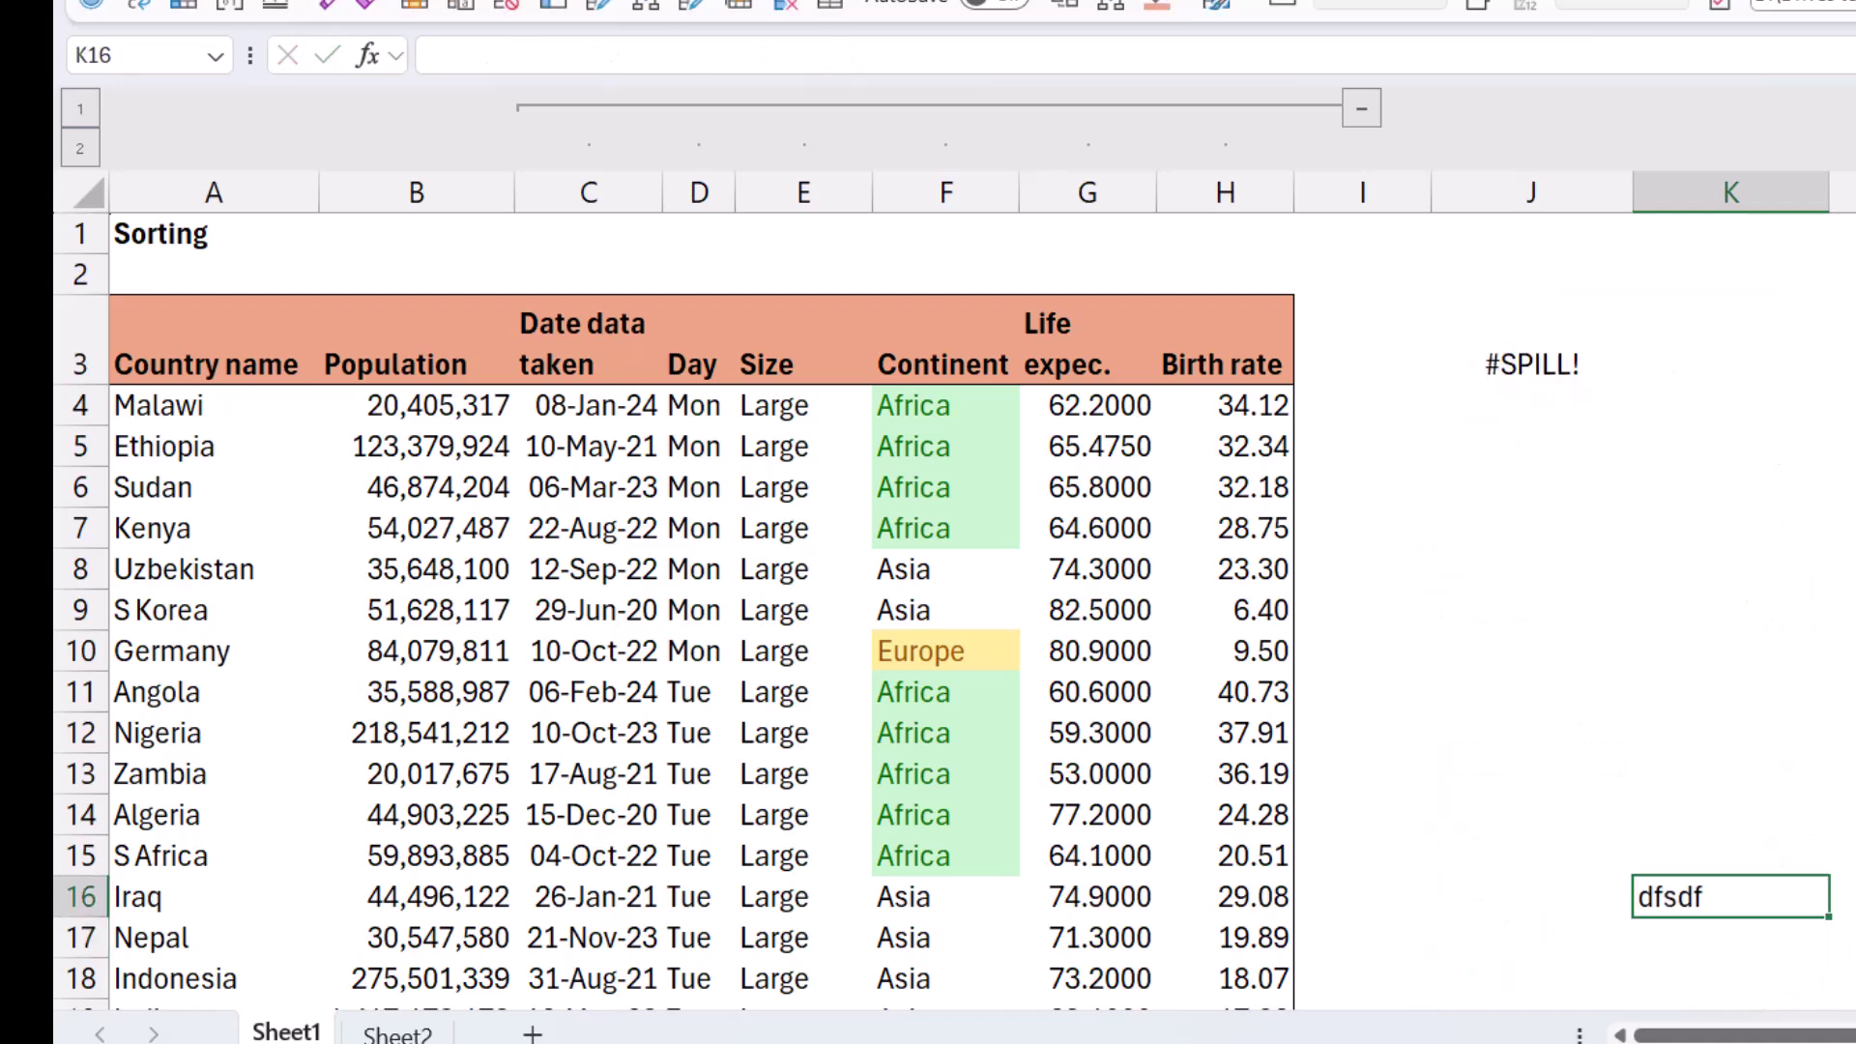
click(1516, 372)
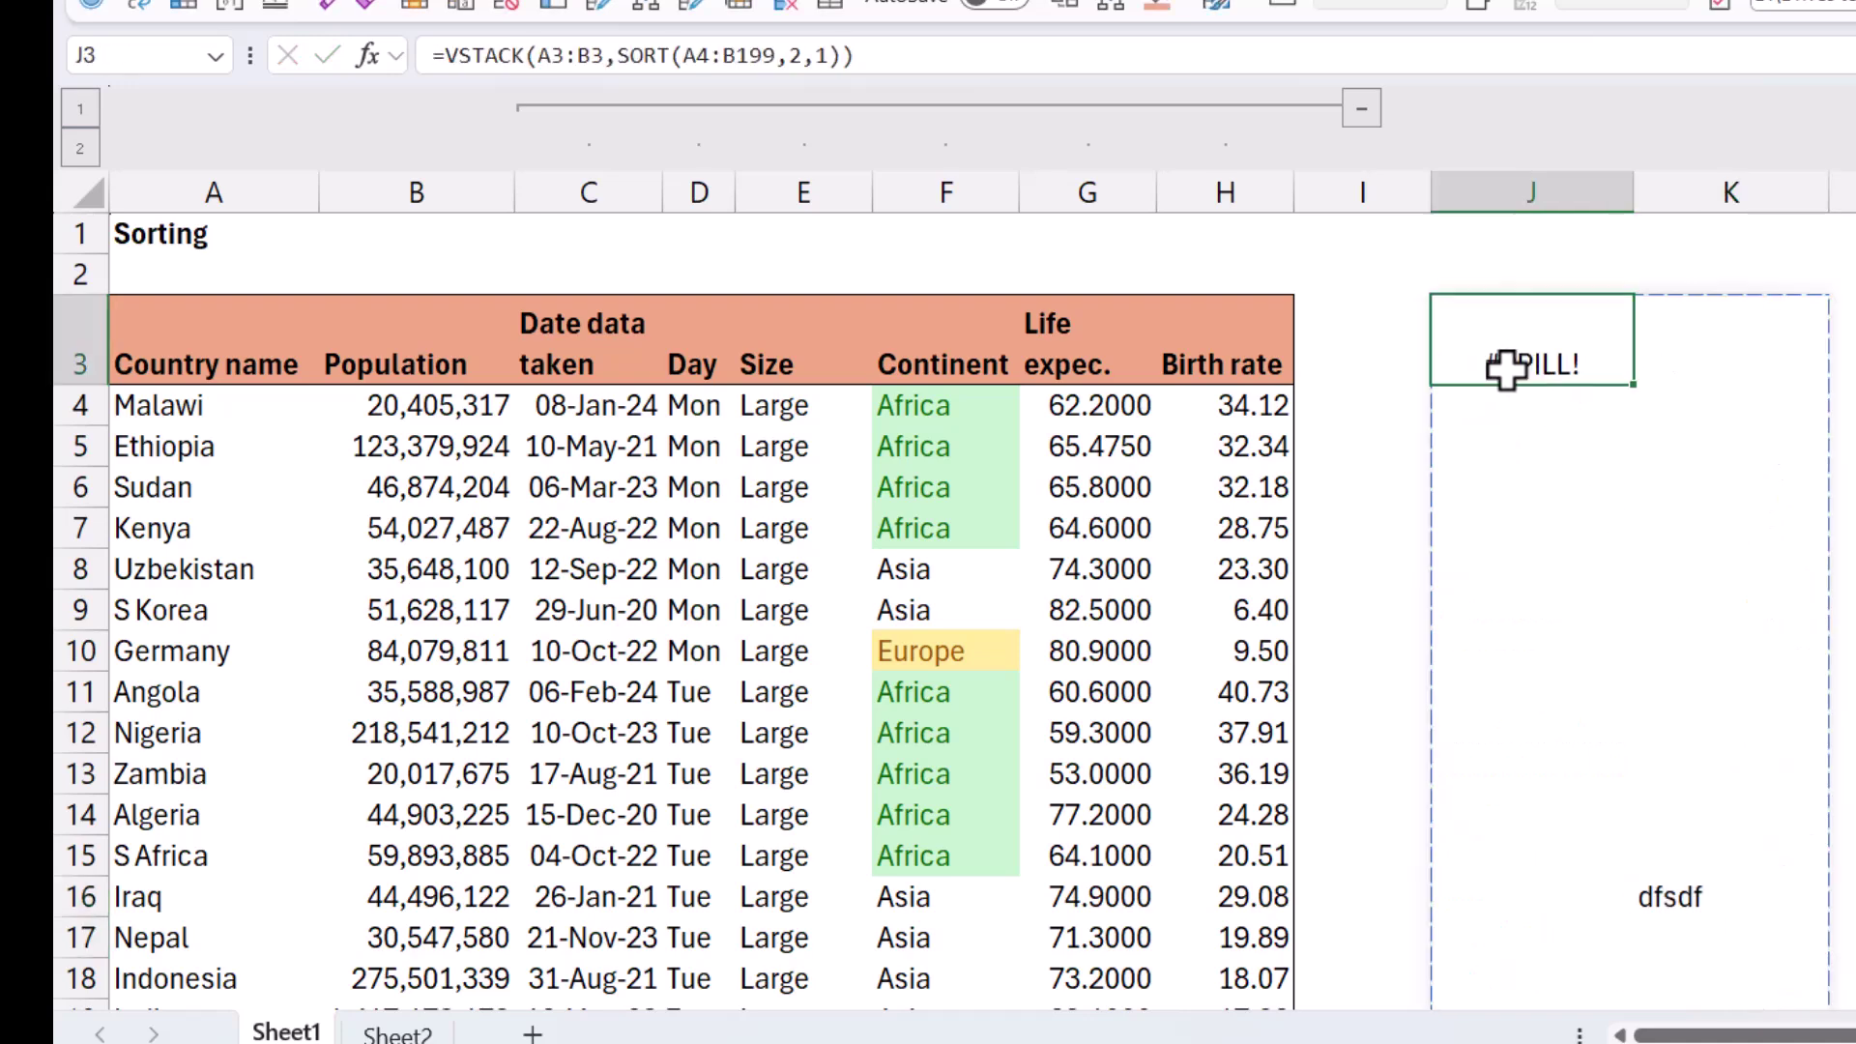
Step: Clear K16 so the list spills again, and narrow column L to a thin gap
click(1727, 900)
key(Delete)
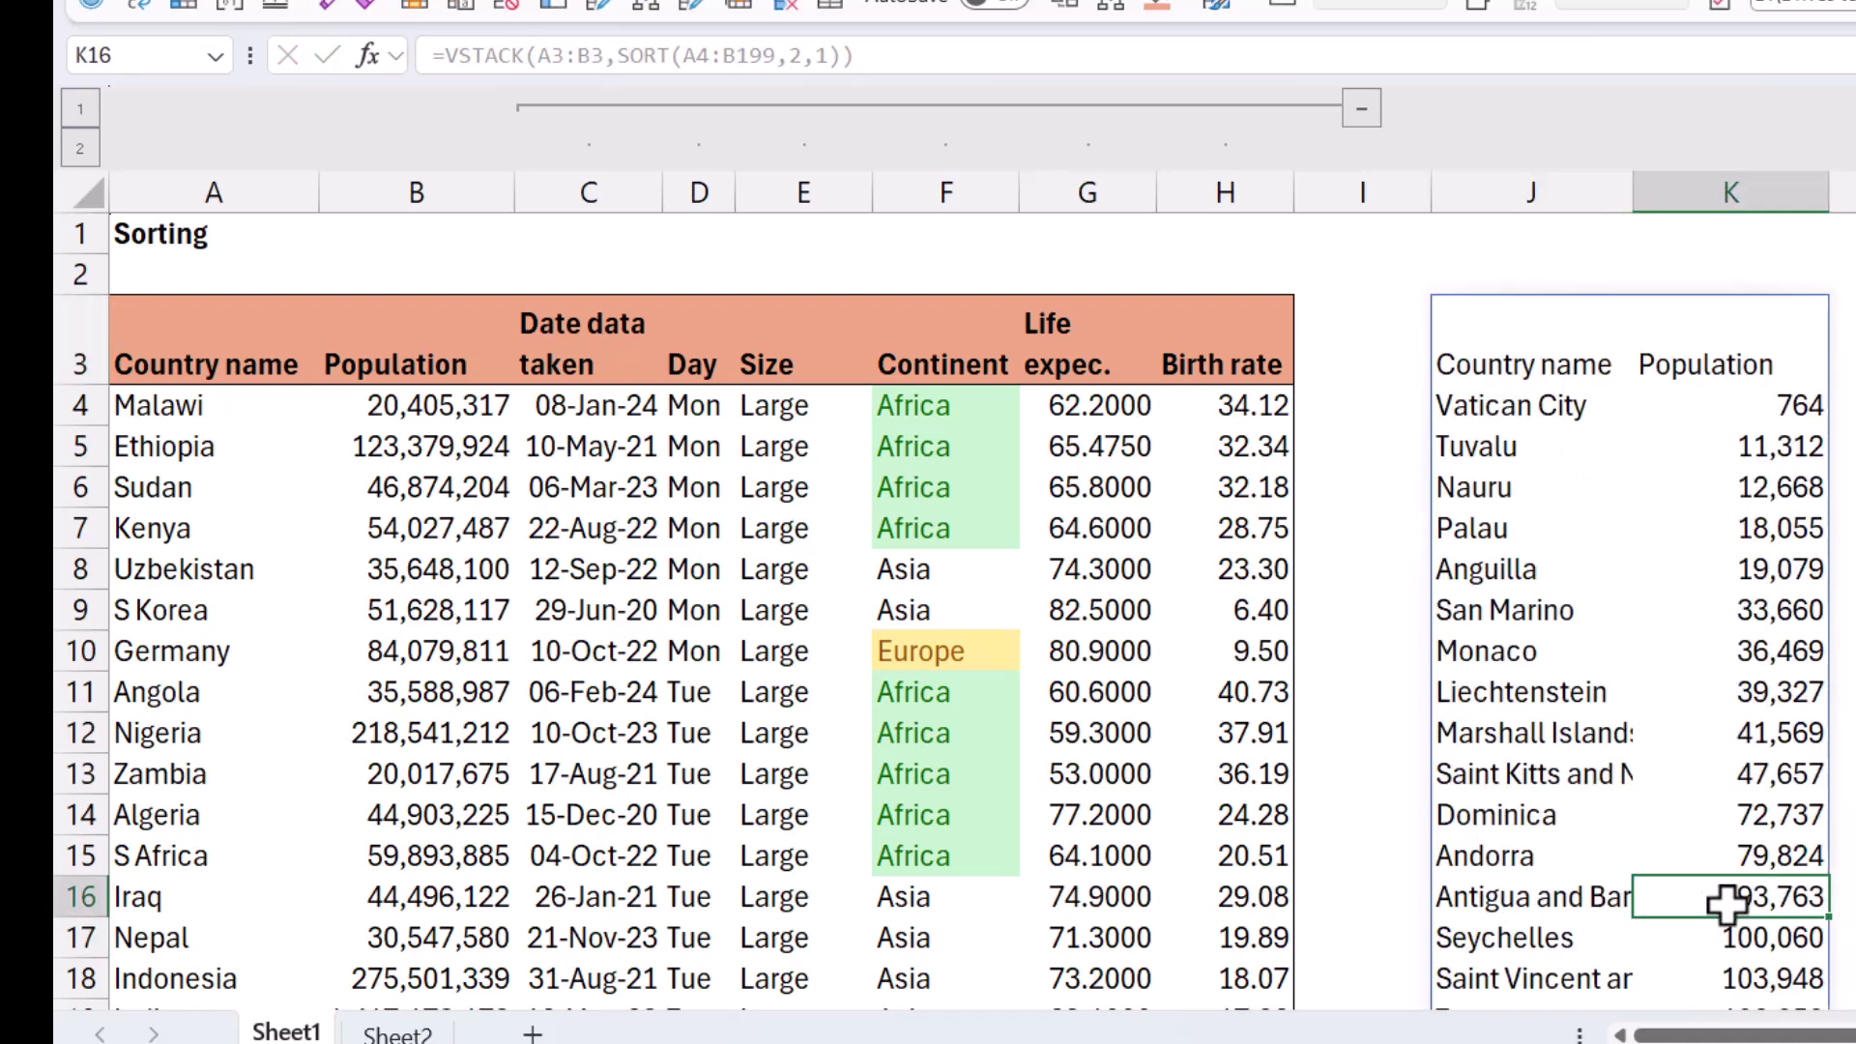
key(Left)
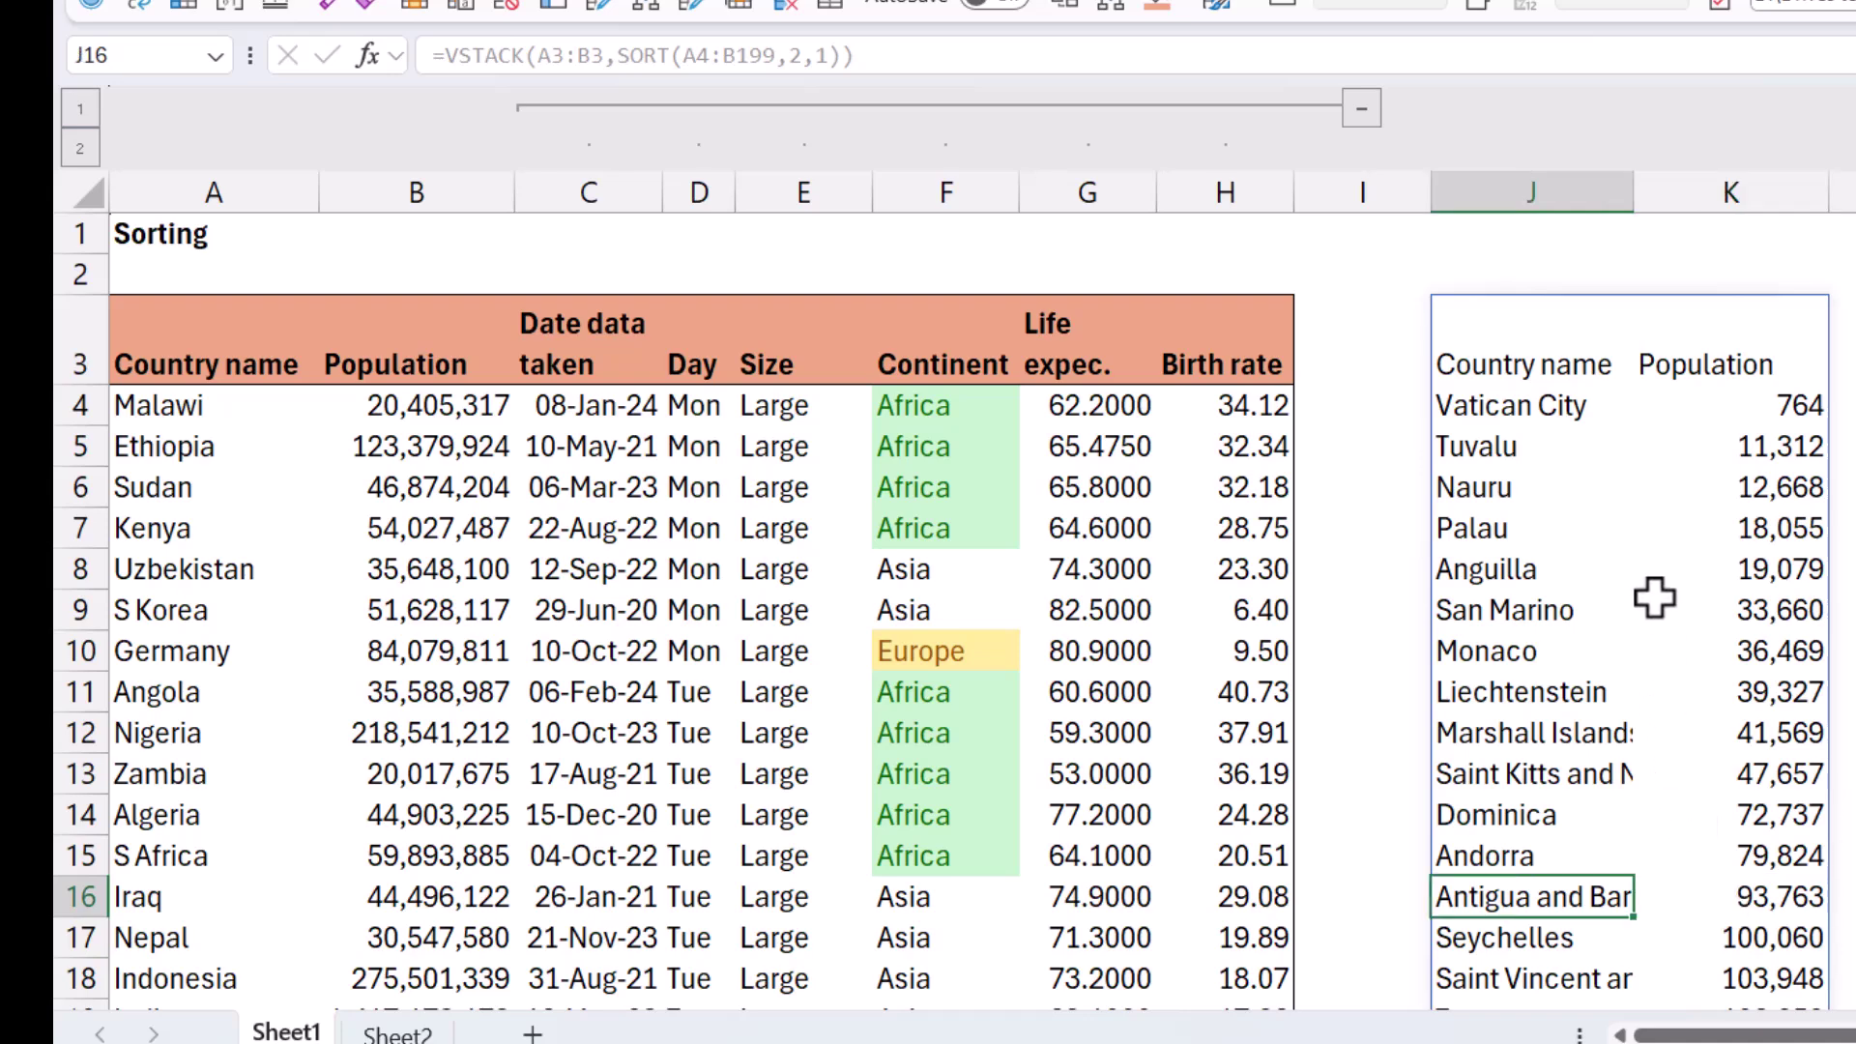
click(1610, 533)
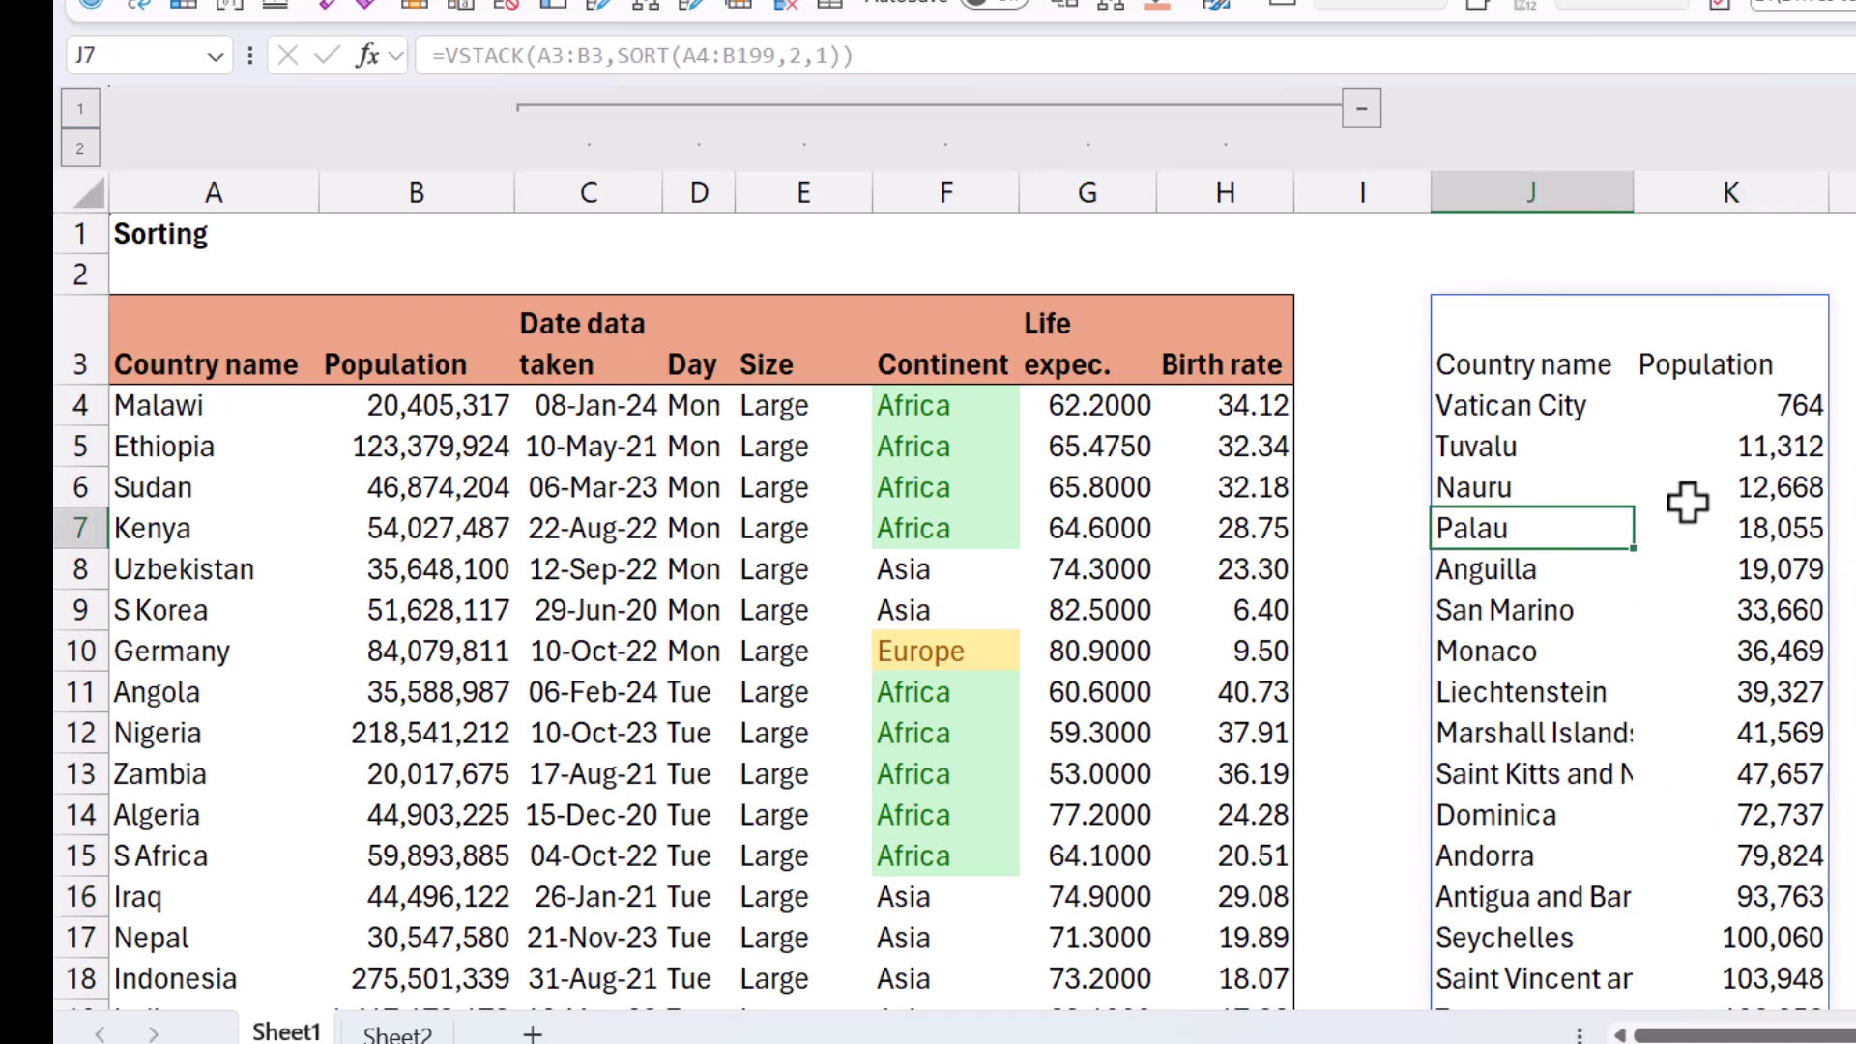
click(1595, 364)
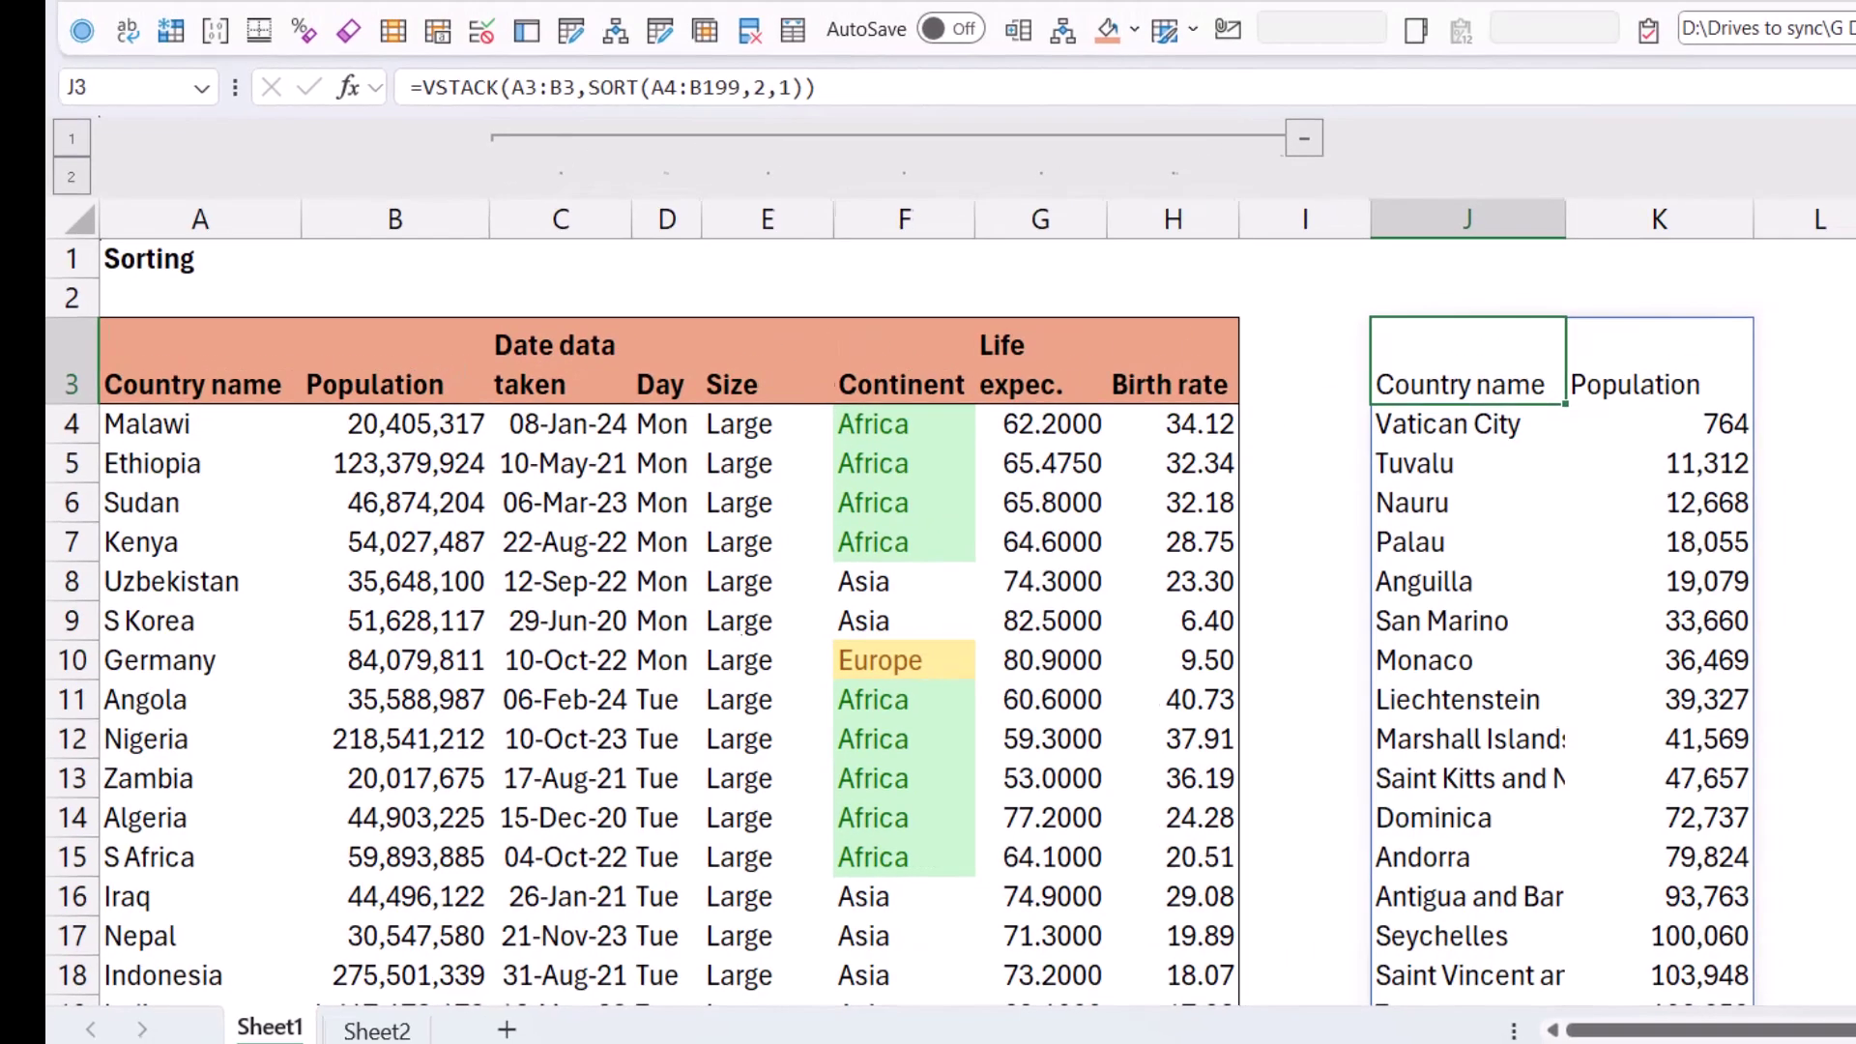
drag(1837, 204, 1830, 208)
drag(1561, 319, 1559, 319)
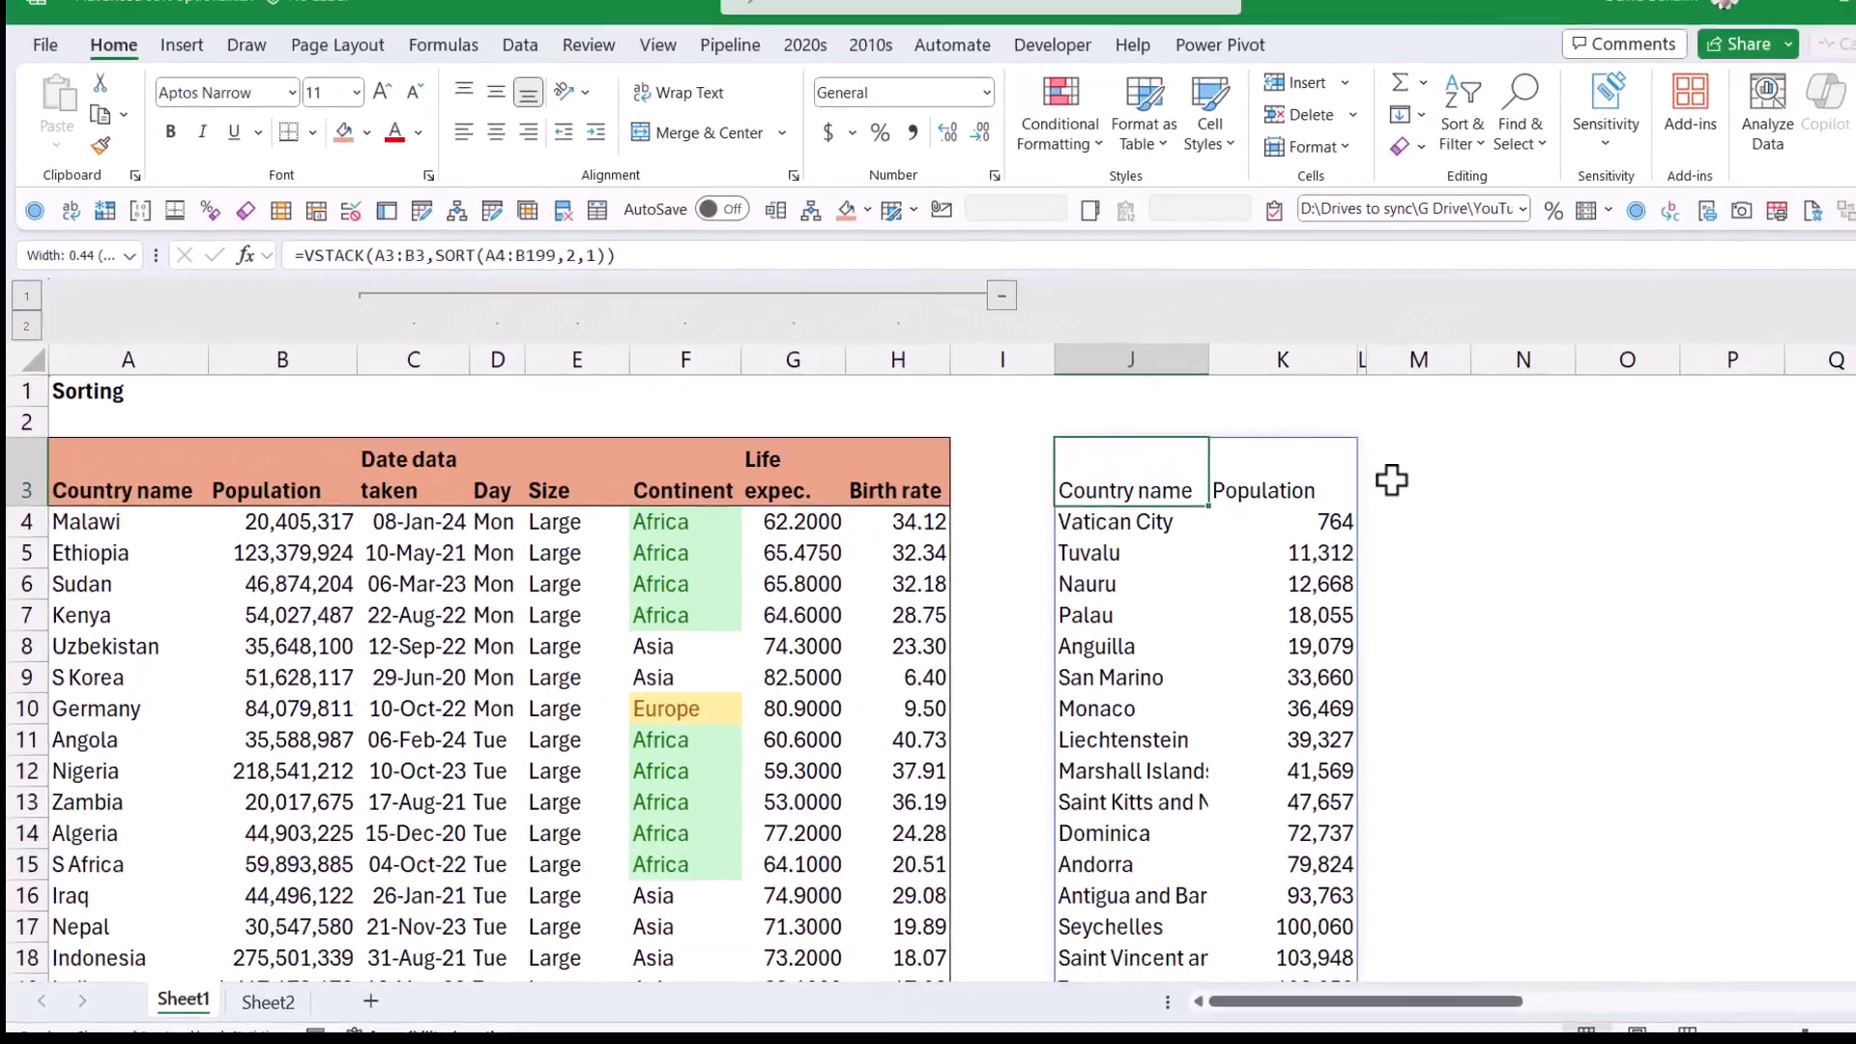
Step: Start a SORTBY formula in M3 with the array A3:B199
click(1610, 436)
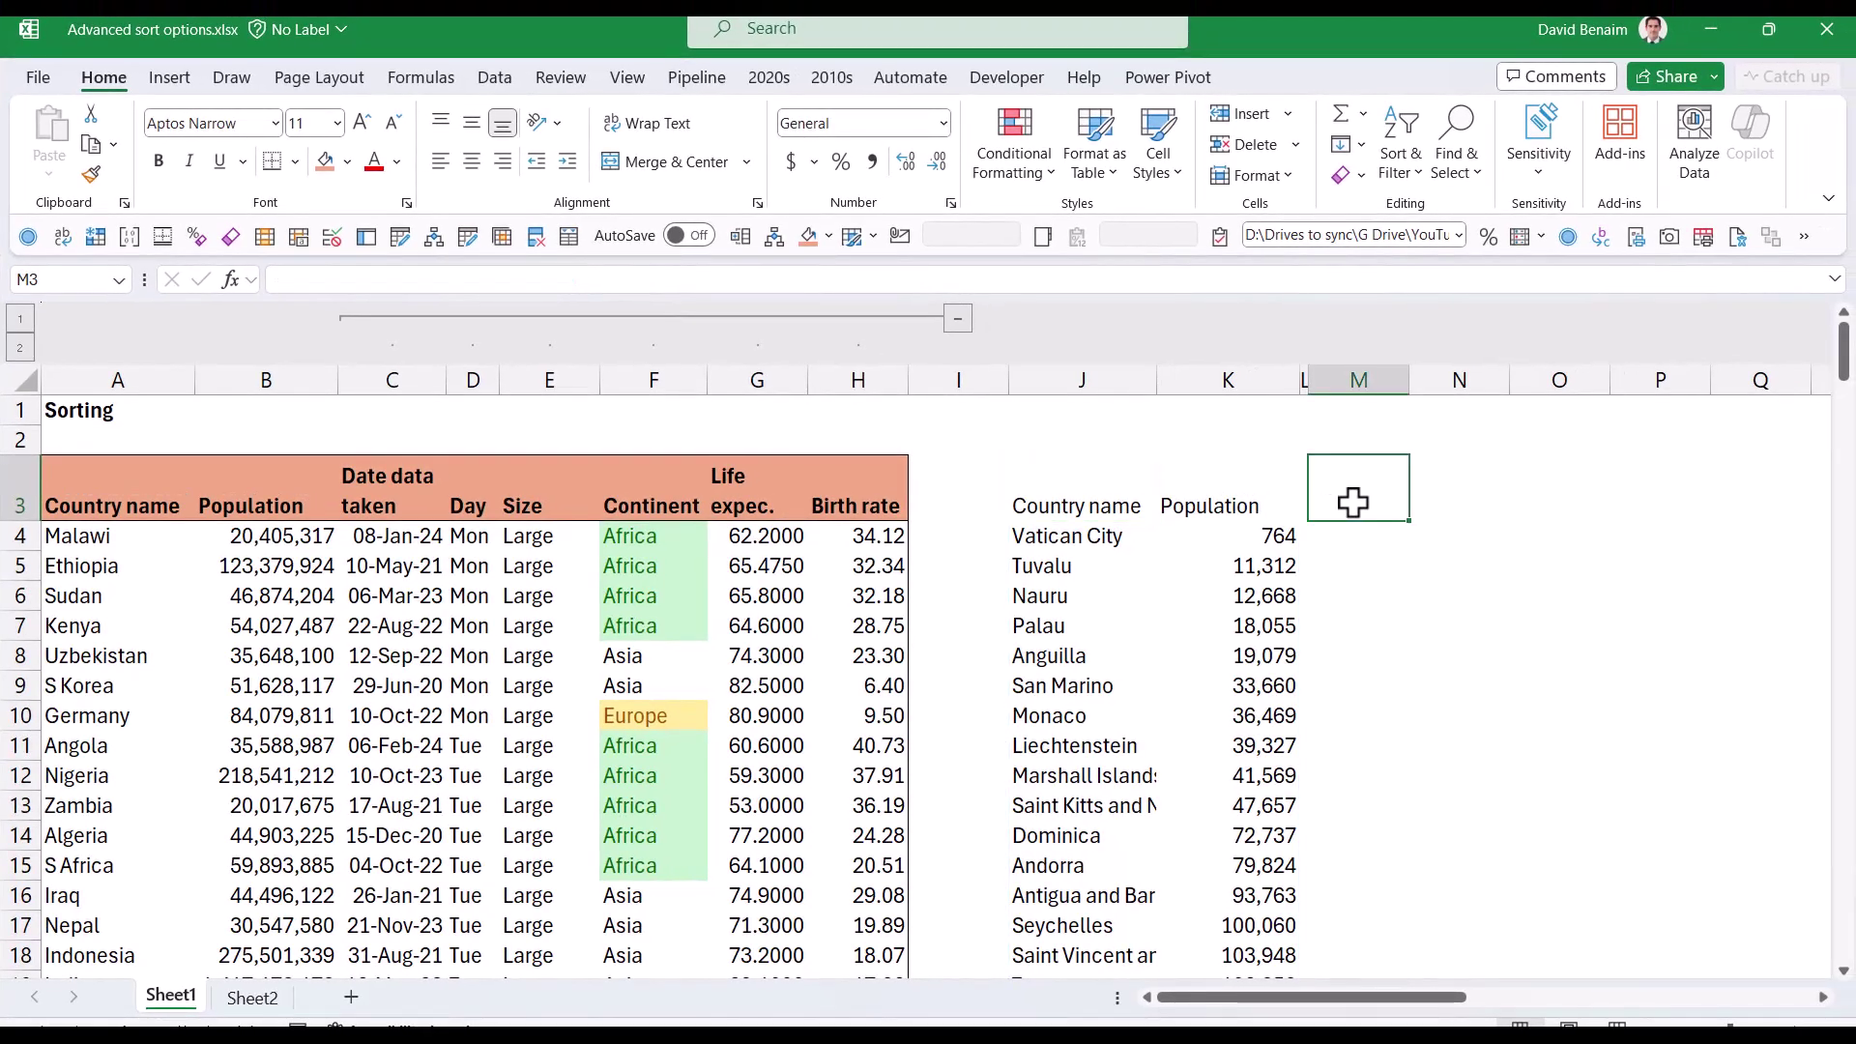
text(=s)
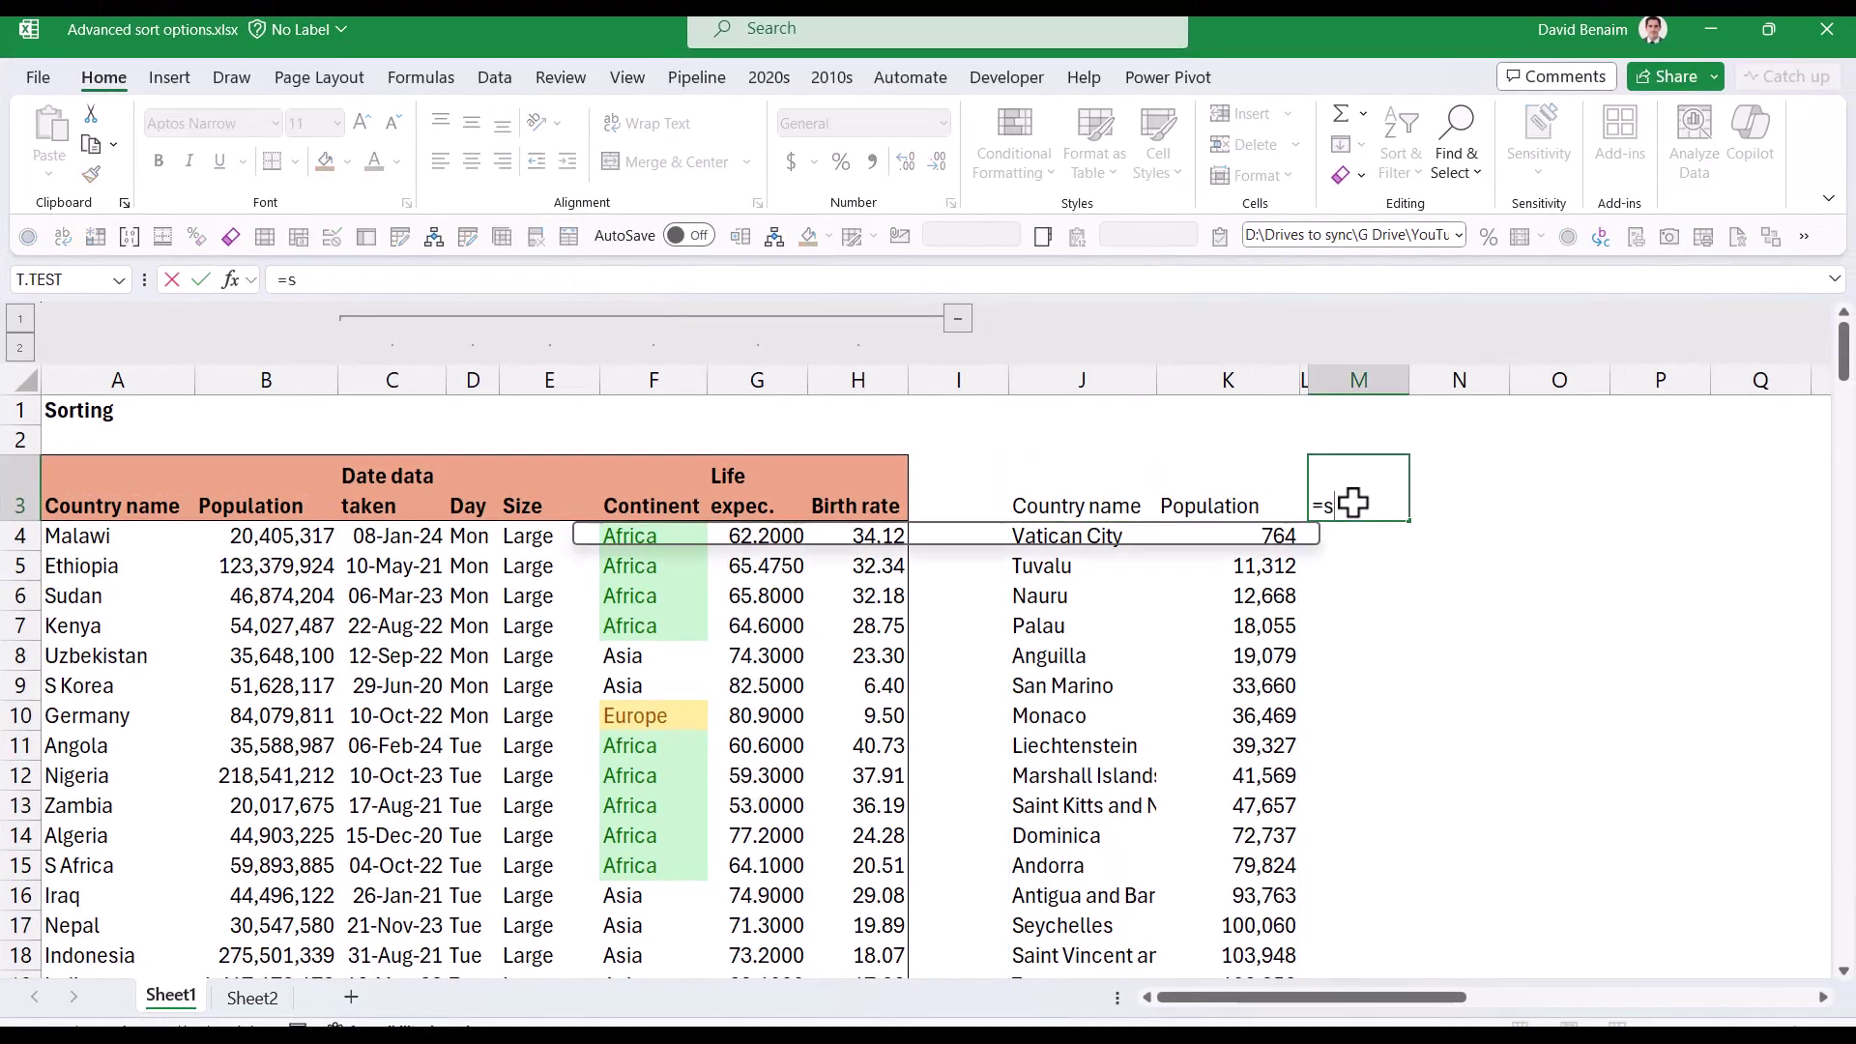
text(ortby)
key(Tab)
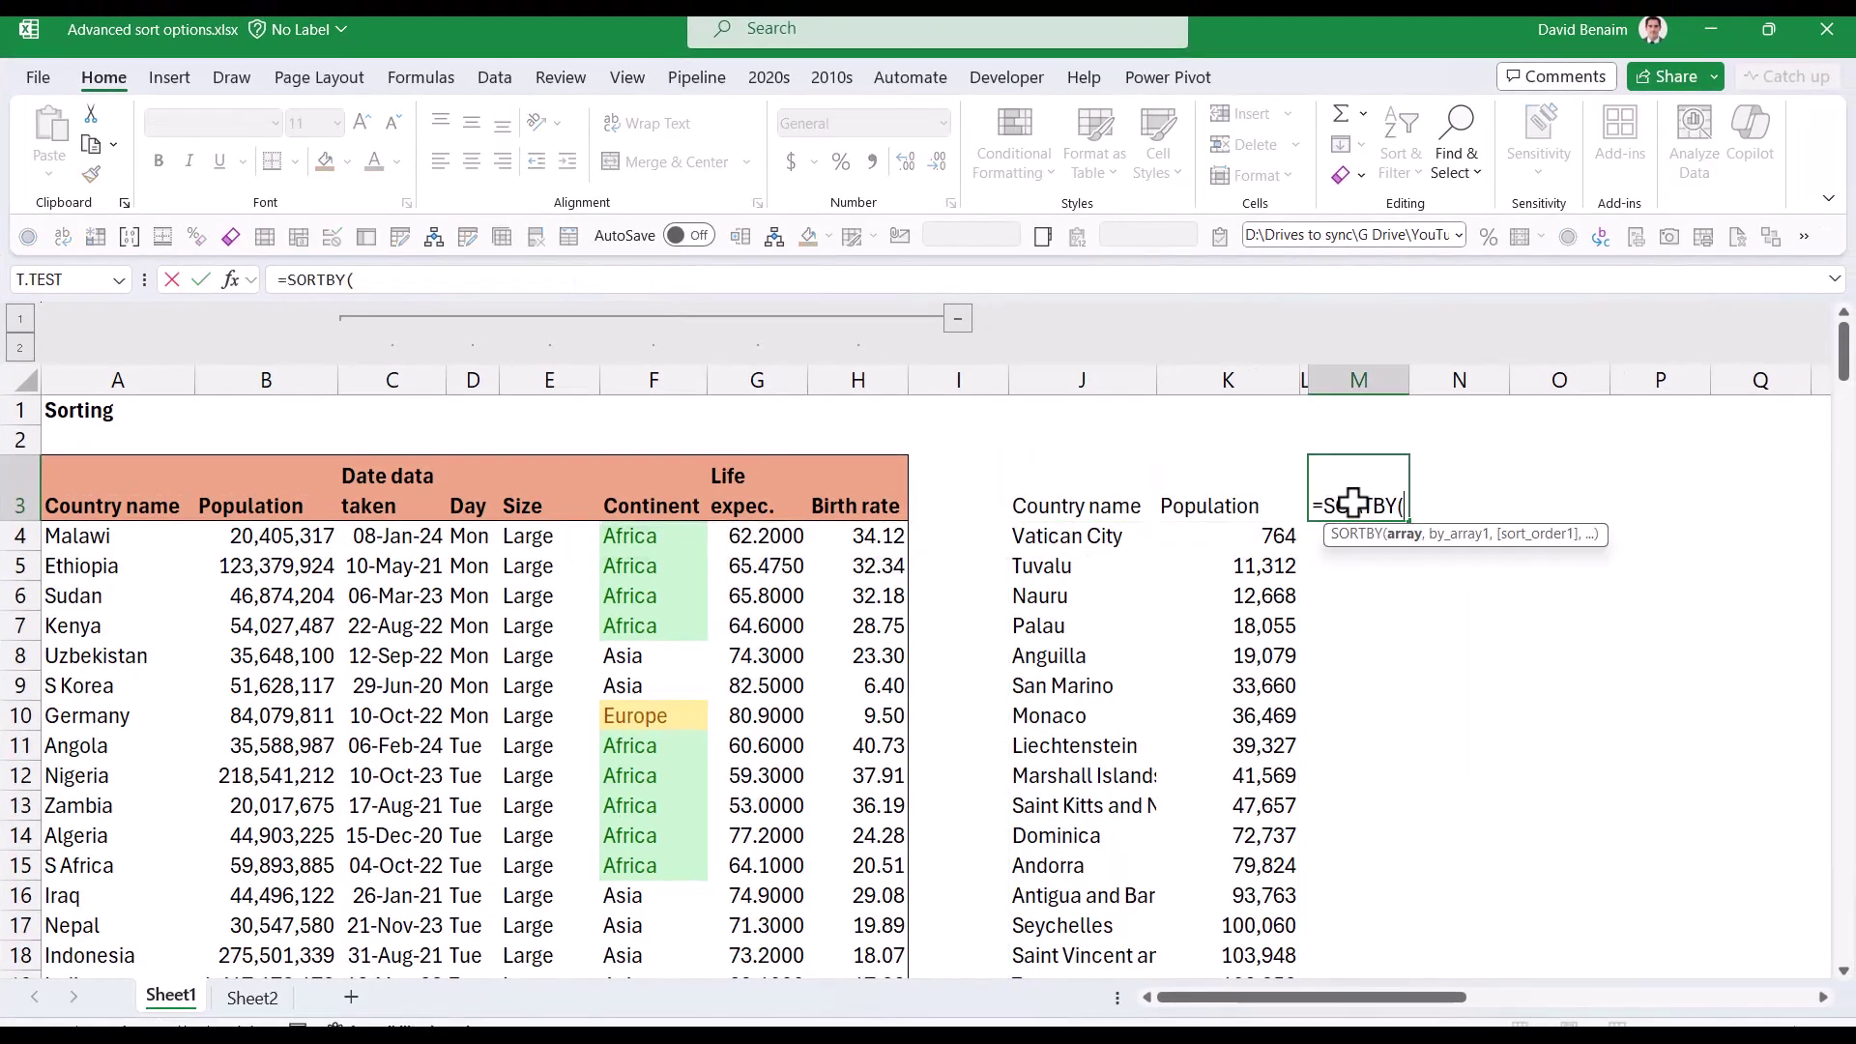
click(102, 483)
drag(233, 548, 283, 754)
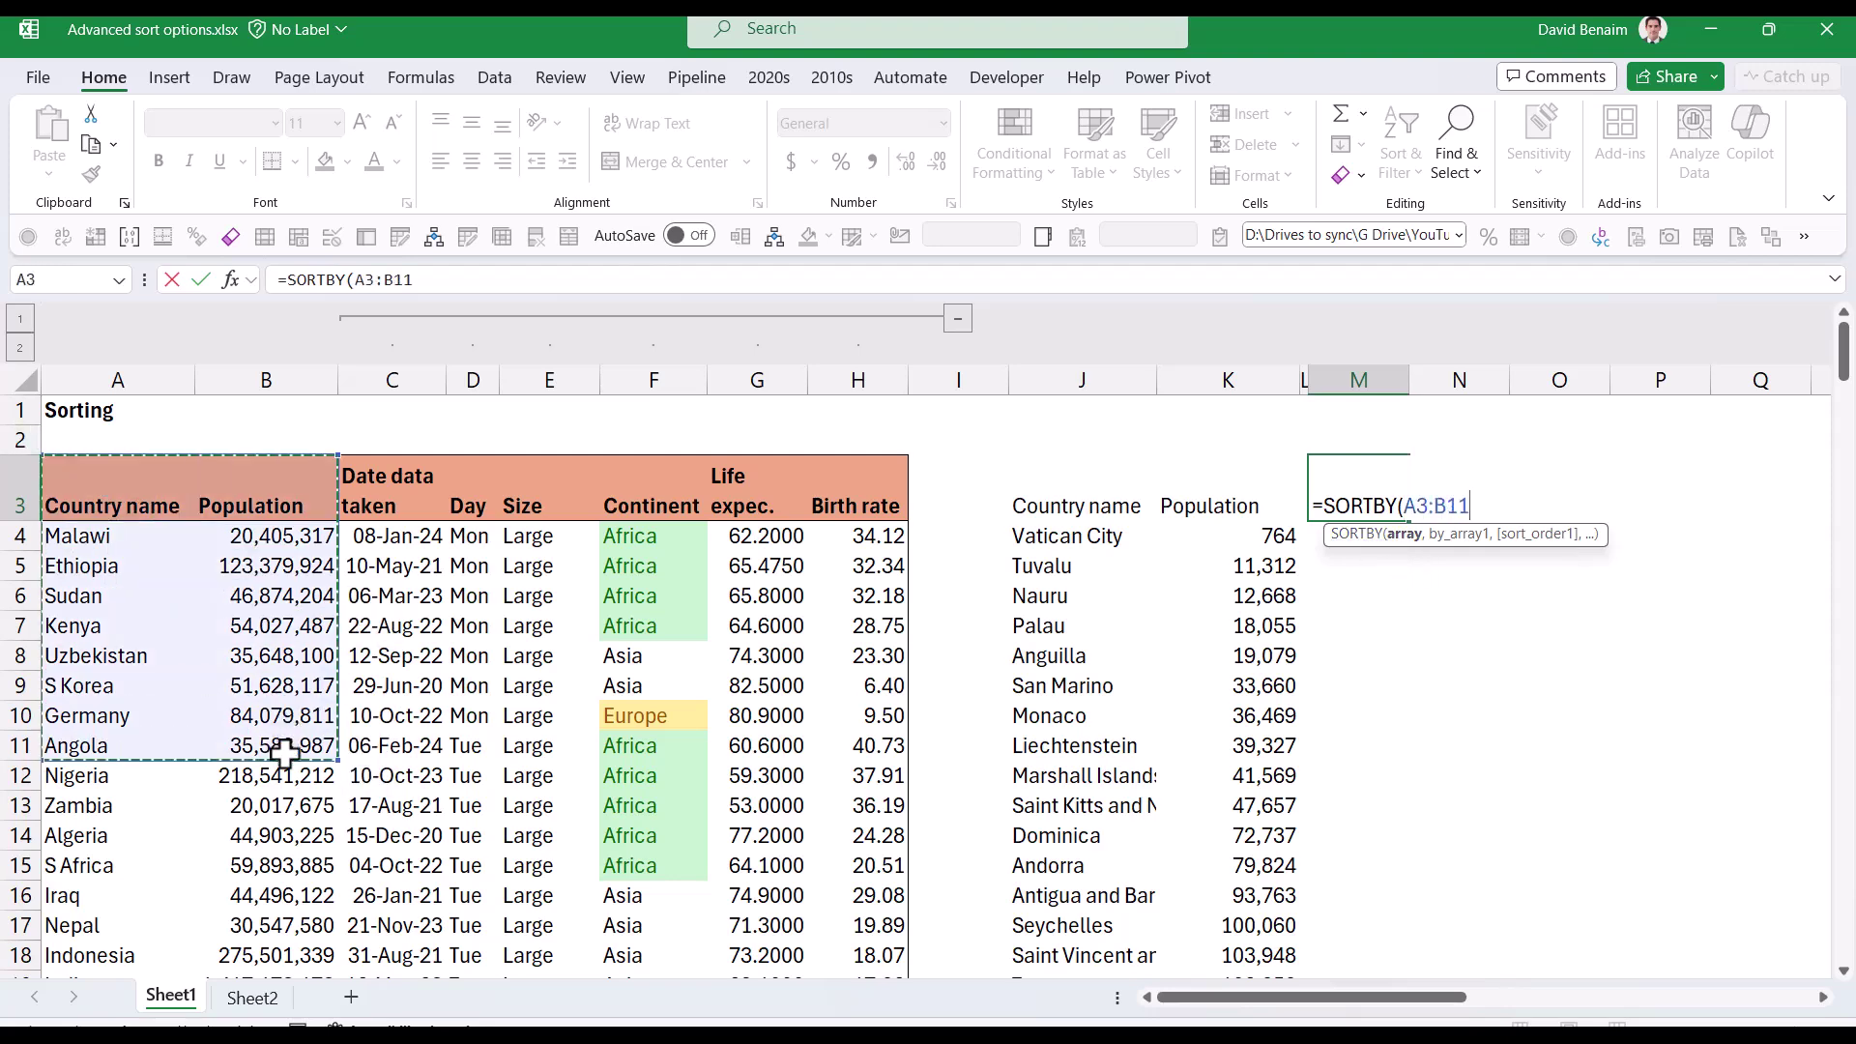
key(ctrl+shift+Down)
text(,)
Step: Add the Size column E3:E199 as the first sort key in descending order (-1)
scroll(425, 723, up, 20)
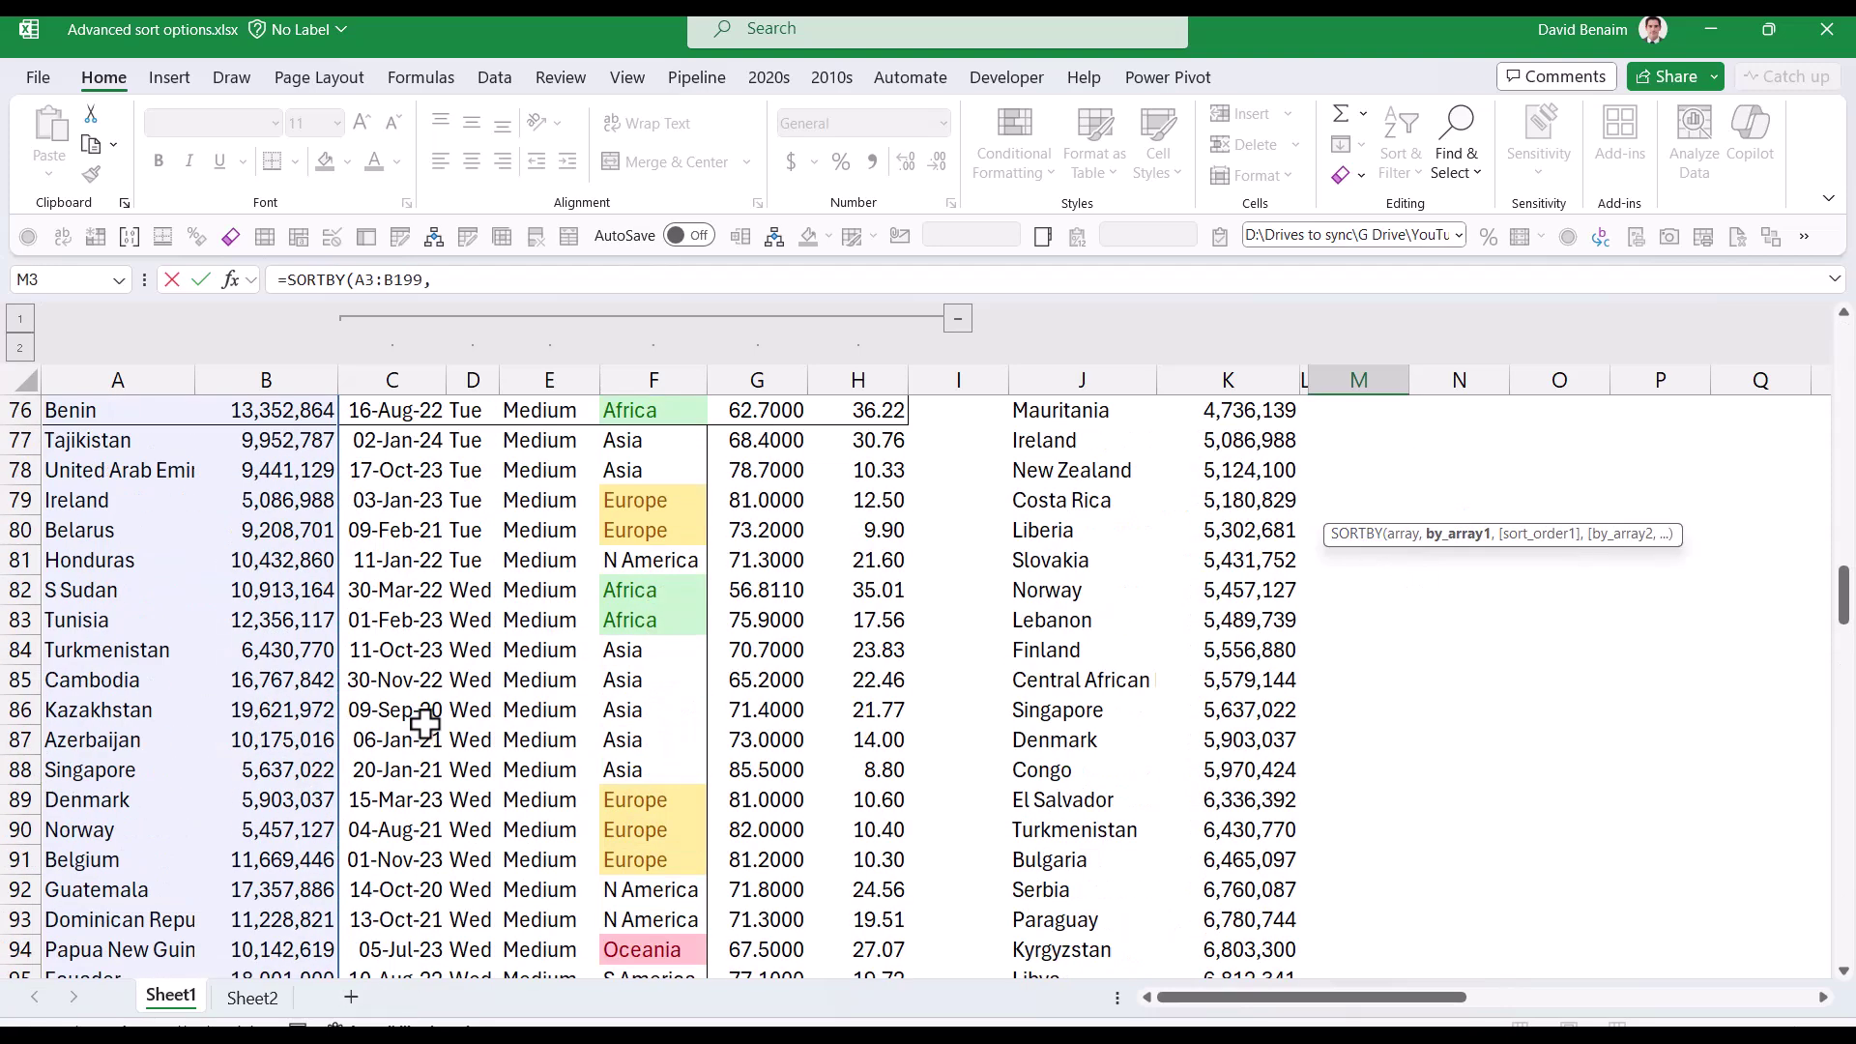
scroll(425, 723, up, 20)
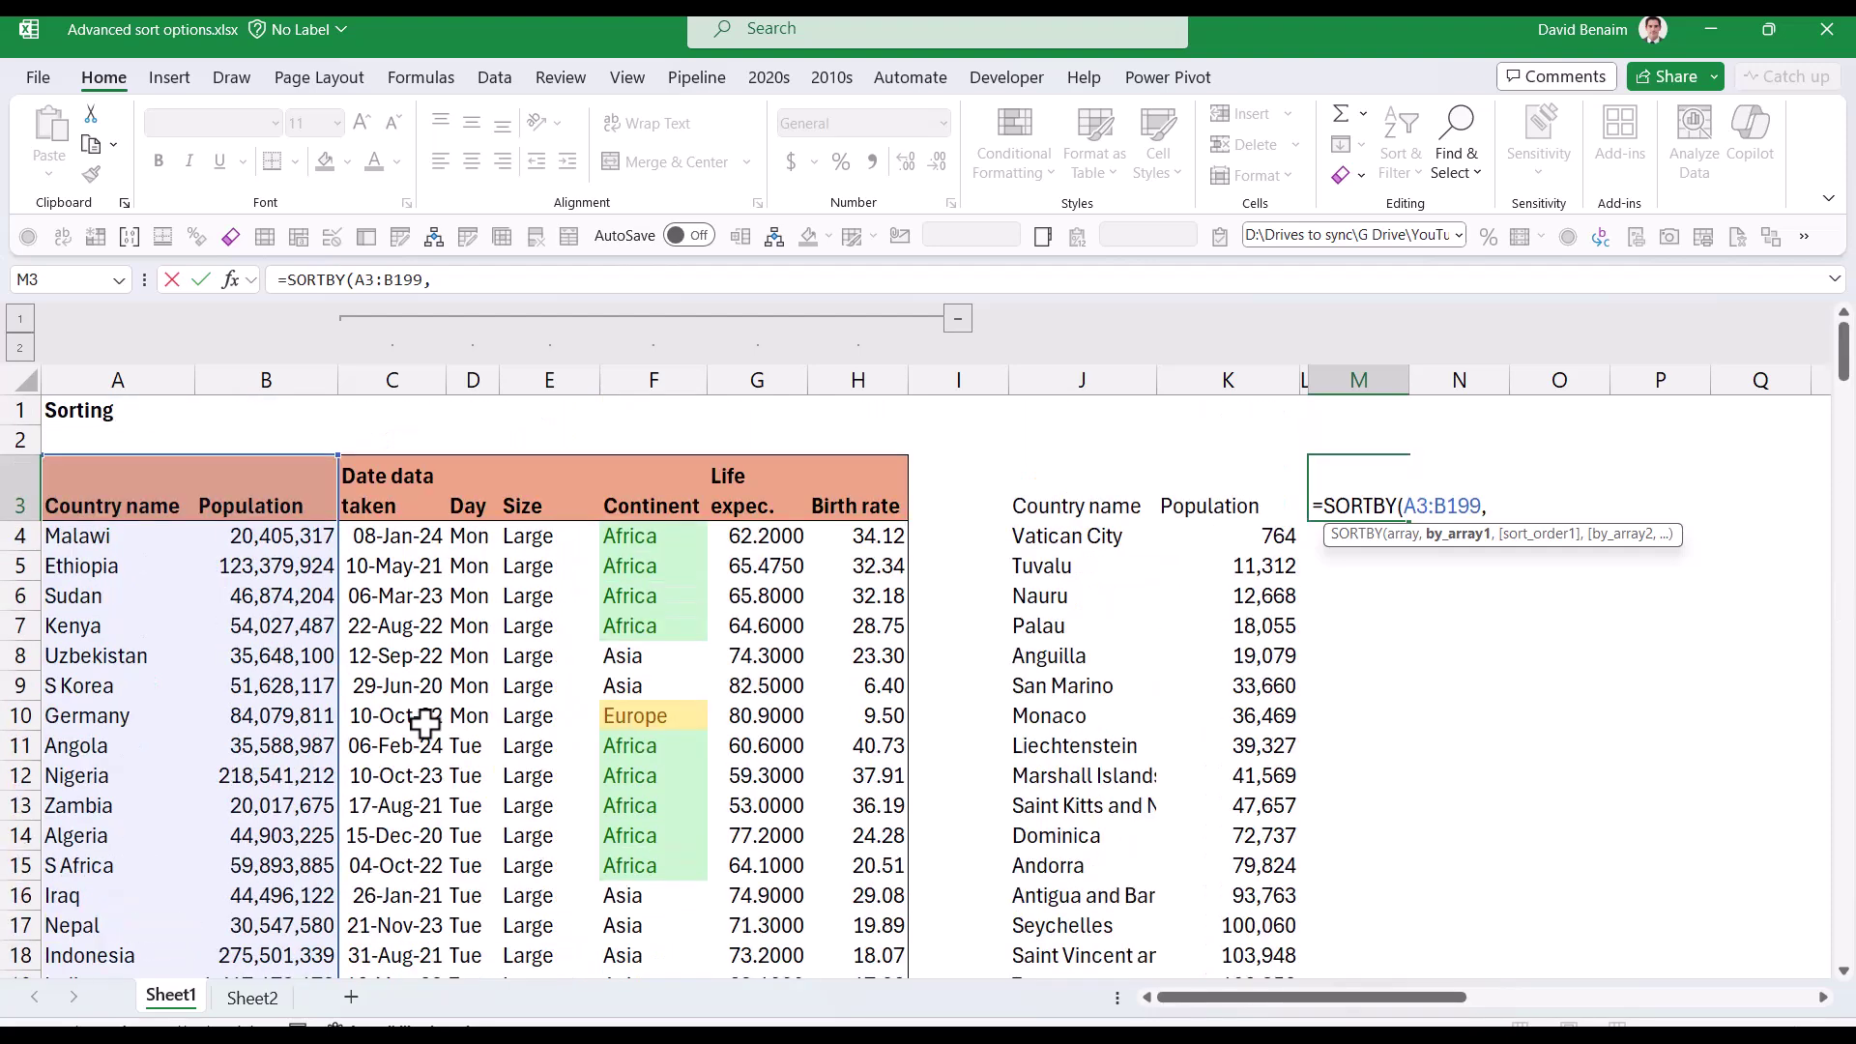
click(548, 487)
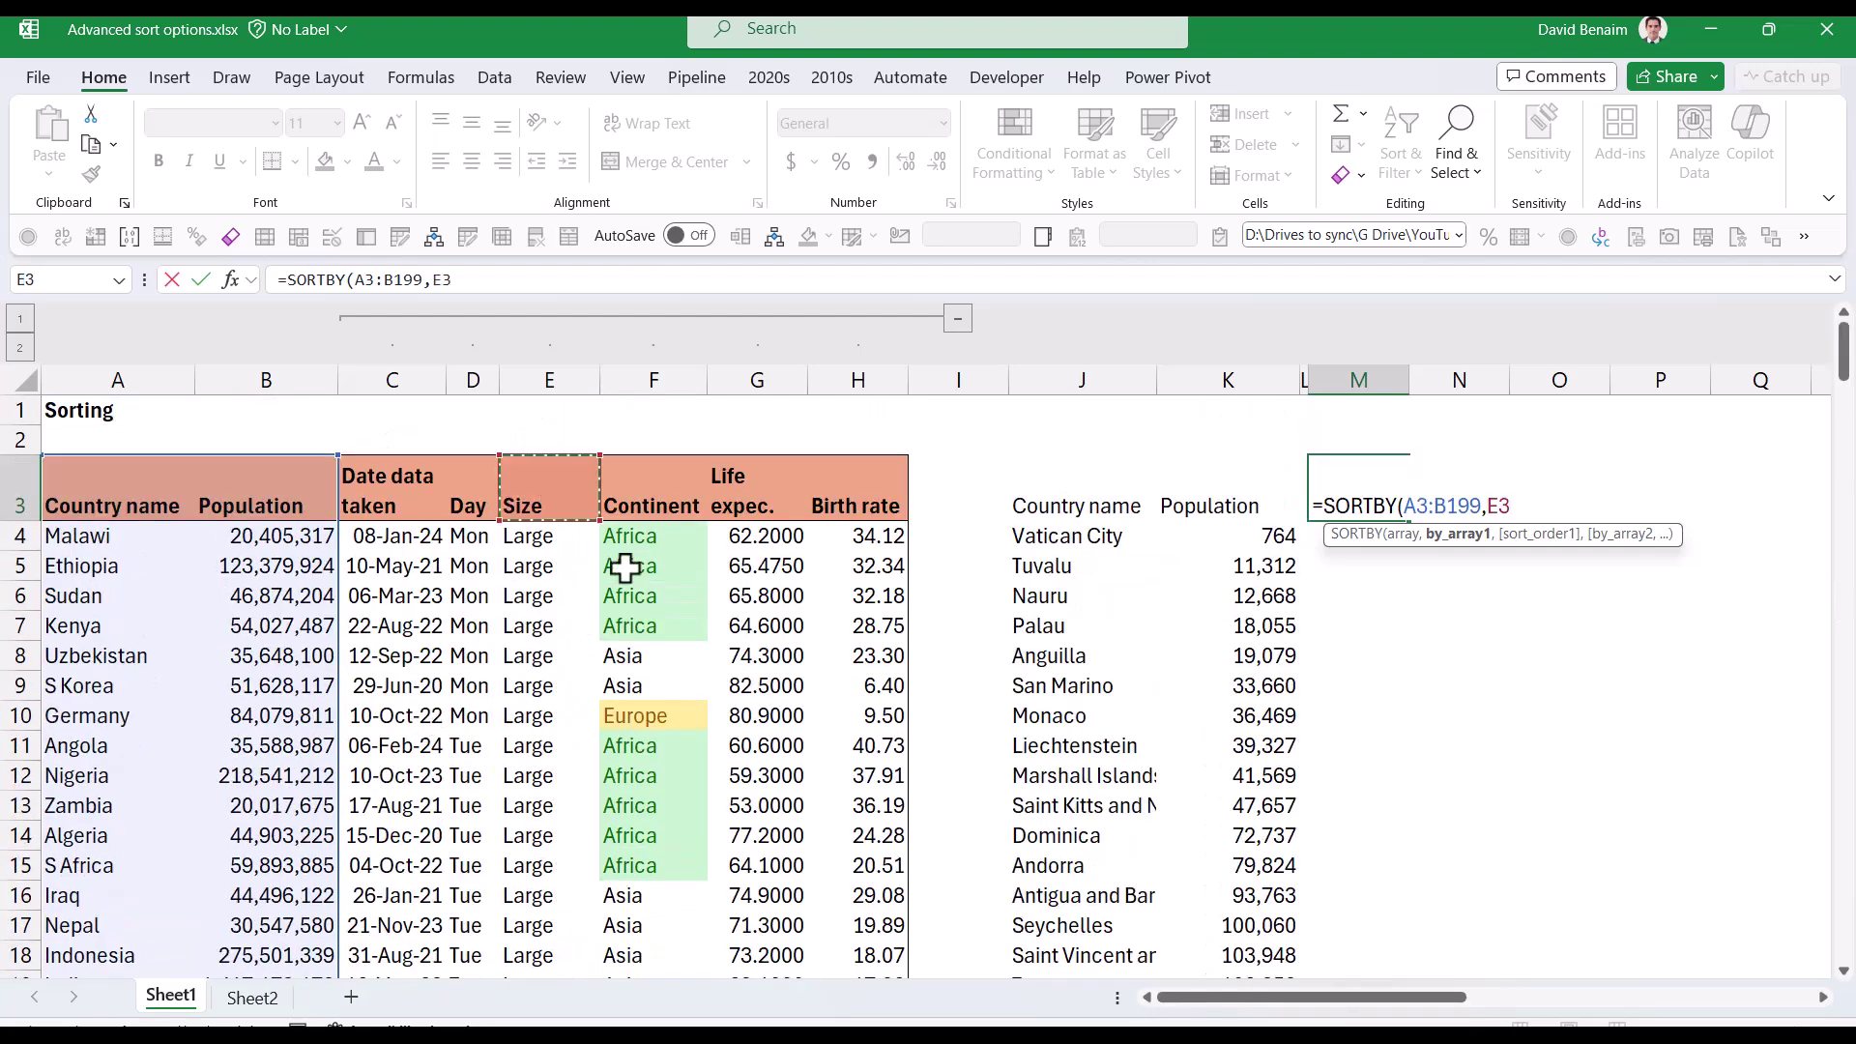
key(ctrl+shift+Down)
text(,)
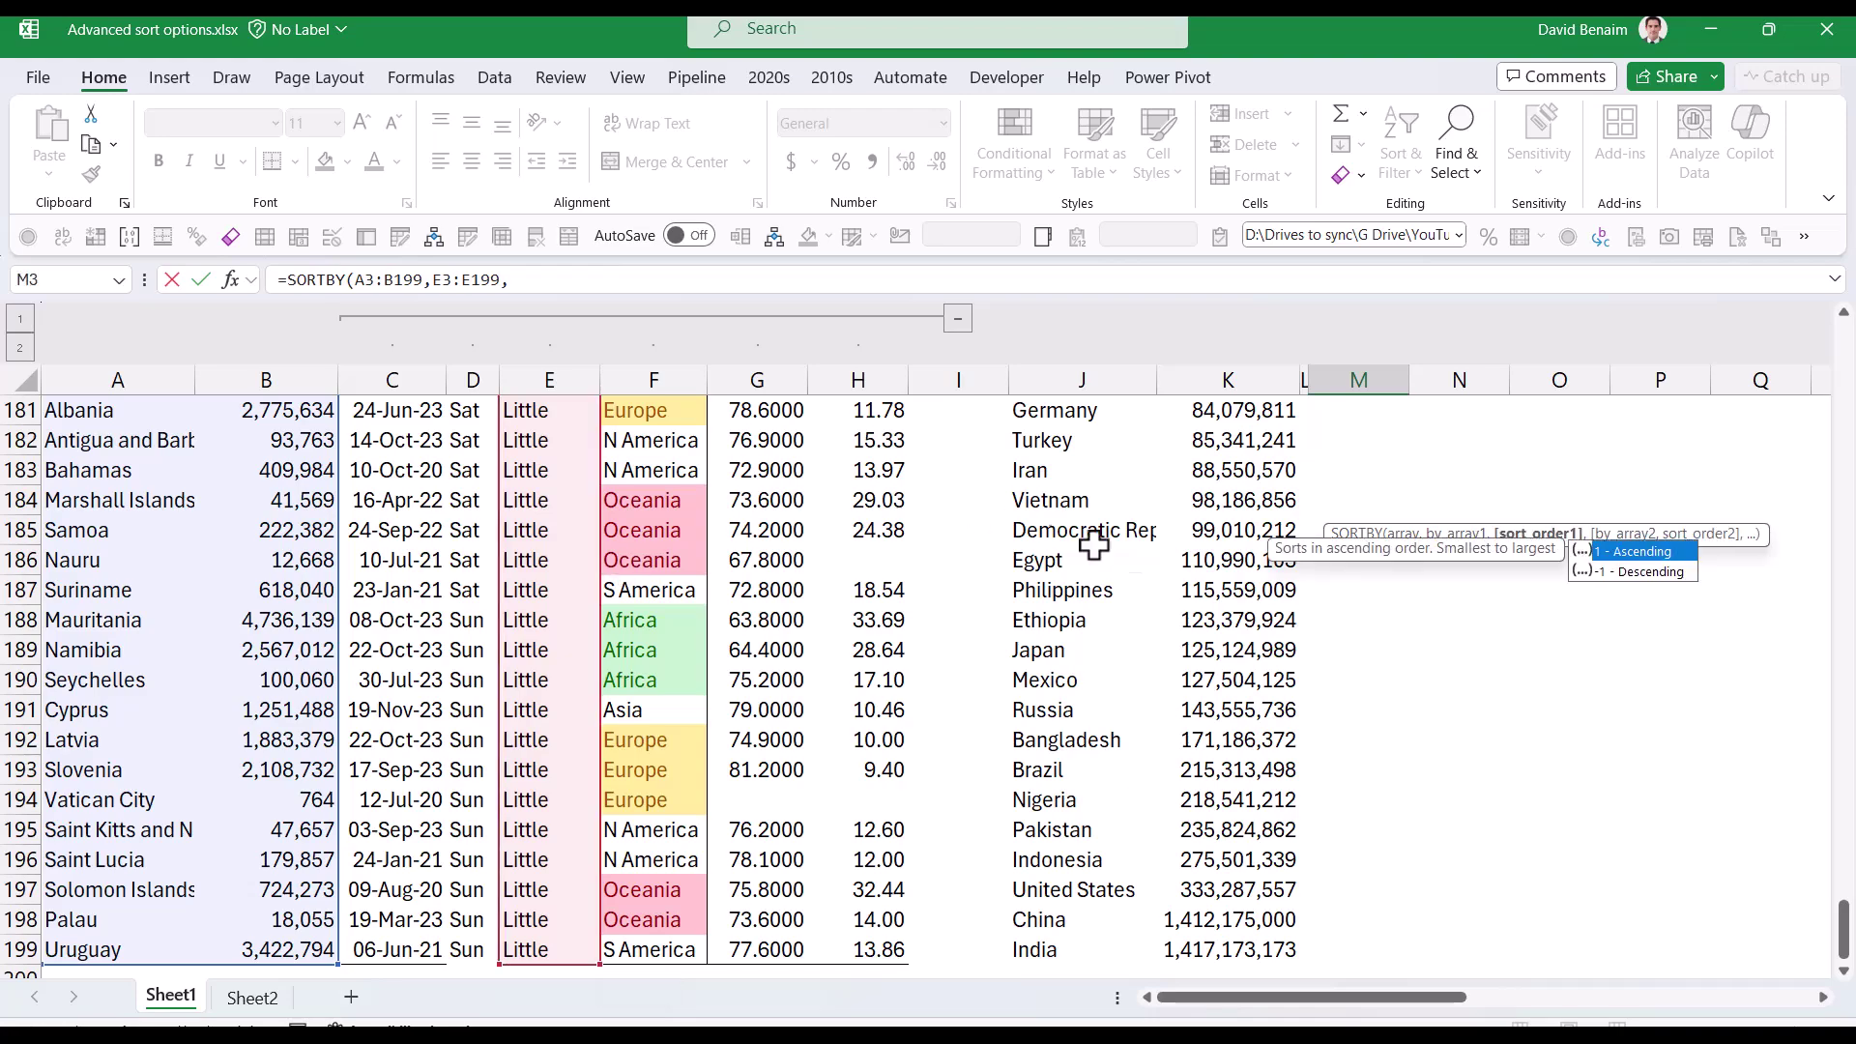
scroll(1455, 609, up, 20)
scroll(1465, 619, up, 5)
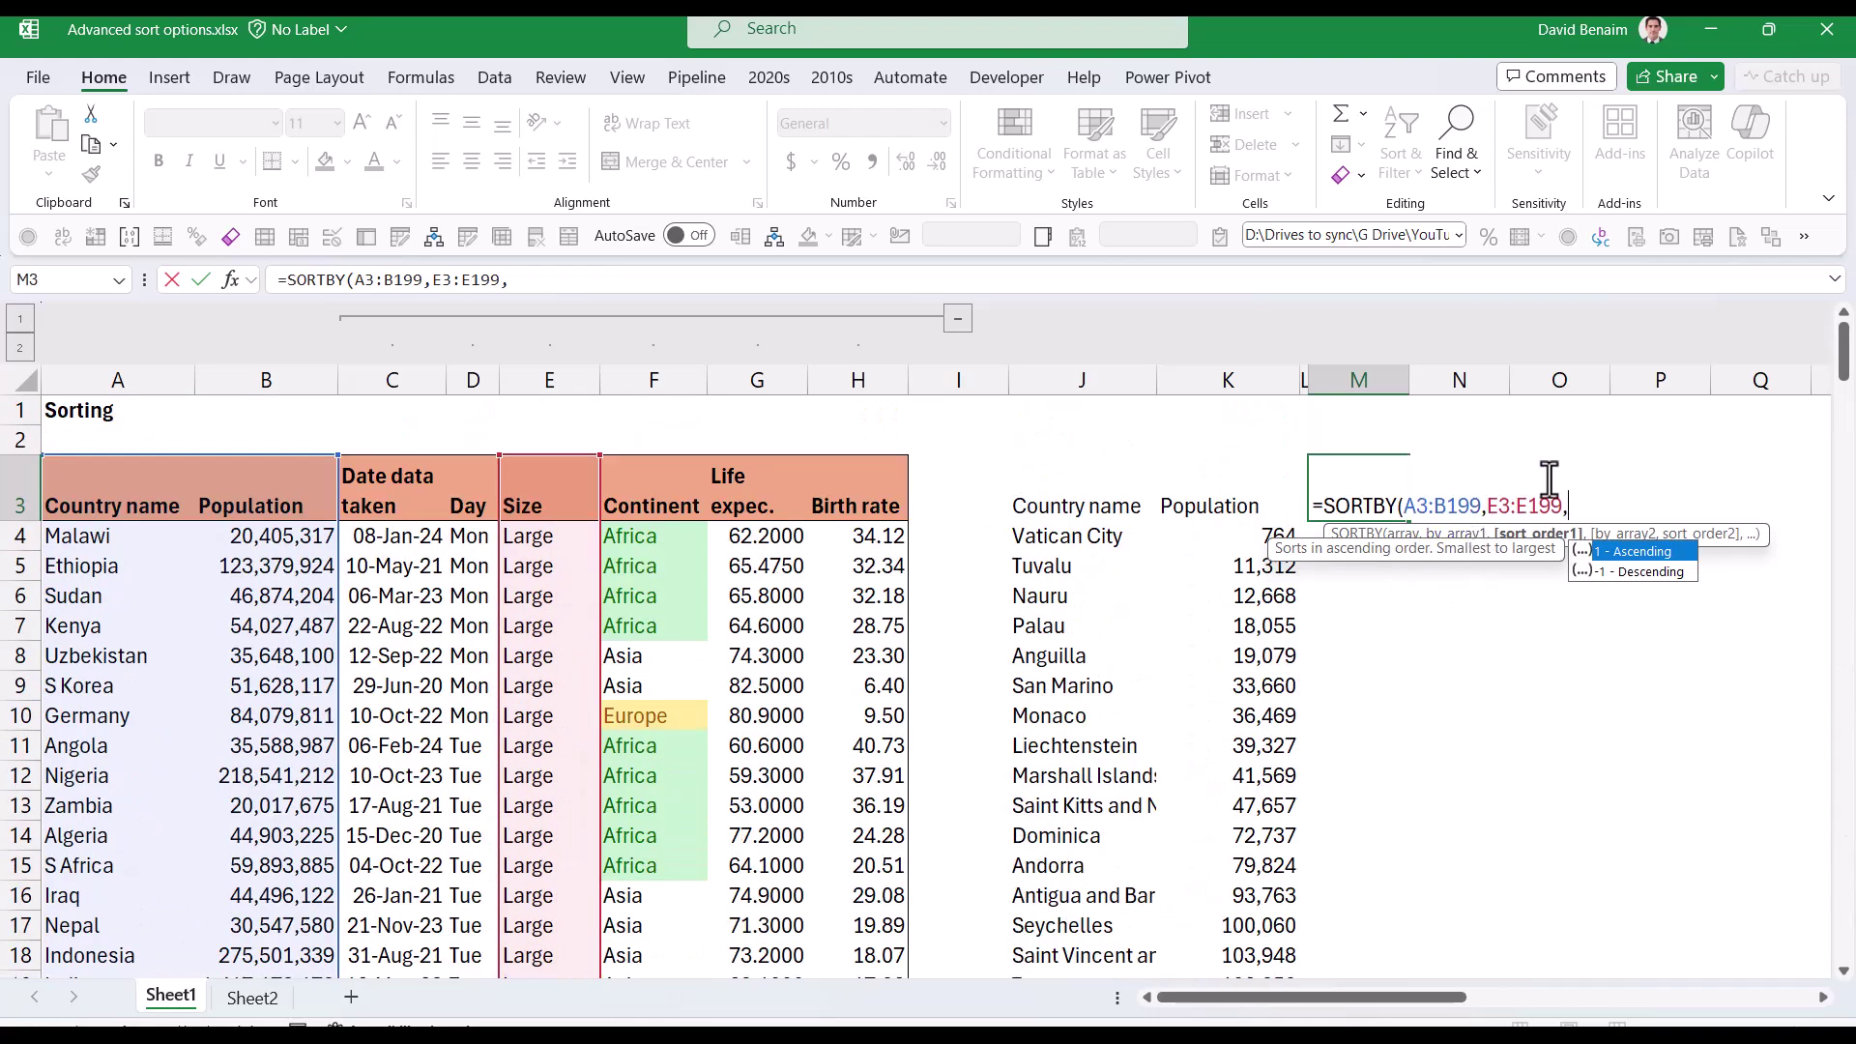
double_click(1655, 574)
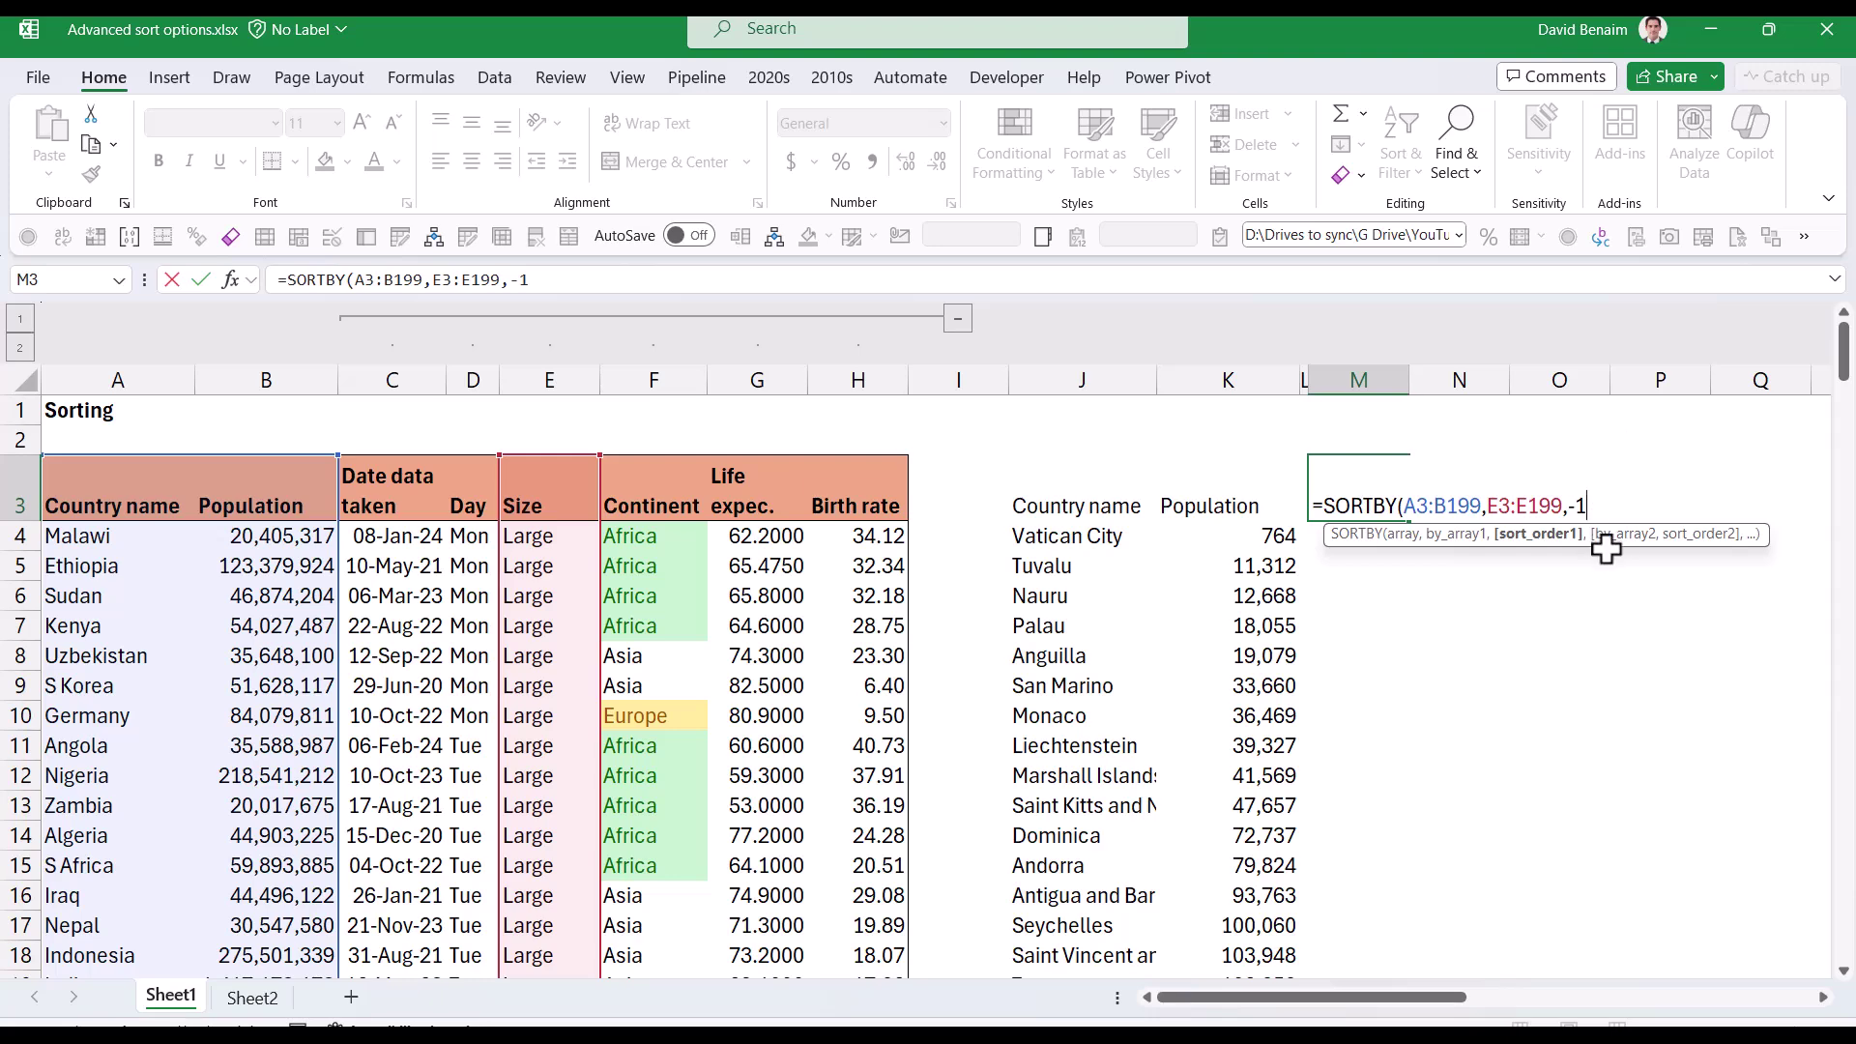
Step: Add life expectancy G3:G199 as the ascending second key, fixing the row to 199, and enter
text(,)
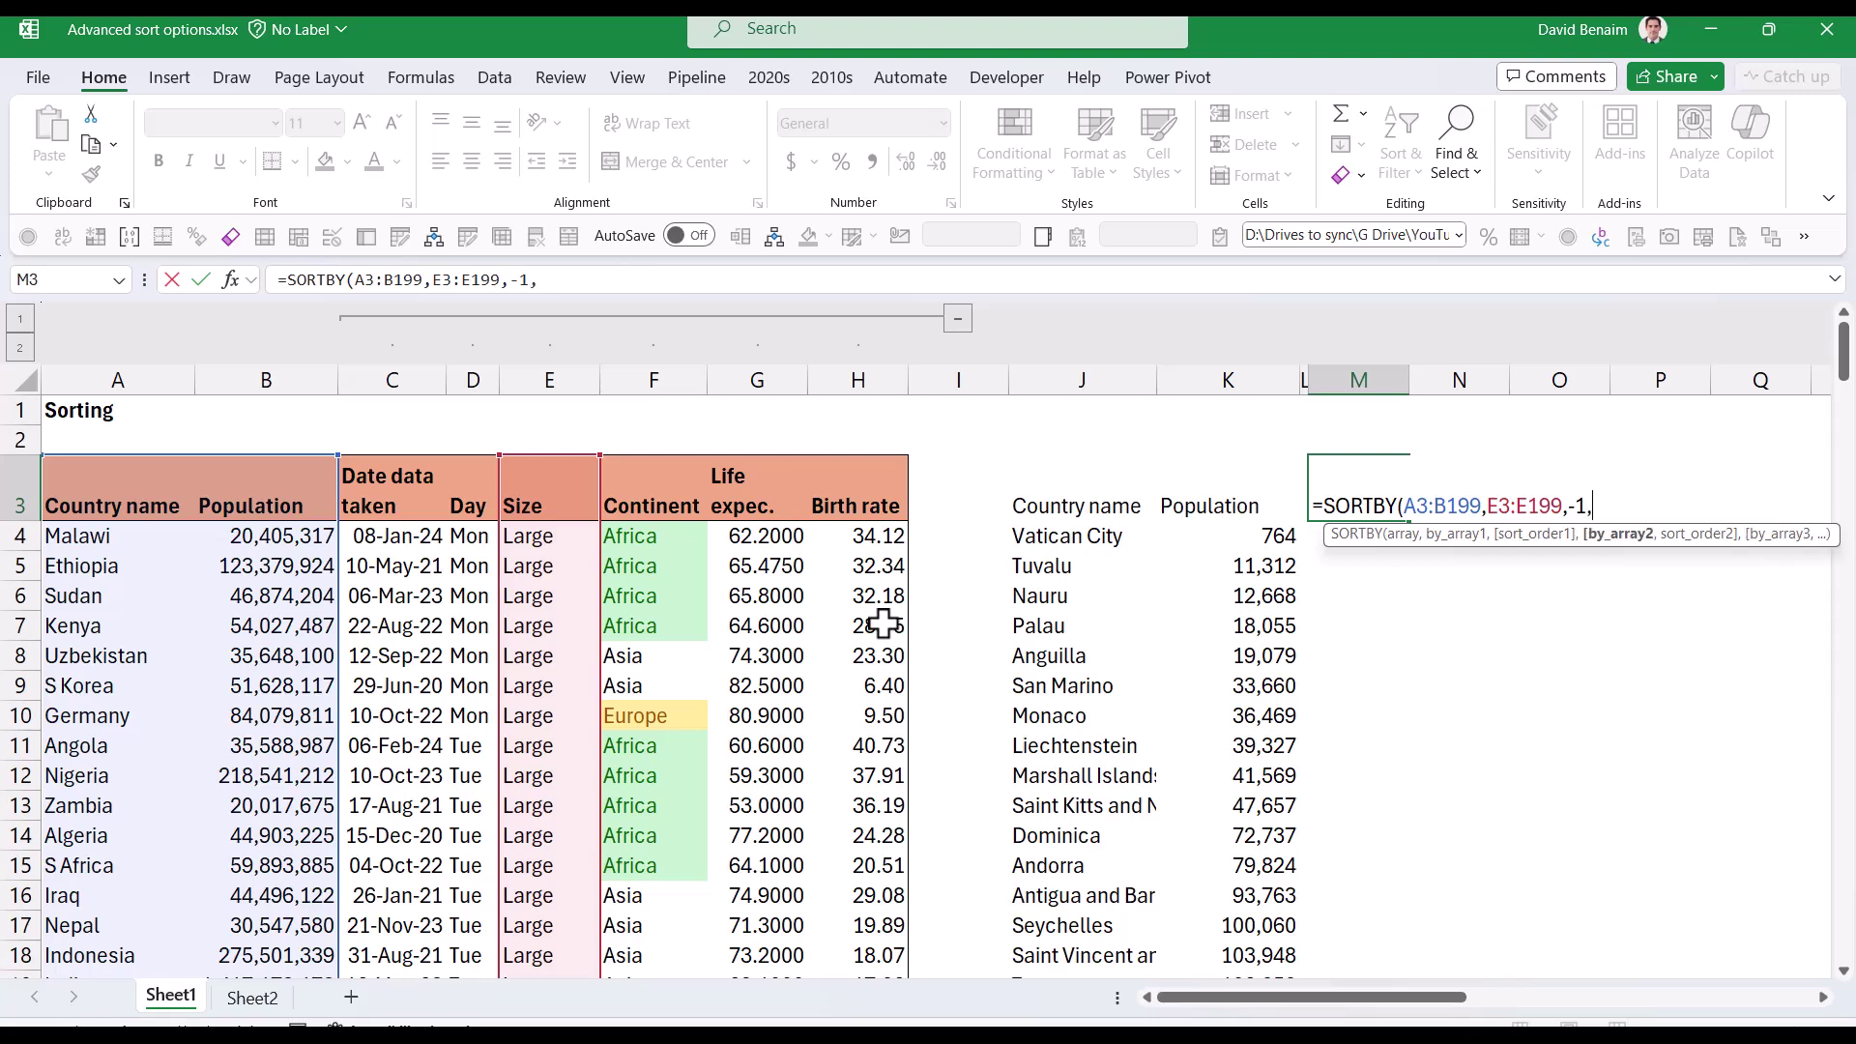
drag(790, 482, 897, 641)
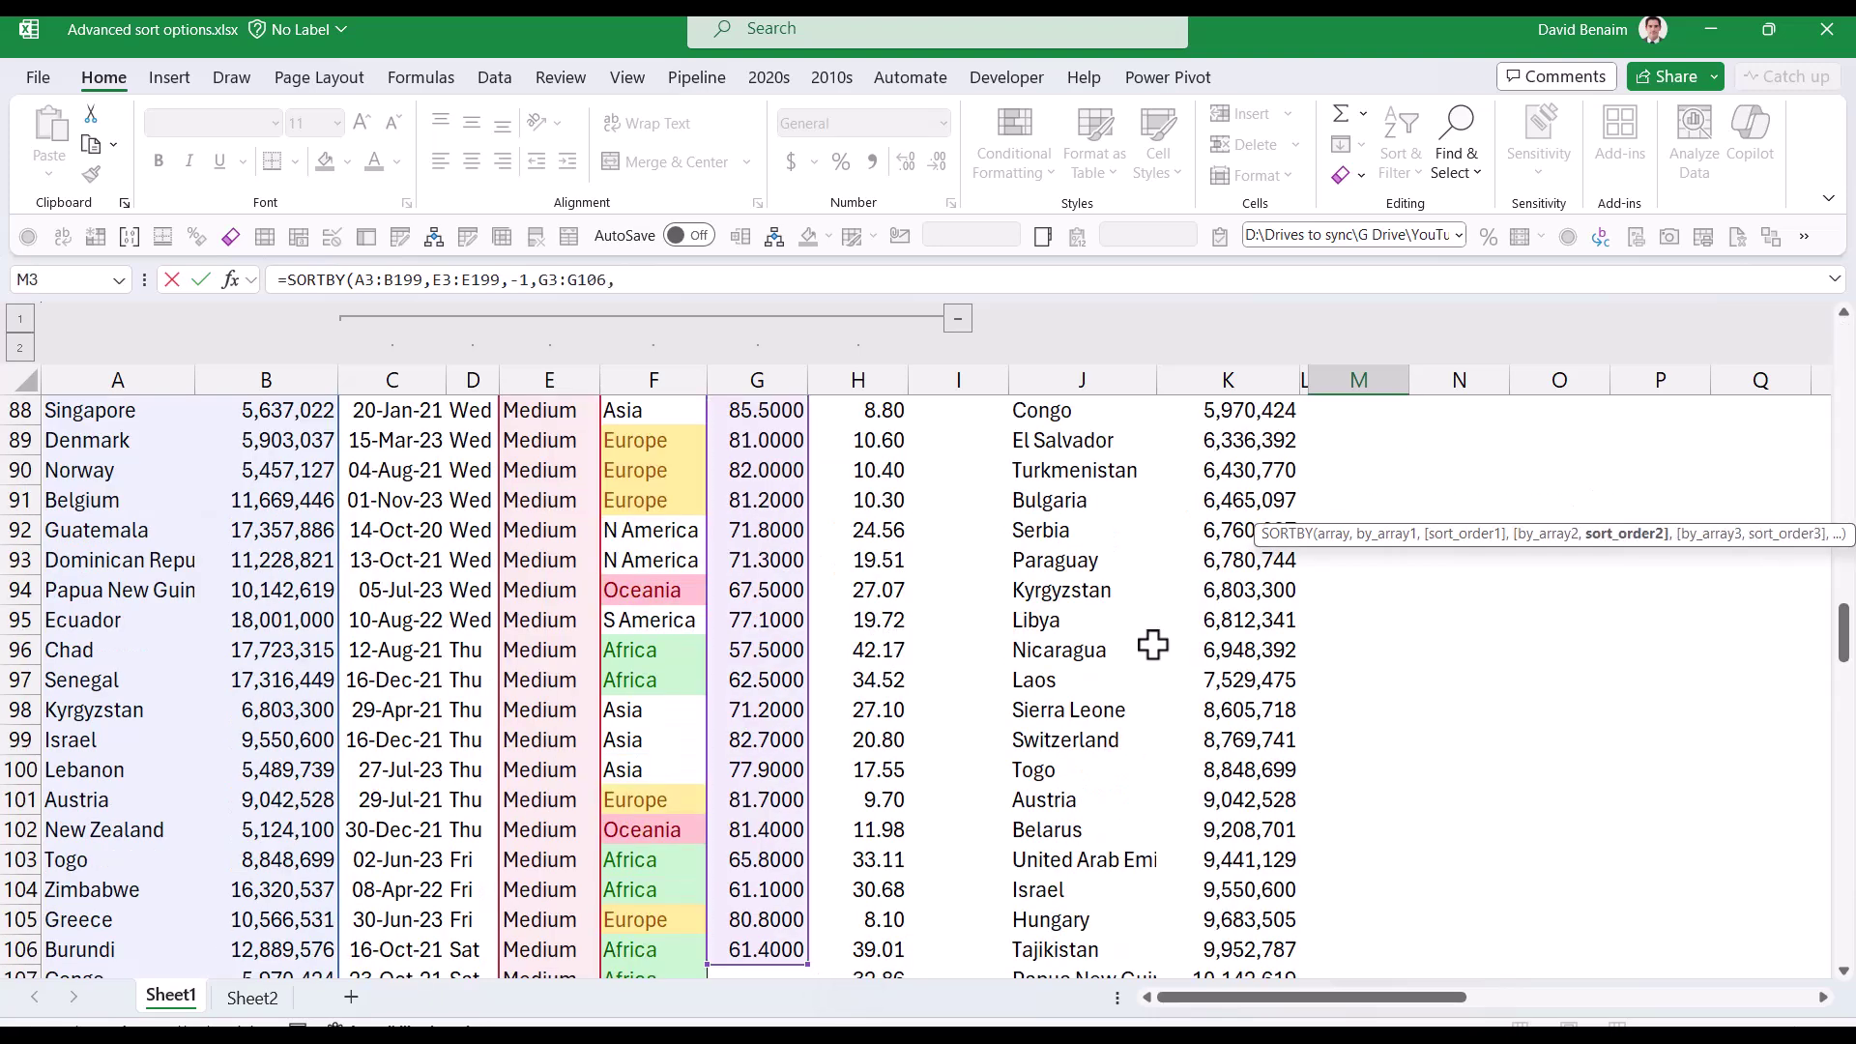
text(,)
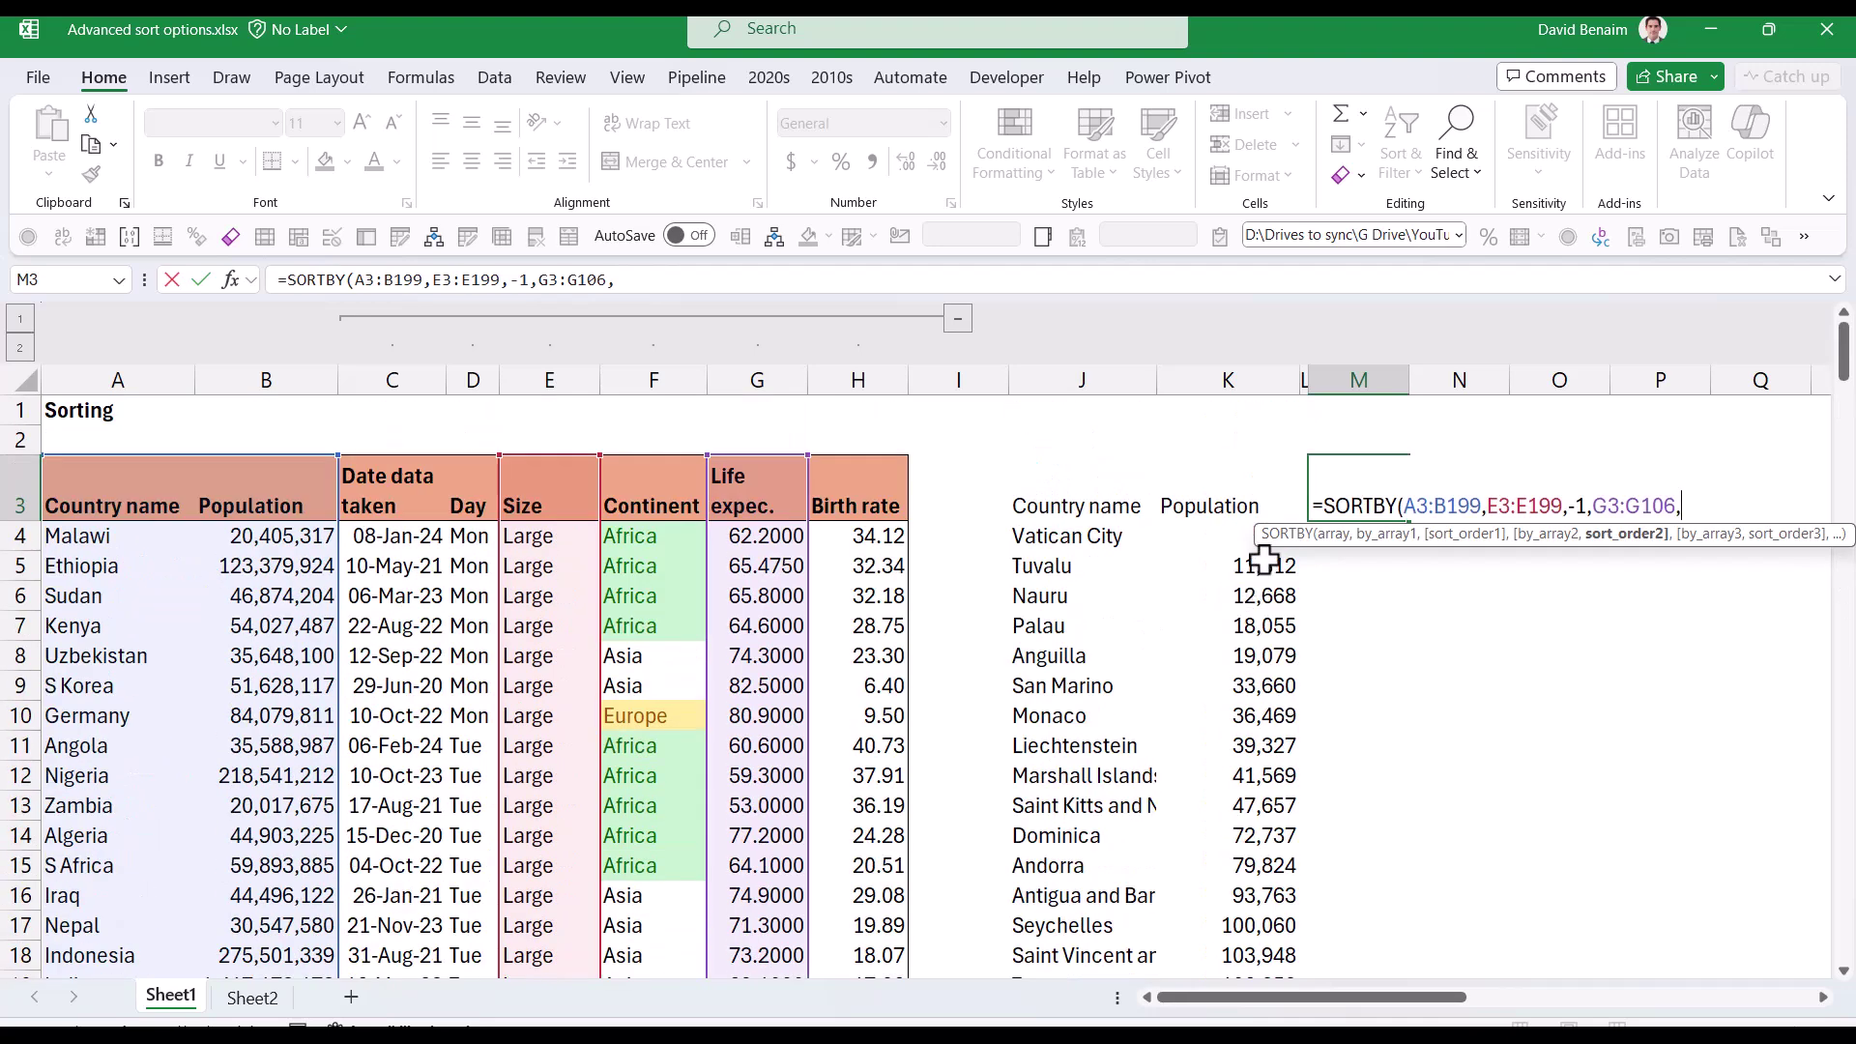
text(1))
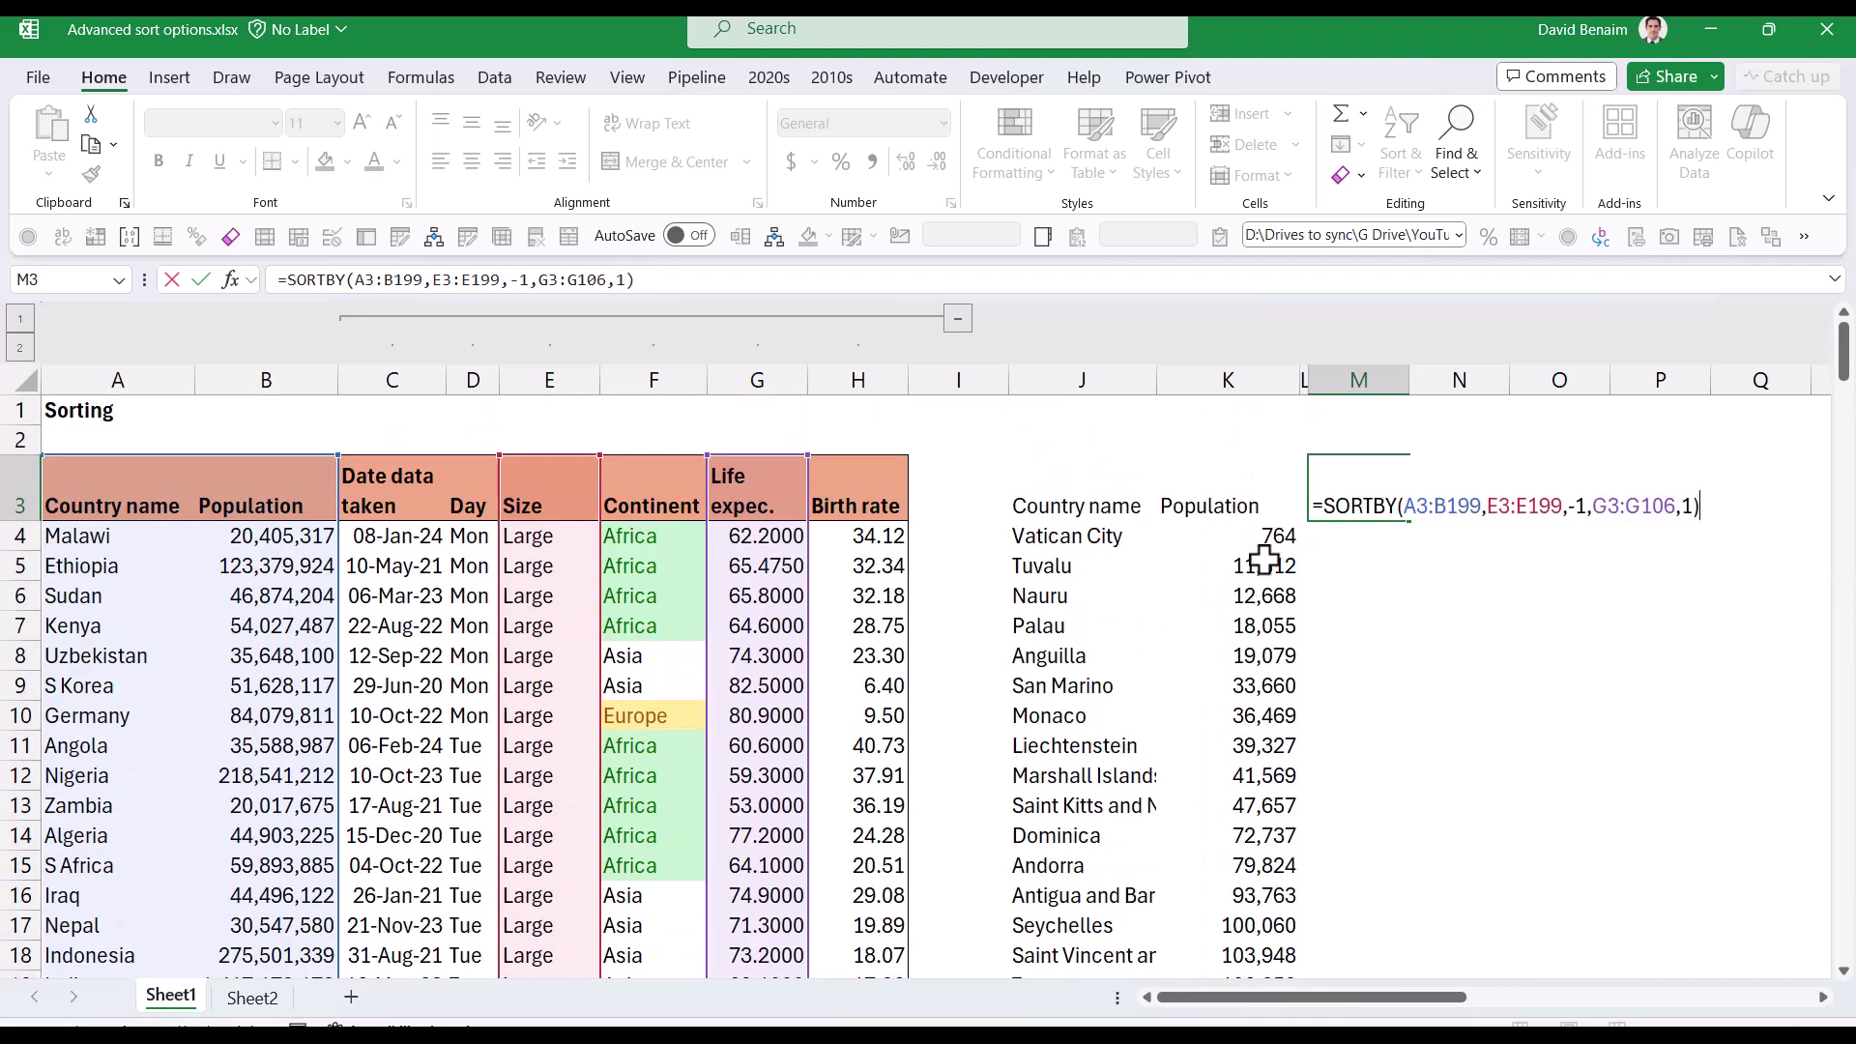
click(1649, 503)
key(BackSpace)
key(BackSpace)
text(99)
key(Return)
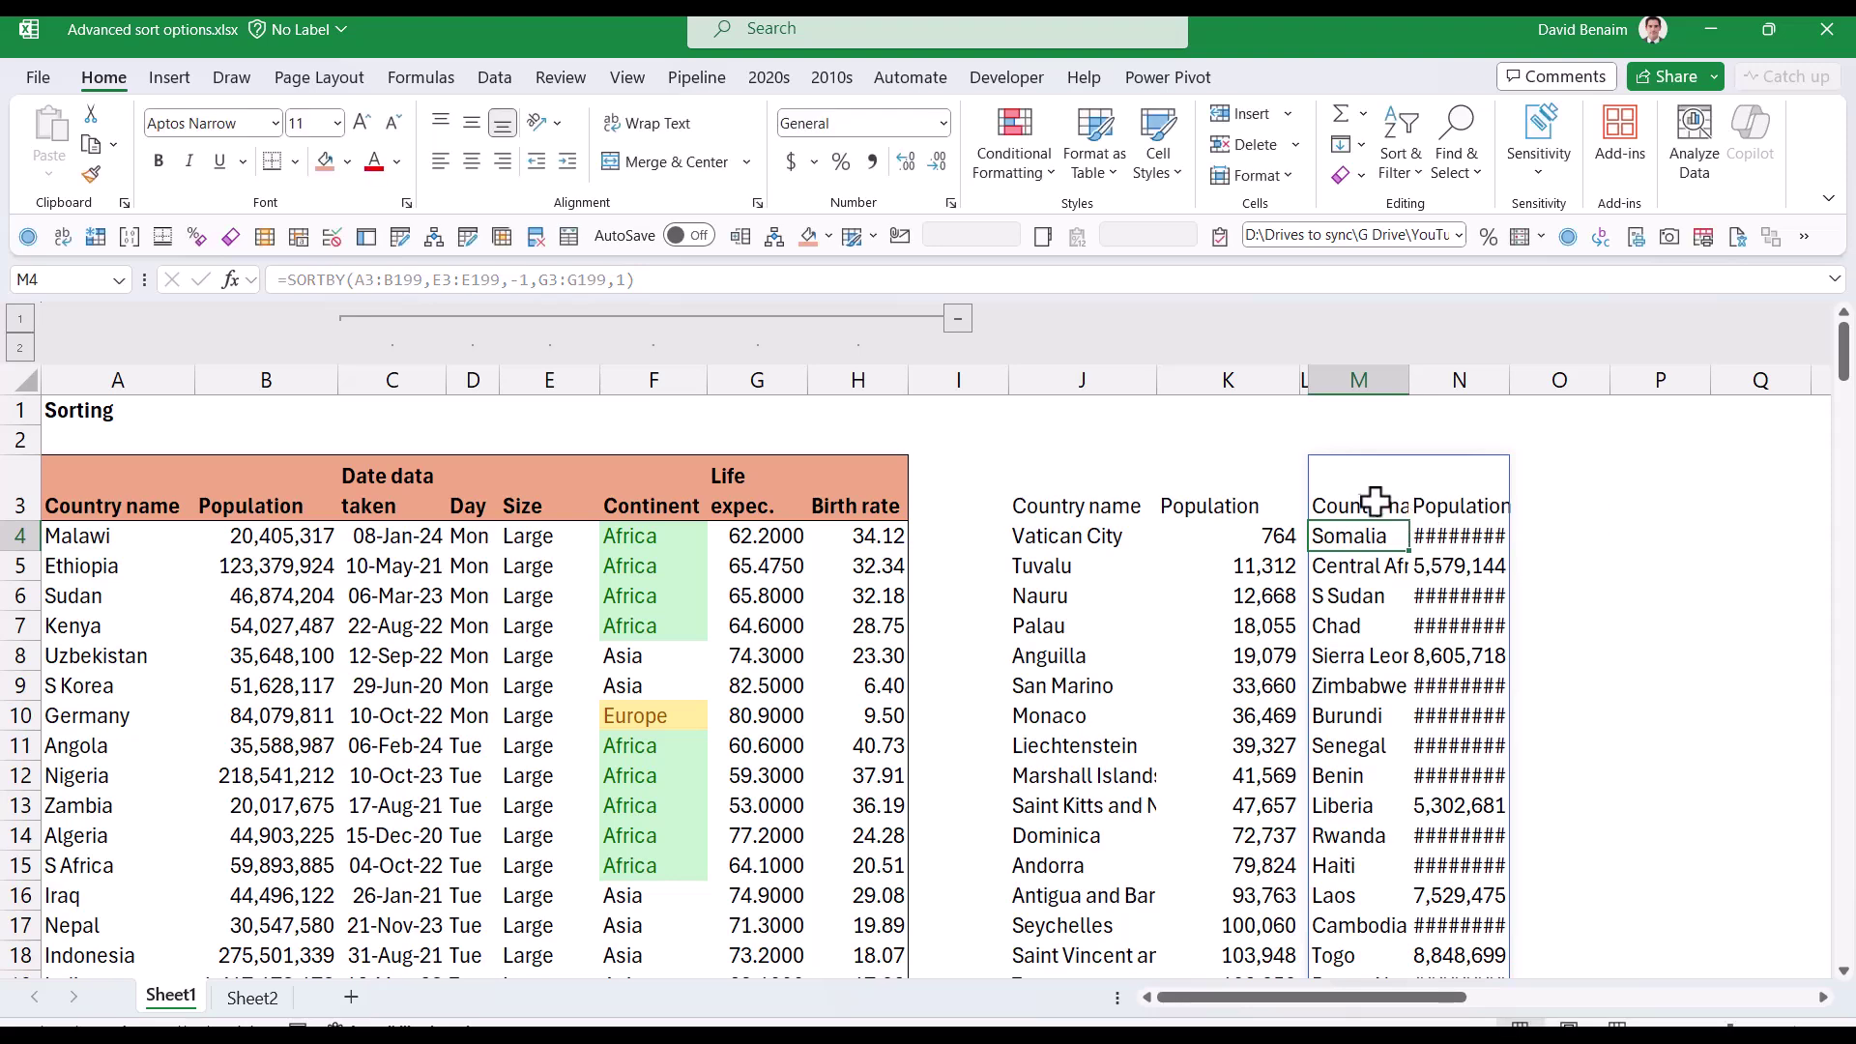
Step: Autofit columns N and M to show full country names and populations, then select M3:N3
click(1373, 503)
double_click(1509, 380)
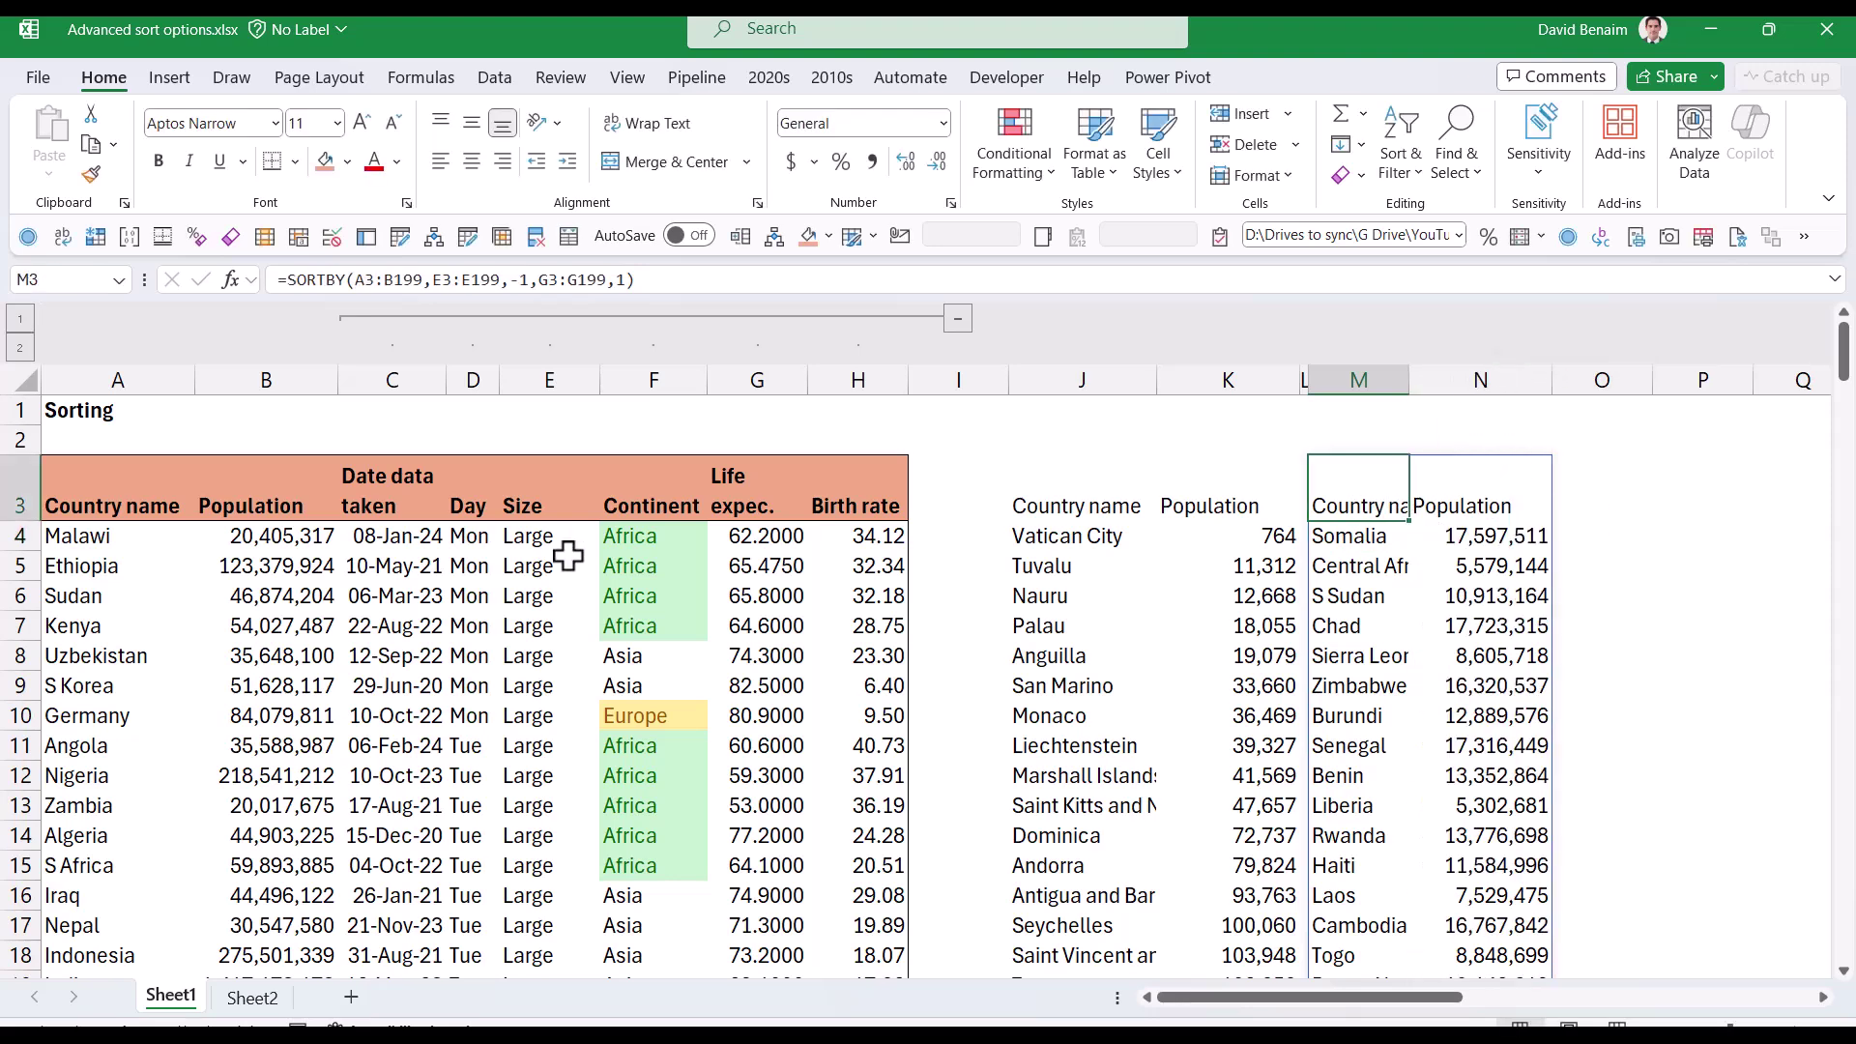
drag(556, 528, 501, 715)
drag(733, 537, 754, 717)
double_click(1408, 380)
click(1423, 570)
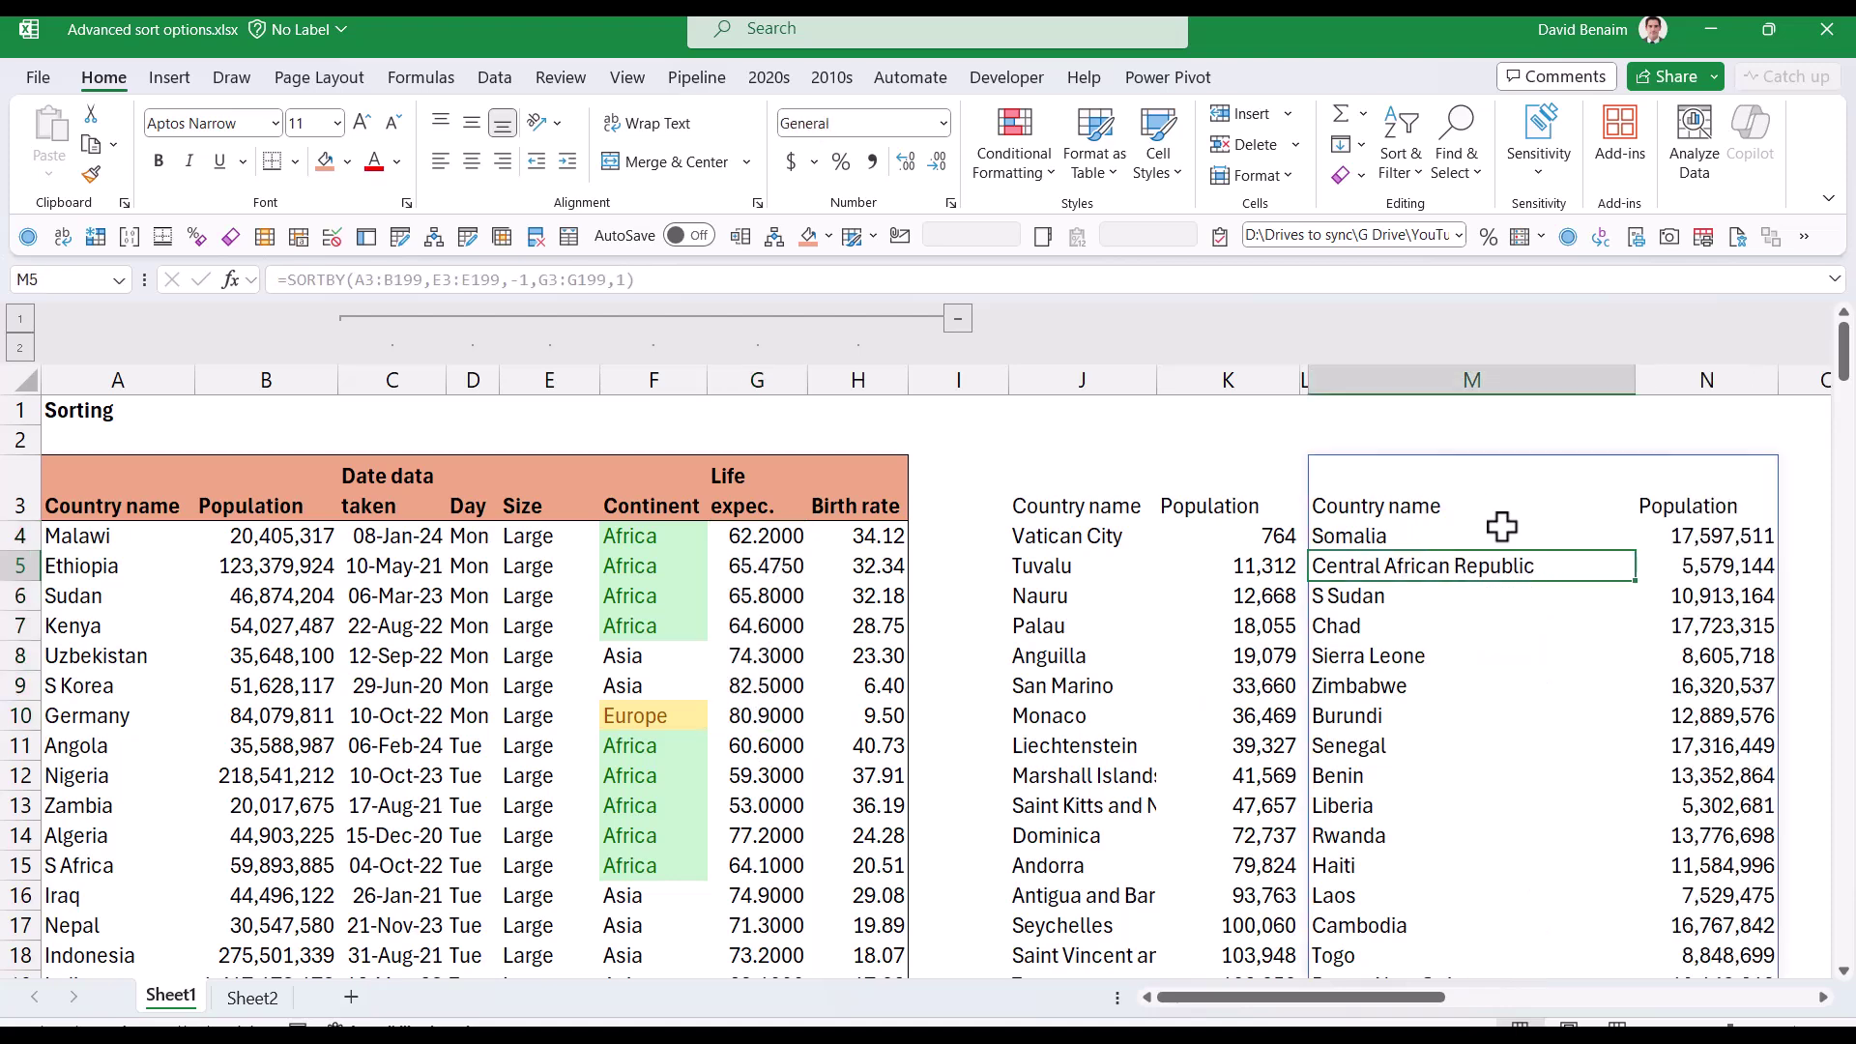
click(1481, 500)
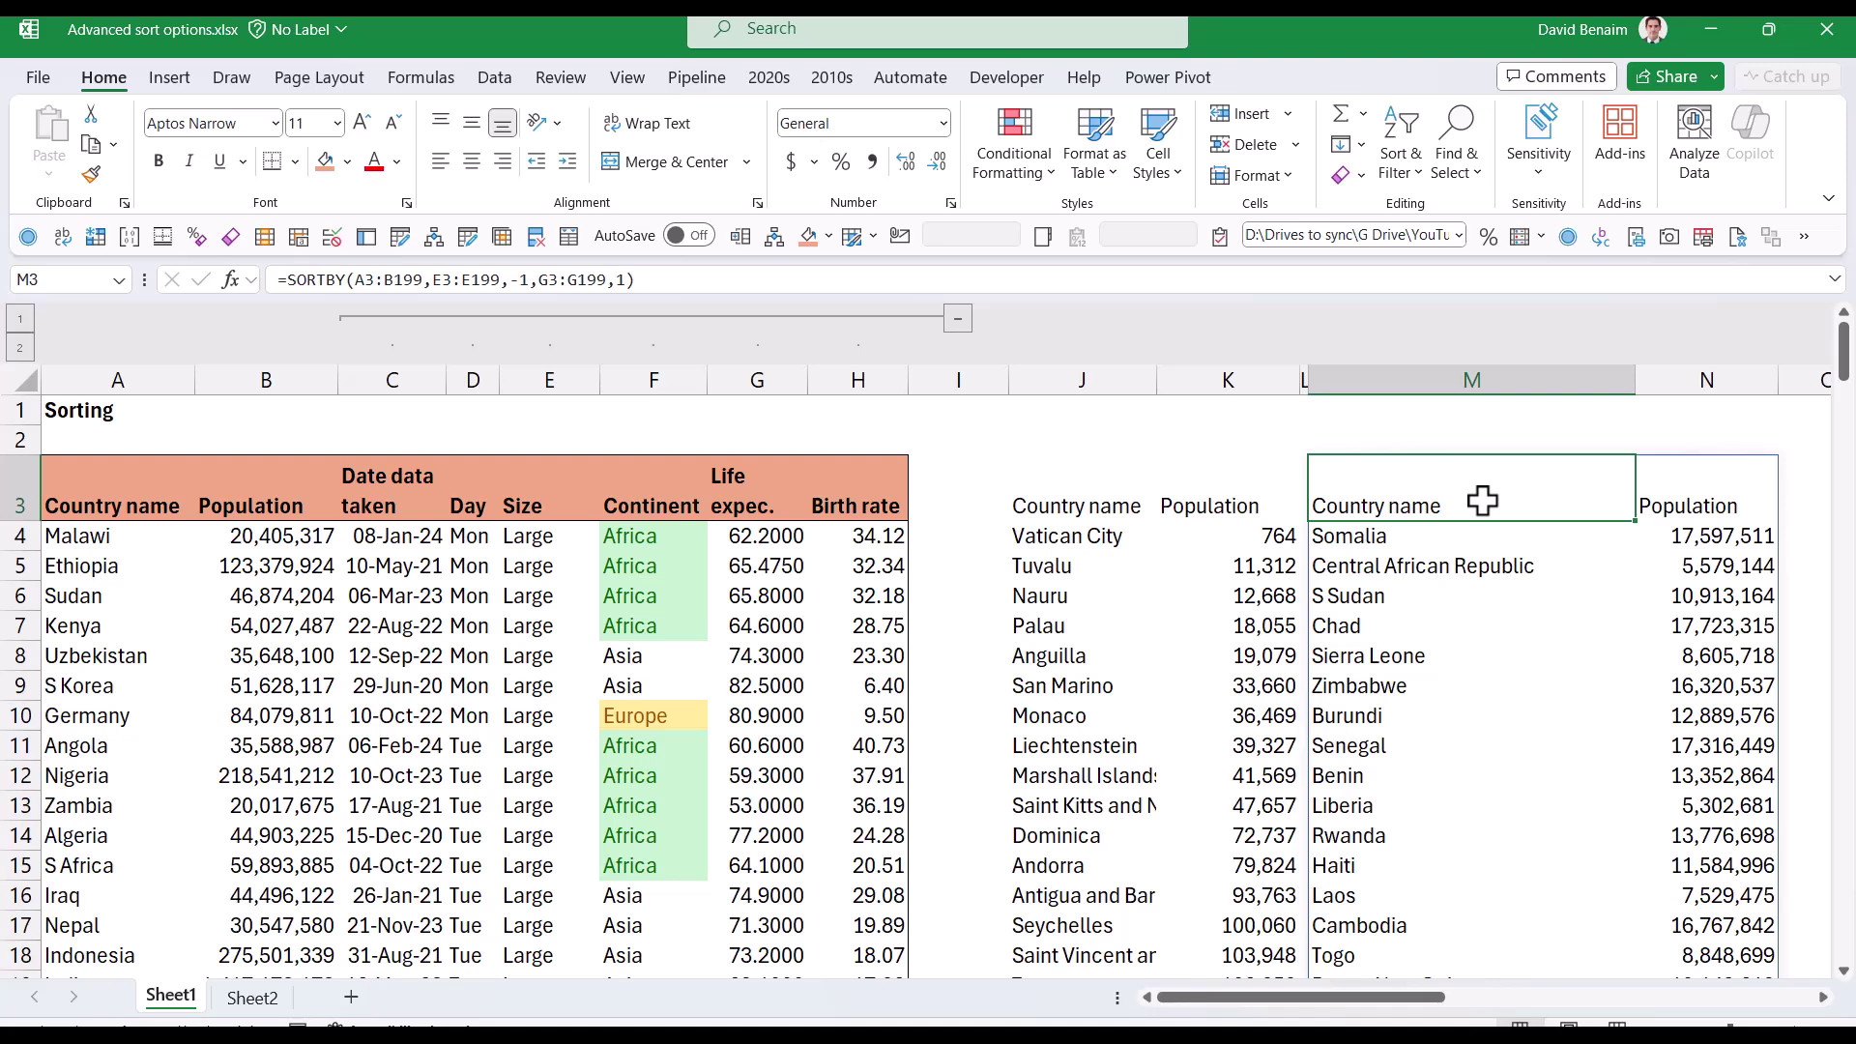
mouse_move(1589, 505)
mouse_down()
mouse_move(1690, 506)
mouse_move(1568, 504)
mouse_up()
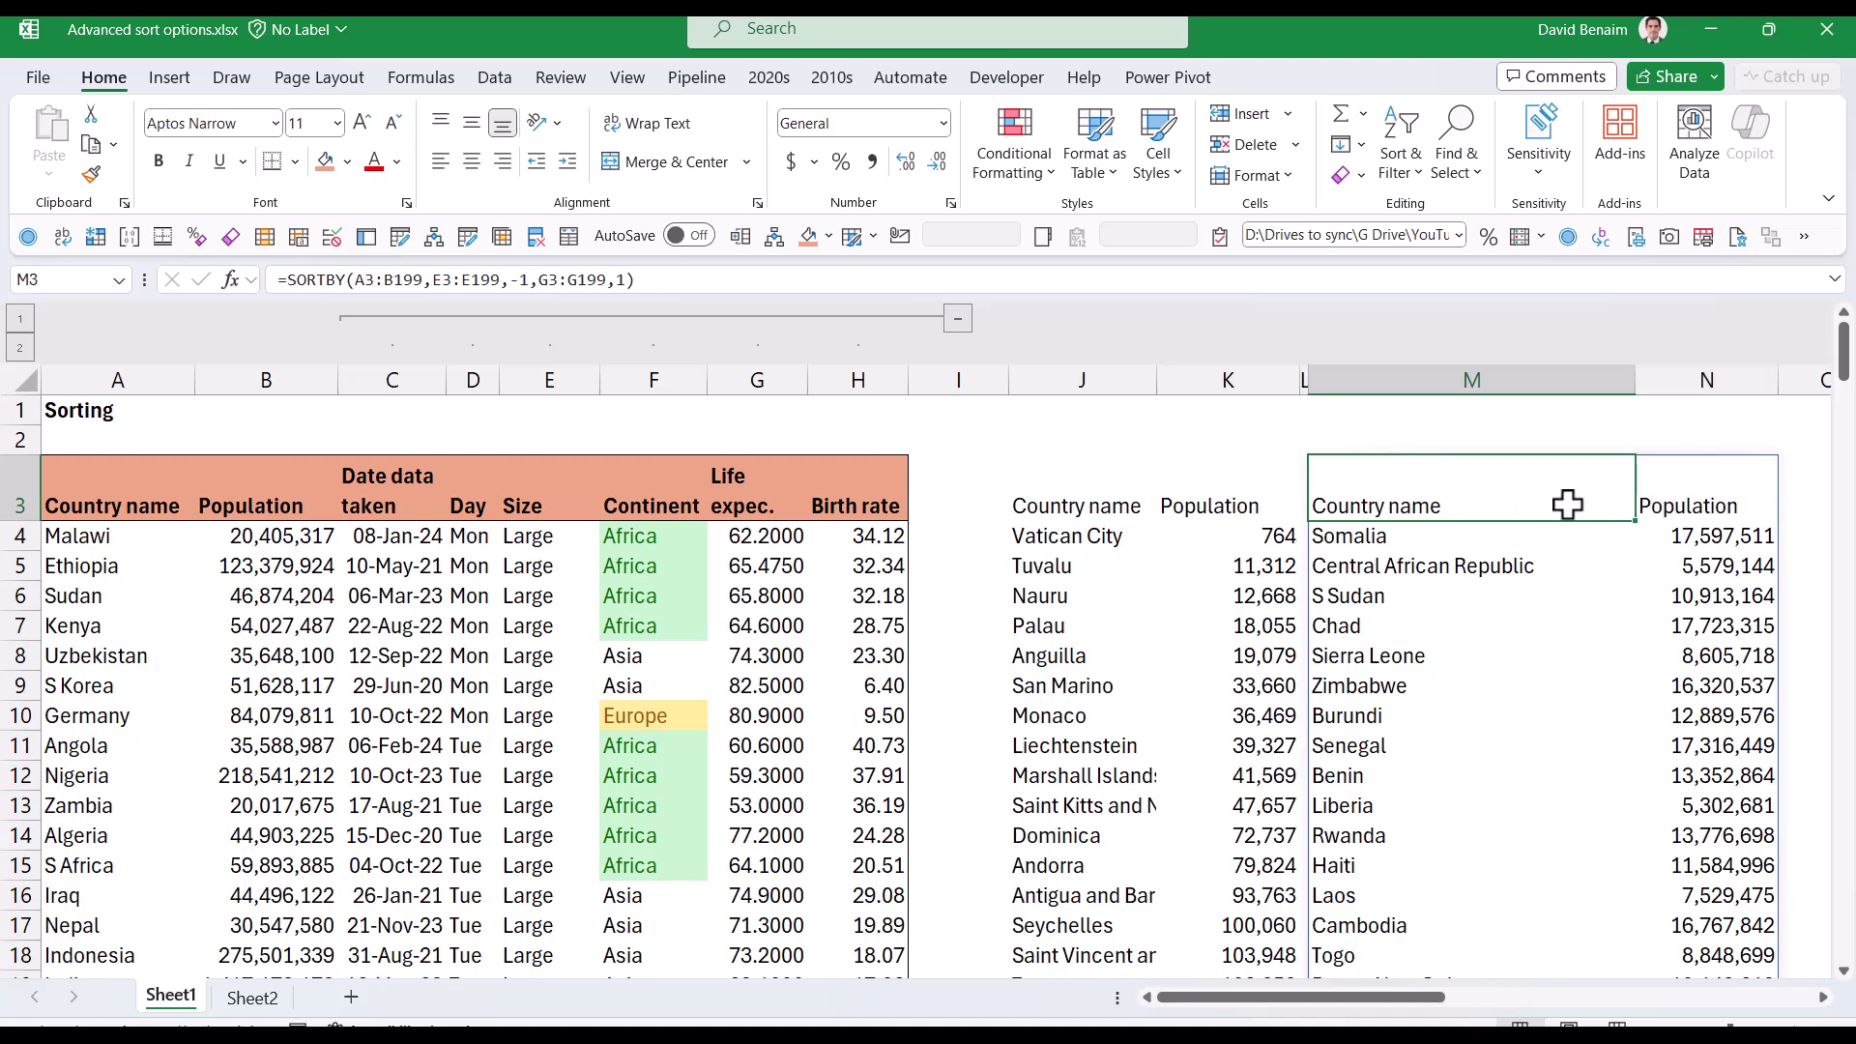